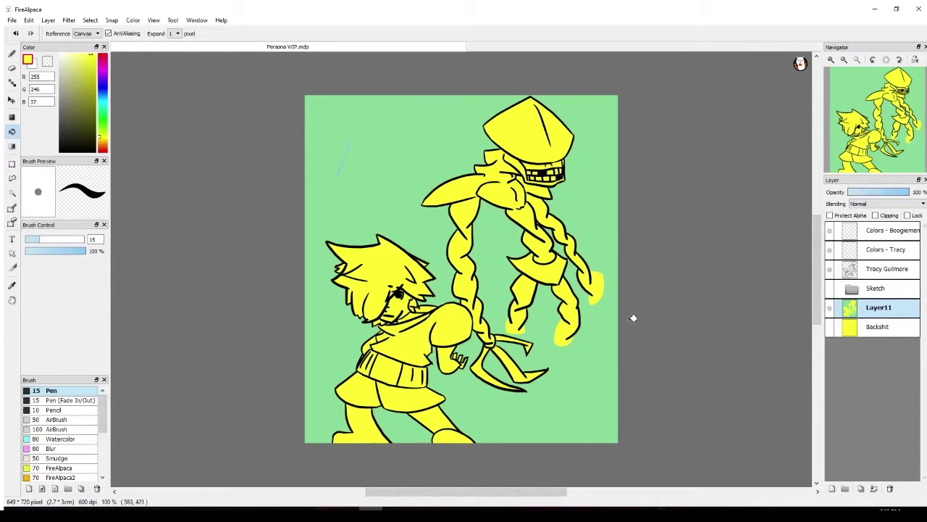
Toggle Layer11's visibility off and on to compare the drawing with and without its flat colour base
left_click(831, 310)
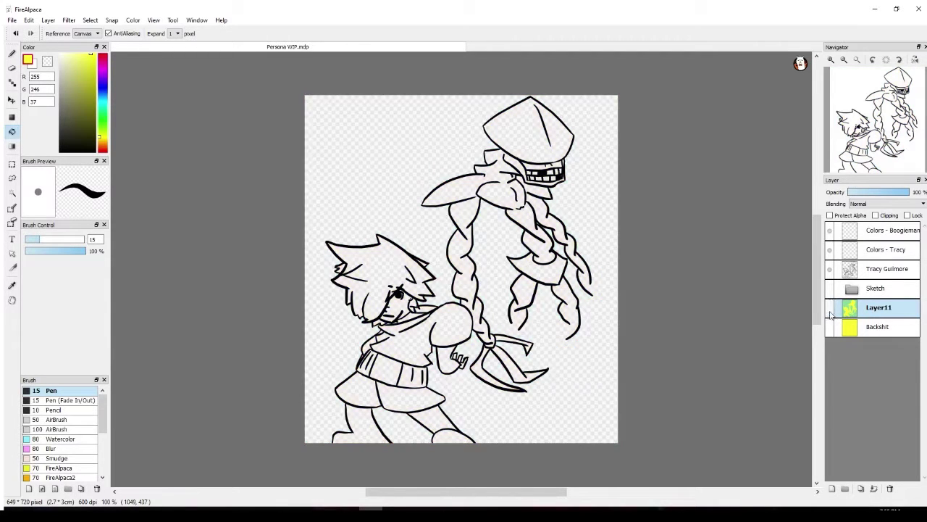
left_click(830, 310)
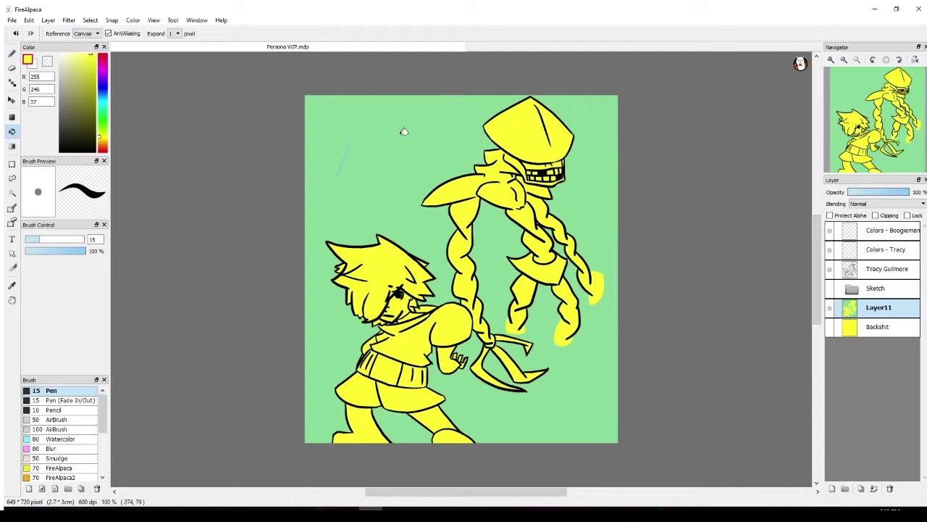
left_click(829, 310)
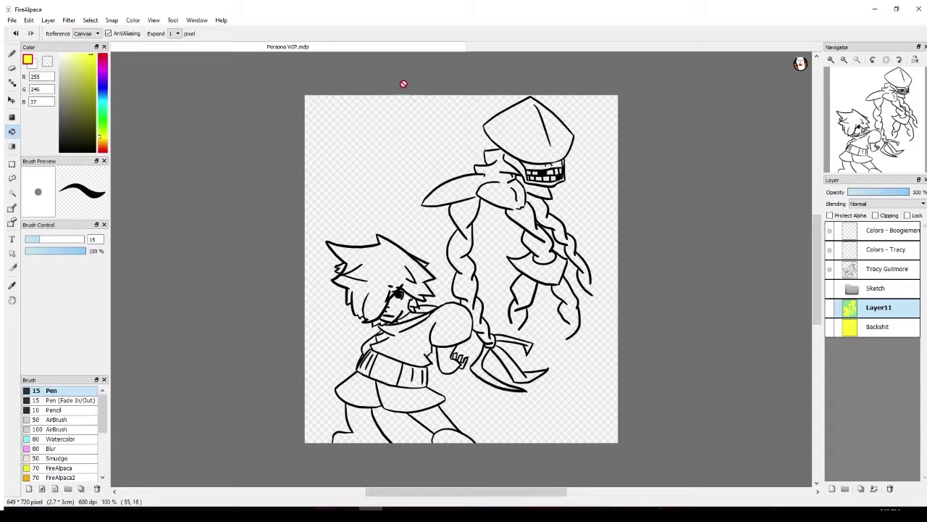
left_click(829, 310)
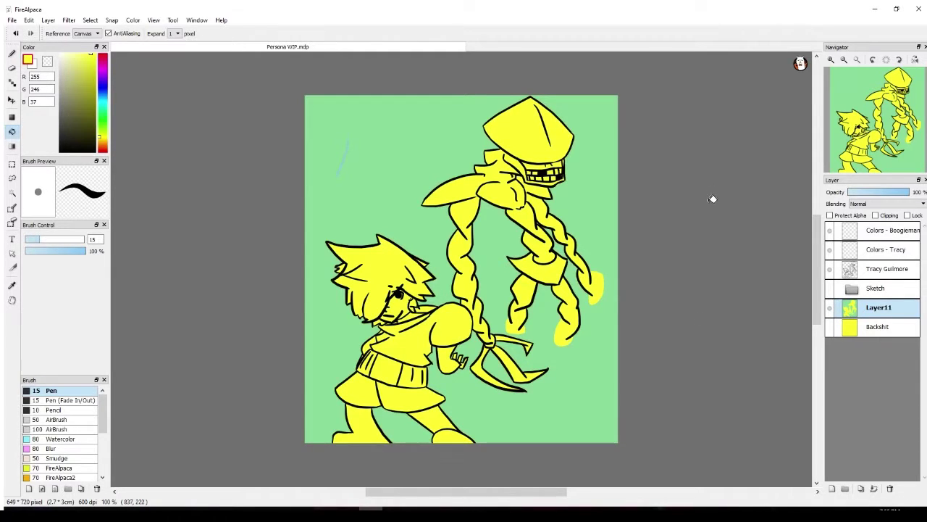
Undo the yellow fill on Layer11 and add a new layer directly above it
key("ctrl+z")
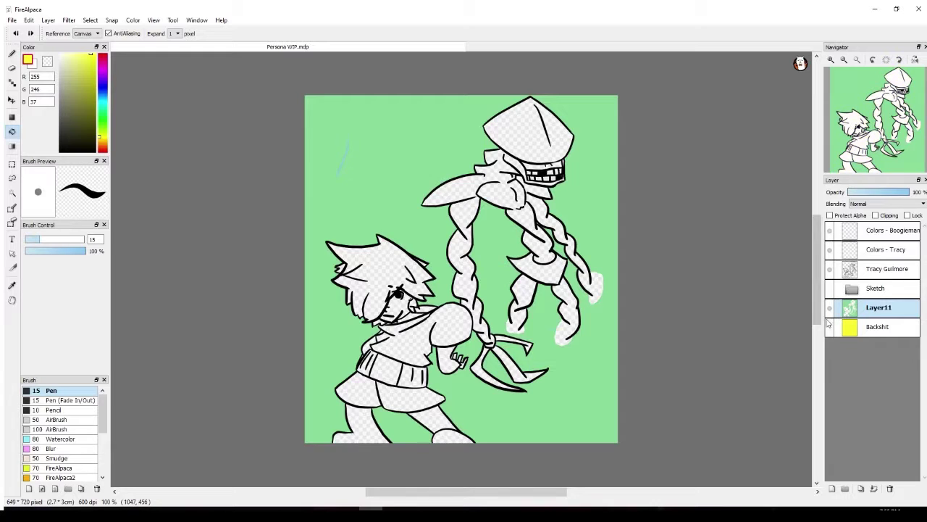
left_click(829, 327)
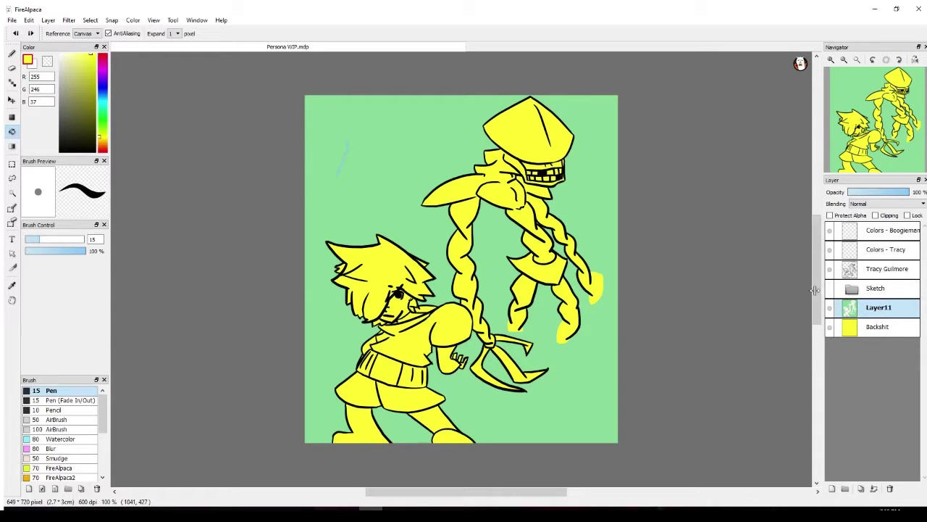
left_click(874, 332)
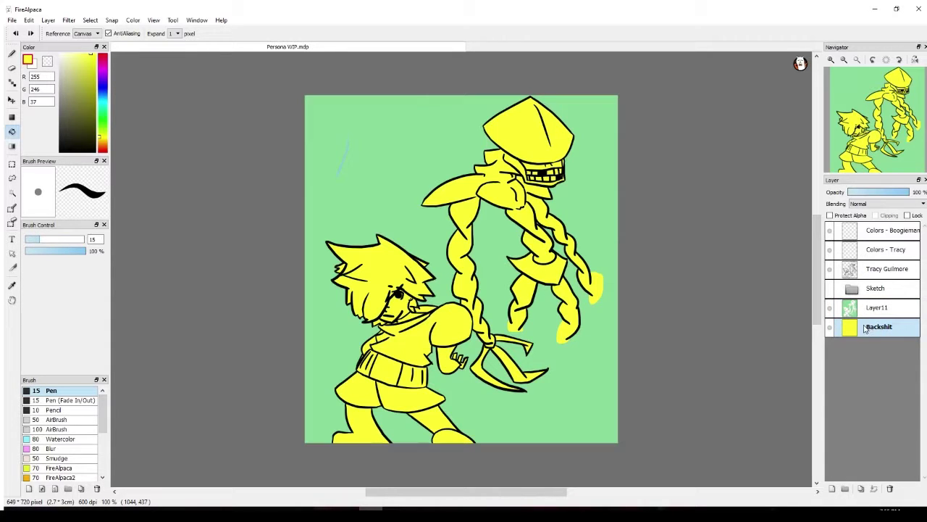
left_click(872, 316)
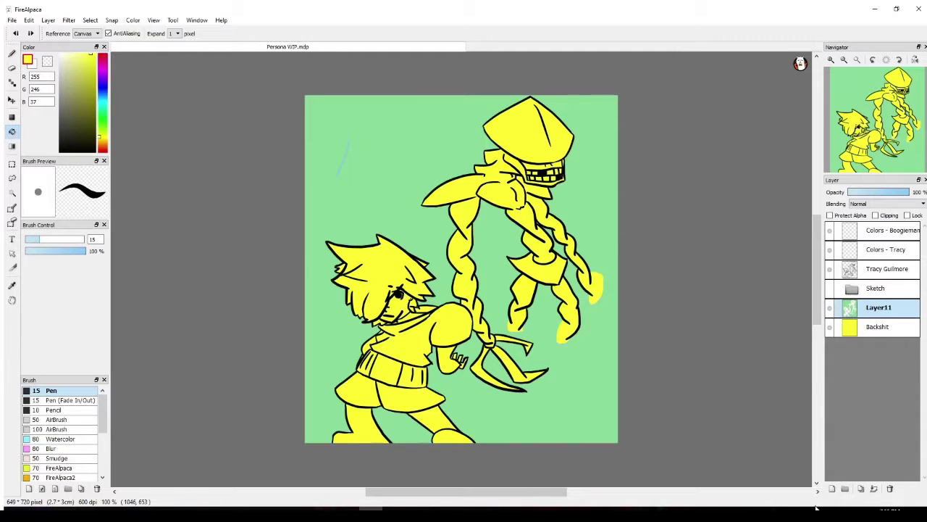
left_click(833, 489)
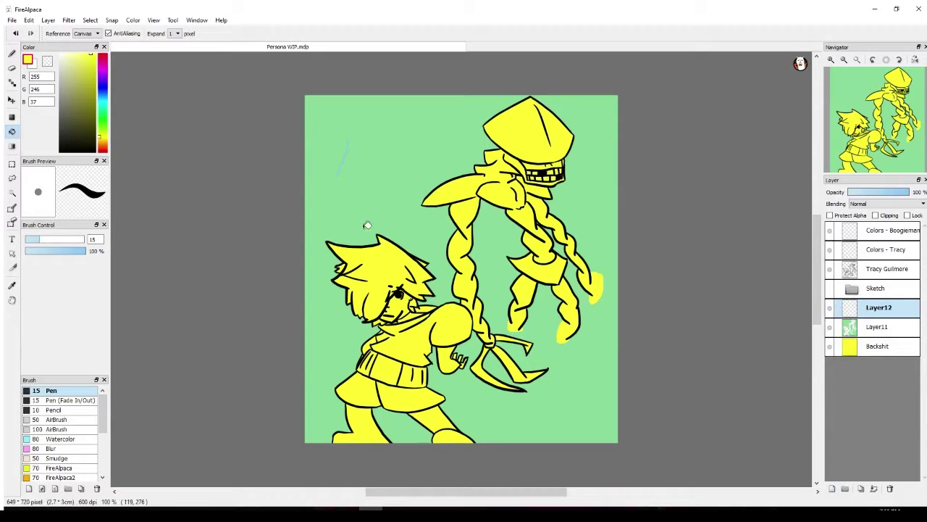
With the line art and Backshit layers hidden, fill both character silhouettes with yellow on the new layer, and show the line art again
left_click(830, 270)
left_click(830, 346)
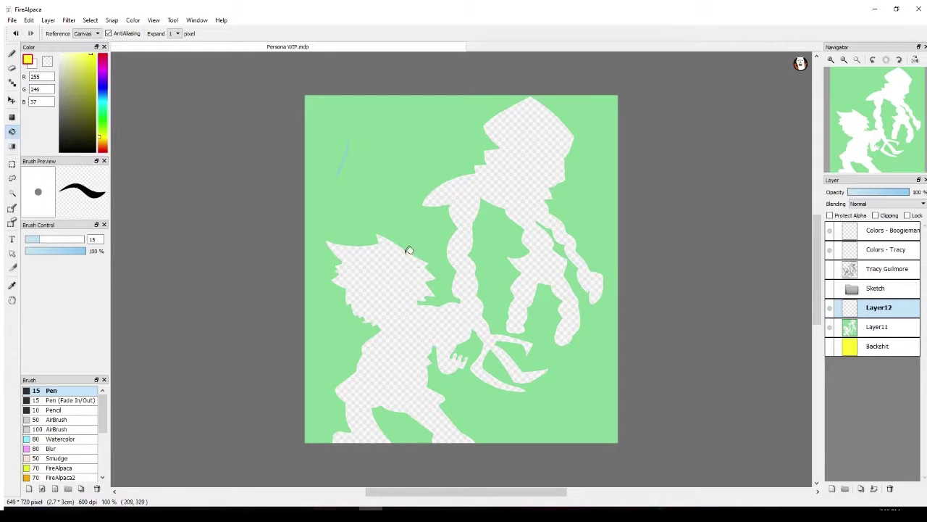
left_click(410, 339)
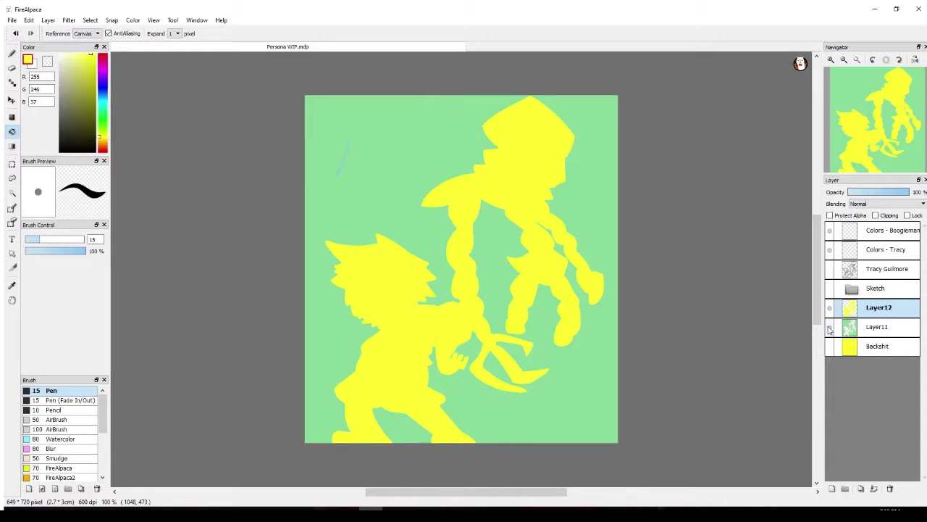
left_click(829, 269)
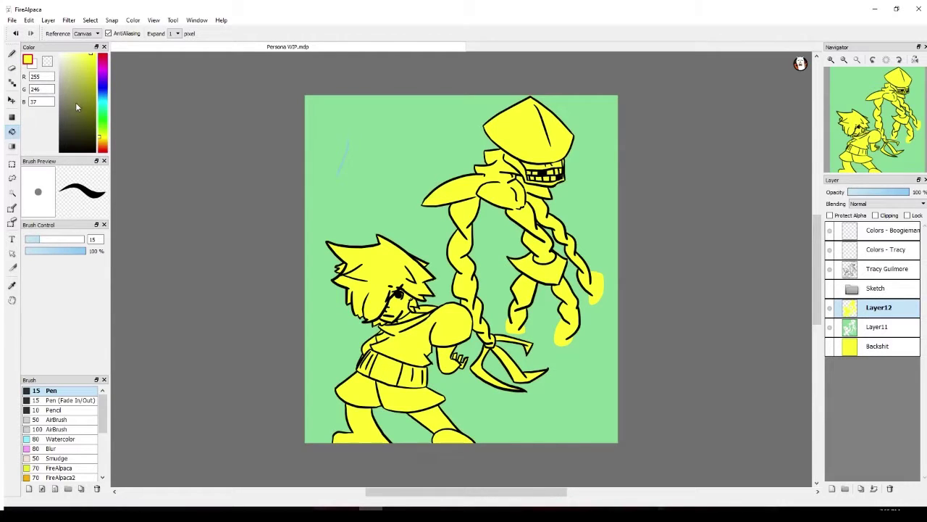
left_click(100, 89)
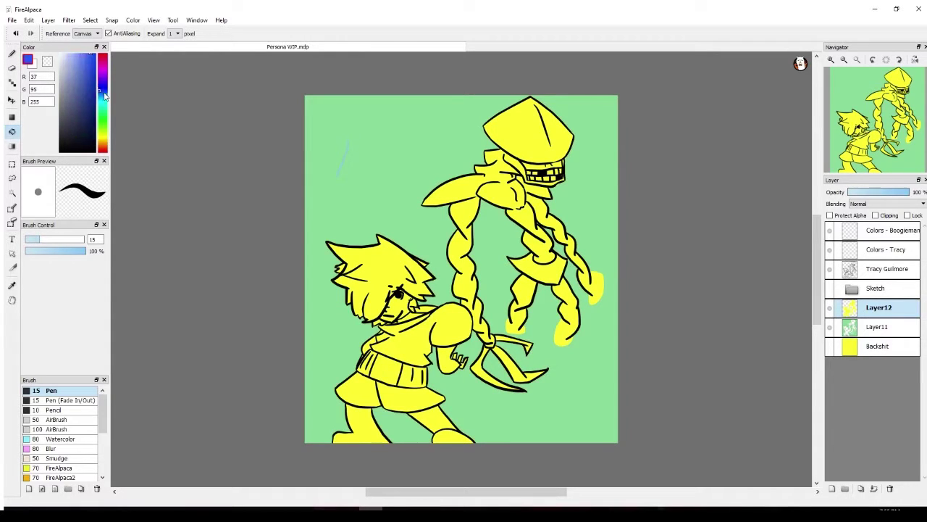
left_click(421, 338)
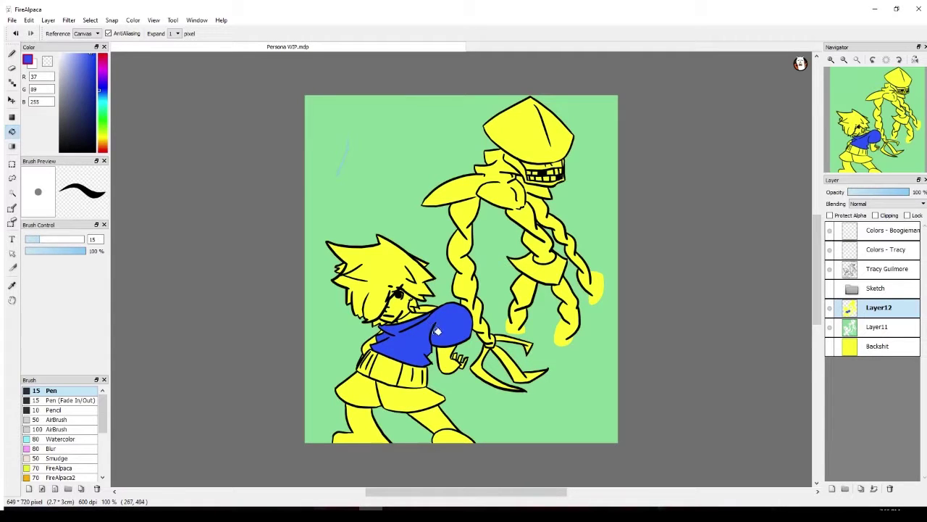
key("ctrl+z")
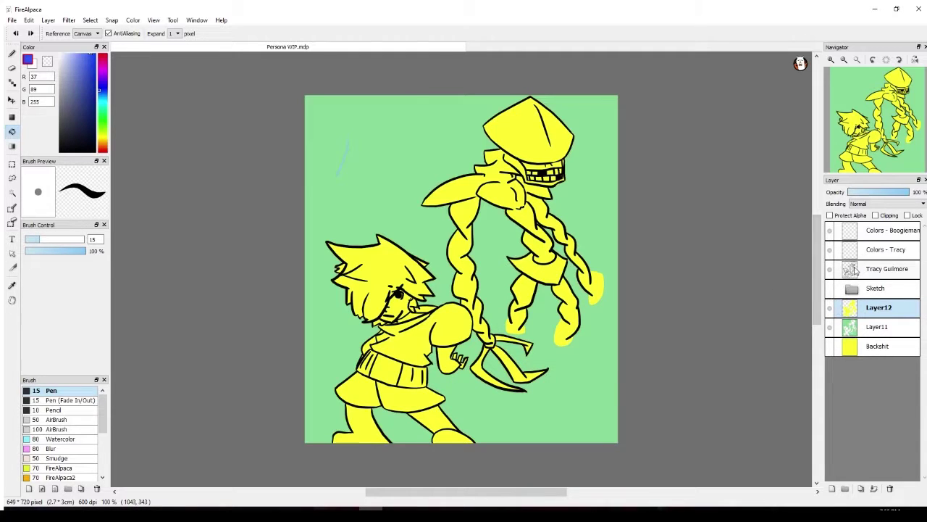
Make the Colors - Tracy layer active and set the drawing colour to purple, RGB 193, 109, 222
left_click(873, 289)
left_click(880, 274)
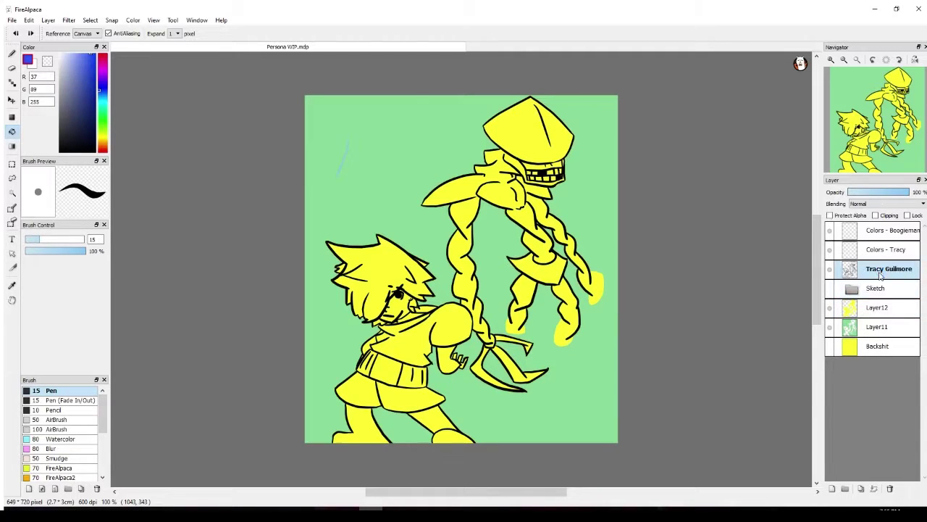
left_click(880, 252)
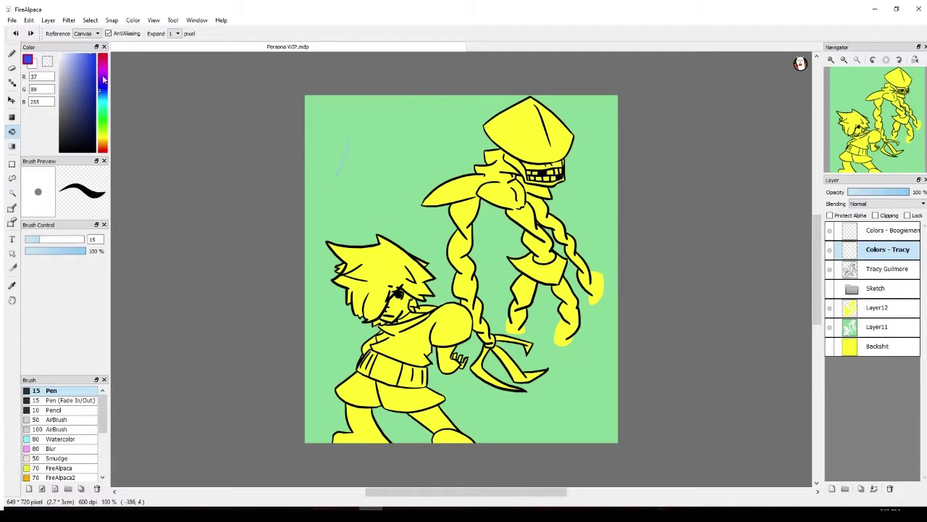
left_click_drag(100, 81, 102, 73)
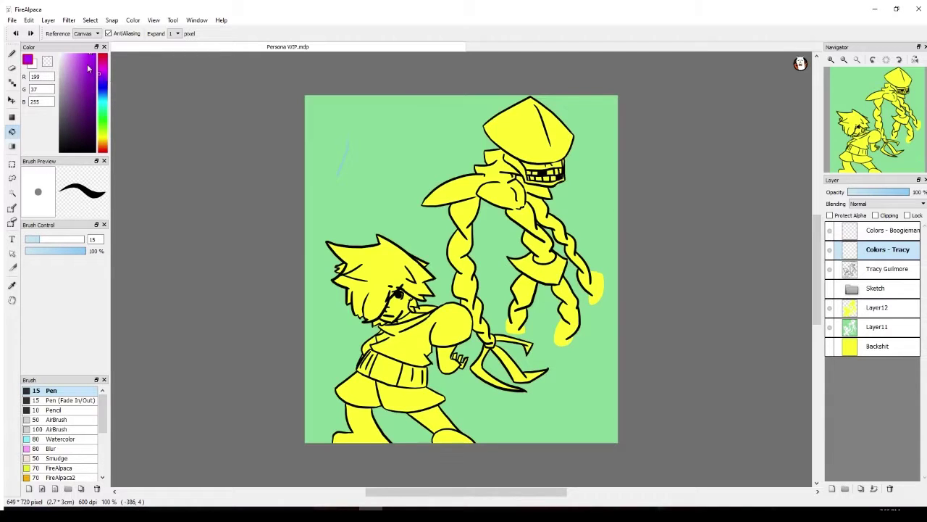
mouse_move(88, 69)
left_mouse_down()
mouse_move(82, 64)
mouse_move(100, 57)
mouse_move(89, 52)
mouse_move(71, 98)
mouse_move(105, 142)
mouse_move(38, 173)
mouse_move(76, 81)
mouse_move(71, 41)
mouse_move(123, 86)
mouse_move(118, 56)
mouse_move(97, 69)
mouse_move(96, 91)
mouse_move(75, 67)
left_mouse_up()
left_click_drag(78, 66, 77, 66)
scroll(355, 255, "up", 2)
scroll(364, 281, "up", 1)
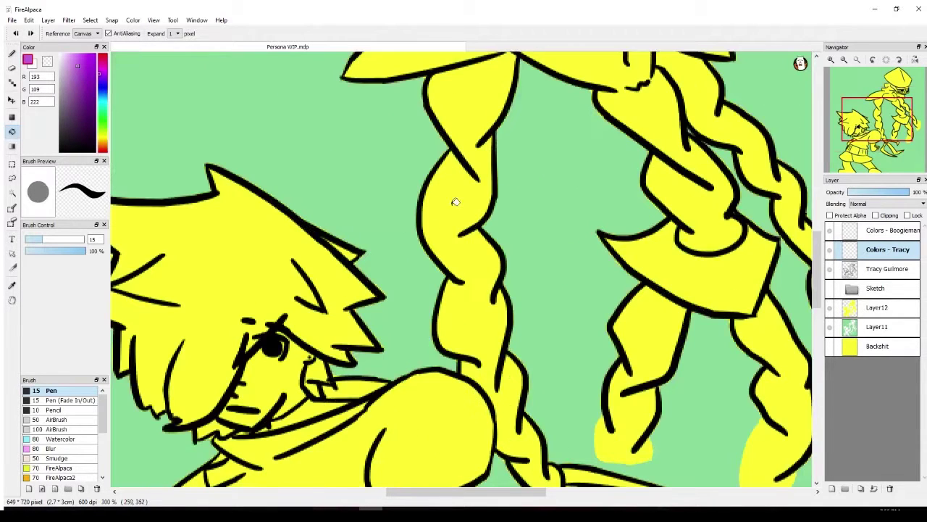
mouse_move(857, 124)
left_mouse_down()
mouse_move(844, 129)
mouse_move(855, 129)
left_mouse_up()
left_click(462, 275)
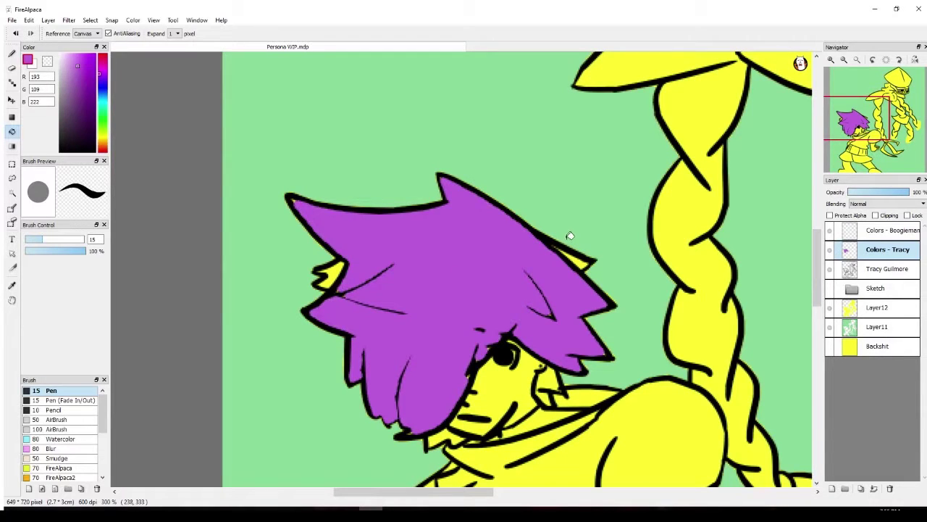
key("ctrl+z")
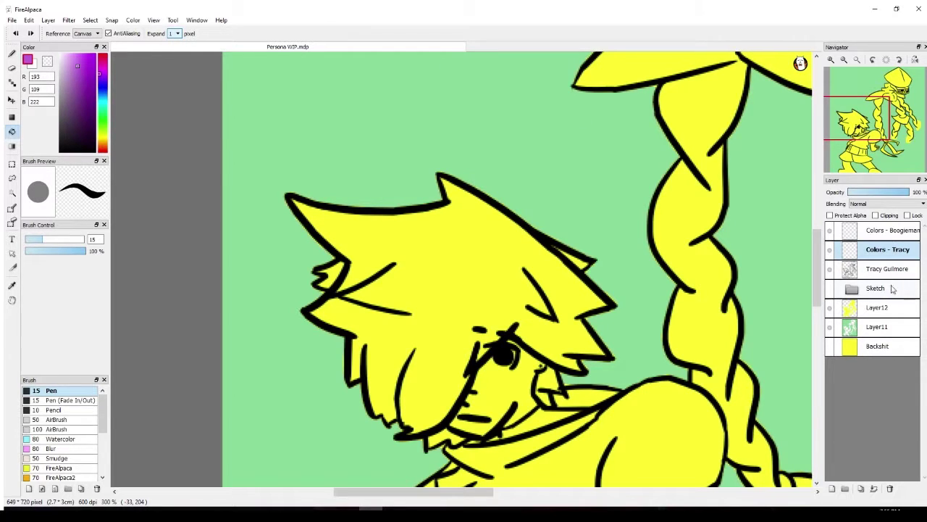
Move the Colors - Tracy layer beneath the line art layer and fill the spiky hair and its small side tufts with purple
left_click_drag(887, 249, 891, 284)
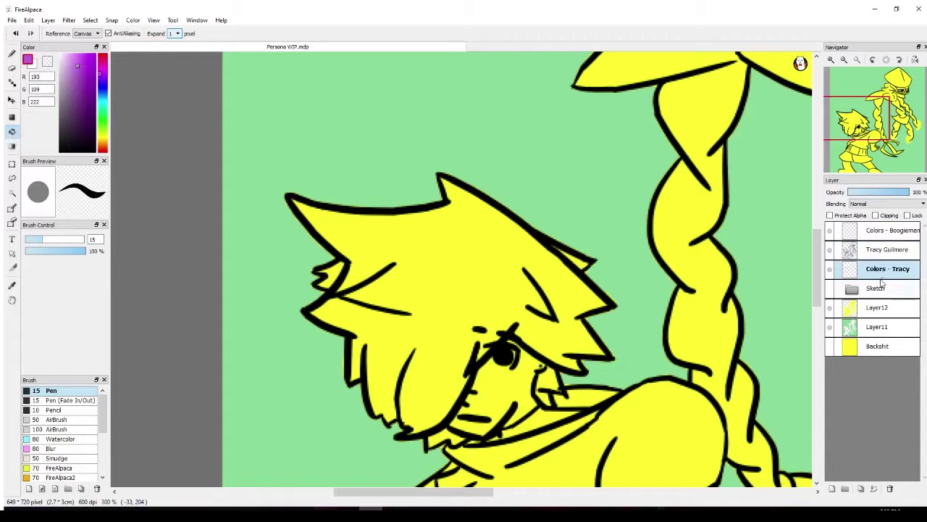
left_click(510, 289)
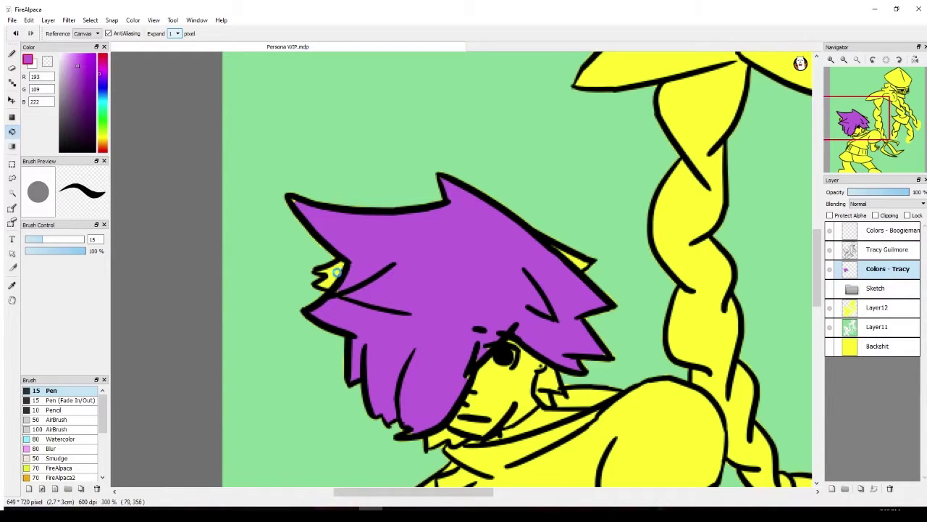
left_click(338, 271)
left_click(576, 257)
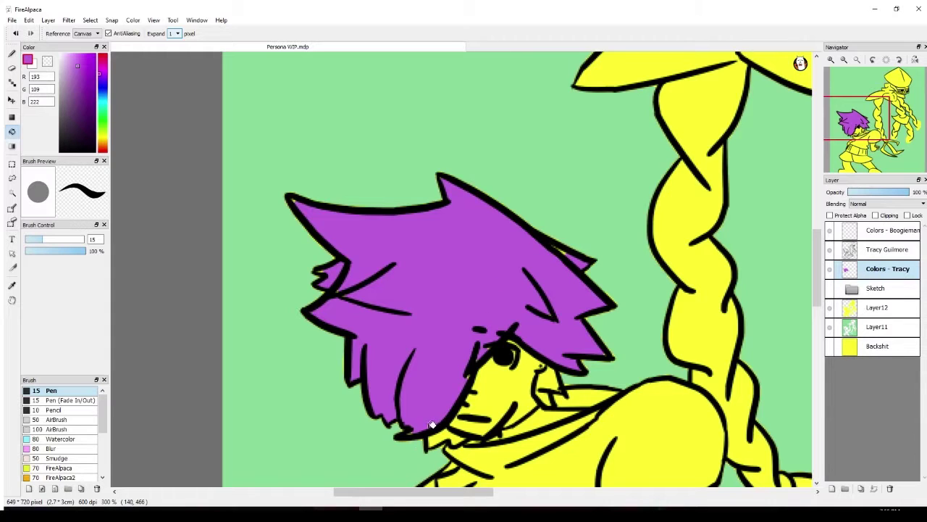
left_click(549, 379)
key("ctrl+z")
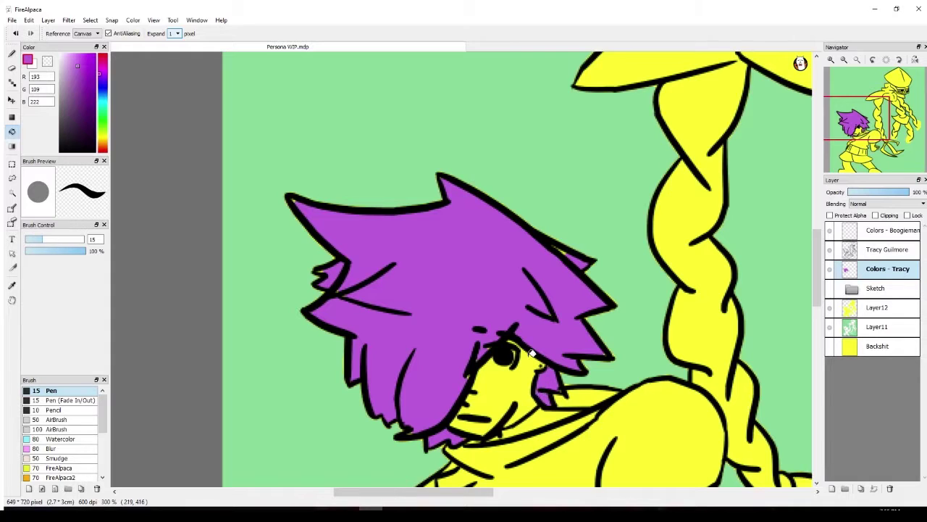
Paint purple with the Pen over the unfilled pixels inside the small tuft at the back of the hair
left_click(12, 54)
scroll(415, 273, "up", 5)
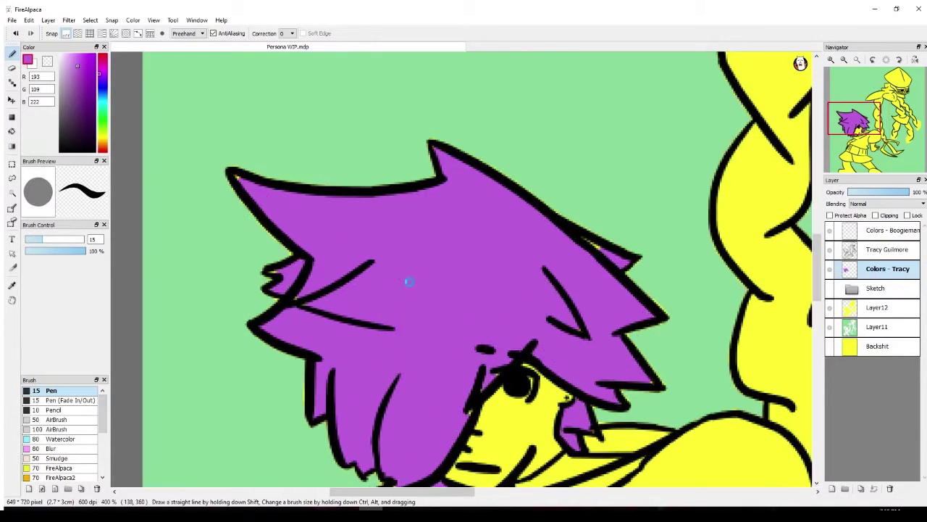
scroll(642, 71, "up", 4)
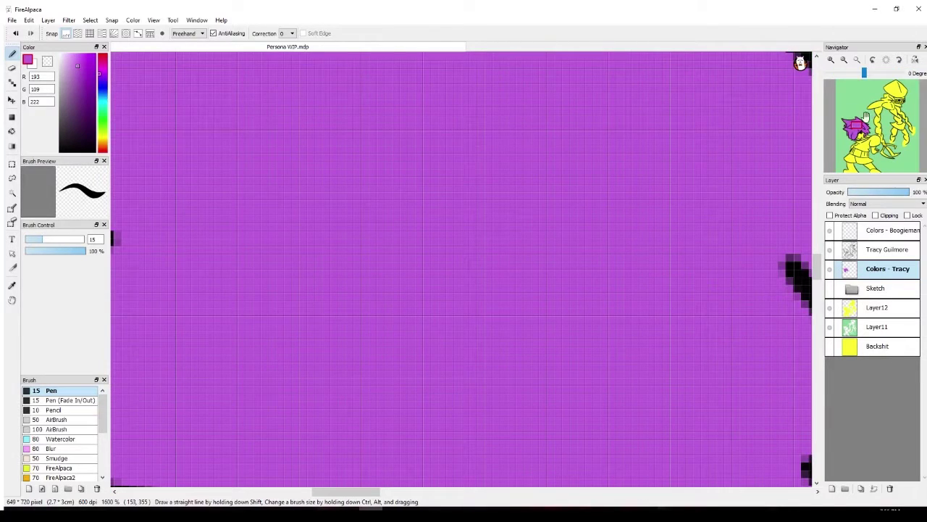
left_click_drag(858, 128, 841, 121)
left_click(463, 303)
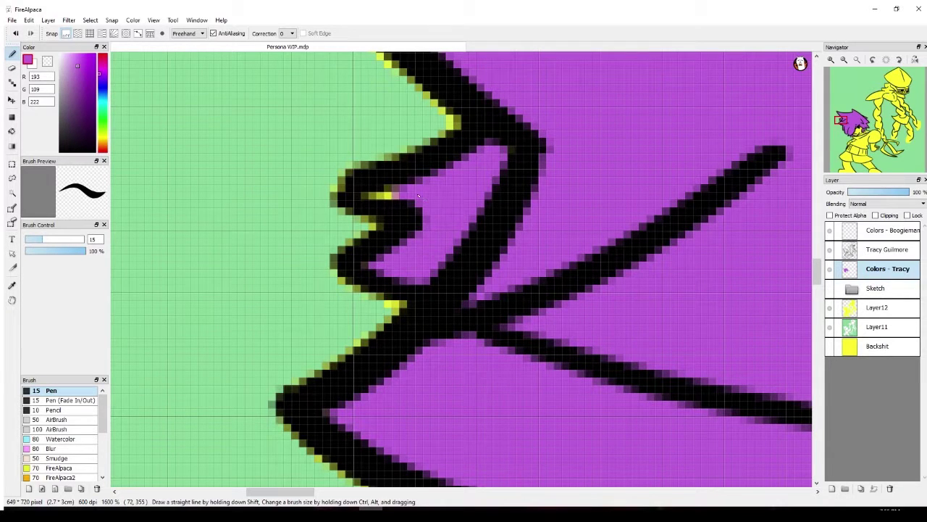
left_click_drag(417, 196, 391, 195)
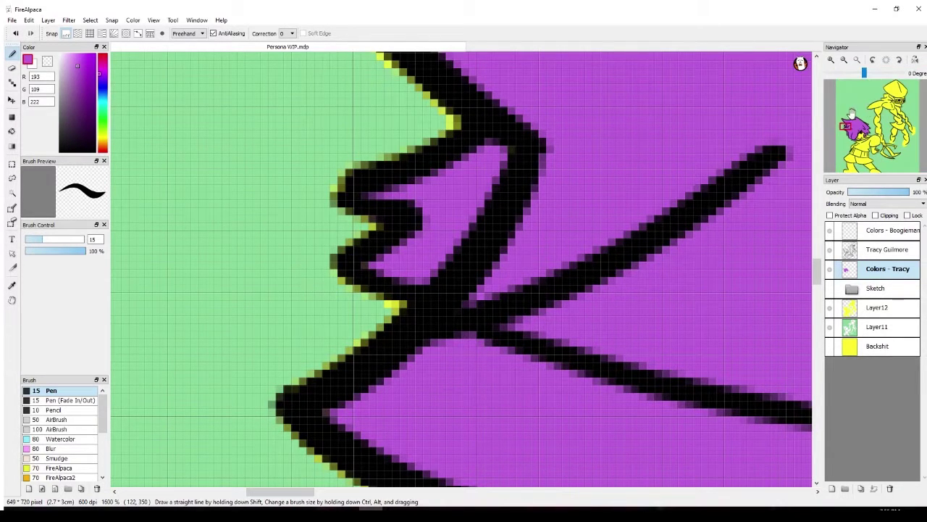
Touch up the tips of the back and top hair spikes with the purple Pen
left_click_drag(846, 120, 835, 114)
left_click_drag(610, 200, 594, 201)
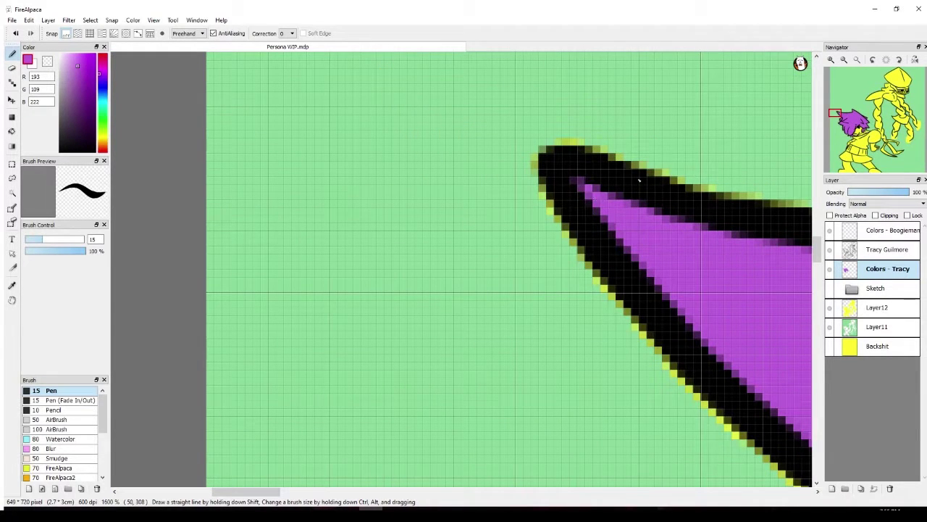
left_click(855, 124)
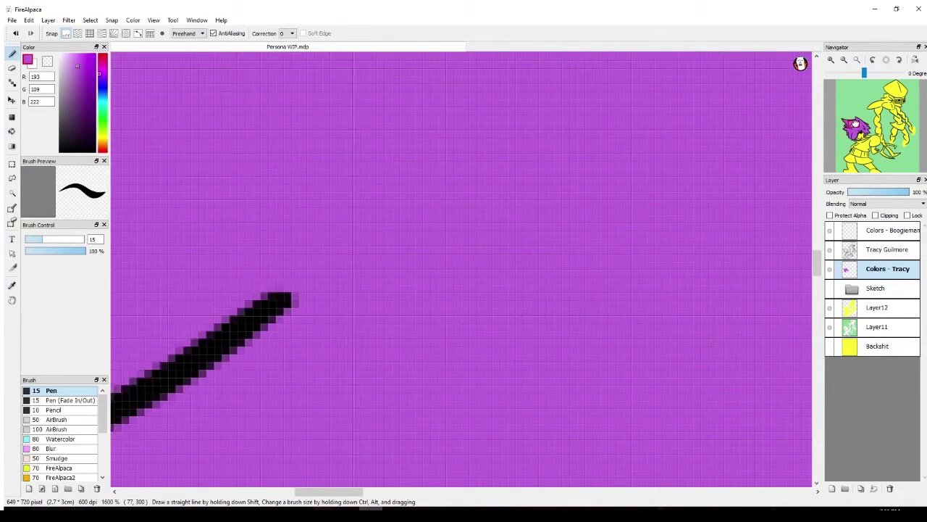
left_click_drag(854, 125, 853, 112)
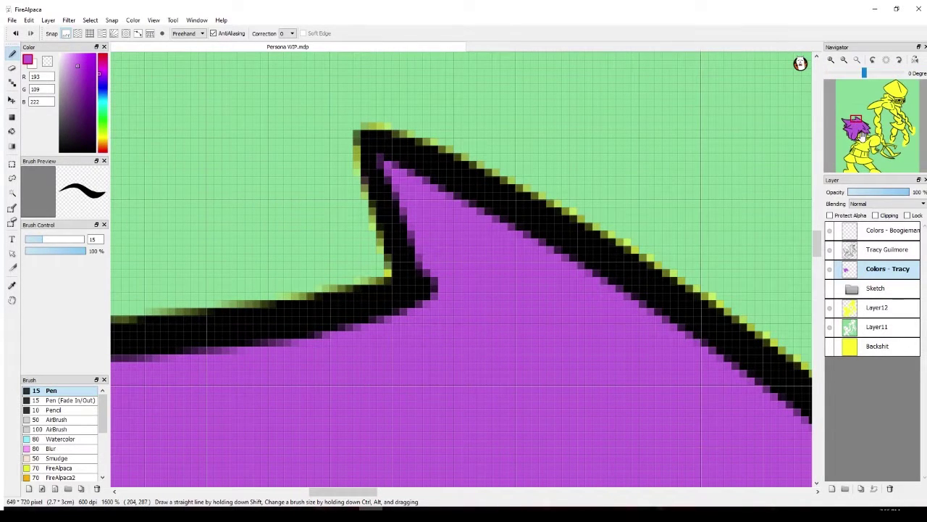
Paint purple over the unfilled pixels where the forehead strands meet and in the inner corner of the front hair spike
left_click_drag(853, 116, 863, 128)
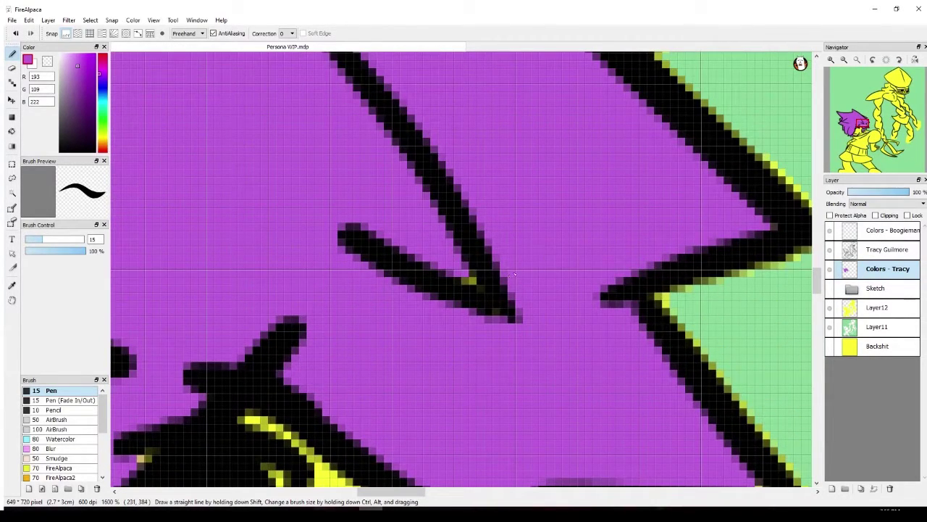
left_click_drag(468, 278, 477, 285)
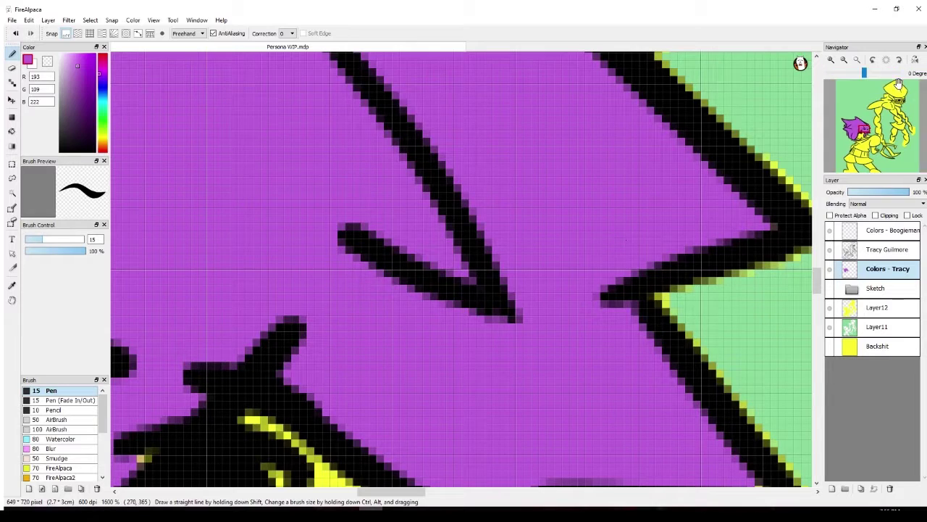
left_click_drag(852, 134, 865, 74)
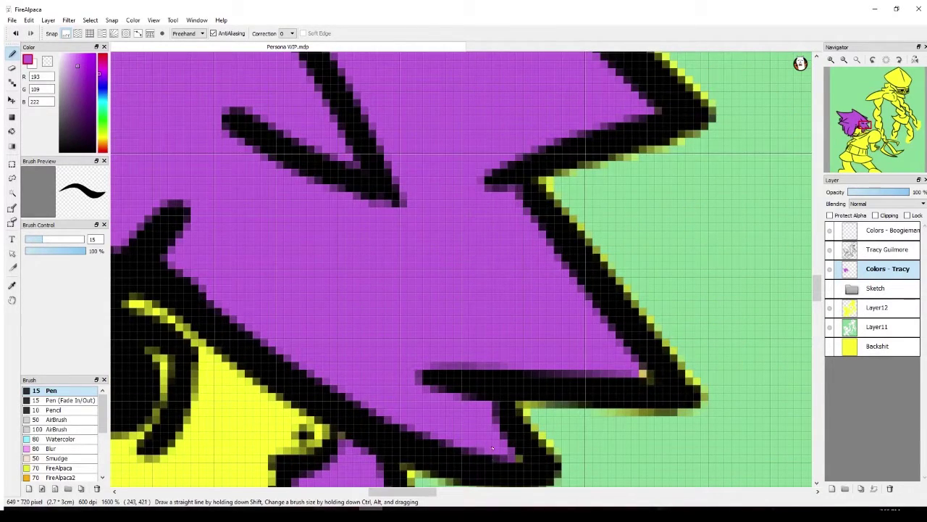
left_click_drag(641, 368, 650, 380)
Paint purple over the unfilled notch in the curled lower end of the large hair lock
left_click_drag(866, 124, 861, 135)
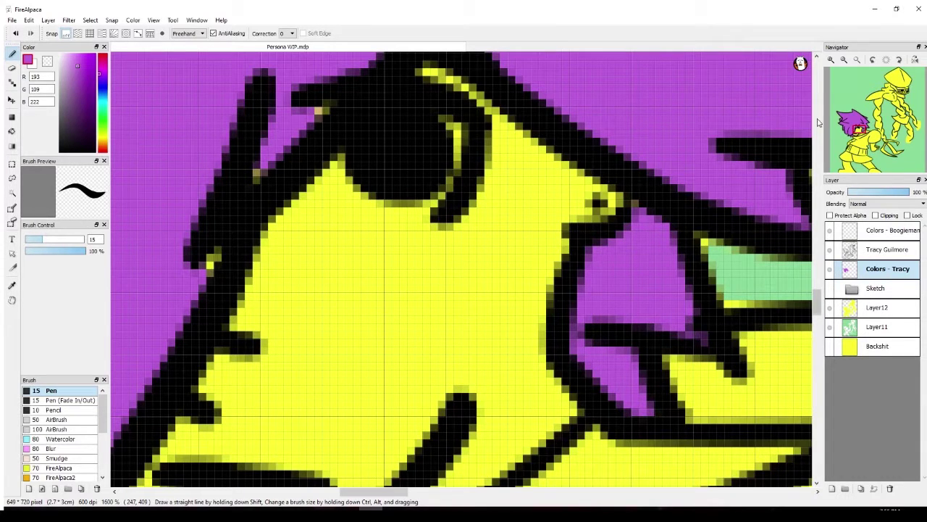
left_click_drag(862, 134, 846, 137)
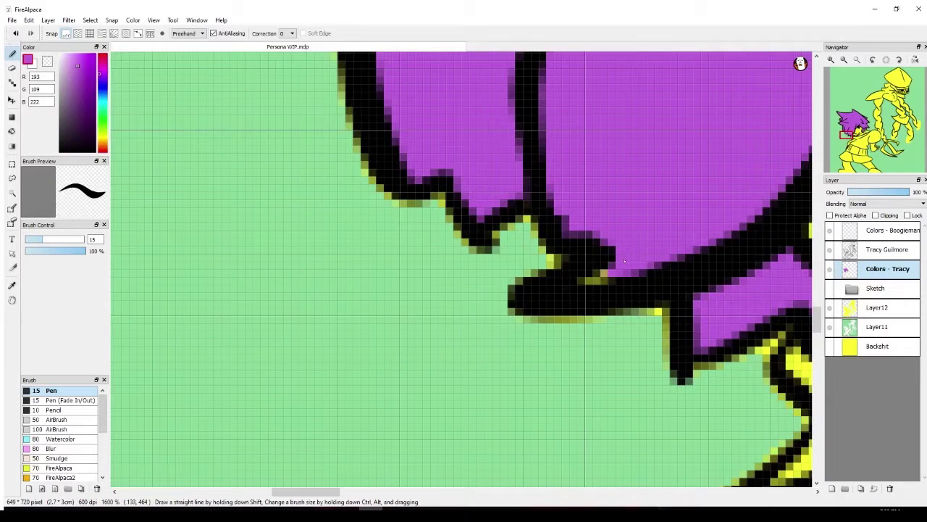
left_click_drag(624, 261, 610, 281)
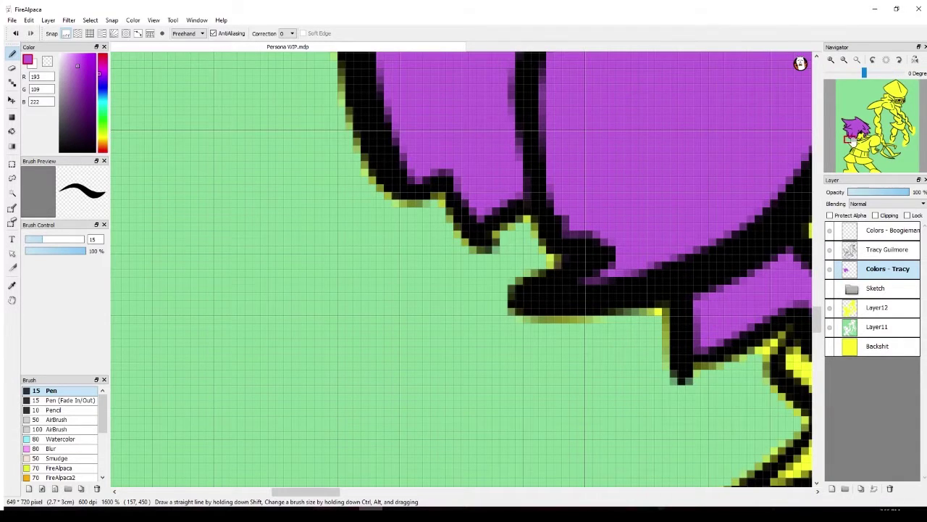
left_click_drag(851, 141, 855, 138)
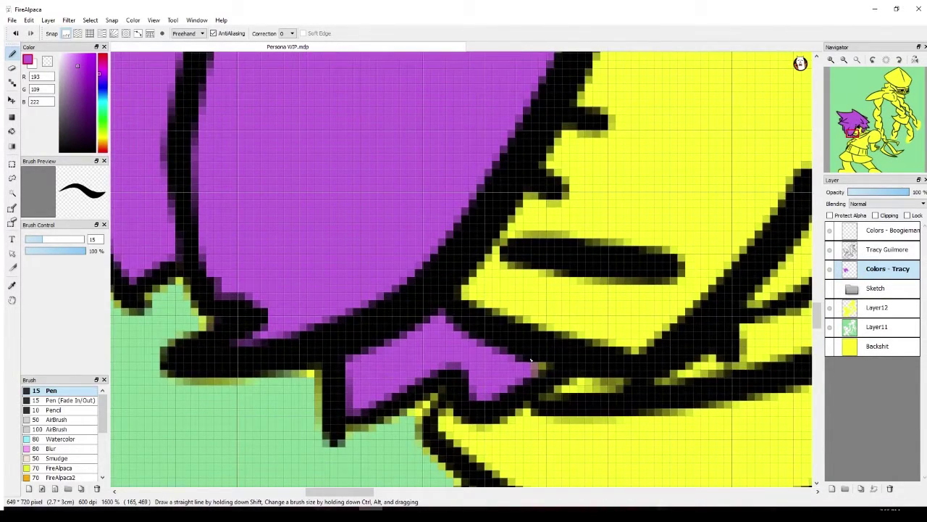
Touch up the small lower back tuft and the narrow sliver inside the upper front hair spike with purple
left_click_drag(855, 132, 842, 134)
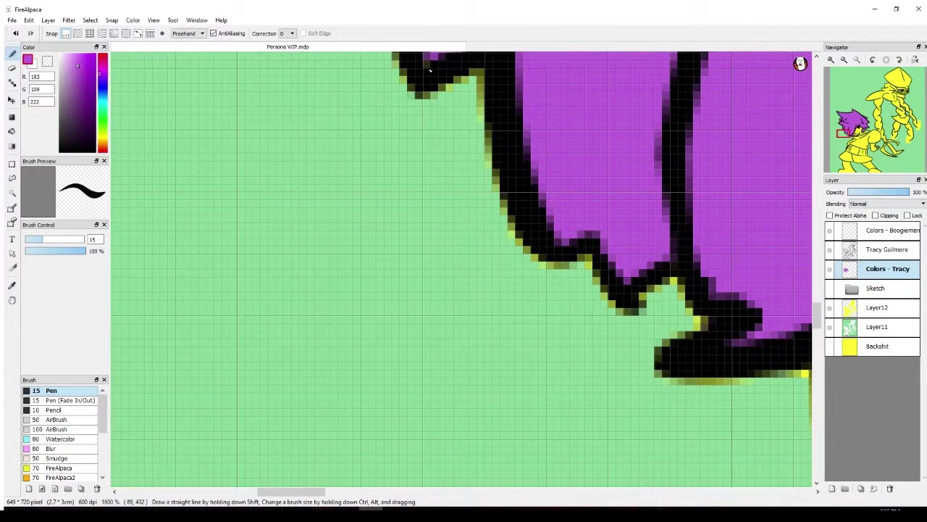
mouse_move(430, 70)
left_mouse_down()
mouse_move(449, 85)
mouse_move(458, 79)
left_mouse_up()
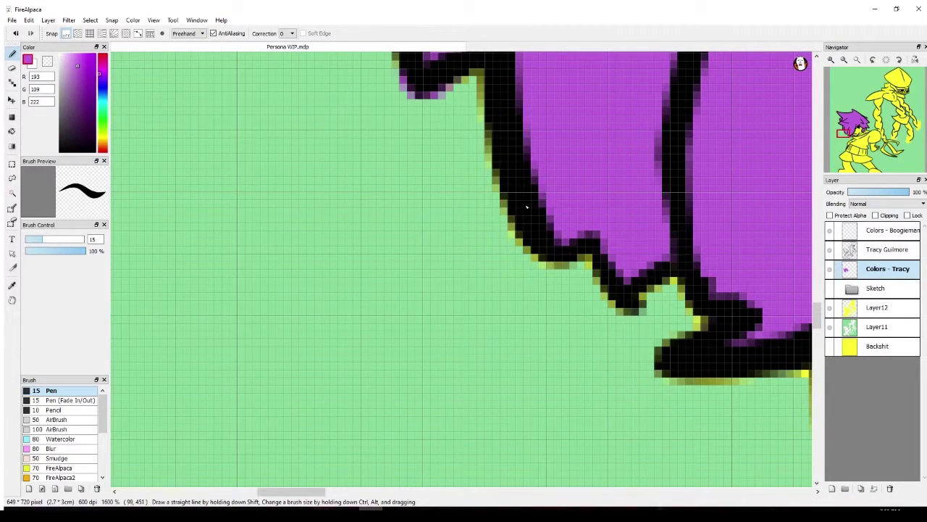
left_click_drag(844, 135, 846, 136)
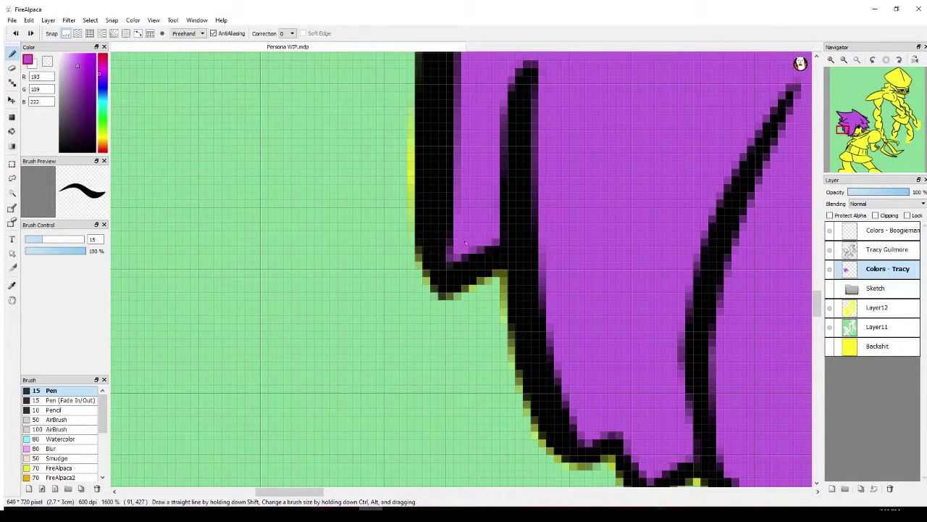
mouse_move(849, 142)
left_mouse_down()
mouse_move(845, 121)
mouse_move(860, 129)
mouse_move(858, 120)
left_mouse_up()
mouse_move(479, 311)
left_mouse_down()
mouse_move(508, 349)
mouse_move(548, 360)
left_mouse_up()
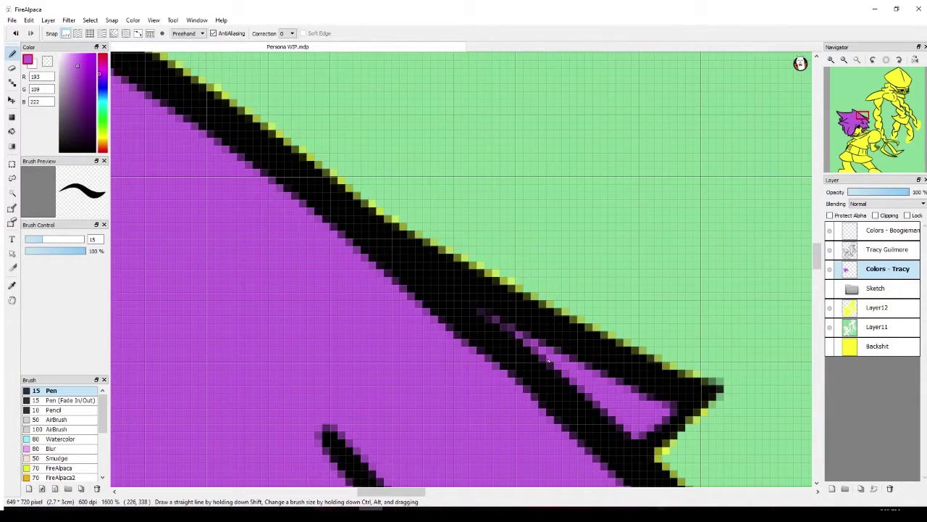
Paint purple over the three unfilled gaps between the hair strands beside the eye
left_click_drag(855, 121, 860, 138)
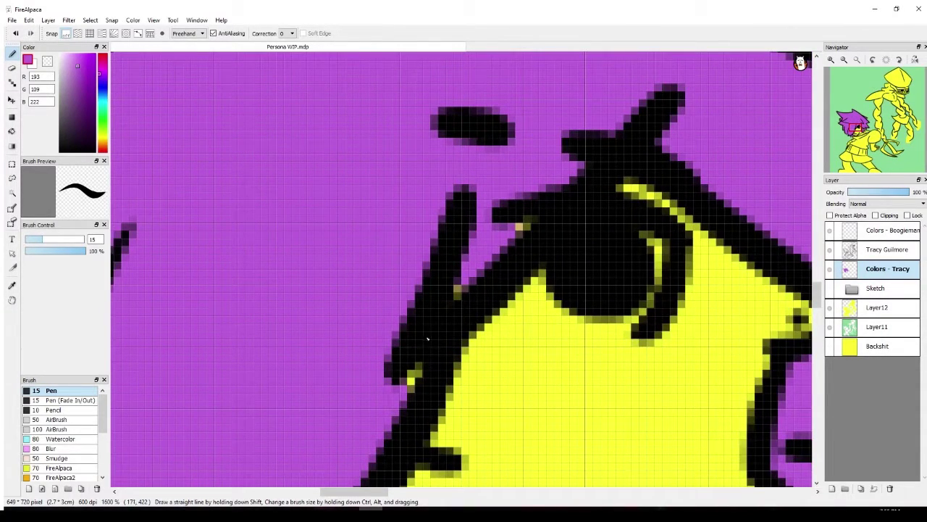
left_click(413, 378)
left_click(461, 291)
left_click(516, 226)
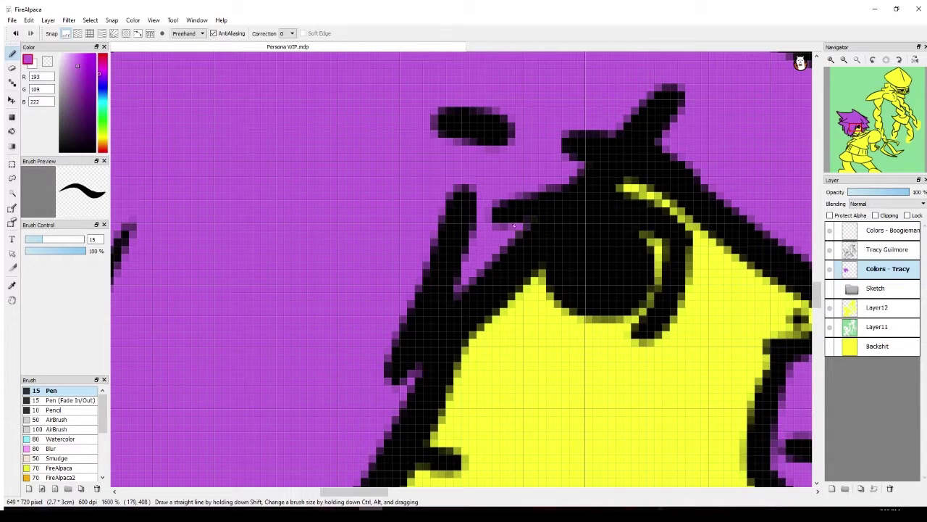
Set the drawing colour to dark purple, RGB 50, 40, 55, and switch to the Bucket tool
left_click_drag(864, 137, 856, 124)
scroll(651, 150, "down", 3)
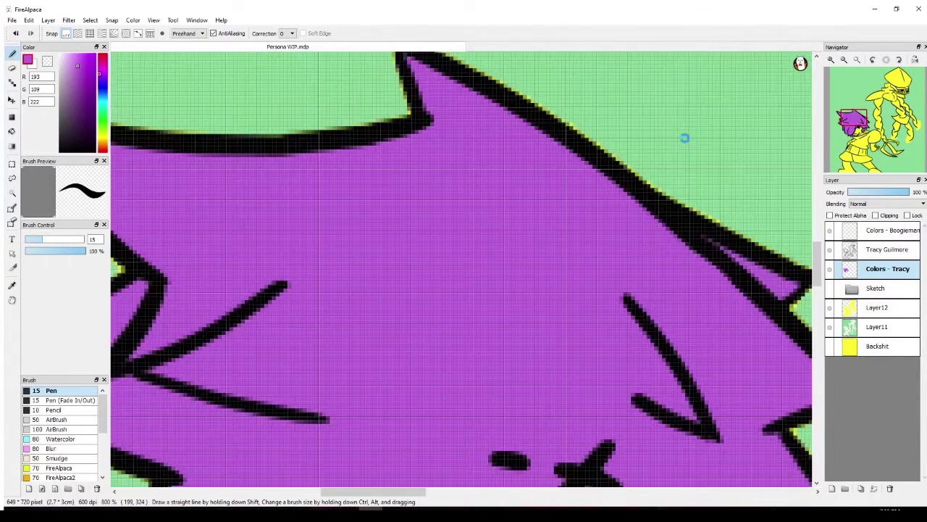
scroll(652, 149, "down", 1)
left_click_drag(855, 121, 855, 141)
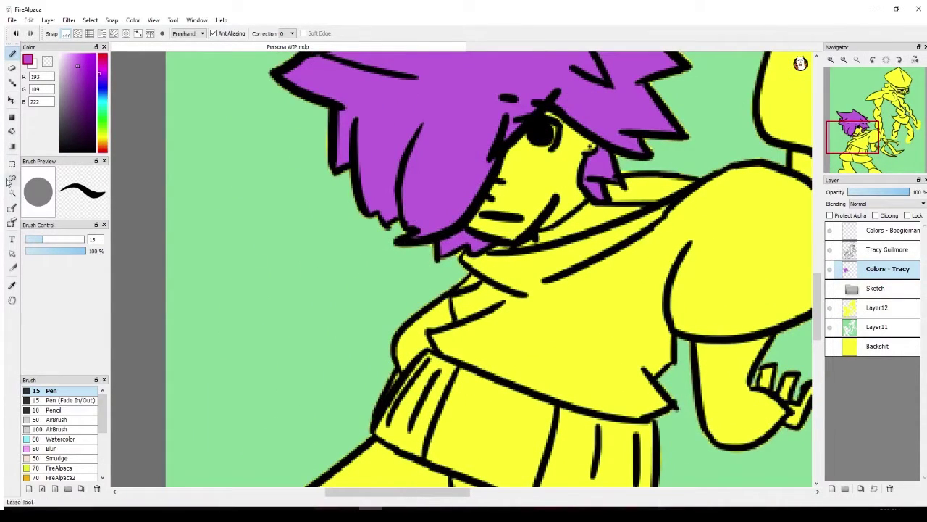
mouse_move(67, 133)
left_mouse_down()
mouse_move(72, 115)
mouse_move(69, 130)
left_mouse_up()
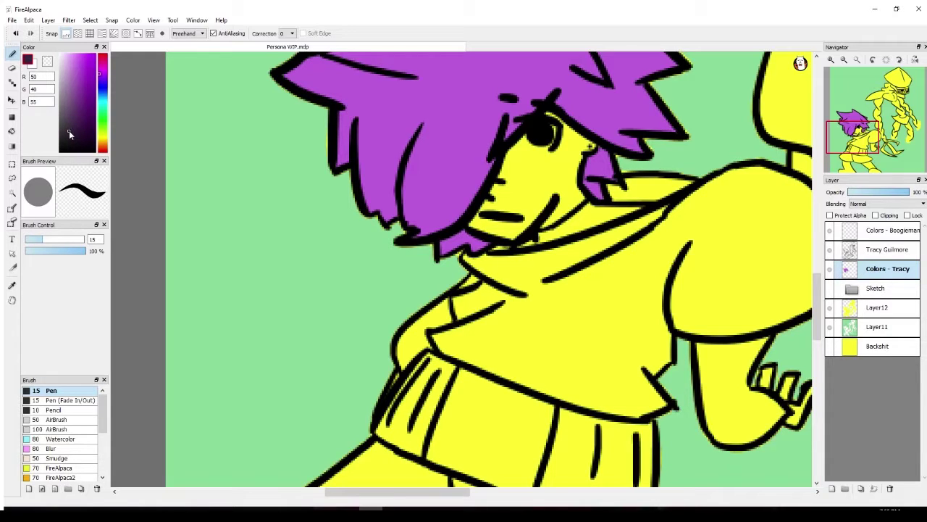
left_click(12, 132)
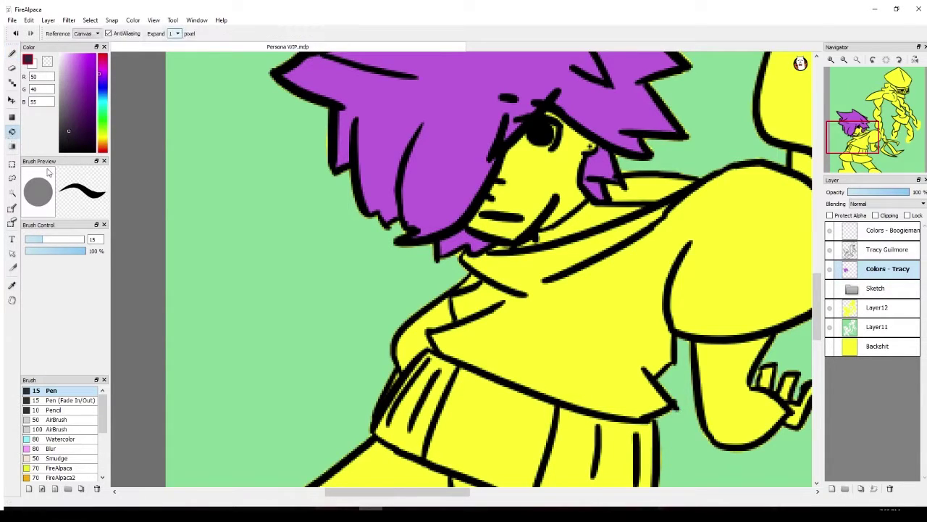
Fill the shirt's body, sleeves and collar with dark purple, including the small gaps near the back shoulder and neckline
left_click(589, 323)
left_click(637, 190)
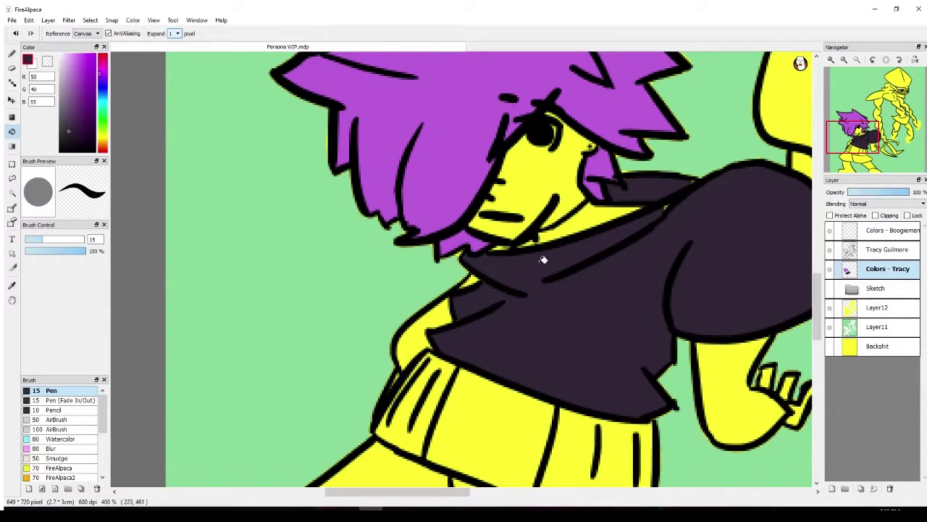
left_click(442, 312)
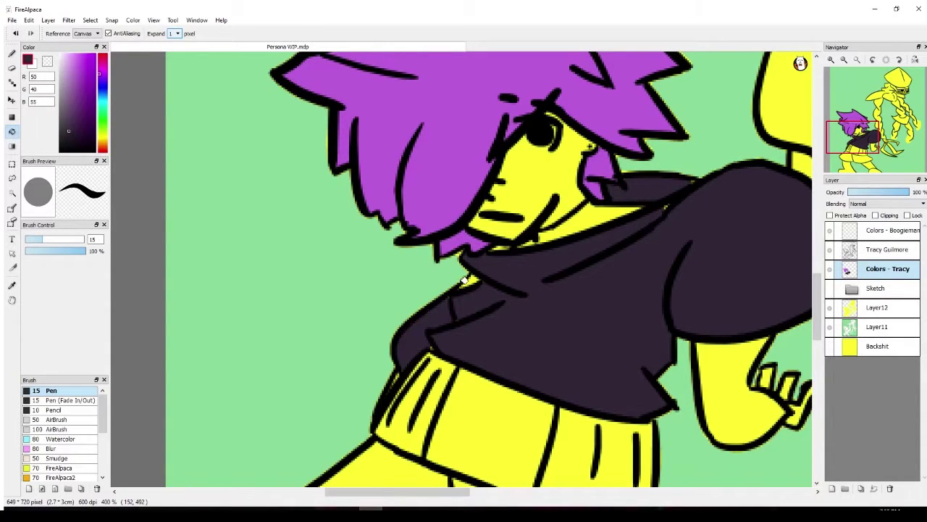
left_click(472, 280)
left_click(507, 242)
Fill both halves of the shorts below the waistband with dark purple
scroll(657, 284, "down", 5)
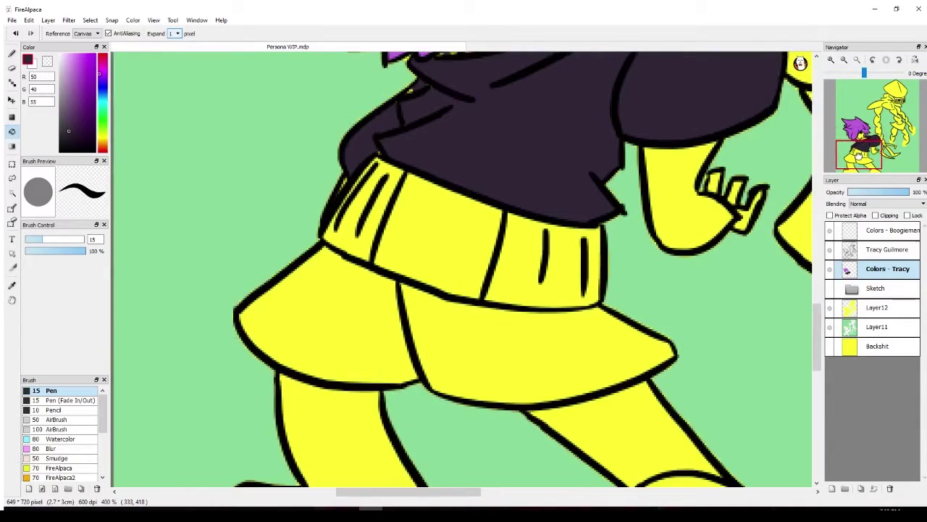
left_click(572, 351)
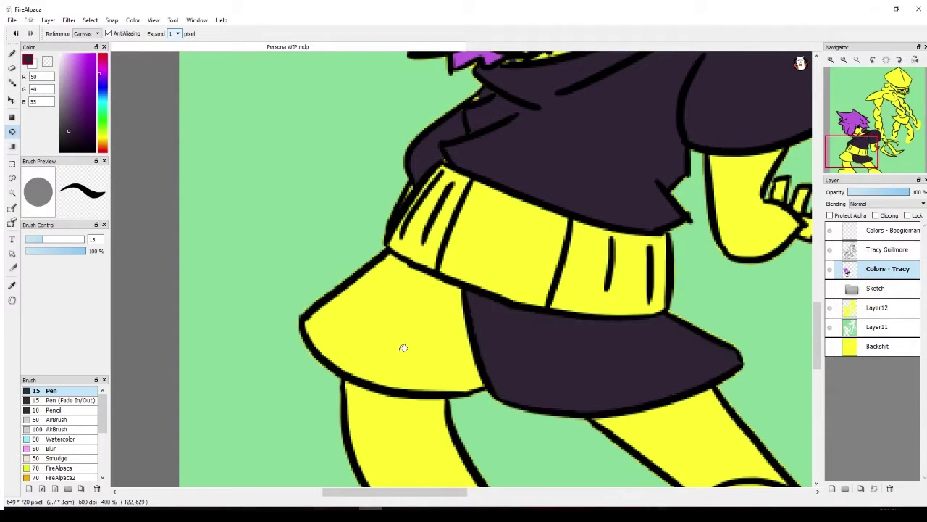
left_click(406, 346)
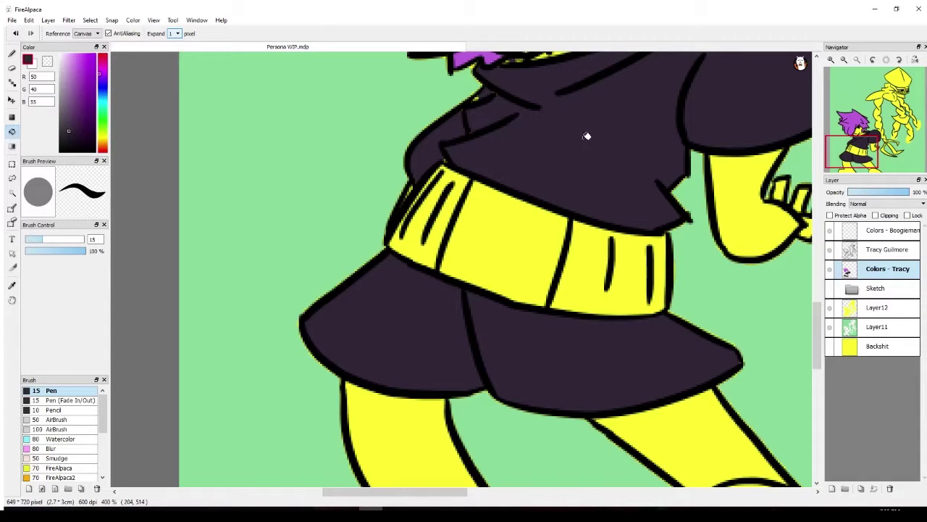
Paint dark purple with the Pen over the unfilled slivers at the shirt's back shoulder and along the neckline under the chin
mouse_move(831, 95)
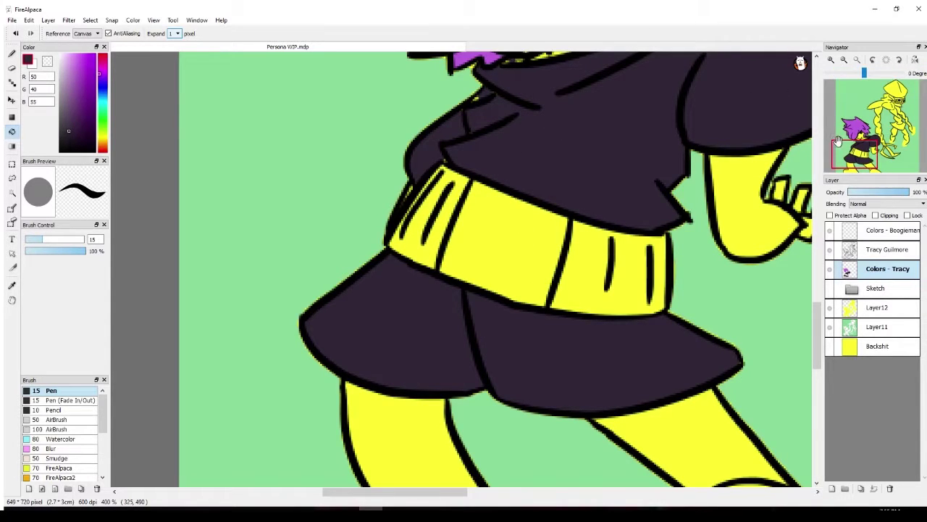
left_click_drag(856, 155, 859, 147)
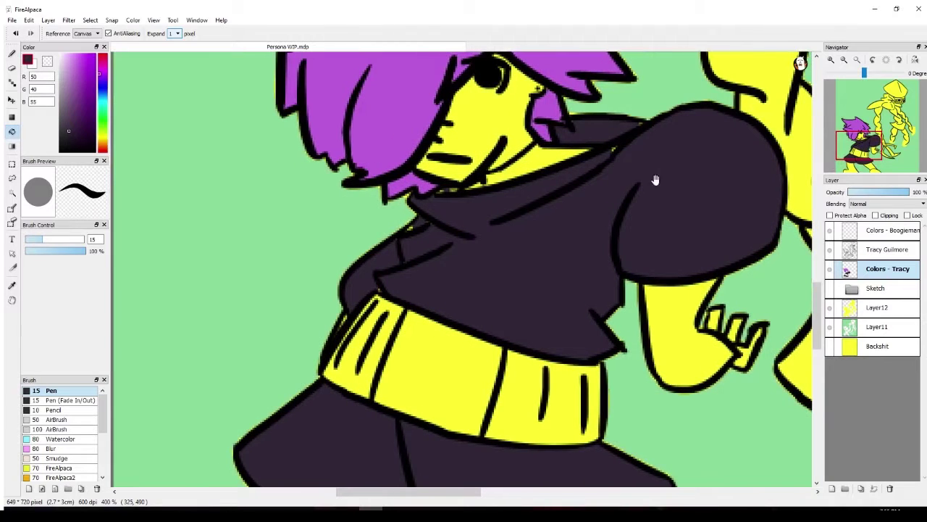
left_click(12, 53)
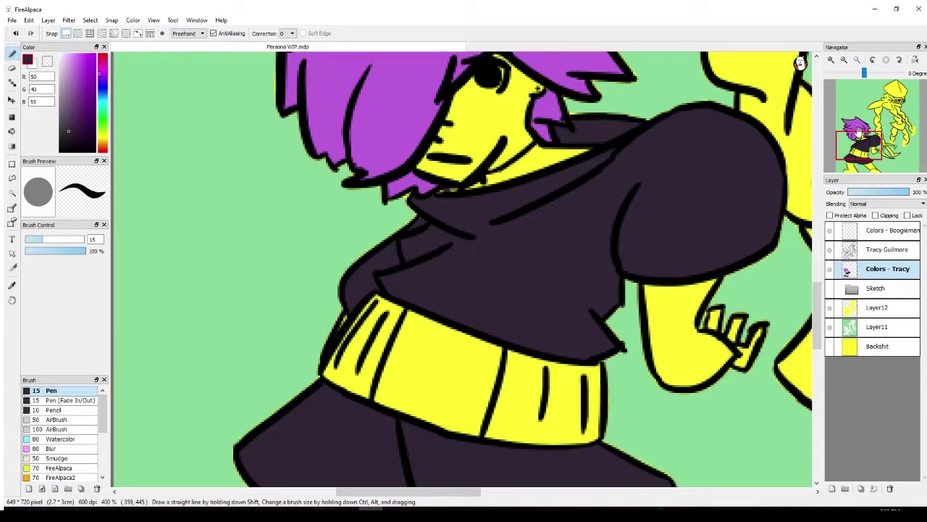
left_click_drag(856, 143, 807, 177)
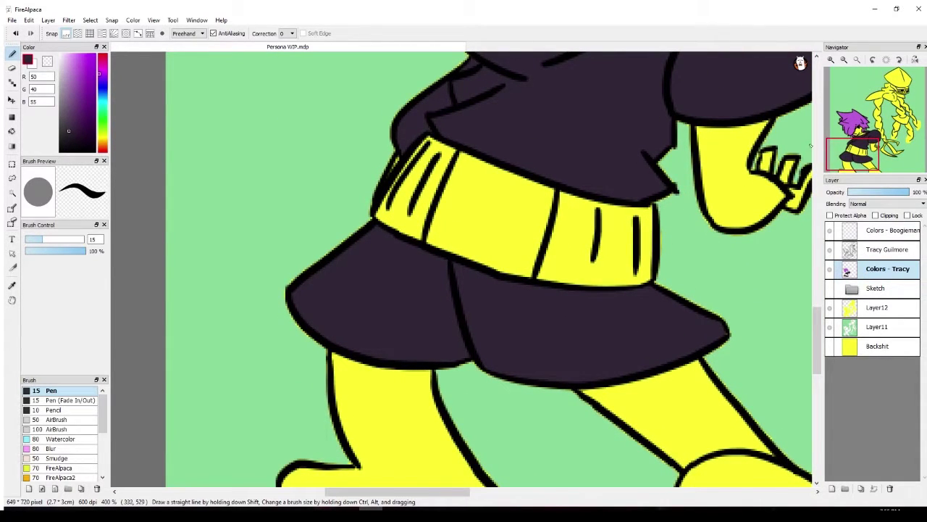
mouse_move(853, 154)
left_mouse_down()
mouse_move(862, 145)
mouse_move(854, 144)
left_mouse_up()
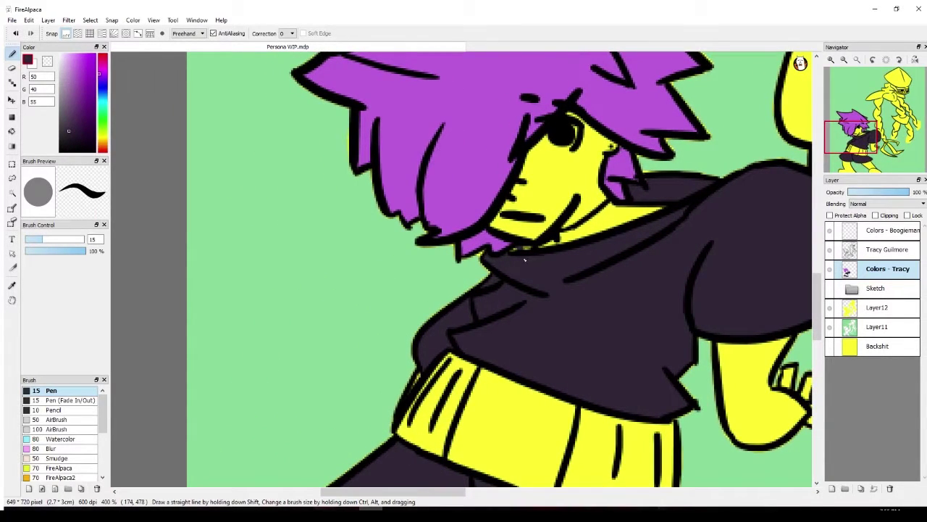
Set the drawing colour to dark teal, RGB 22, 60, 60
left_click(66, 142)
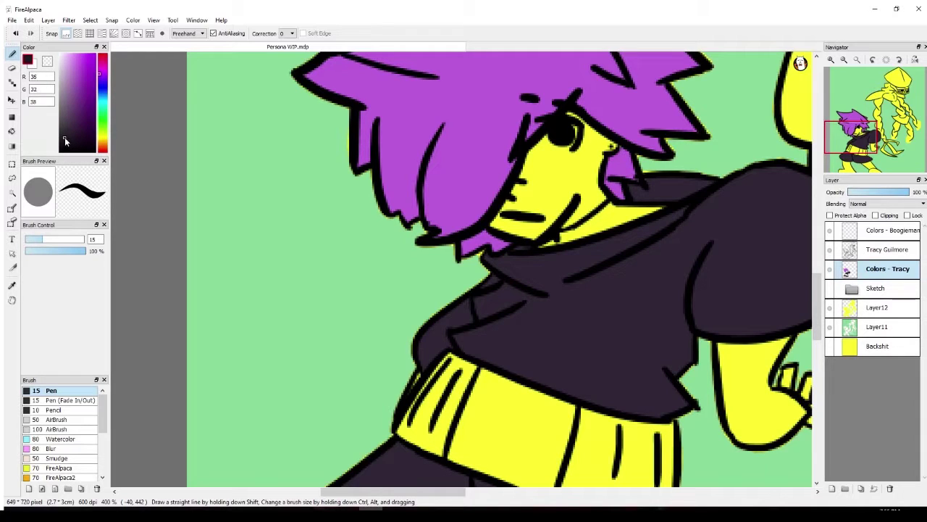
left_click_drag(64, 137, 68, 136)
left_click_drag(99, 101, 101, 105)
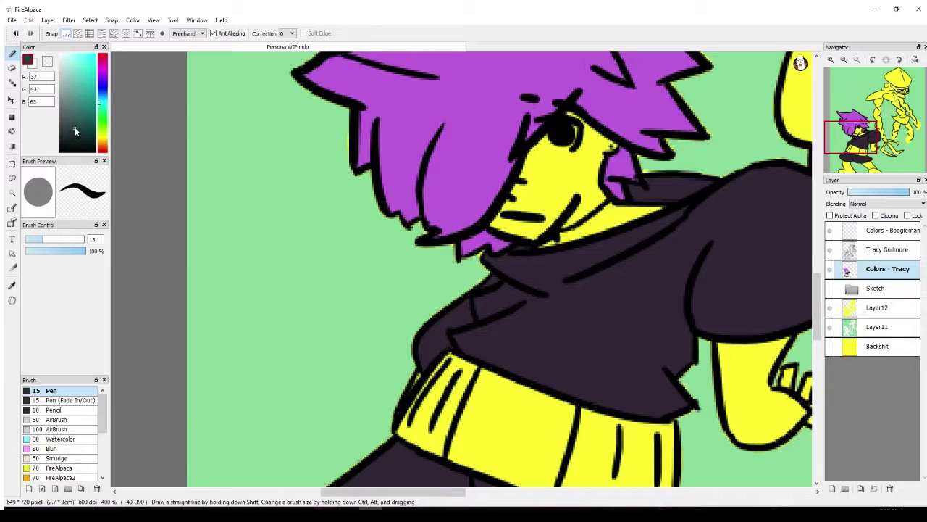
left_click_drag(76, 126, 82, 128)
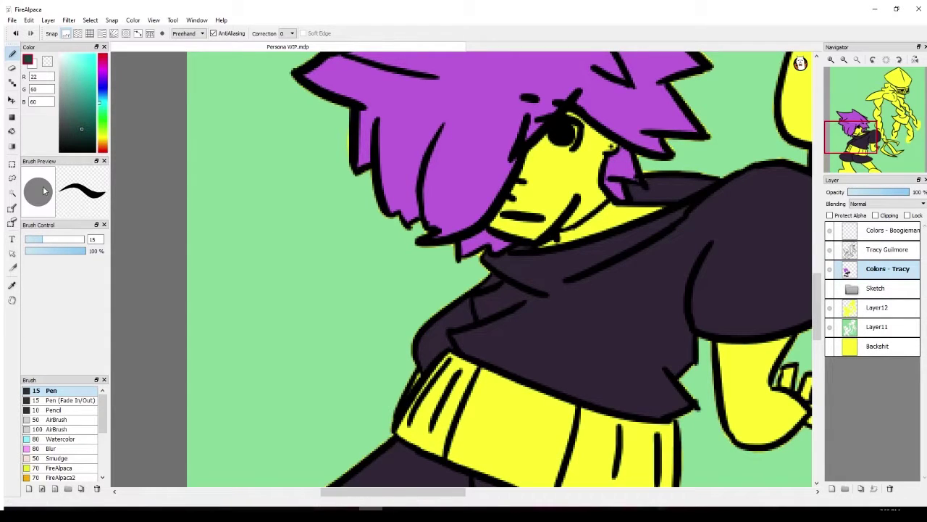
Fill the waistband's ribbed side panels, the forearm and the neck area with dark teal
left_click(12, 132)
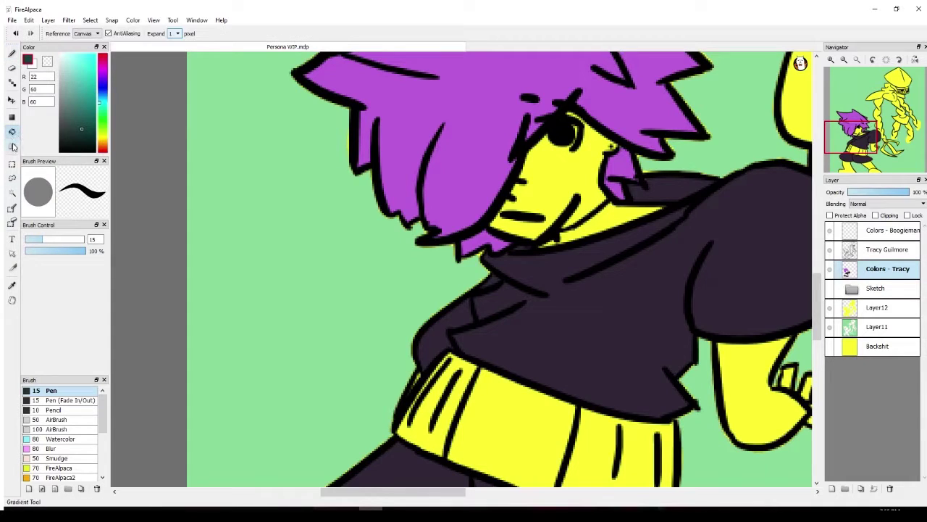
left_click(428, 433)
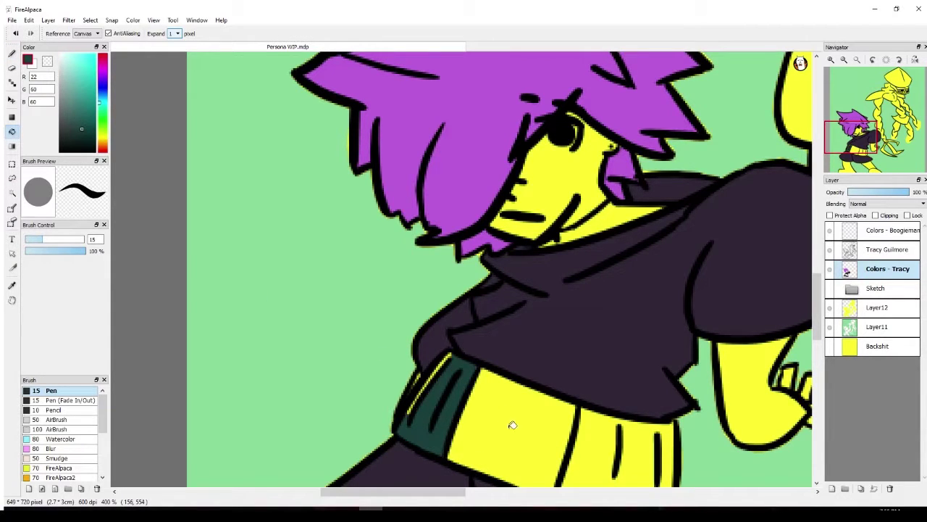
left_click(593, 453)
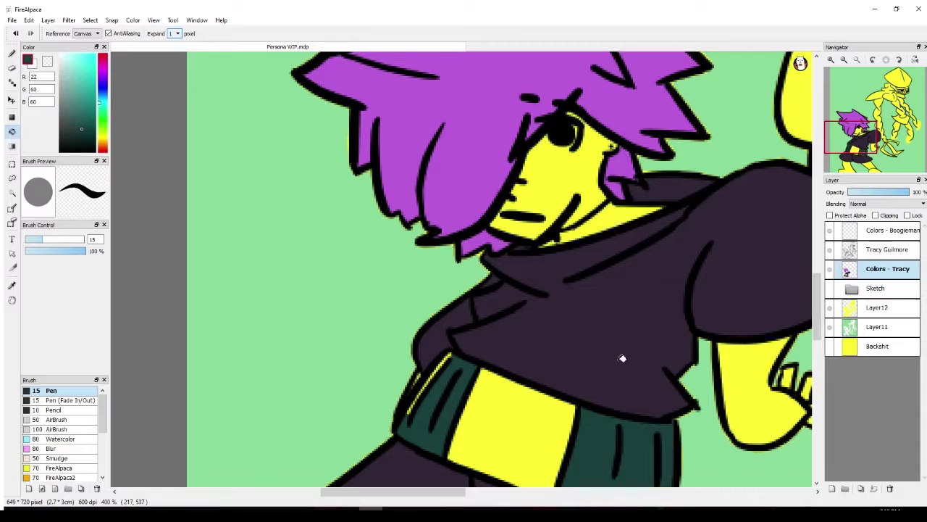
left_click(749, 387)
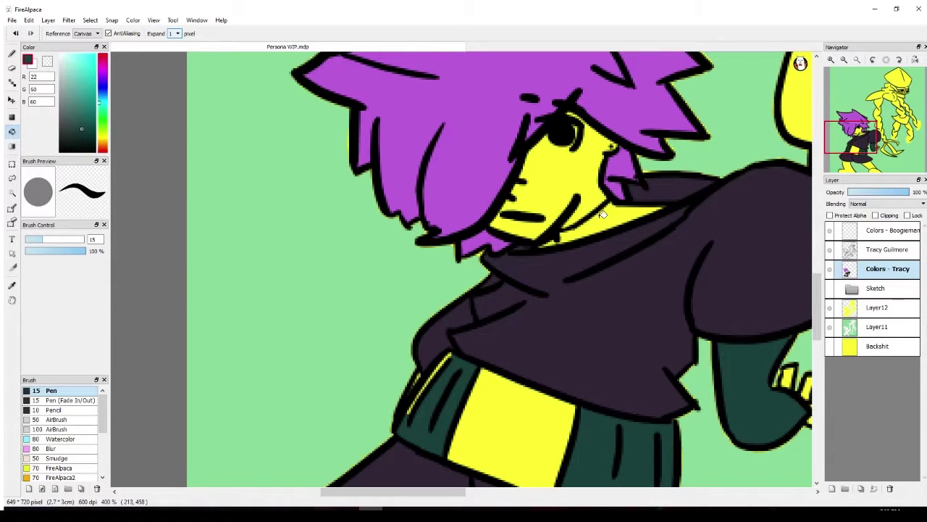
Fill both legs below the shorts, including the bent knee, with dark teal
left_click(862, 147)
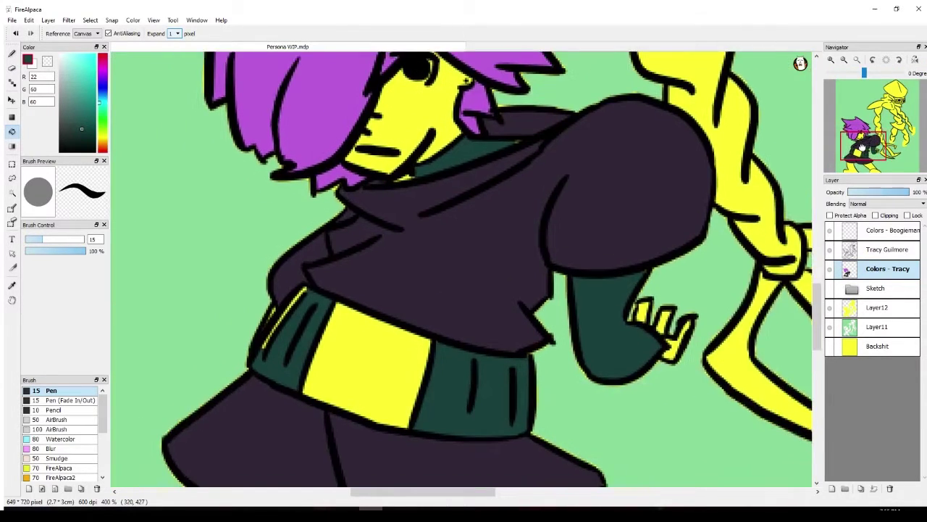
mouse_move(862, 147)
left_mouse_down()
mouse_move(853, 160)
mouse_move(863, 163)
left_mouse_up()
left_click(590, 324)
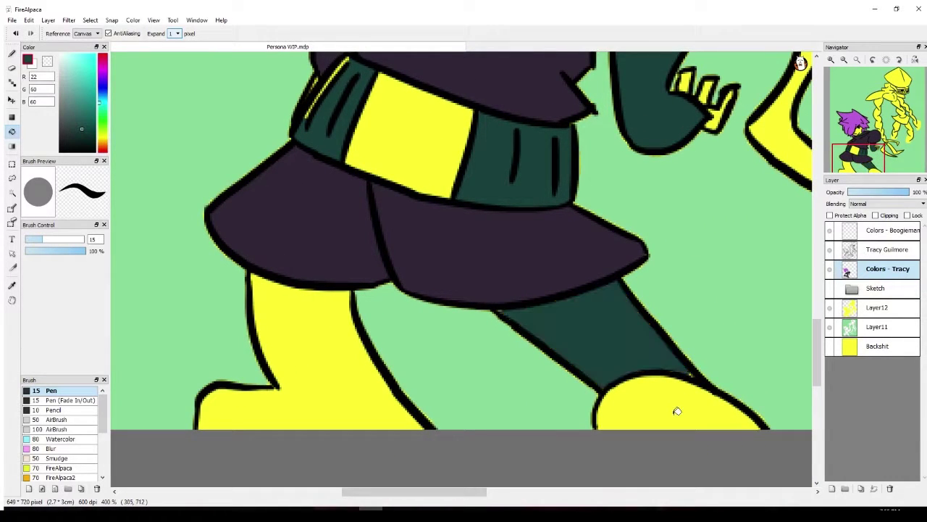
left_click(677, 407)
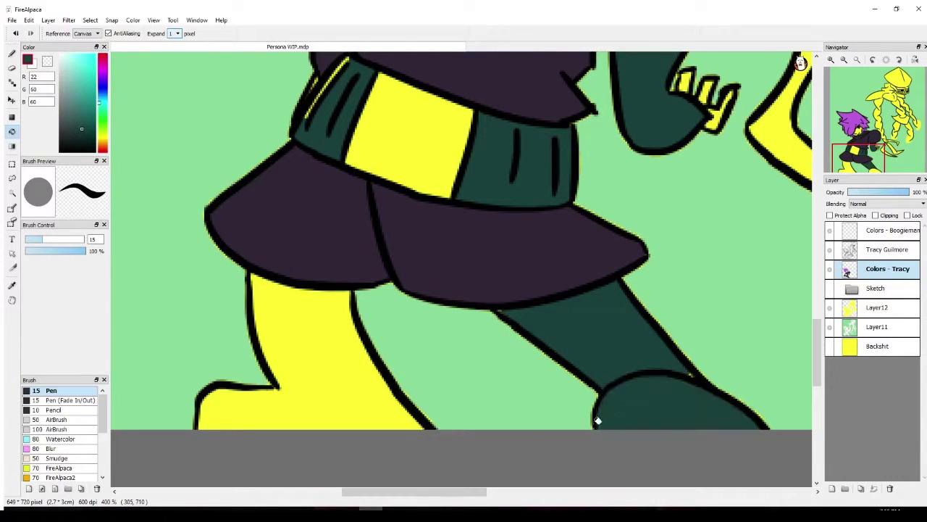
left_click(327, 384)
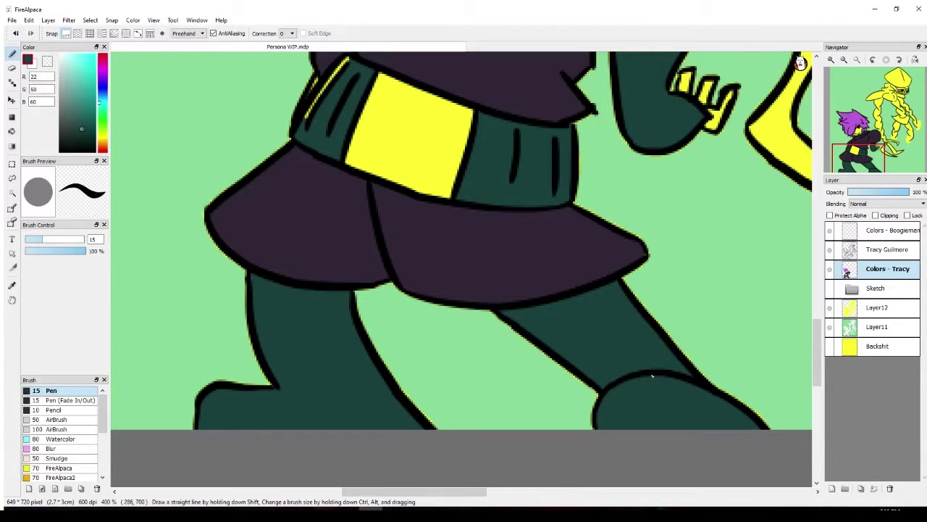
Set the drawing colour to dark red, RGB 69, 26, 28, and fill the waistband's centre panel
left_click_drag(860, 163, 851, 151)
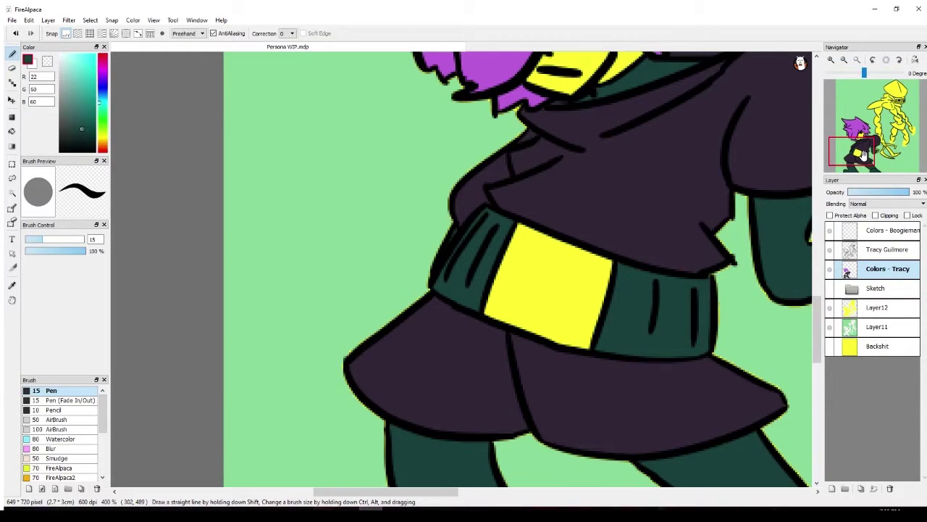
mouse_move(864, 153)
left_mouse_down()
mouse_move(868, 142)
mouse_move(849, 150)
mouse_move(864, 145)
left_mouse_up()
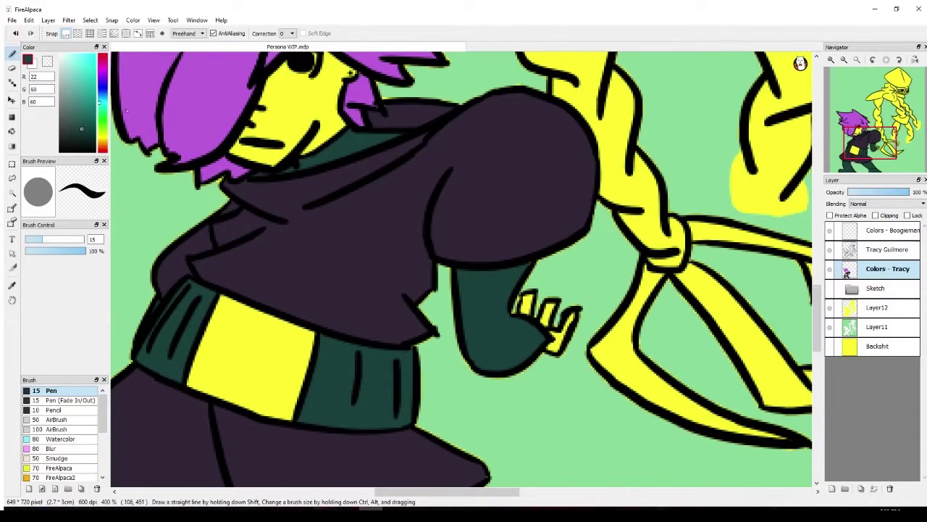
left_click(103, 60)
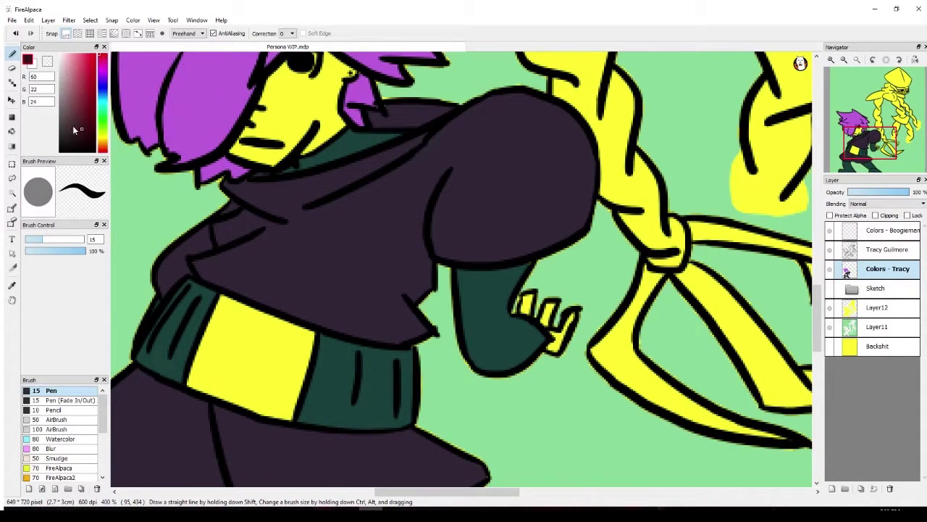
left_click(81, 126)
left_click(13, 131)
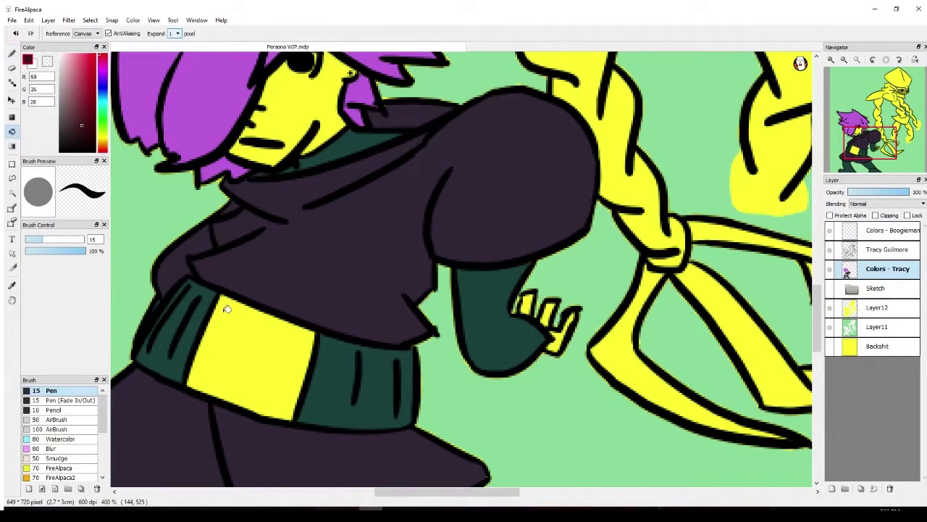
left_click(246, 346)
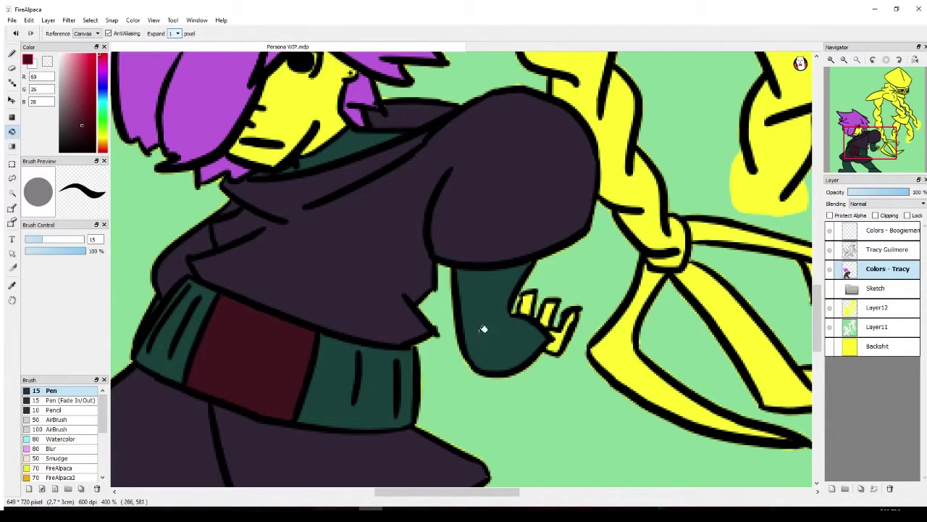
Fill the thumb and fingers of the hand with the same dark red
left_click(557, 338)
left_click(552, 309)
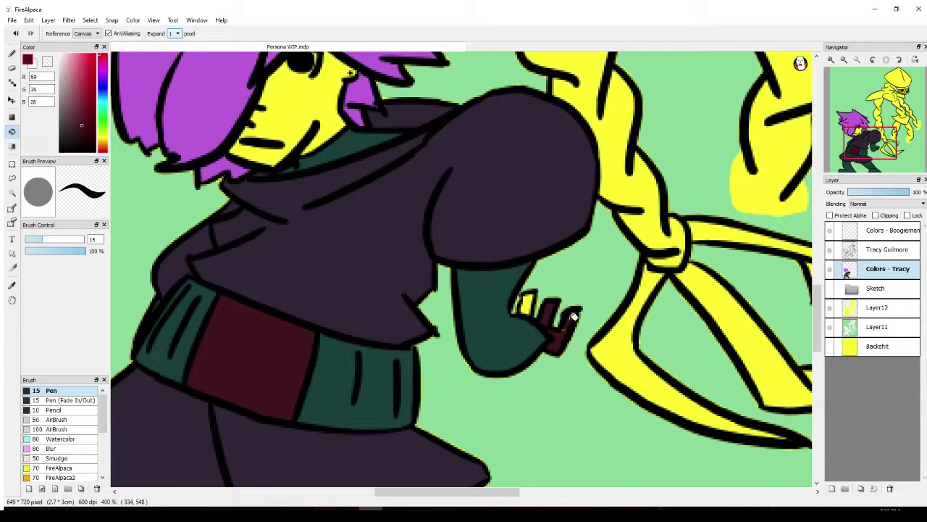
left_click(576, 314)
left_click(528, 303)
Fill the face with pale yellow, RGB 236, 238, 182, and cover the thin unfilled gap above the eye with the Pen
mouse_move(875, 135)
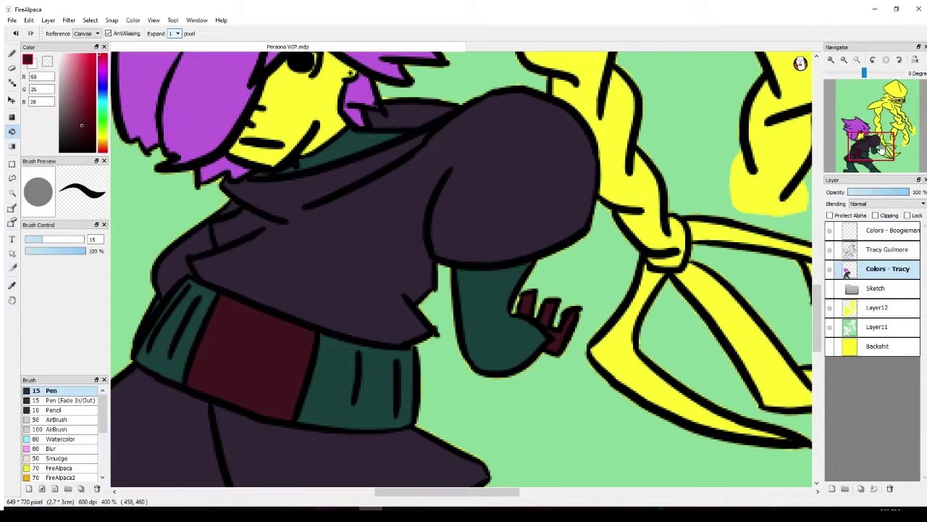
mouse_move(875, 134)
left_mouse_down()
mouse_move(885, 135)
mouse_move(876, 129)
mouse_move(855, 148)
mouse_move(859, 157)
mouse_move(859, 130)
left_mouse_up()
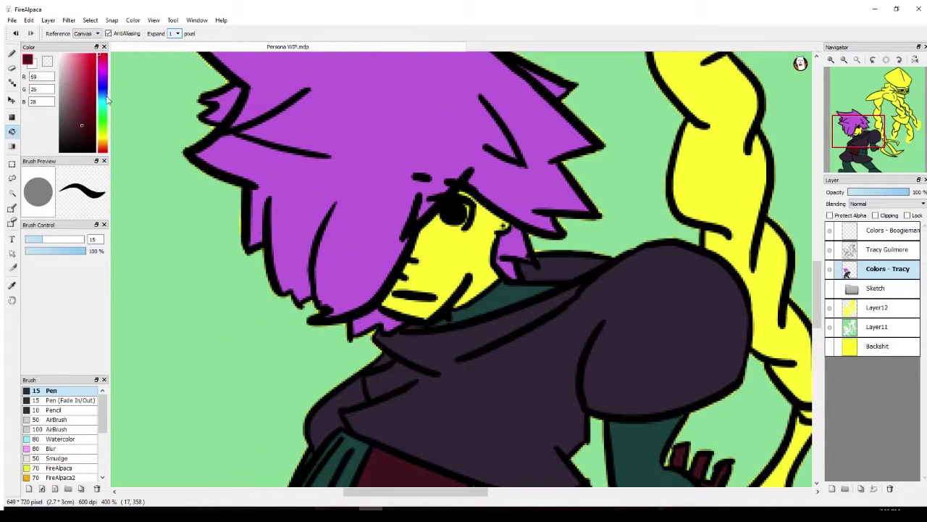
left_click(103, 134)
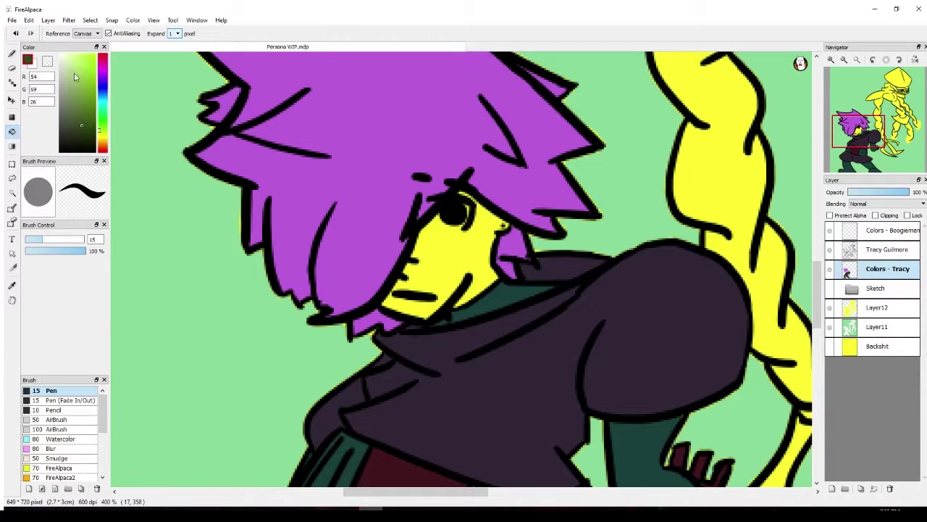
left_click_drag(74, 77, 68, 63)
left_click_drag(103, 142, 102, 140)
left_click(72, 63)
left_click_drag(72, 63, 67, 60)
left_click(457, 264)
left_click(11, 54)
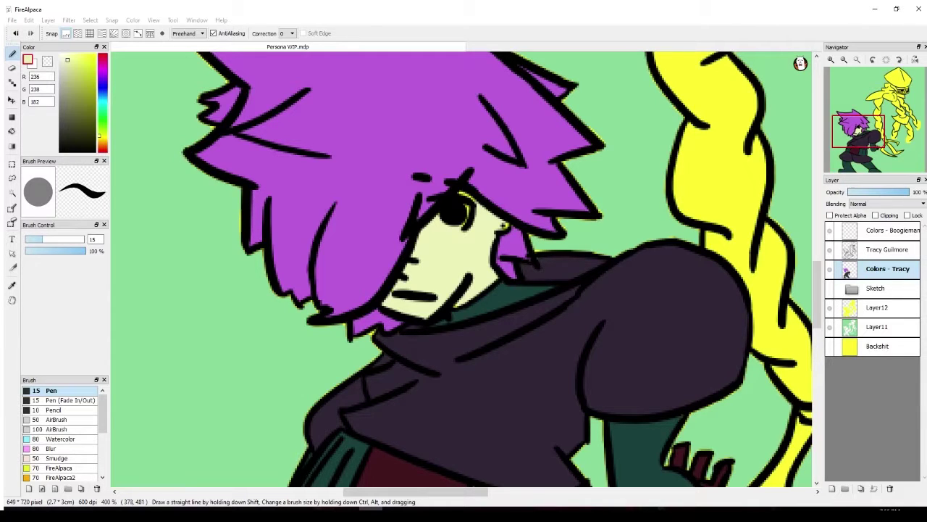
left_click(562, 8)
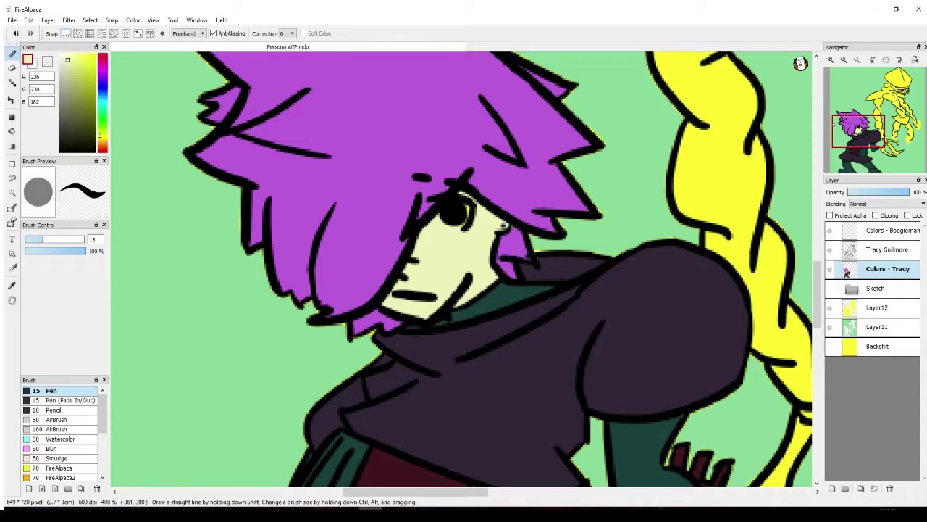
Set the drawing colour to white, RGB 255, 255, 255, and paint the white of the eye around the pupil with the Pen
mouse_move(871, 134)
left_mouse_down()
mouse_move(853, 167)
mouse_move(866, 145)
mouse_move(856, 130)
mouse_move(867, 159)
mouse_move(883, 144)
mouse_move(869, 136)
mouse_move(861, 144)
left_mouse_up()
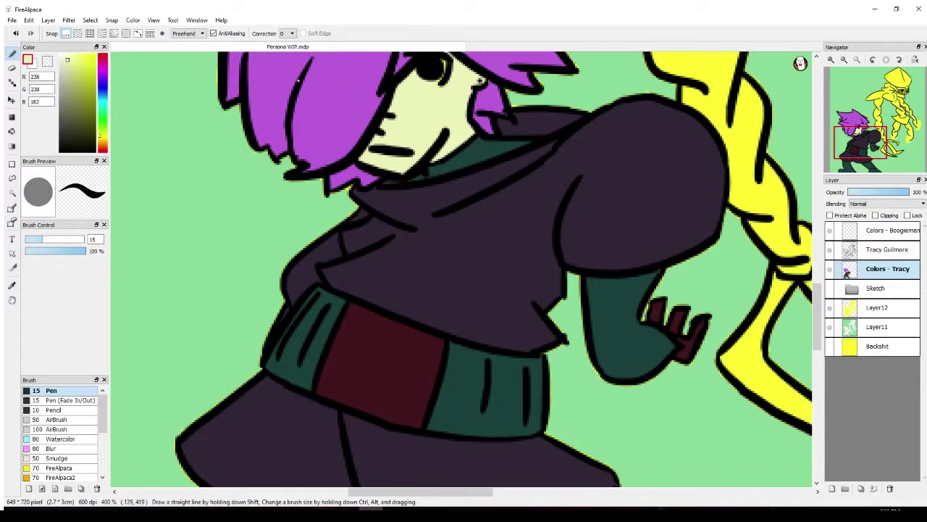
left_click(66, 62)
left_click_drag(66, 61, 43, 49)
scroll(711, 87, "up", 5)
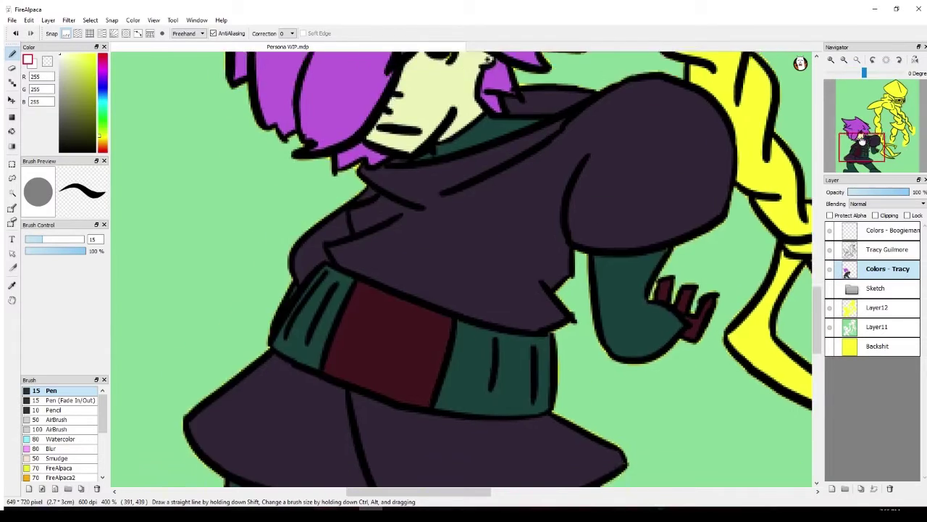
scroll(712, 138, "left", 2)
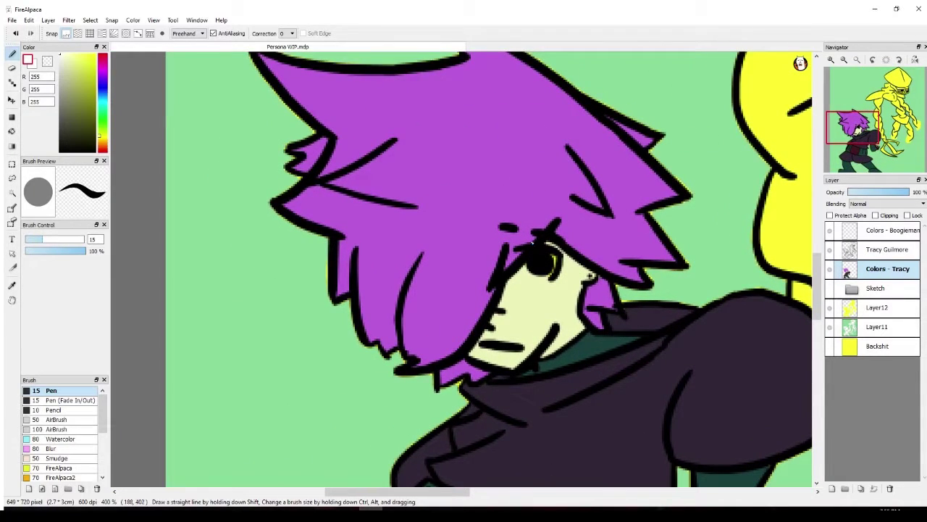
scroll(534, 238, "up", 4)
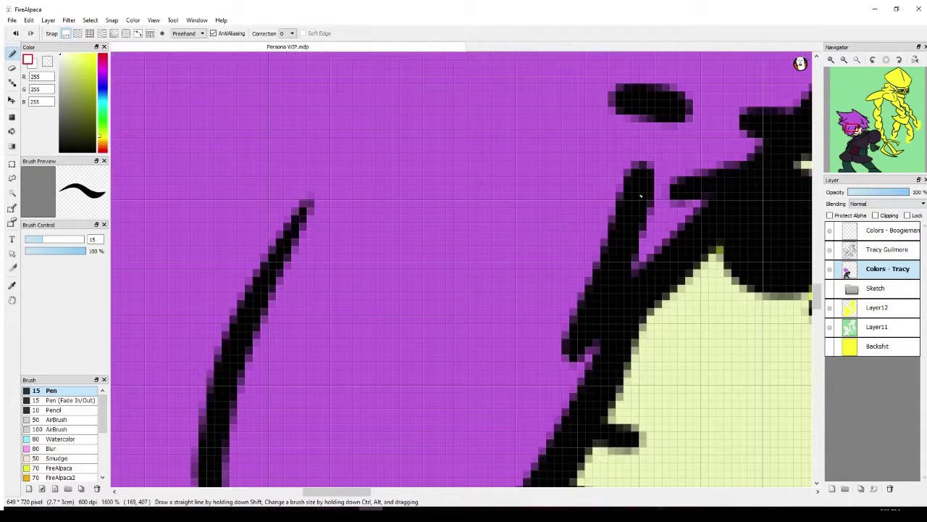
left_click_drag(860, 123, 857, 135)
left_click_drag(858, 134, 841, 133)
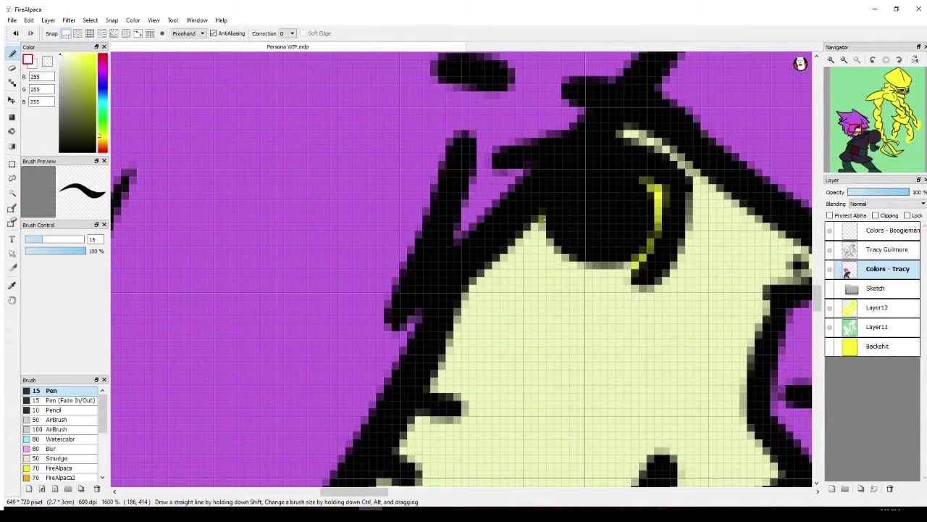
mouse_move(542, 219)
left_mouse_down()
mouse_move(549, 250)
mouse_move(610, 260)
mouse_move(656, 218)
mouse_move(655, 193)
left_mouse_up()
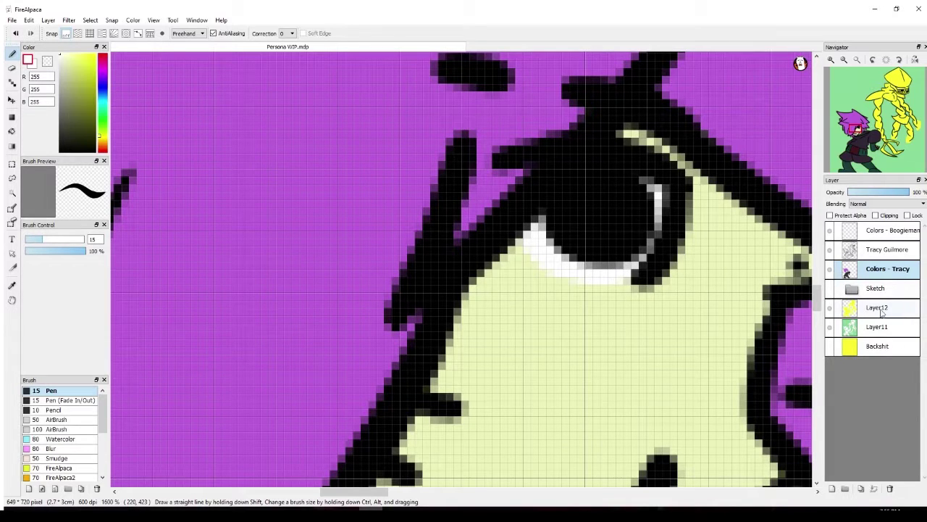
Add a small white highlight inside the pupil on the line-art layer, undoing the first dot and placing it again
left_click(883, 250)
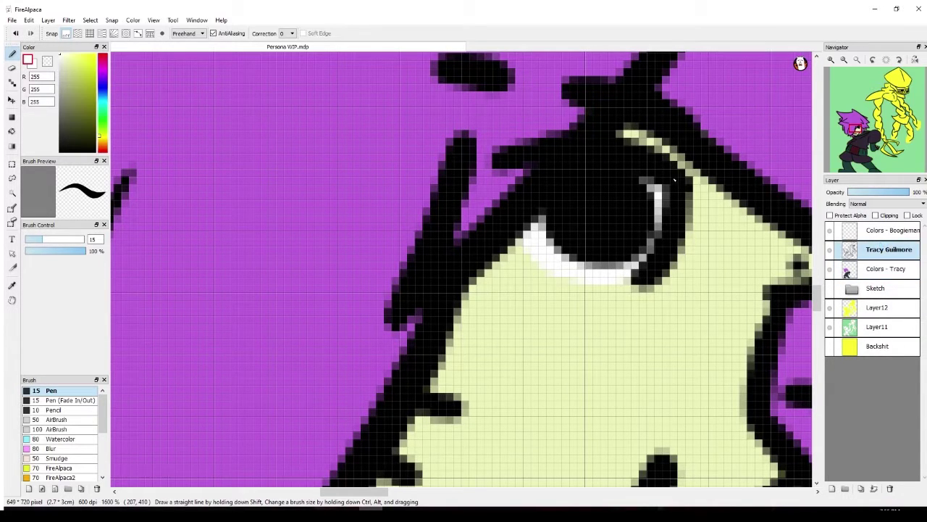
left_click(623, 192)
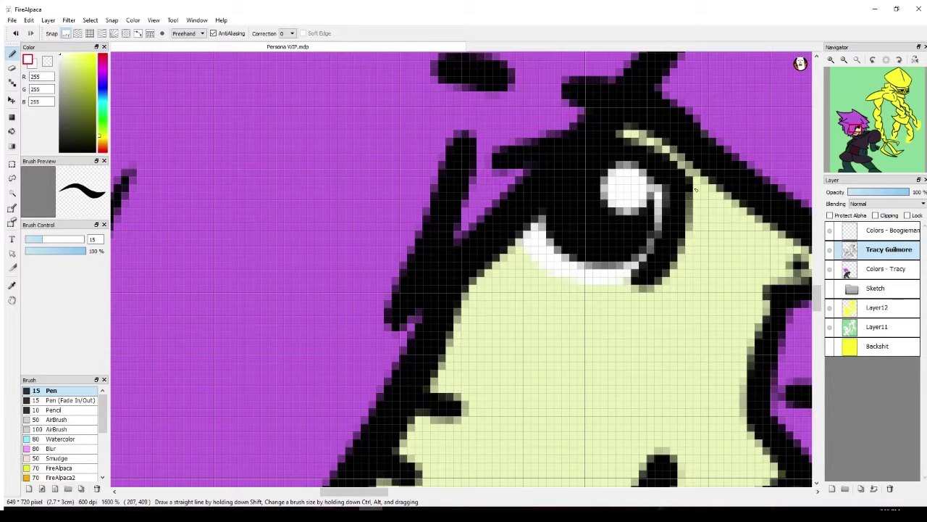
key("ctrl+z")
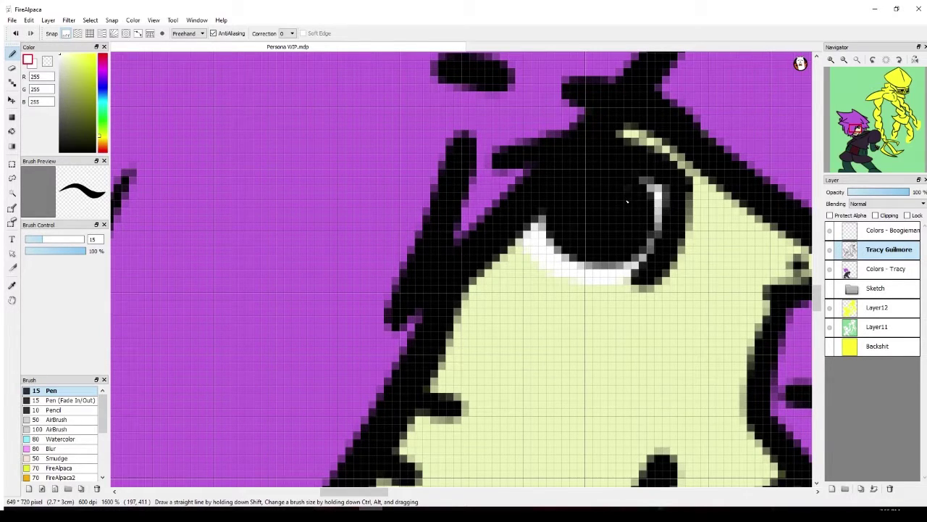
left_click(624, 192)
Make the Colors - Tracy layer active, then briefly hide the line art to check the fills around the mouth and collar
left_click(858, 129)
left_click_drag(858, 129, 860, 141)
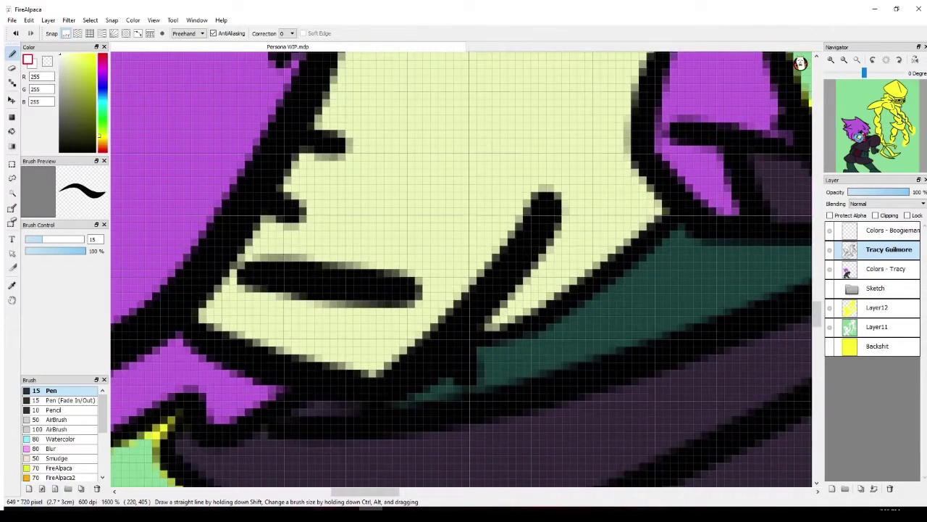
left_click(877, 269)
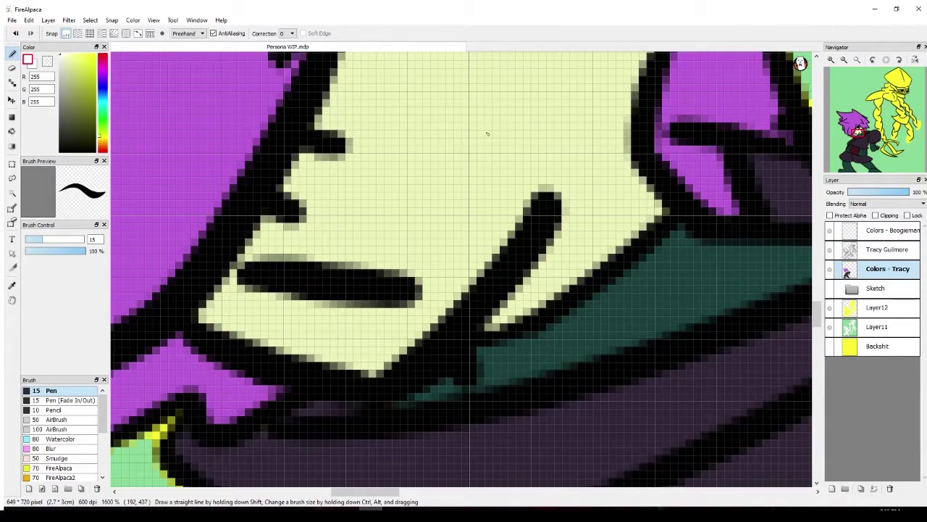
left_click(830, 250)
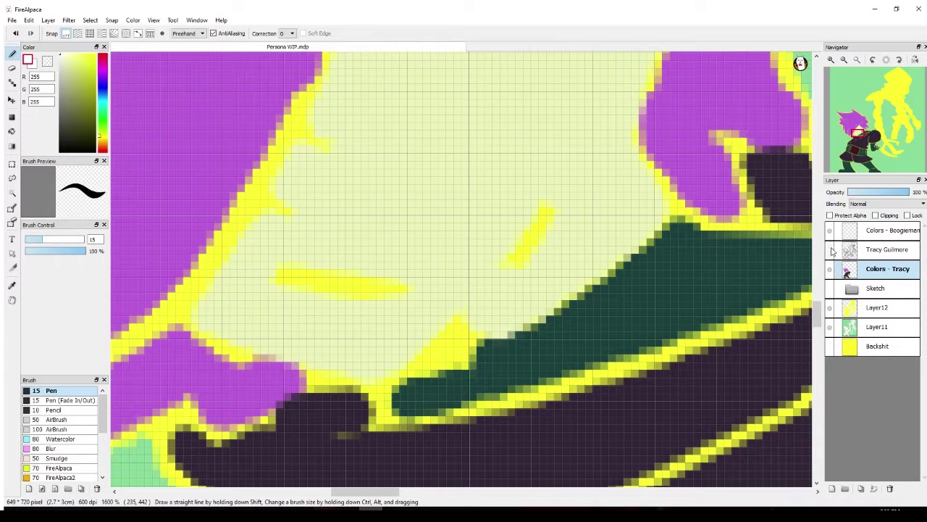
left_click(830, 249)
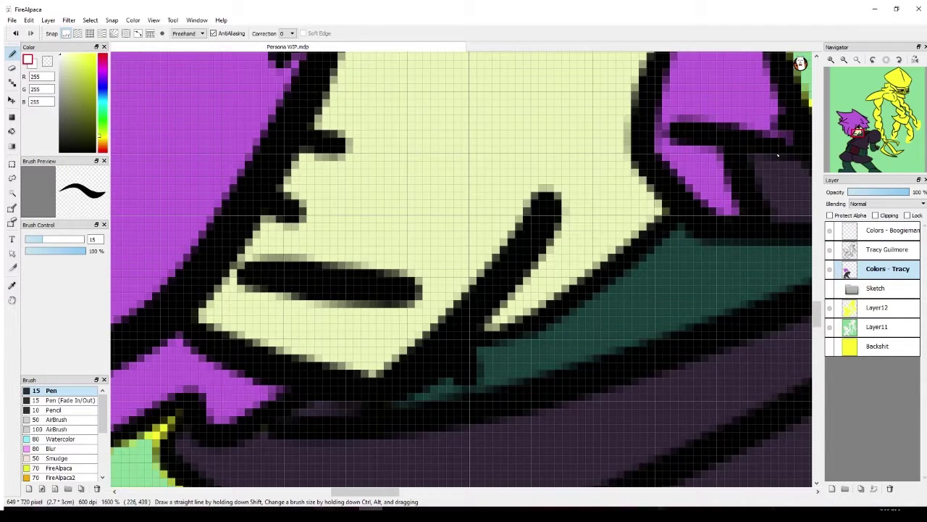
scroll(555, 149, "down", 2)
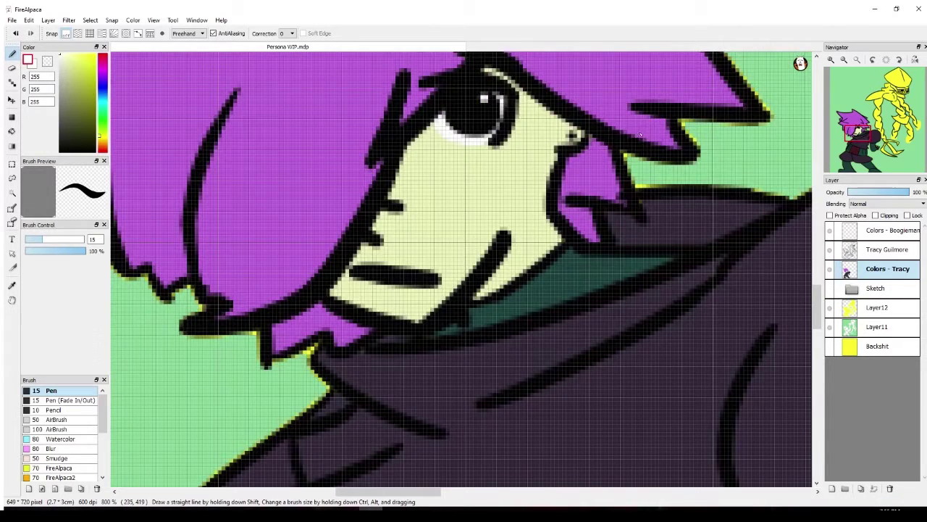
scroll(632, 136, "down", 1)
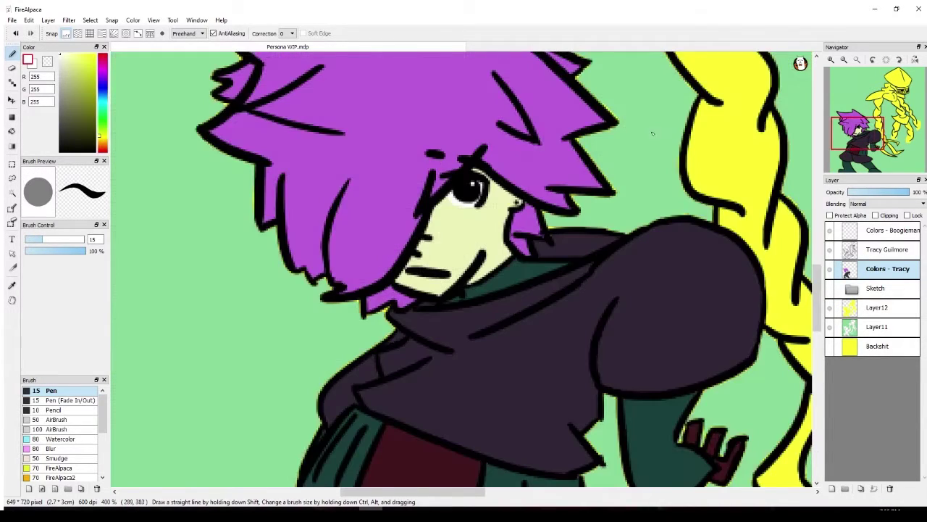
scroll(627, 159, "down", 2)
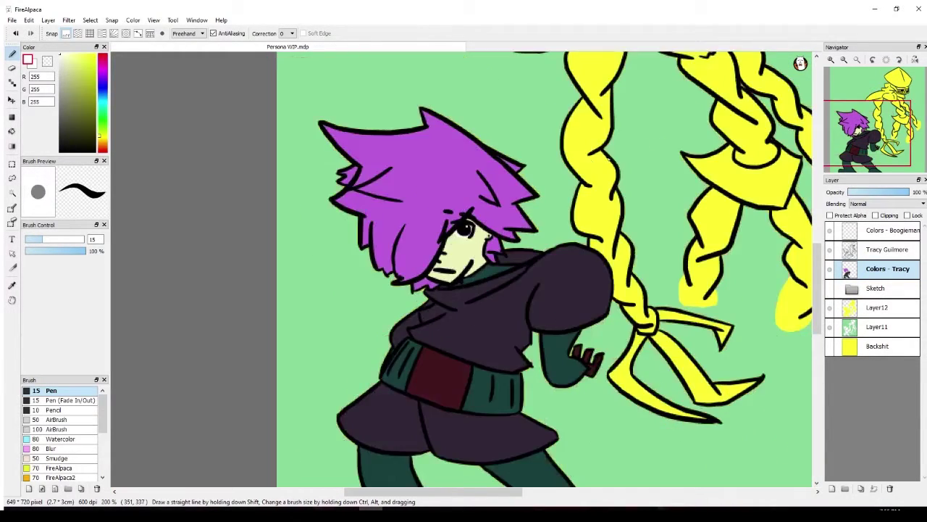
Set the drawing colour to red, RGB 255, 24, 24, and paint the ear stud with the Pen, undoing the stray stroke on the eye
scroll(519, 206, "up", 3)
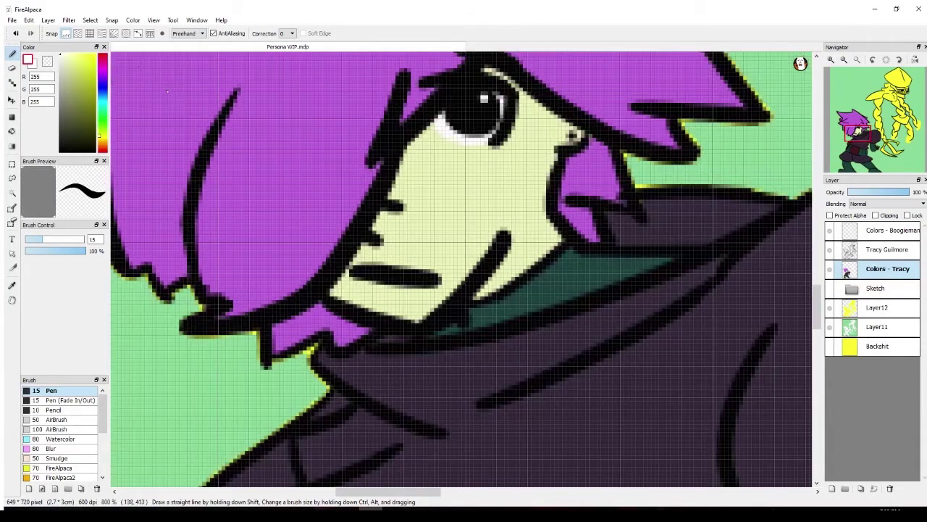
left_click(102, 64)
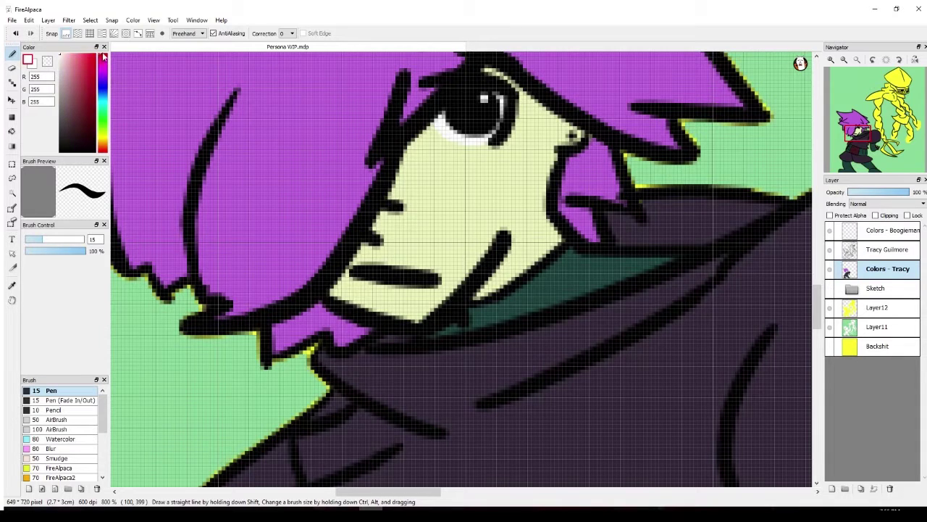
left_click(103, 55)
left_click(94, 55)
left_click_drag(572, 136, 568, 133)
left_click_drag(450, 120, 446, 128)
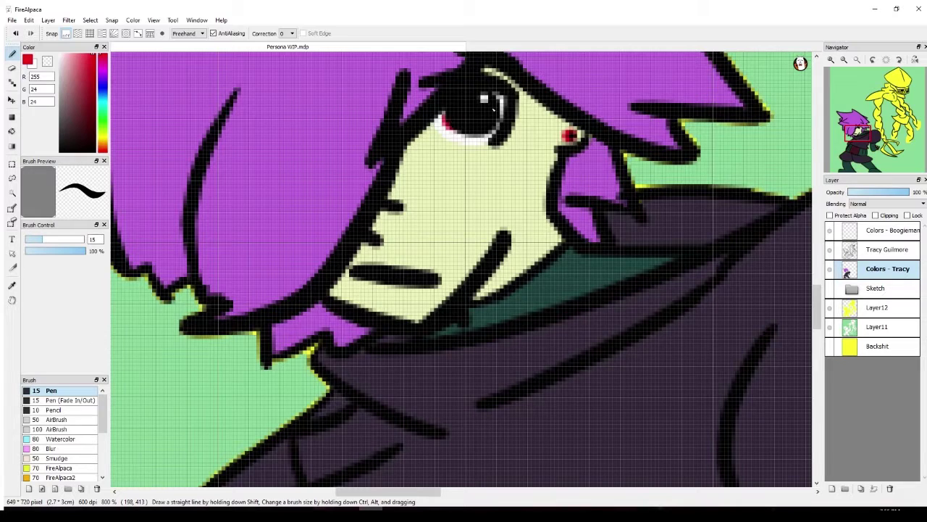
key("ctrl+z")
Set the drawing colour to yellow, RGB 229, 233, 88, and make the line-art layer active for work on the eye
mouse_move(866, 137)
left_mouse_down()
mouse_move(873, 138)
mouse_move(857, 129)
left_mouse_up()
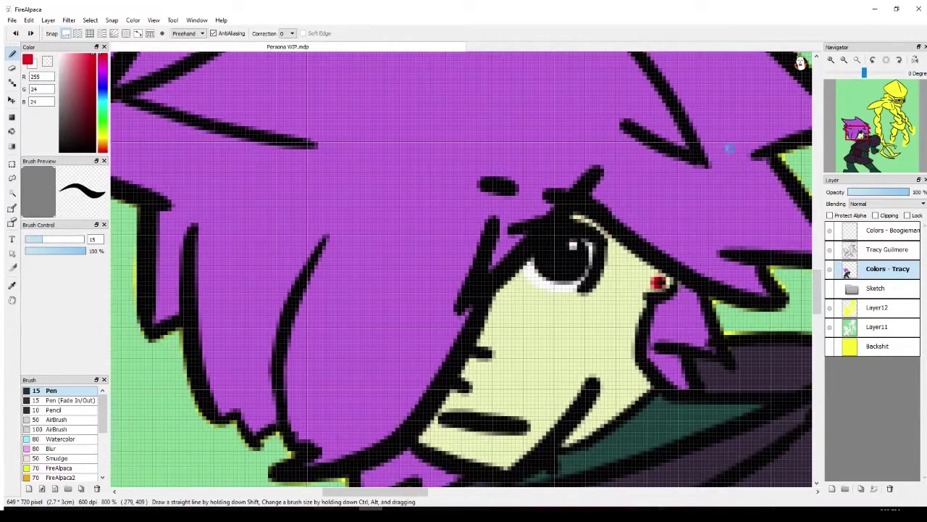
left_click_drag(100, 132, 101, 137)
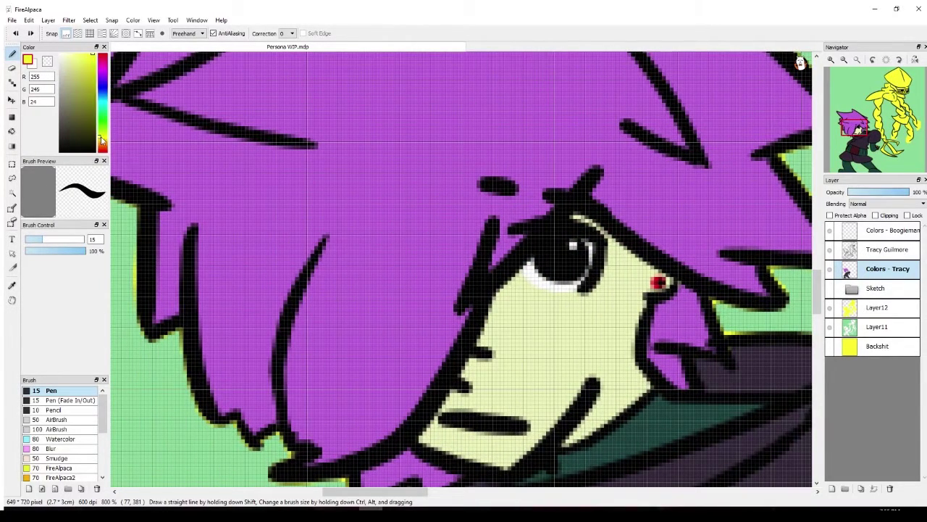
left_click(85, 60)
left_click(81, 61)
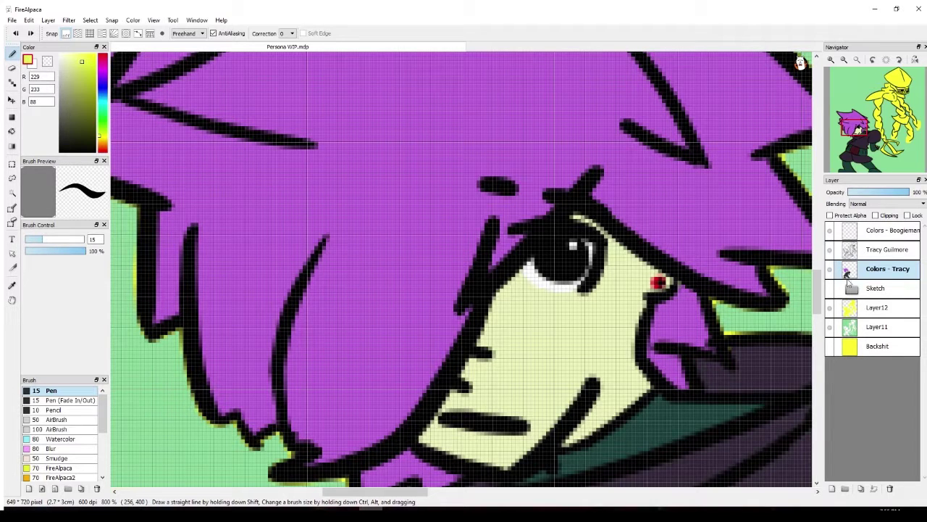
left_click(865, 250)
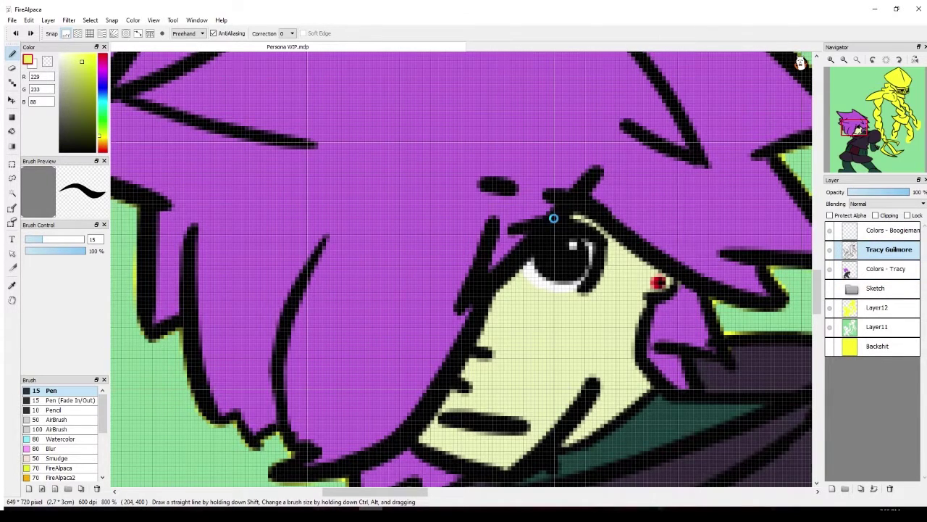
scroll(554, 217, "up", 3)
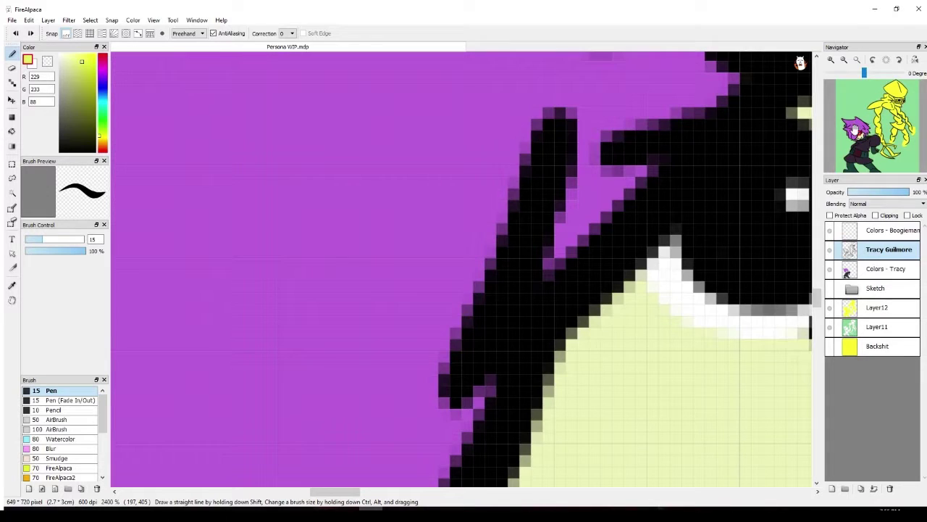
left_click_drag(859, 127, 858, 135)
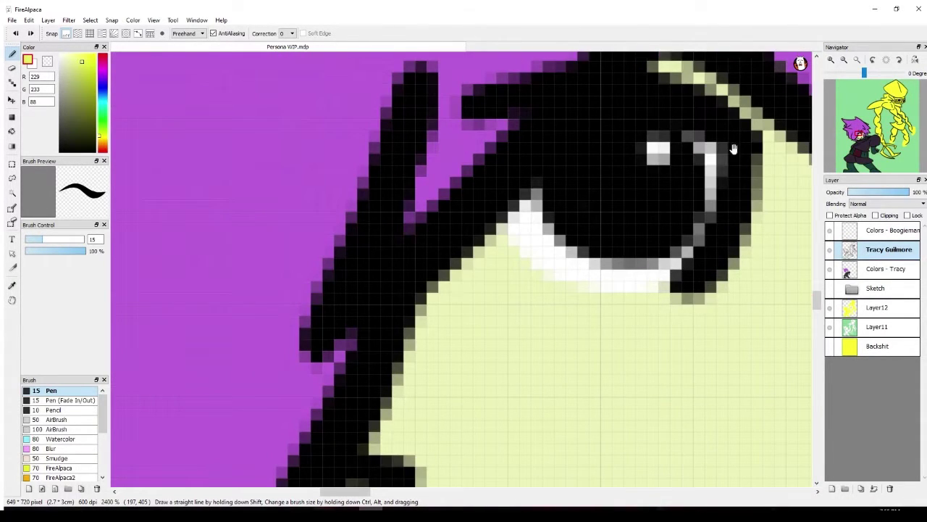
left_click(831, 489)
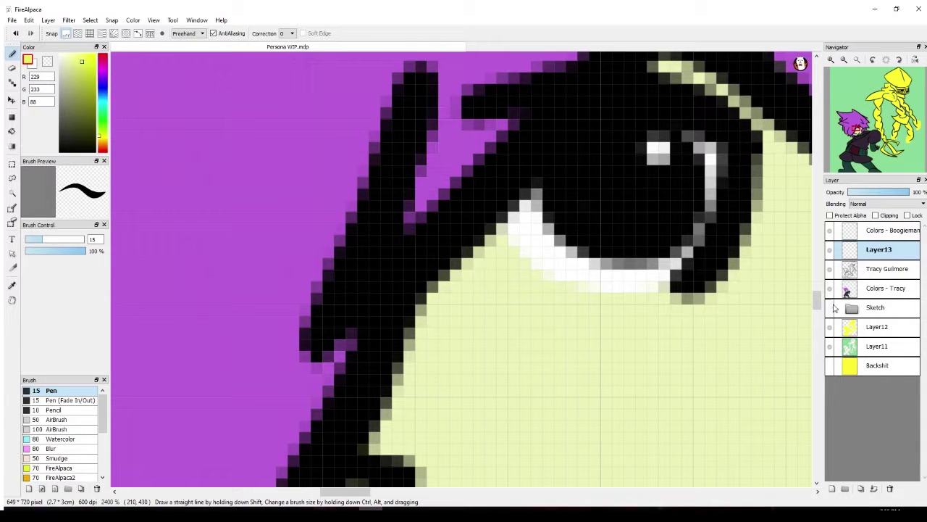
key("ctrl+z")
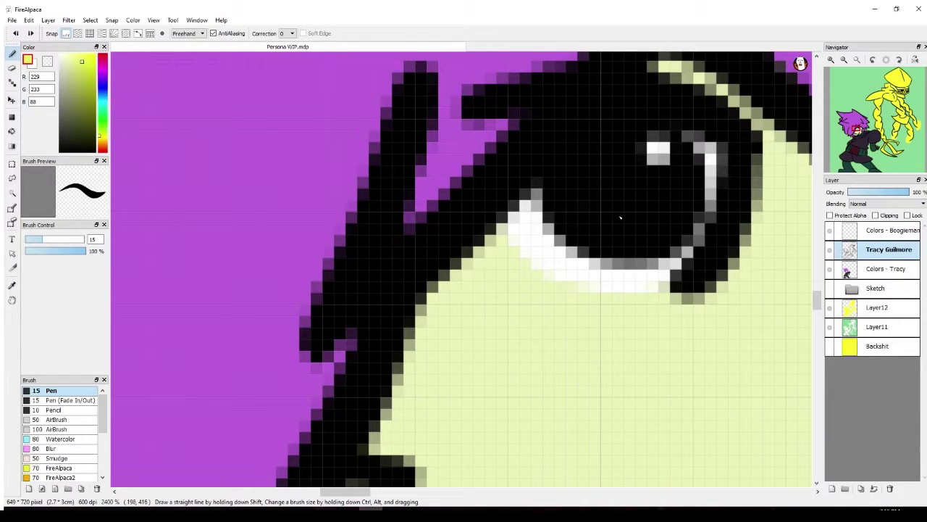
left_click_drag(558, 208, 558, 208)
key("ctrl+z")
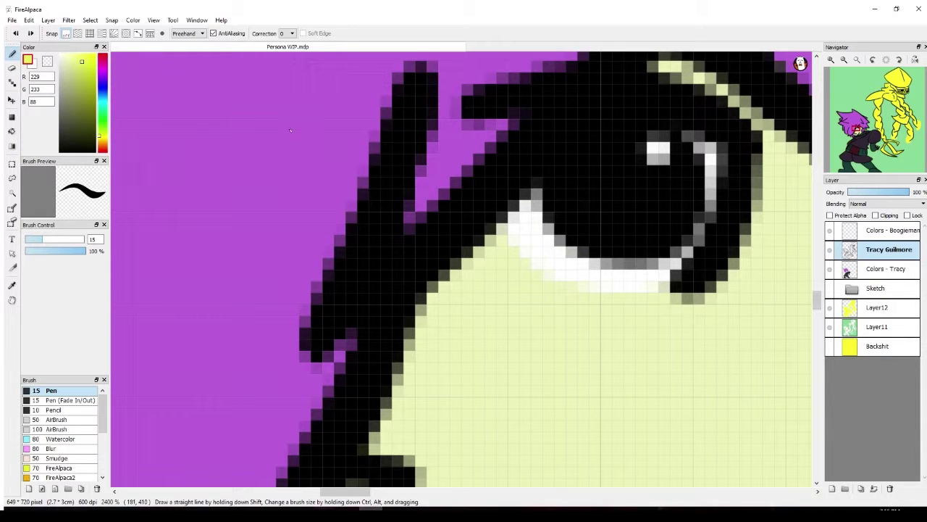
Set the drawing colour to bright yellow, RGB 237, 242, 18, and paint a ring-shaped iris around the pupil, undoing strokes that miss
left_click(92, 60)
left_click_drag(92, 60, 93, 64)
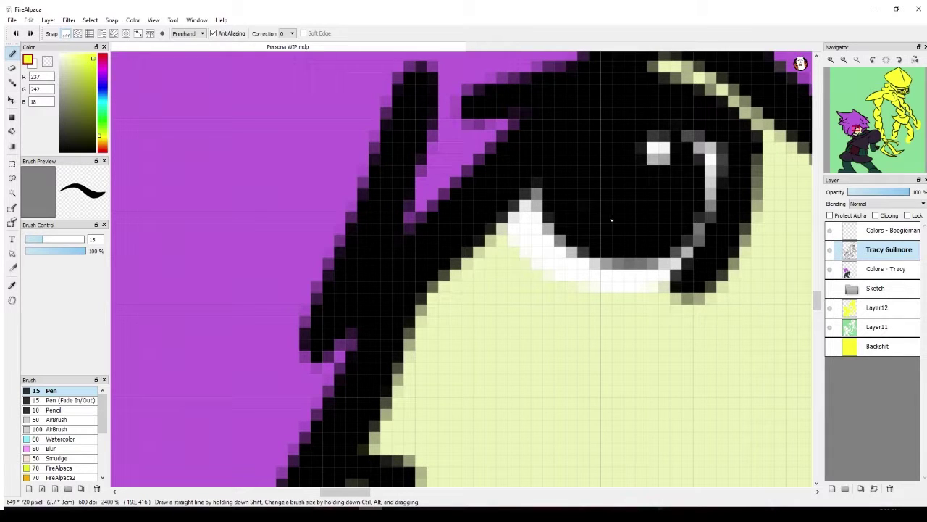
mouse_move(582, 221)
left_mouse_down()
mouse_move(621, 214)
mouse_move(594, 235)
mouse_move(582, 225)
mouse_move(604, 247)
mouse_move(595, 242)
mouse_move(648, 242)
mouse_move(633, 252)
mouse_move(664, 234)
mouse_move(690, 197)
mouse_move(678, 150)
left_mouse_up()
key("ctrl+z")
mouse_move(575, 208)
left_mouse_down()
mouse_move(551, 197)
mouse_move(564, 209)
mouse_move(572, 195)
mouse_move(576, 183)
mouse_move(562, 168)
mouse_move(627, 139)
mouse_move(619, 153)
mouse_move(632, 137)
left_mouse_up()
key("ctrl+z")
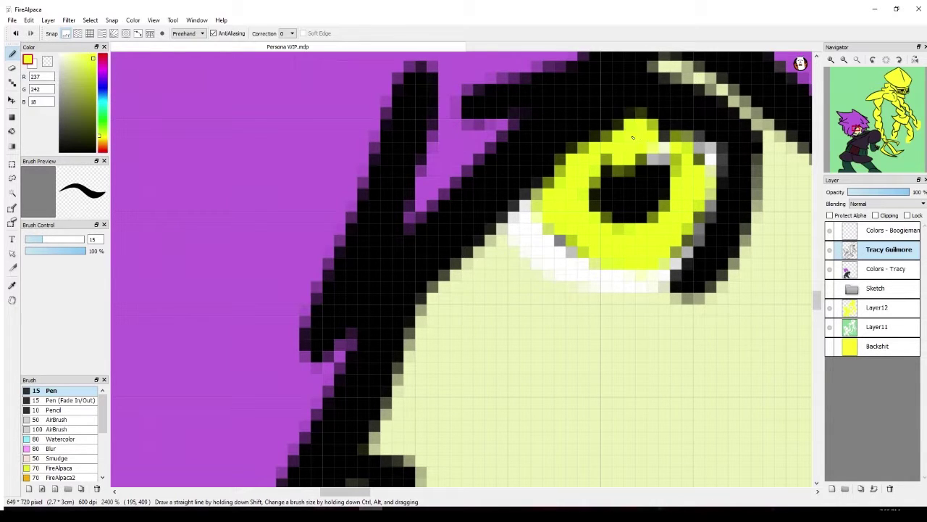
key("ctrl+z")
key("ctrl+y")
Touch up the grey pixels on the iris's lower-left edge with yellow, undoing strokes that cover too much of the eye white
scroll(755, 113, "down", 4)
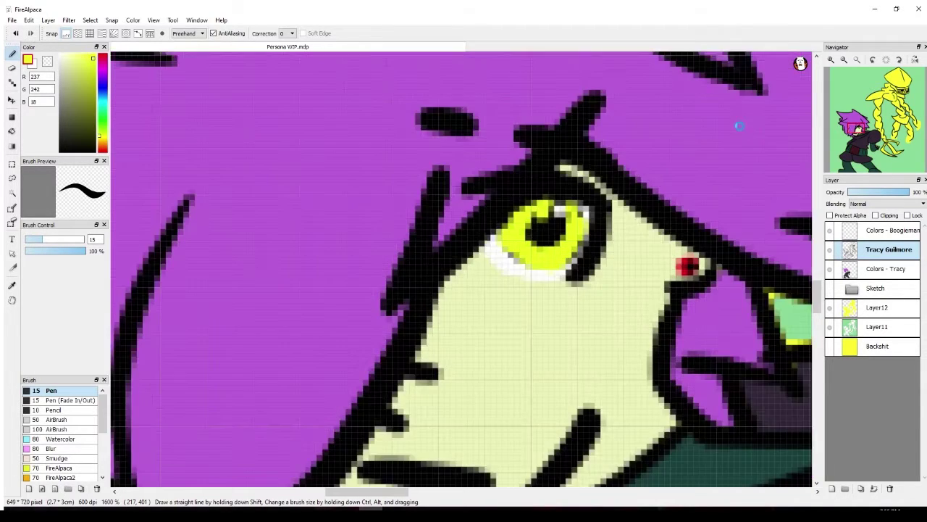
scroll(733, 148, "down", 3)
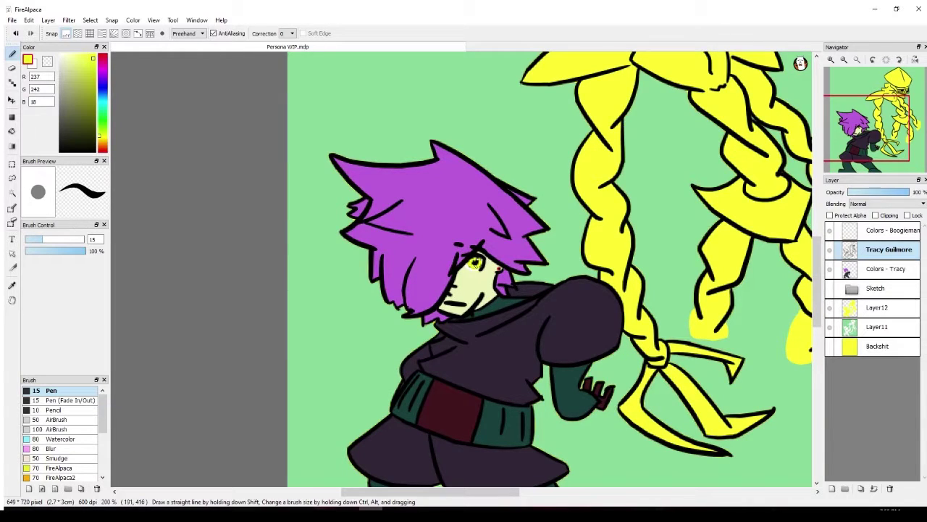
scroll(522, 229, "up", 2)
scroll(522, 229, "up", 3)
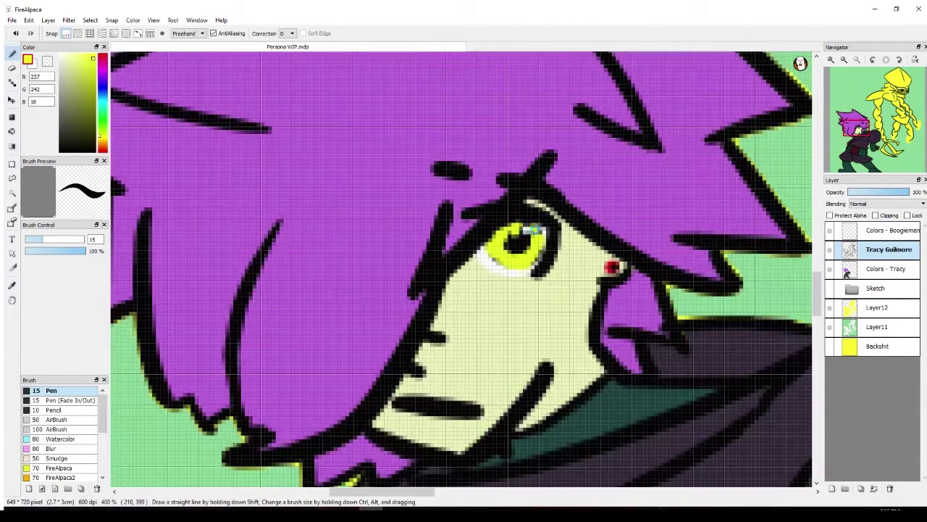
scroll(539, 223, "up", 4)
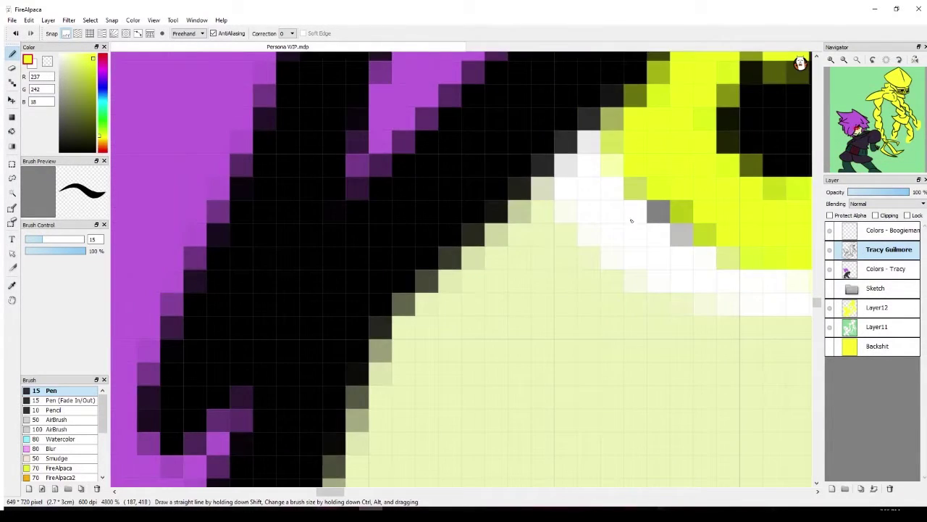
left_click_drag(690, 192, 683, 192)
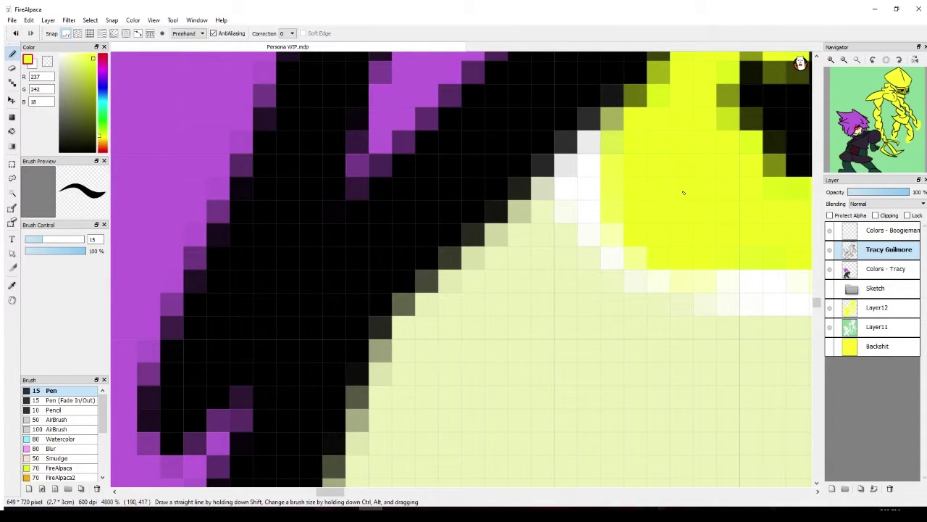
key("ctrl+z")
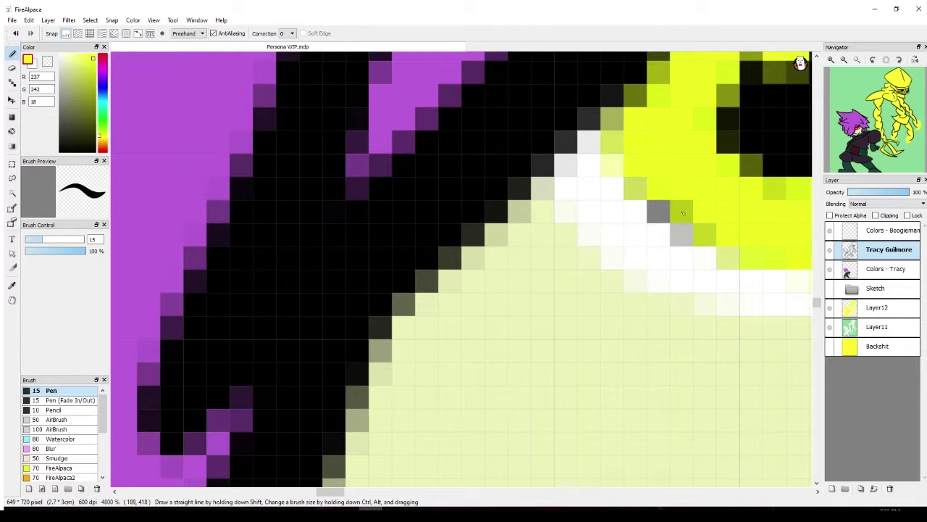
mouse_move(665, 202)
left_mouse_down()
mouse_move(696, 235)
mouse_move(683, 226)
left_mouse_up()
key("ctrl+z")
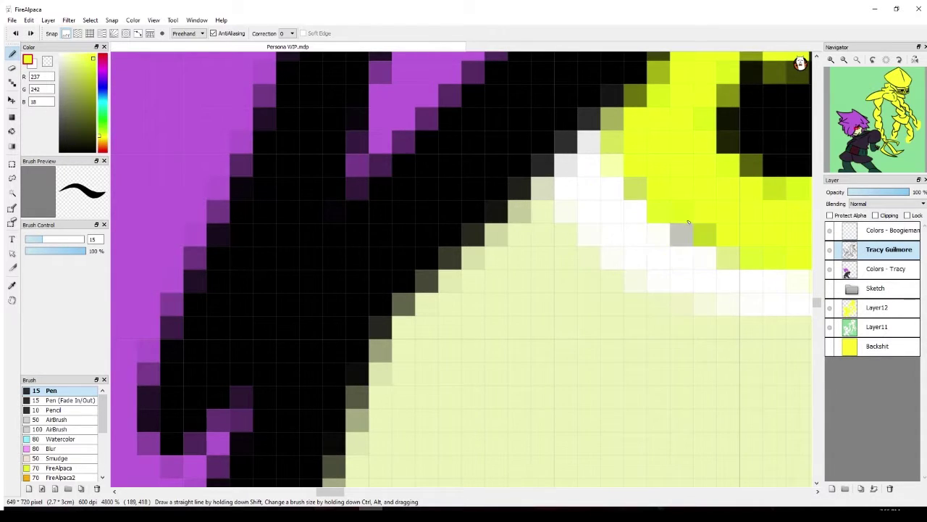
Extend the yellow iris over the grey pixels on its lower-right edge up to the black outline, undoing the first stroke
left_click_drag(860, 135, 859, 133)
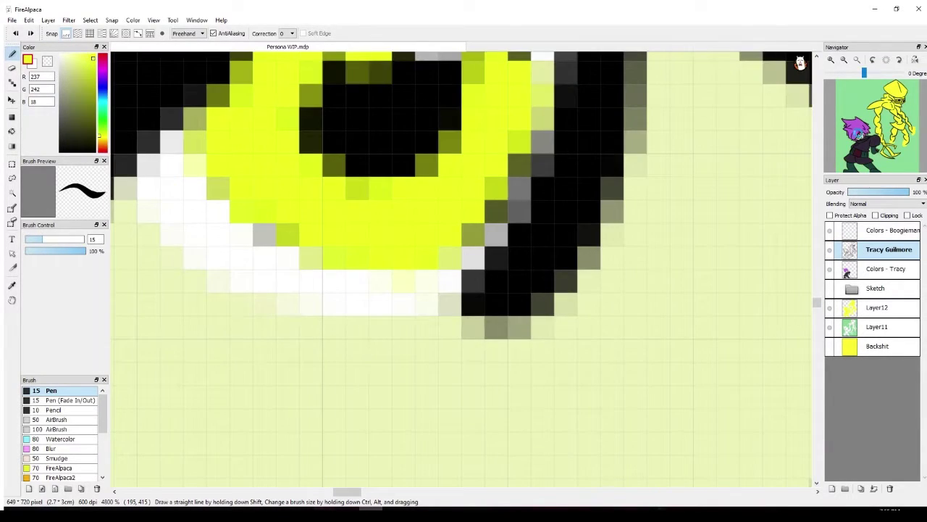
left_click_drag(500, 246, 465, 205)
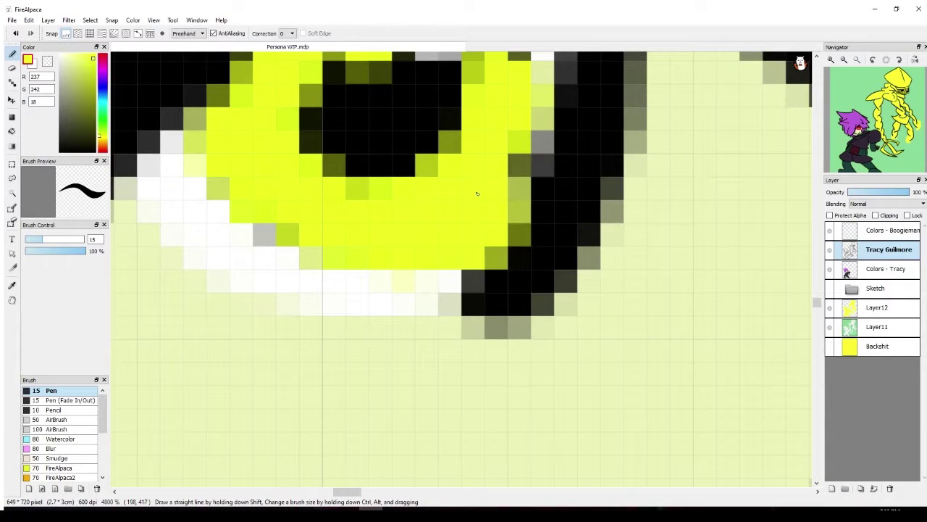
key("ctrl+z")
left_click_drag(505, 155, 503, 152)
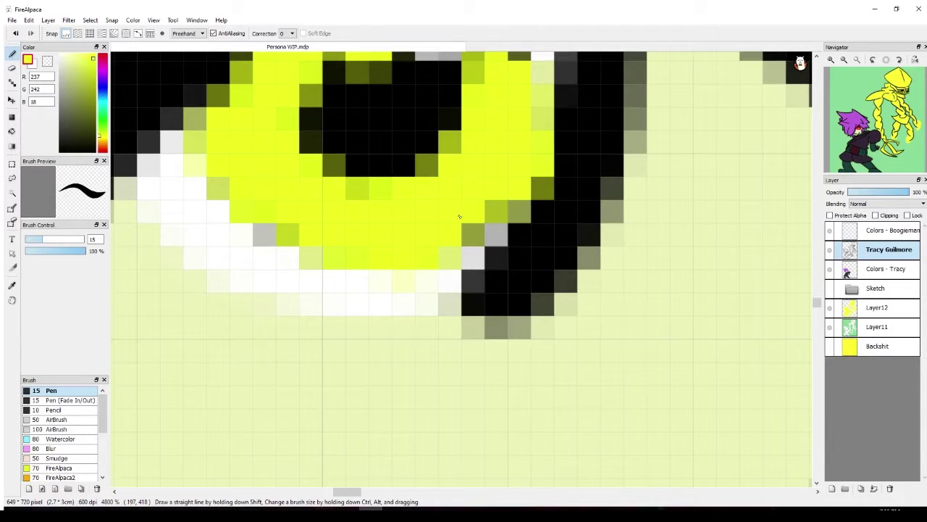
left_click_drag(459, 216, 476, 211)
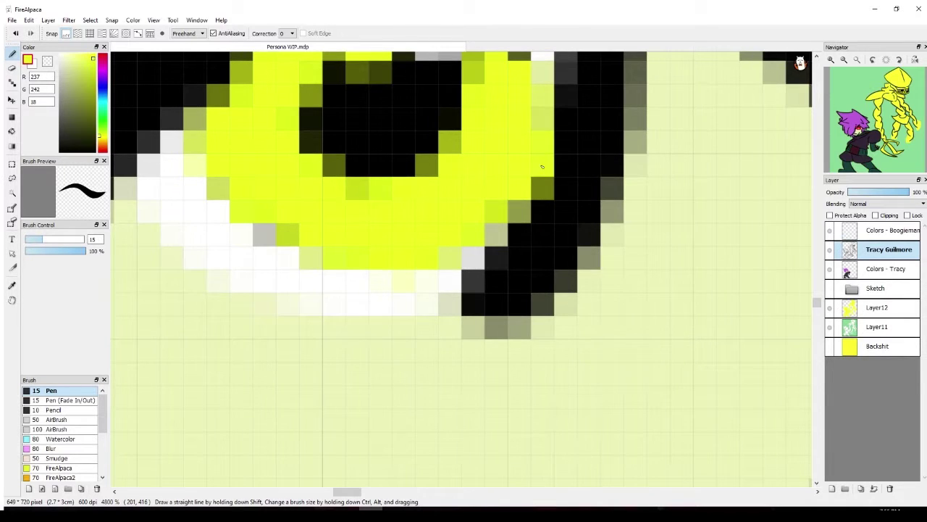
Try yellow strokes over the iris's upper-right highlight and the pupil's left edge, undoing each one
scroll(542, 167, "down", 4)
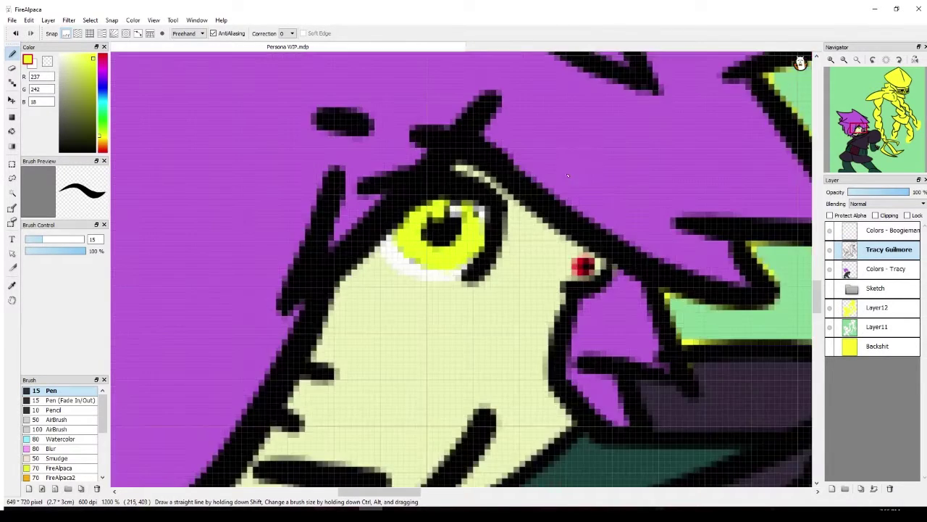
scroll(569, 177, "down", 3)
scroll(567, 174, "up", 1)
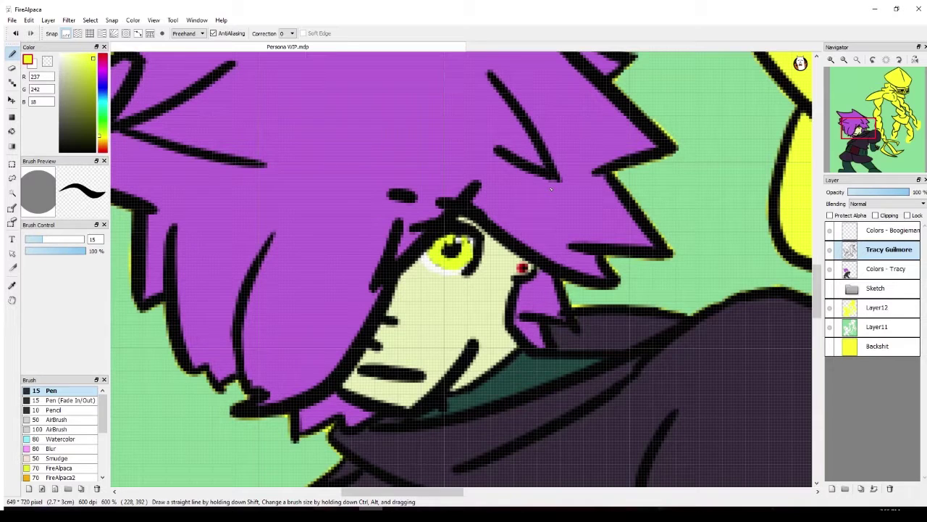
scroll(446, 281, "up", 3)
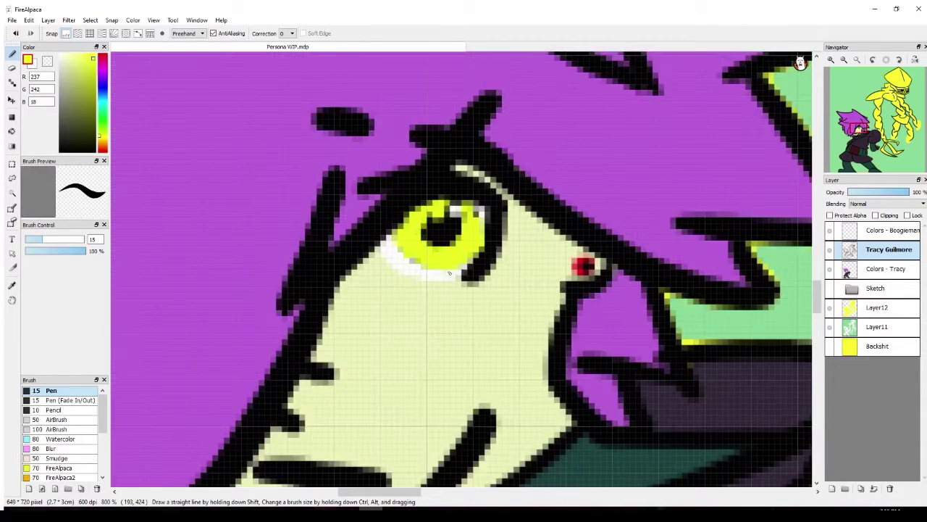
scroll(456, 263, "up", 3)
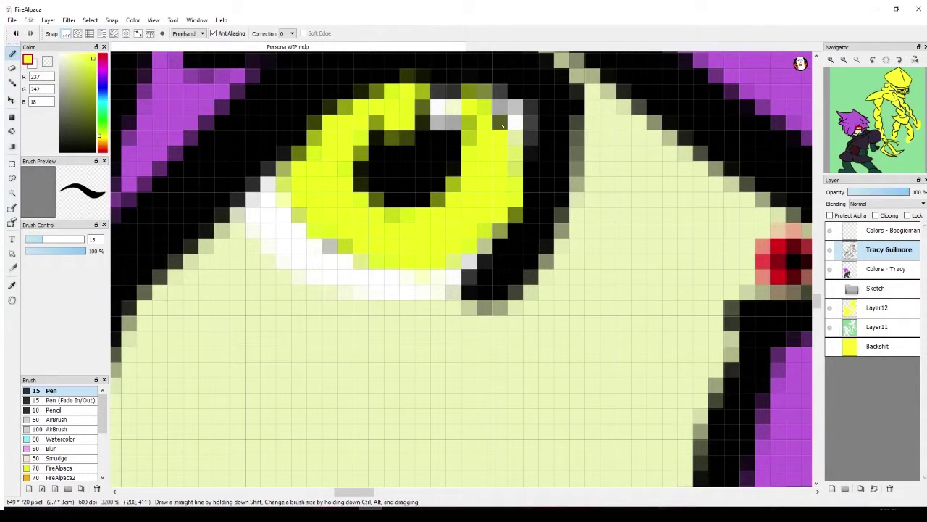
left_click_drag(503, 126, 518, 127)
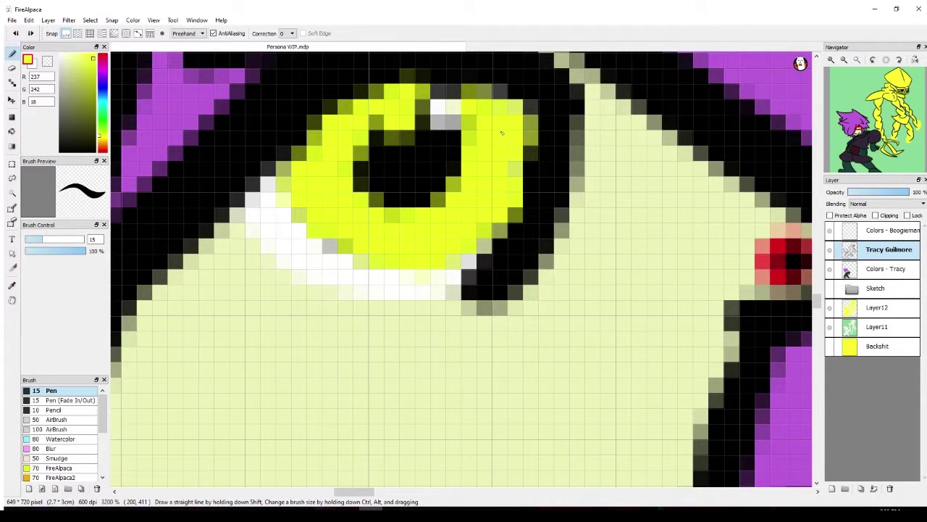
key("ctrl+z")
key("ctrl+z")
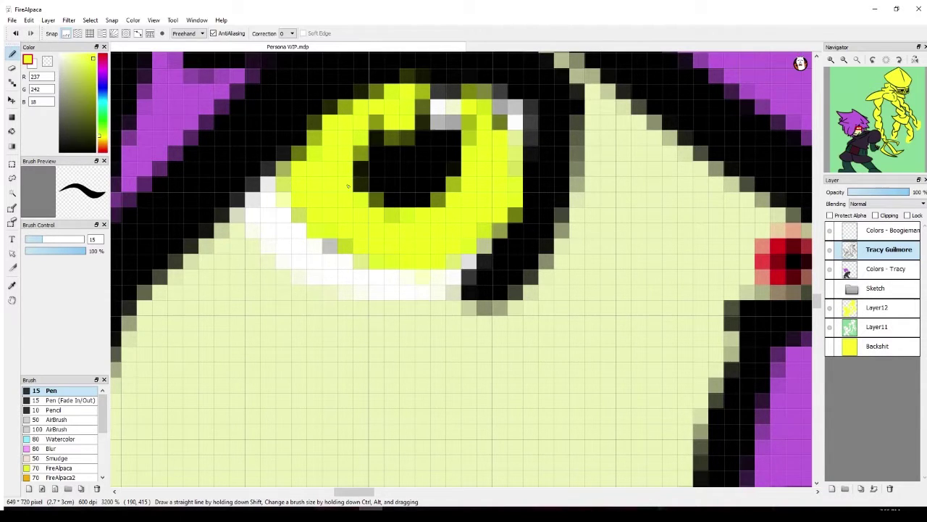
left_click_drag(349, 186, 376, 164)
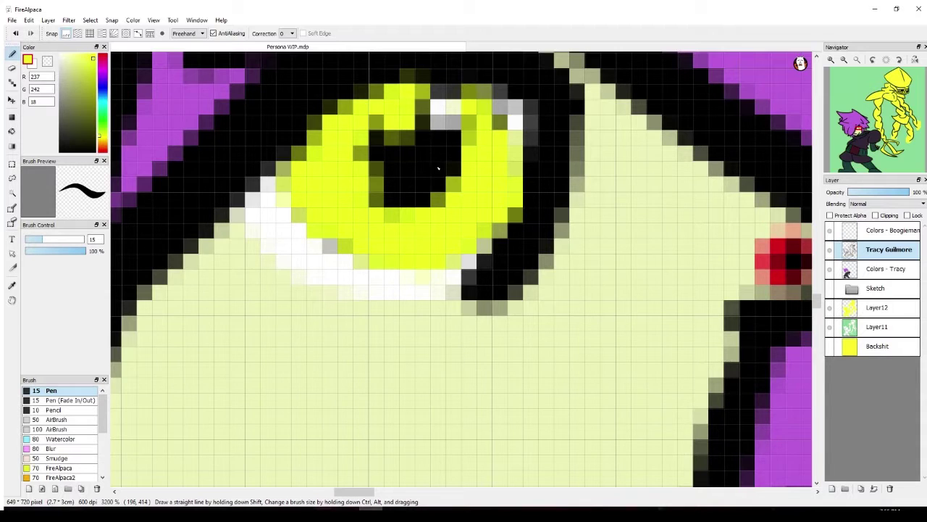
key("ctrl+z")
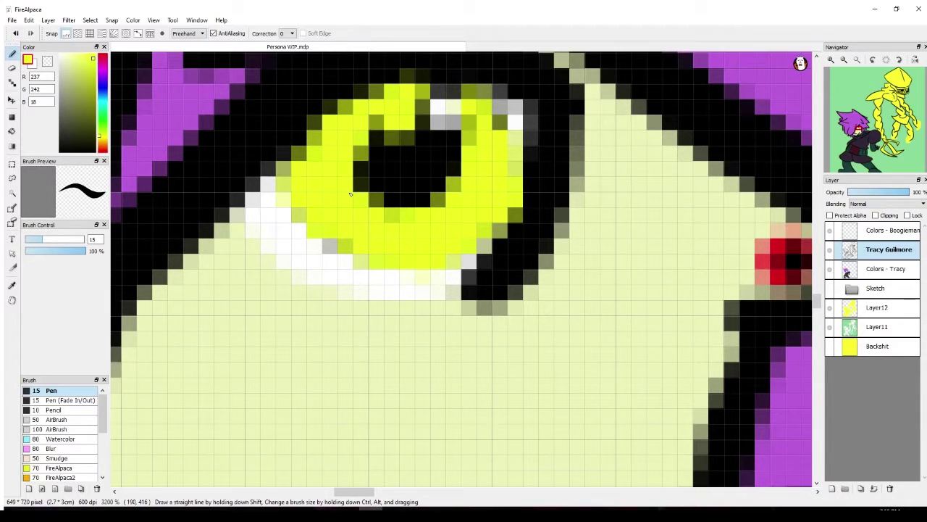
left_click_drag(346, 185, 354, 185)
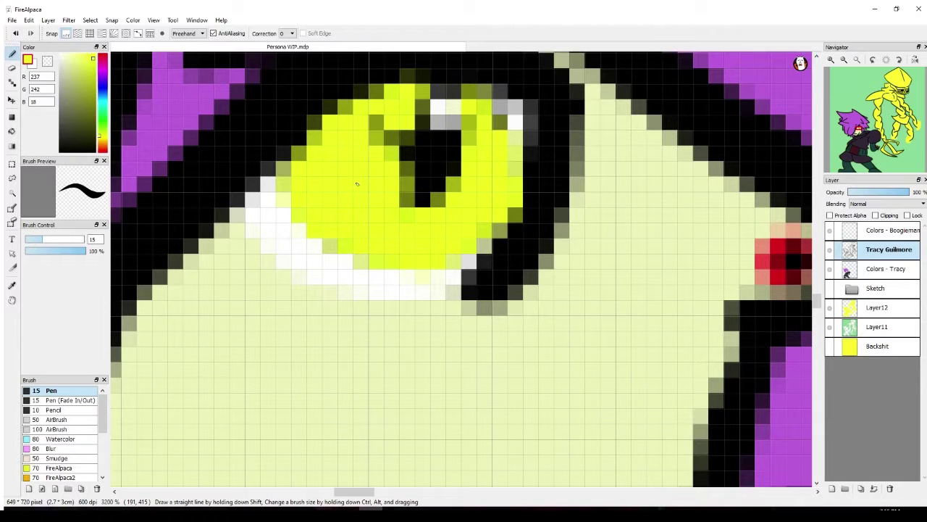
key("ctrl+z")
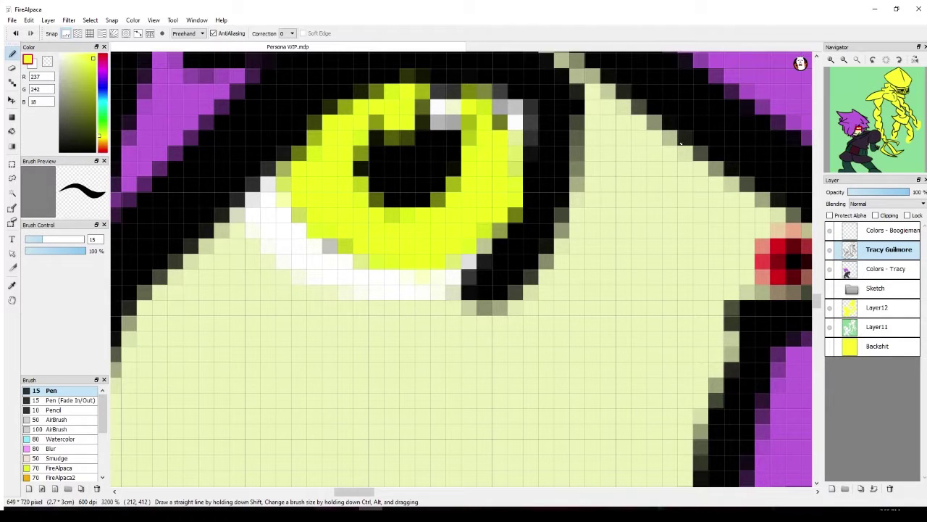
Try a yellow stroke across the upper-left part of the pupil, compare the eye with and without it, and undo it
scroll(652, 137, "down", 4)
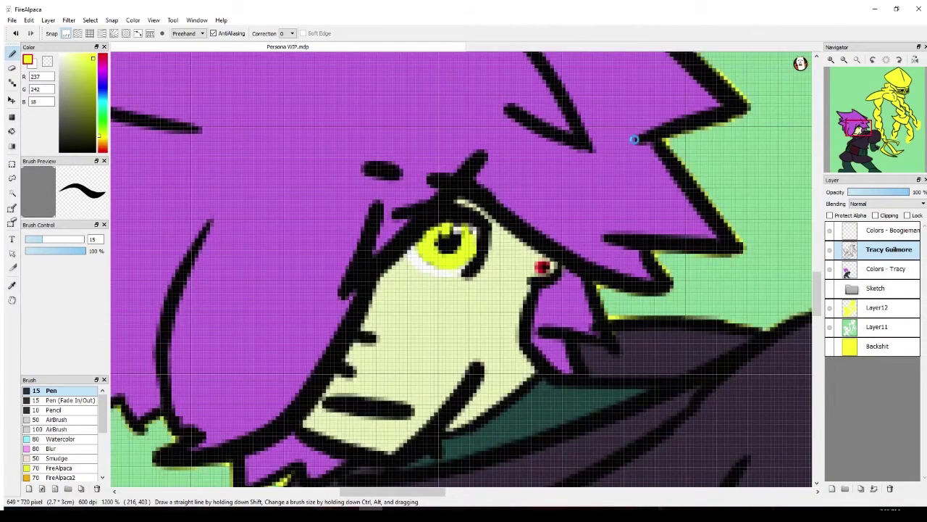
scroll(635, 140, "down", 6)
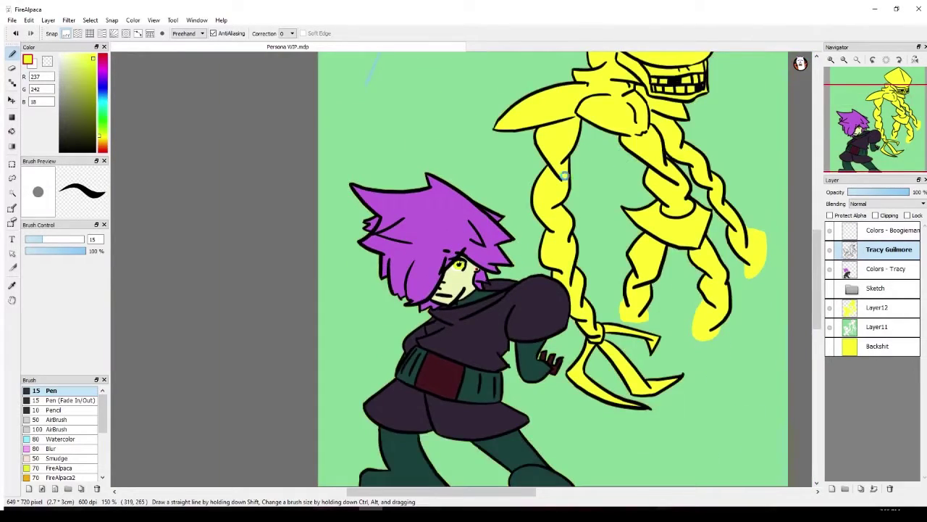
scroll(564, 176, "up", 4)
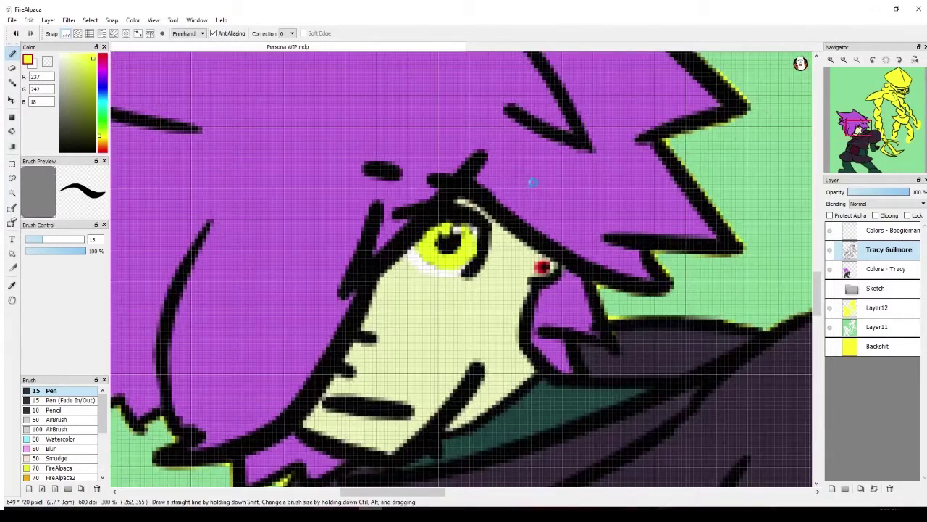
scroll(533, 182, "up", 9)
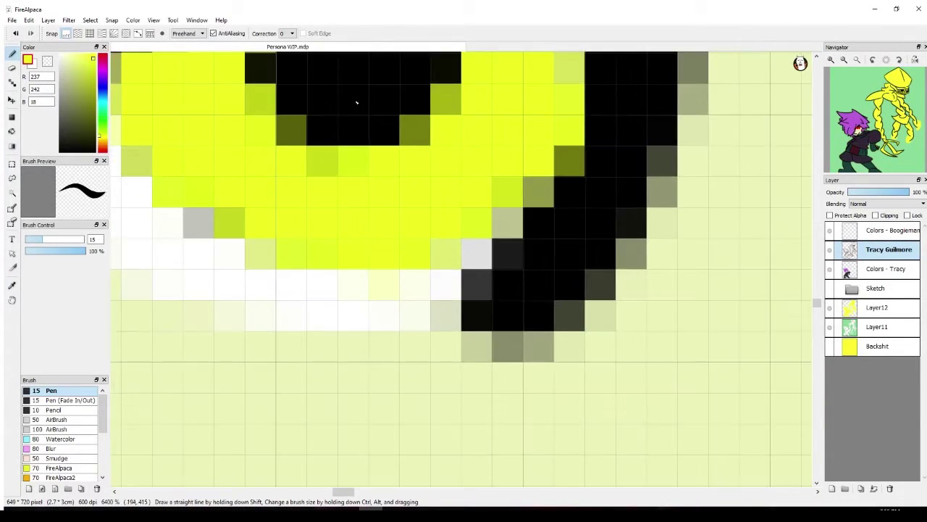
scroll(356, 102, "down", 3)
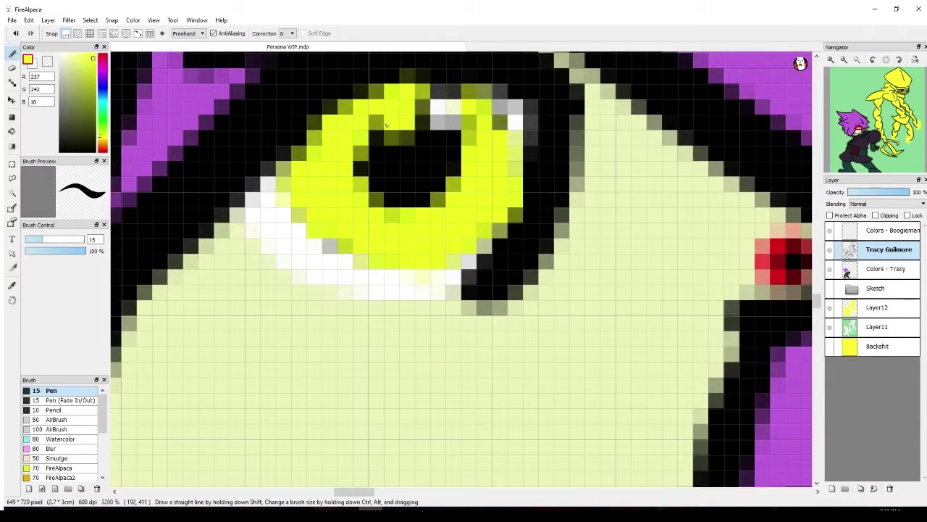
left_click_drag(375, 129, 419, 111)
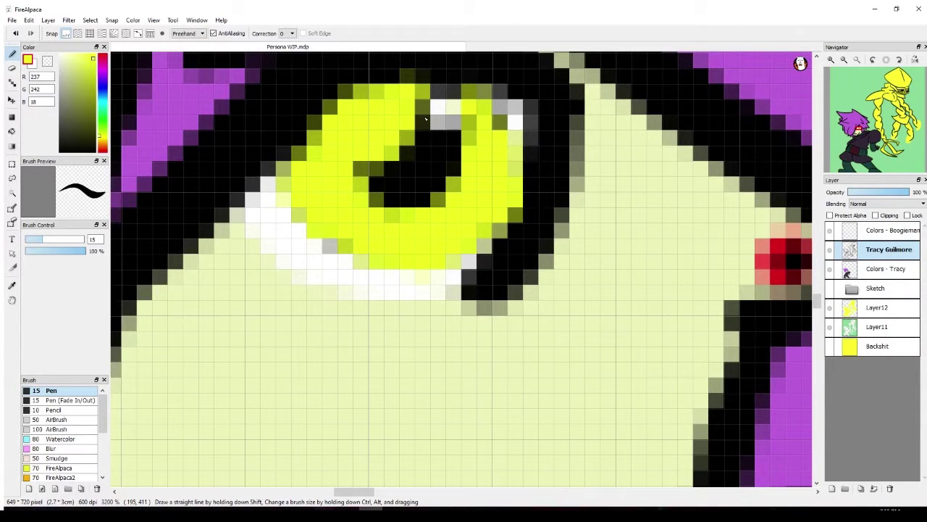
key("ctrl+z")
key("ctrl+y")
key("ctrl+z")
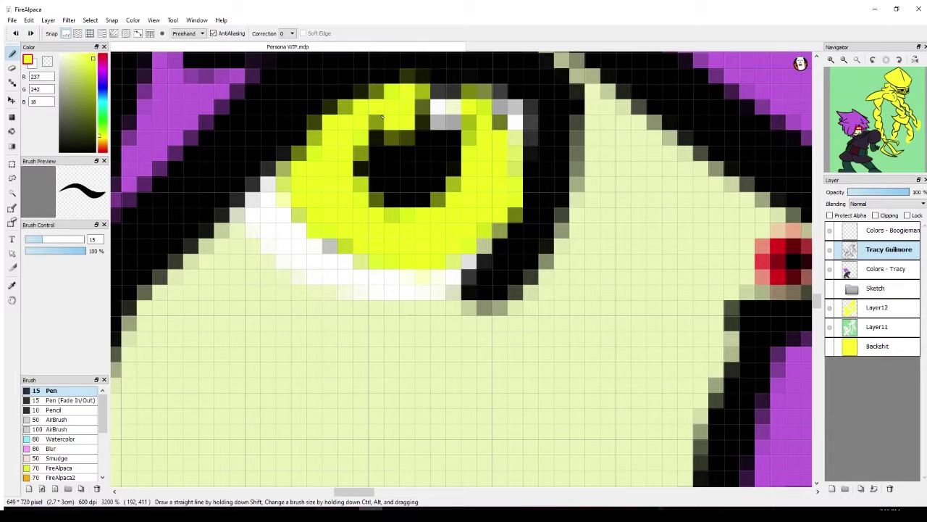
key("ctrl+y")
key("ctrl+z")
key("ctrl+y")
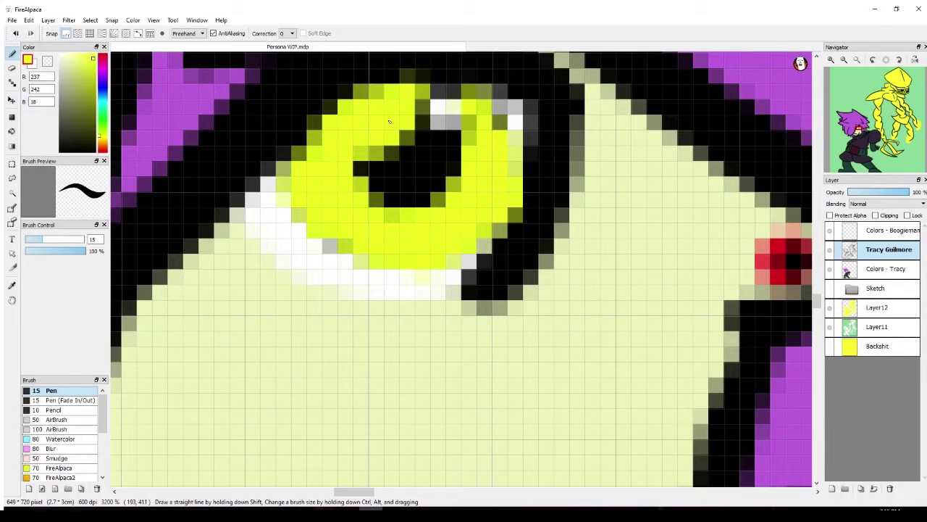
key("ctrl+z")
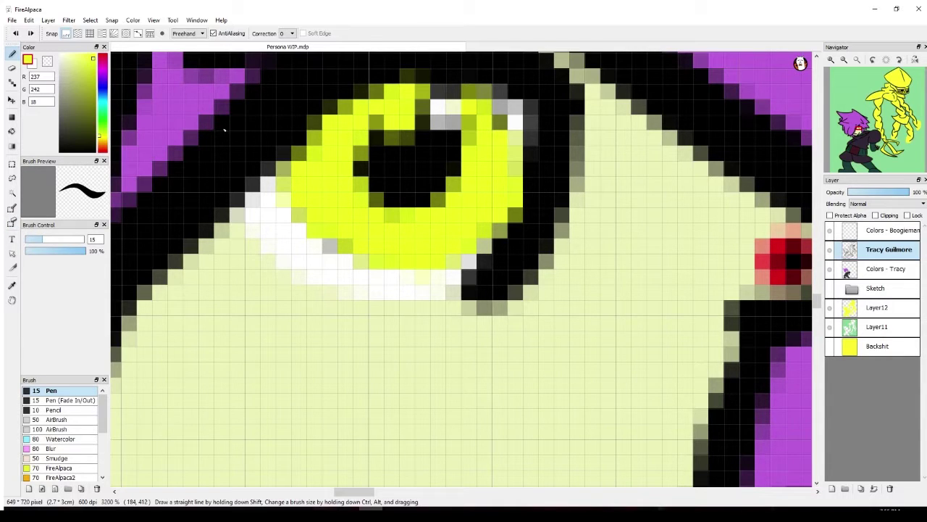
Set the drawing colour to black, RGB 0, 0, 0, and dab a round pupil over the old one with the size 15 pen
left_click(66, 149)
left_click(396, 153)
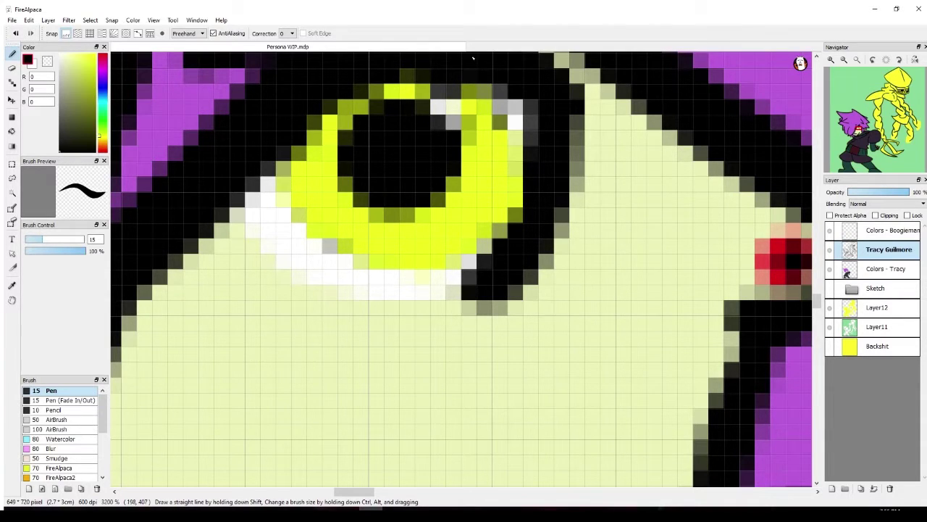
scroll(457, 108, "down", 4)
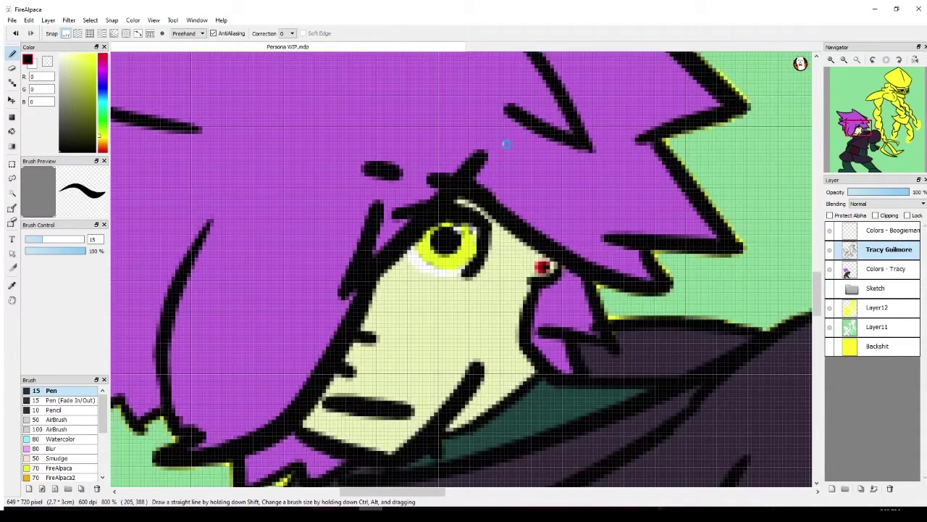
scroll(507, 145, "down", 1)
scroll(495, 143, "down", 1)
scroll(424, 151, "up", 1)
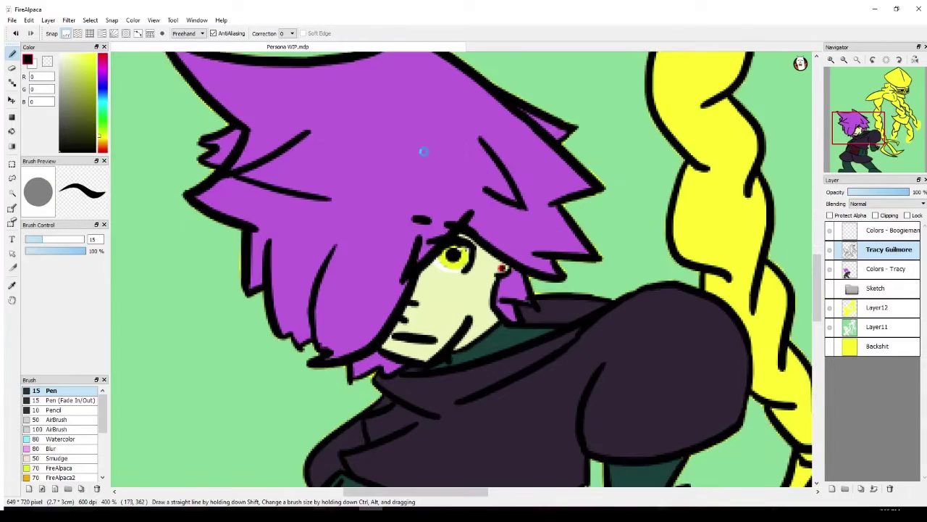
scroll(424, 151, "up", 5)
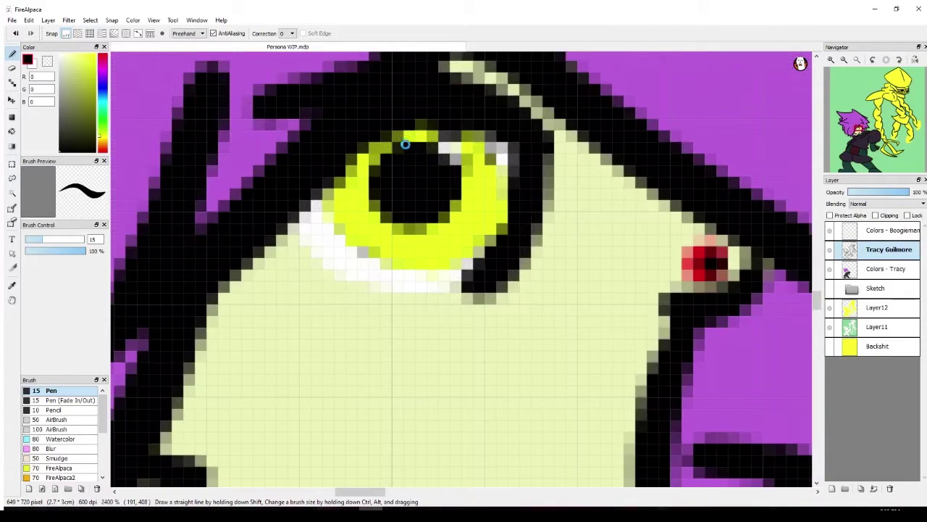
scroll(405, 144, "up", 1)
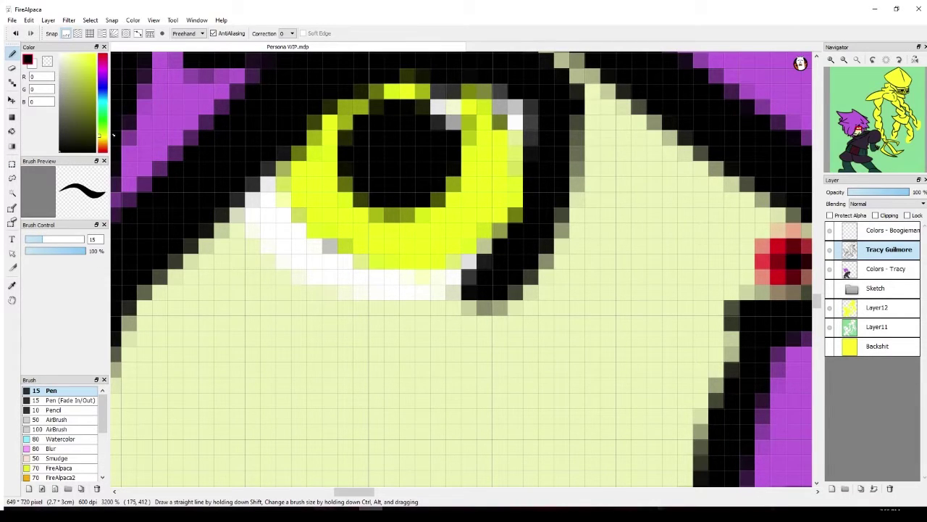
Sample the iris yellow, RGB 237, 242, 18, and paint over the white and grey pixels on the iris's upper-right edge with the pen
left_click(12, 286)
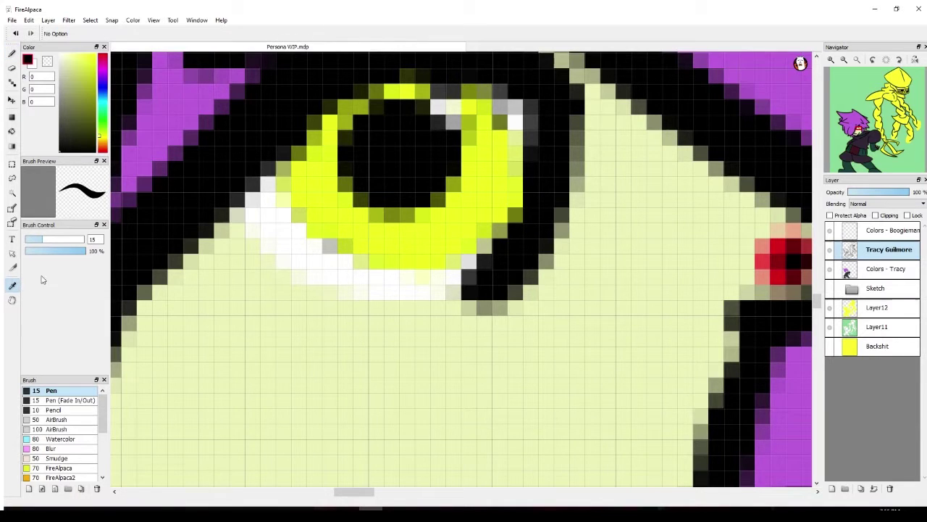
left_click(478, 210)
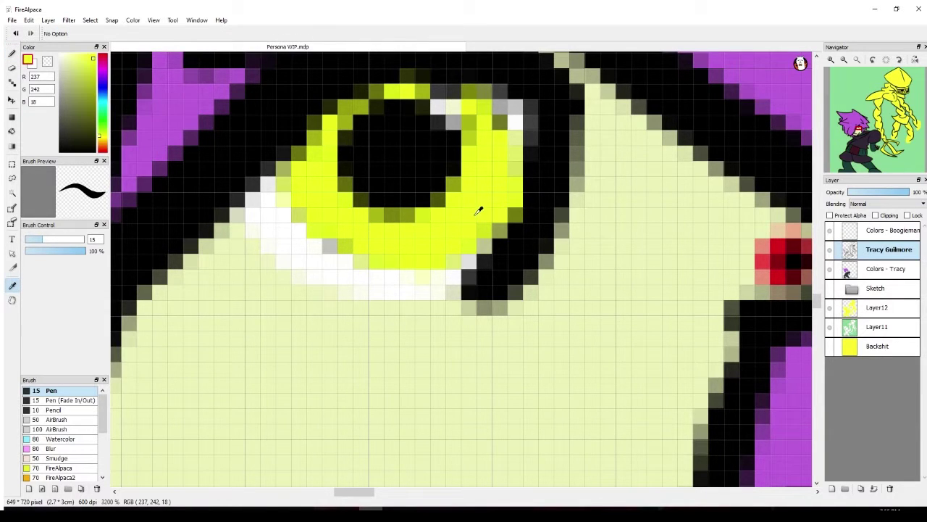
left_click(12, 55)
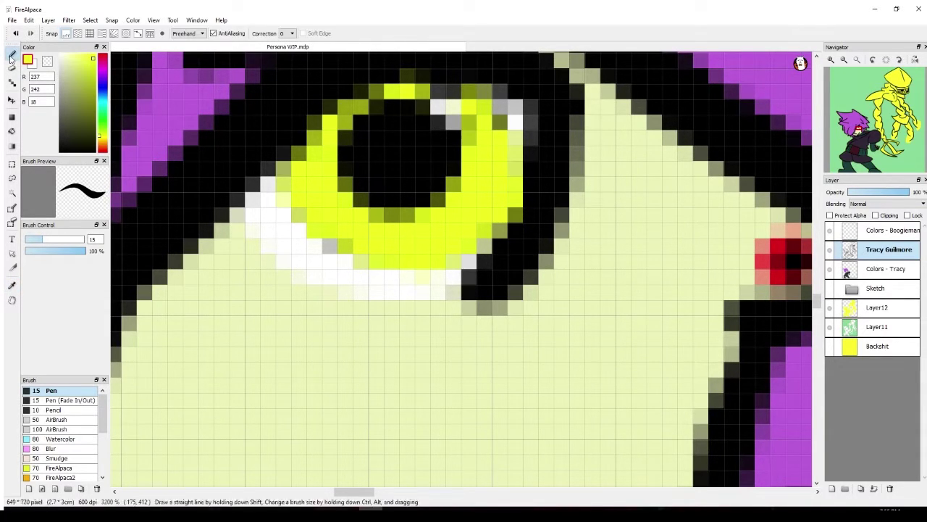
left_click(500, 132)
left_click(499, 123)
left_click(500, 108)
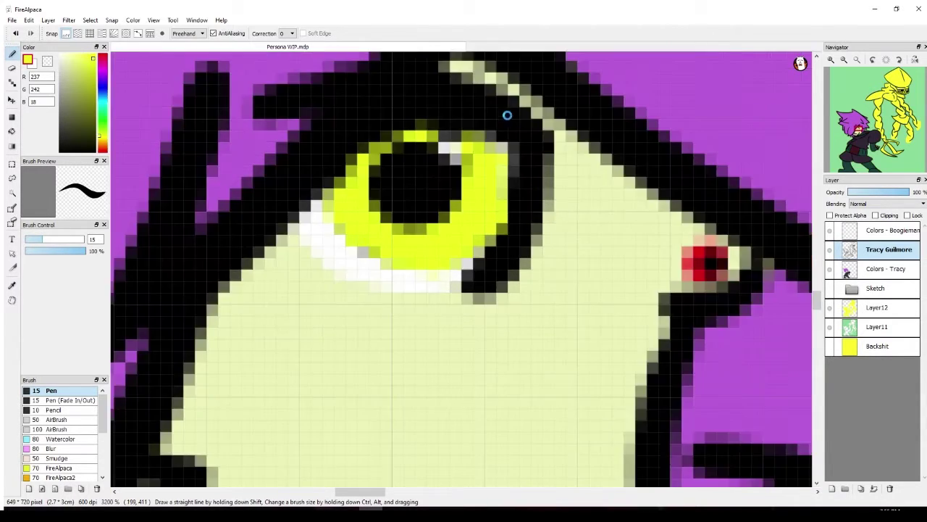
scroll(507, 115, "down", 3)
scroll(532, 145, "down", 8)
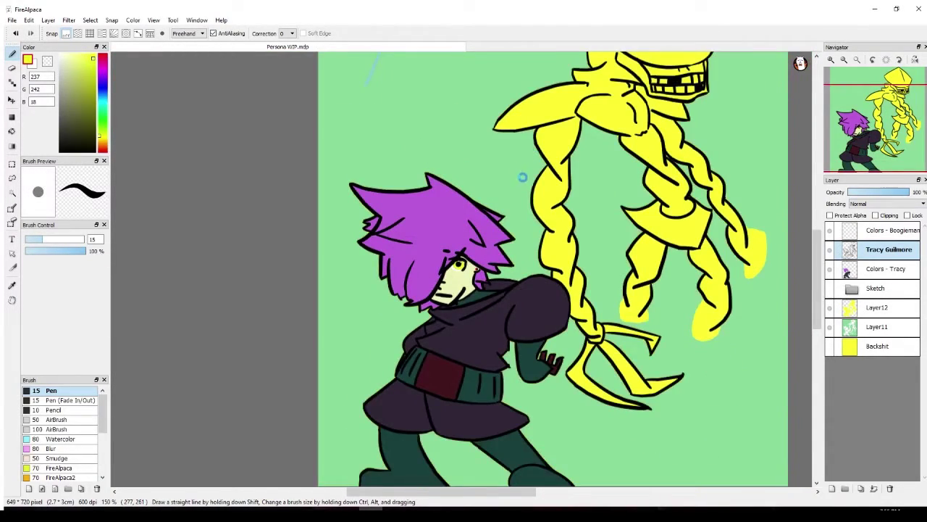
Reduce the pen size to 1 and touch up the grey pixels on the iris's lower-left edge with yellow
scroll(521, 177, "up", 4)
scroll(475, 206, "up", 5)
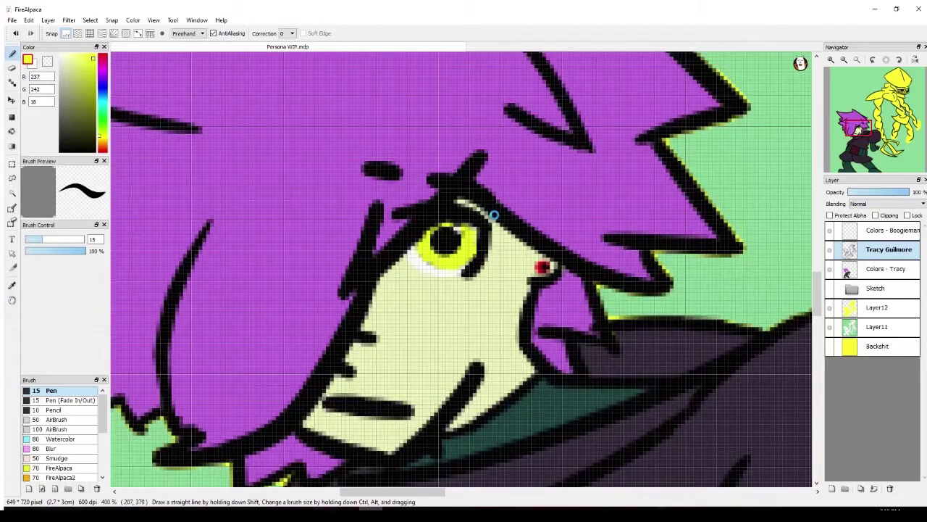
scroll(299, 188, "up", 1)
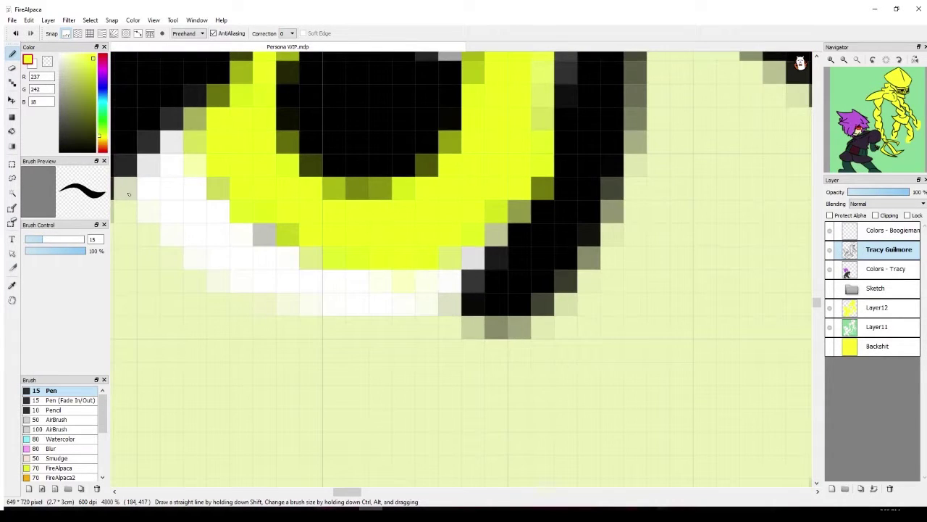
left_click_drag(37, 239, 22, 239)
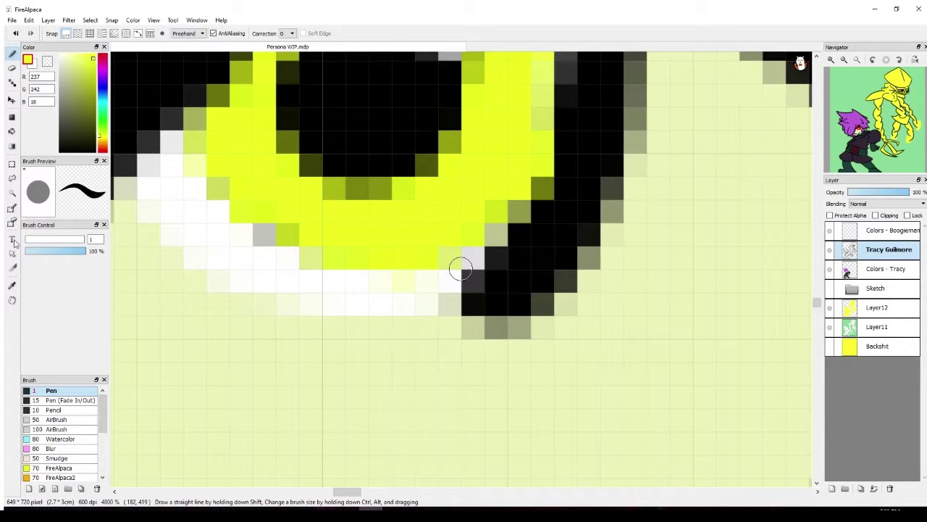
left_click(287, 236)
left_click(267, 233)
left_click(282, 241)
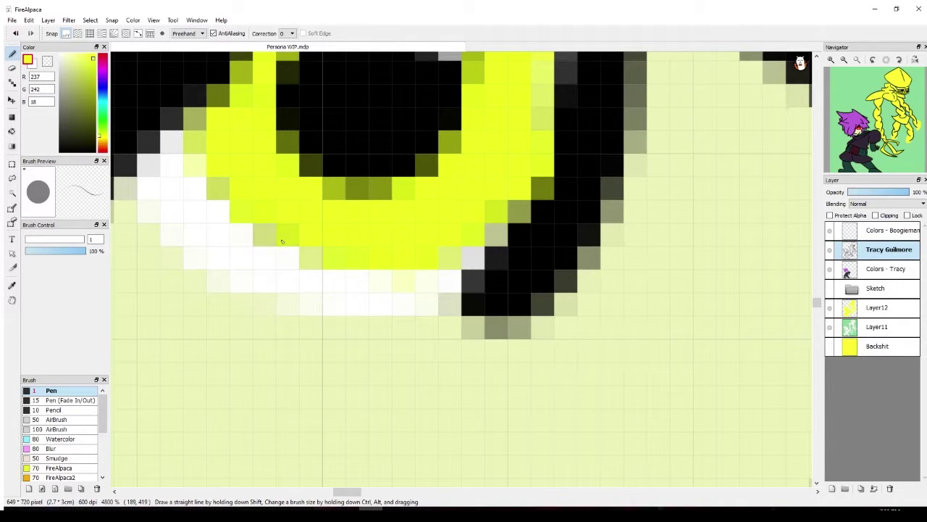
left_click(225, 103)
Move the Colors - Boogieman layer directly below the Colors - Tracy layer and keep it active
scroll(247, 120, "down", 4)
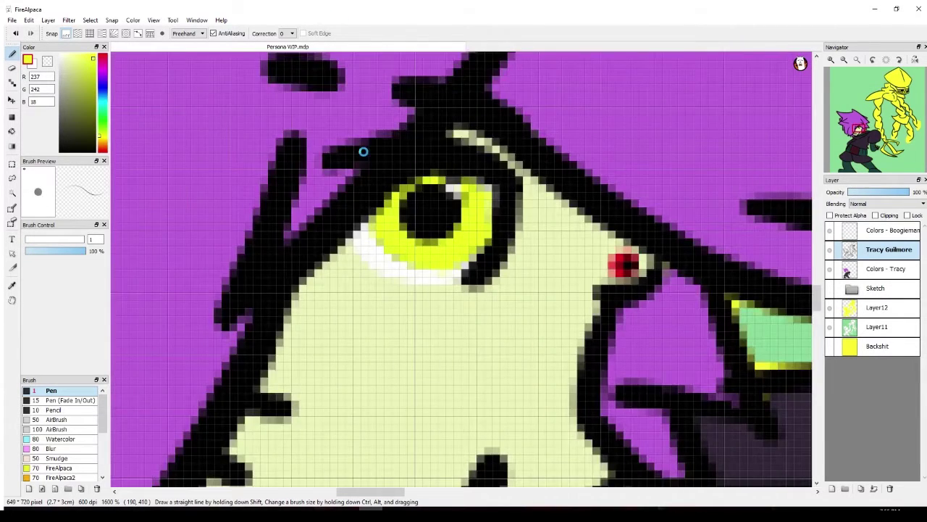
scroll(346, 138, "down", 4)
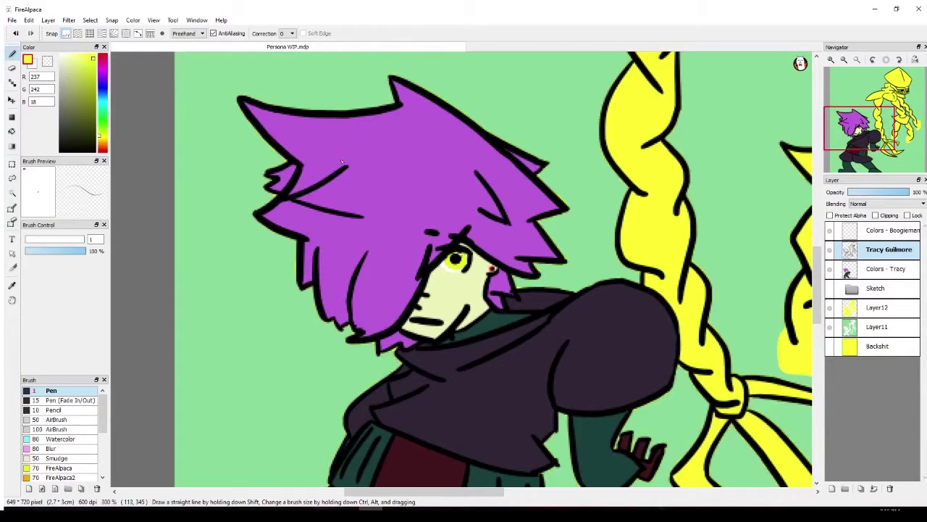
scroll(342, 162, "down", 1)
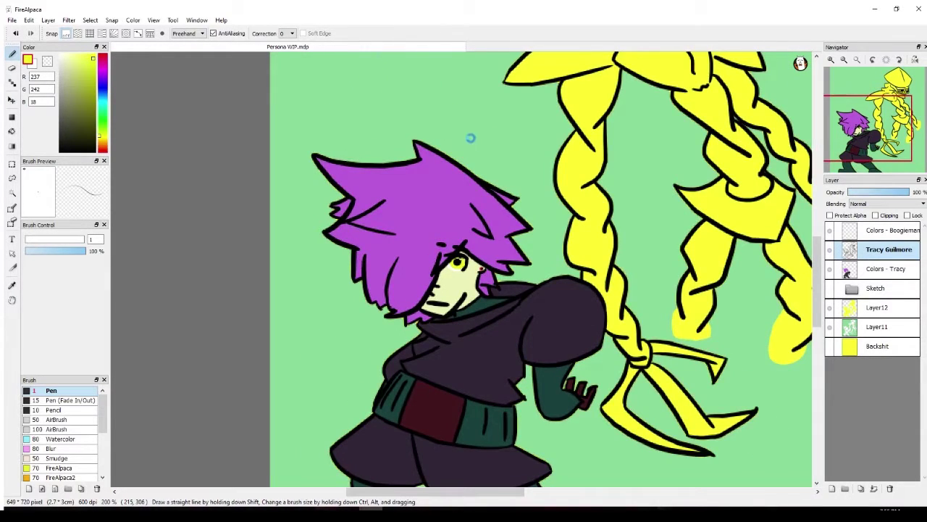
scroll(472, 139, "down", 1)
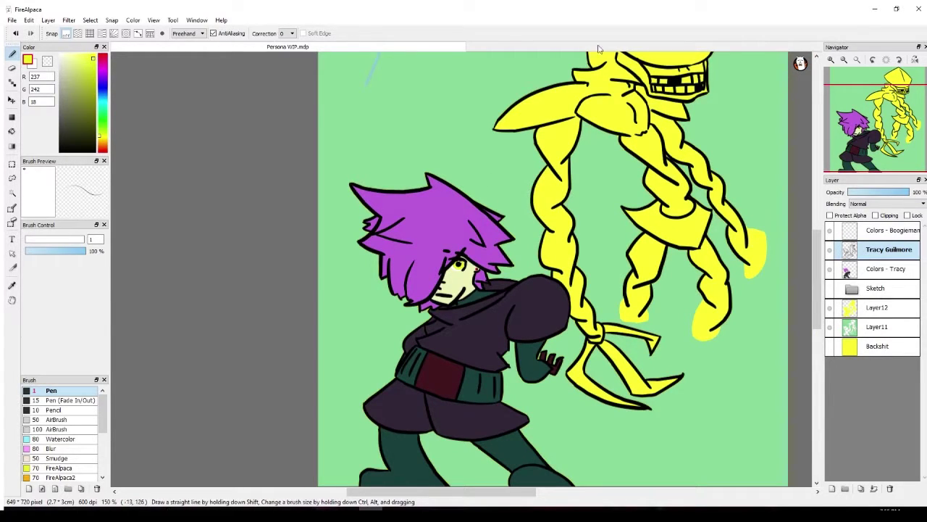
left_click(888, 232)
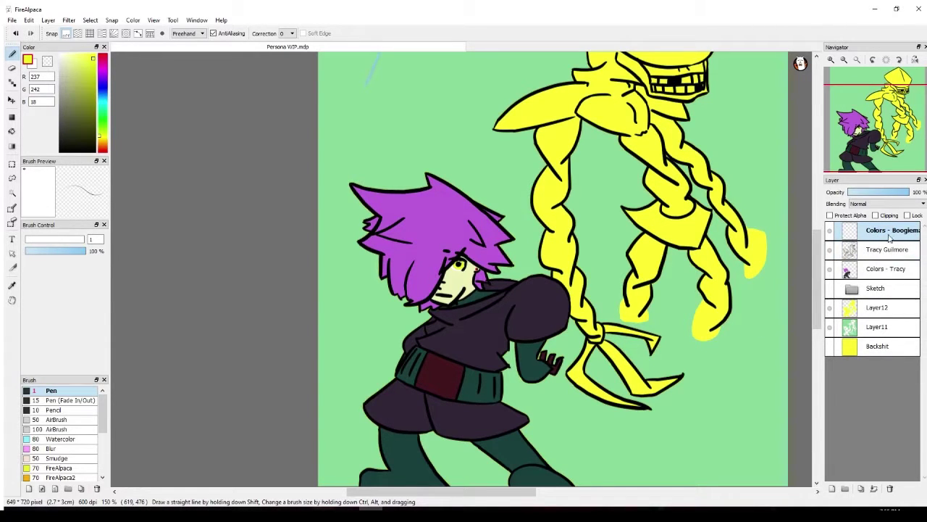
left_click_drag(891, 233, 891, 276)
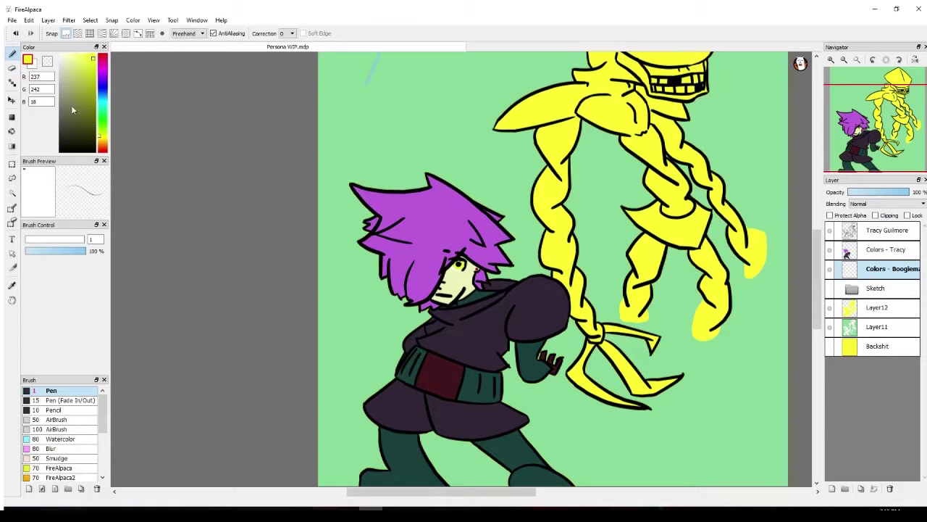
Set the colour to dark grey, RGB 56, 56, 56, and bucket-fill the Boogieman's two braided arms, including the wrist above the claw
left_click_drag(71, 119, 51, 134)
left_click(11, 131)
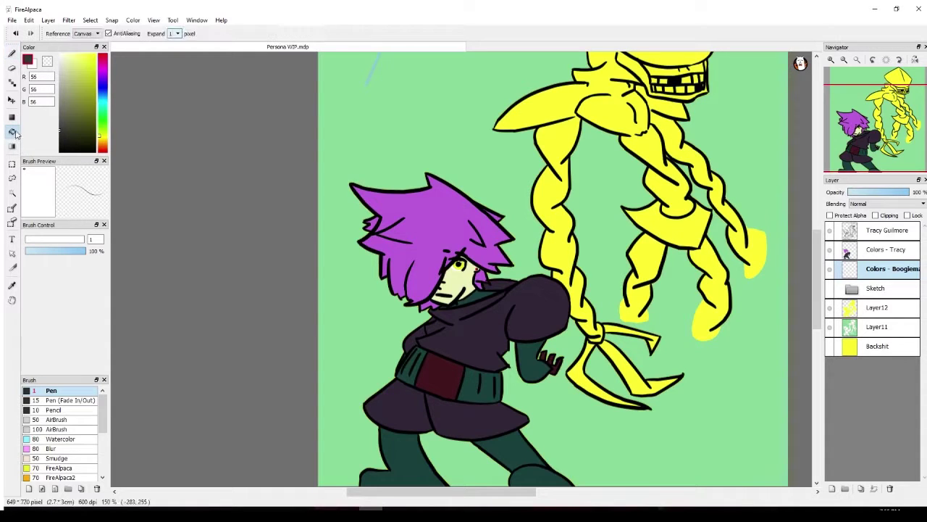
left_click(549, 196)
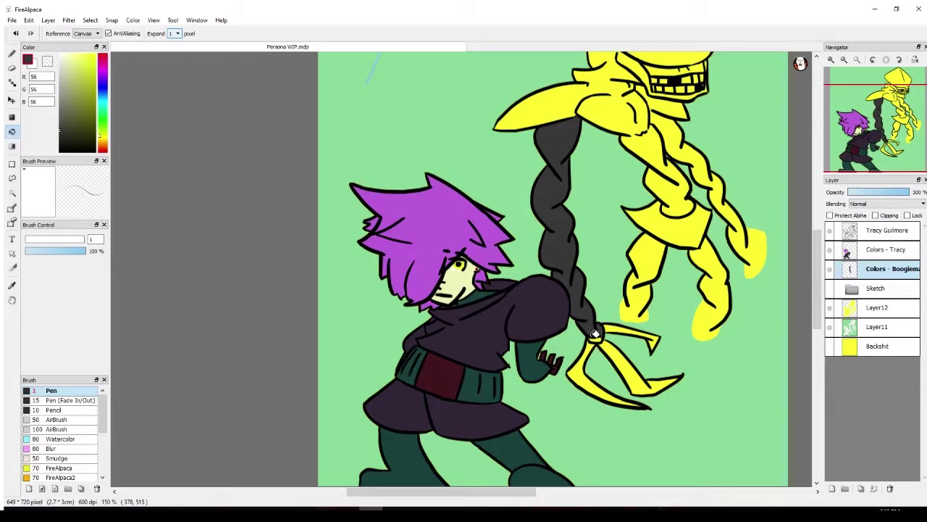
left_click(607, 335)
left_click(678, 139)
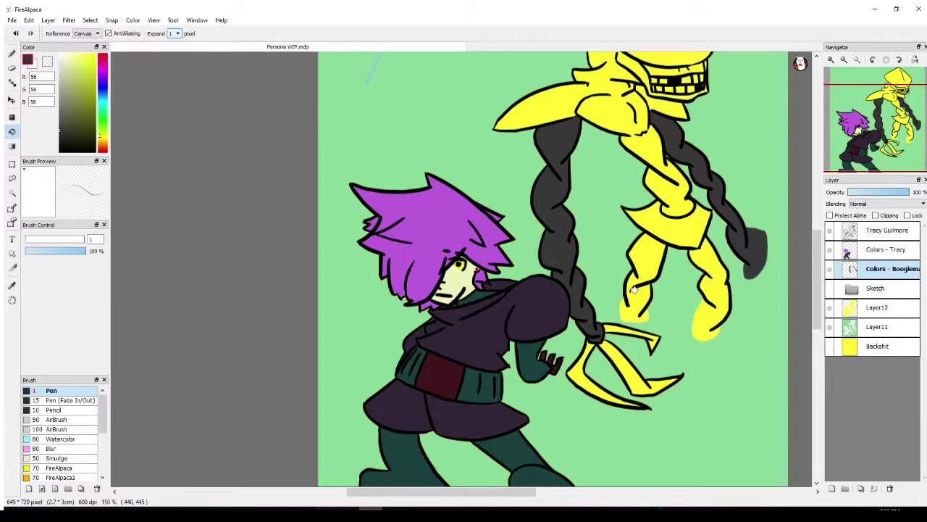
Bucket-fill the Boogieman's two braided legs, twisted torso and shoulders with the same dark grey
left_click(657, 253)
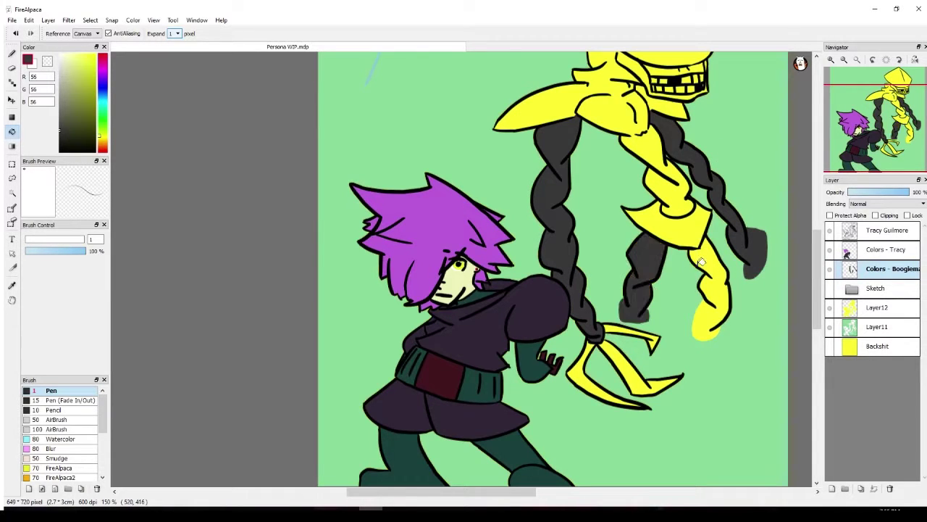
left_click(716, 265)
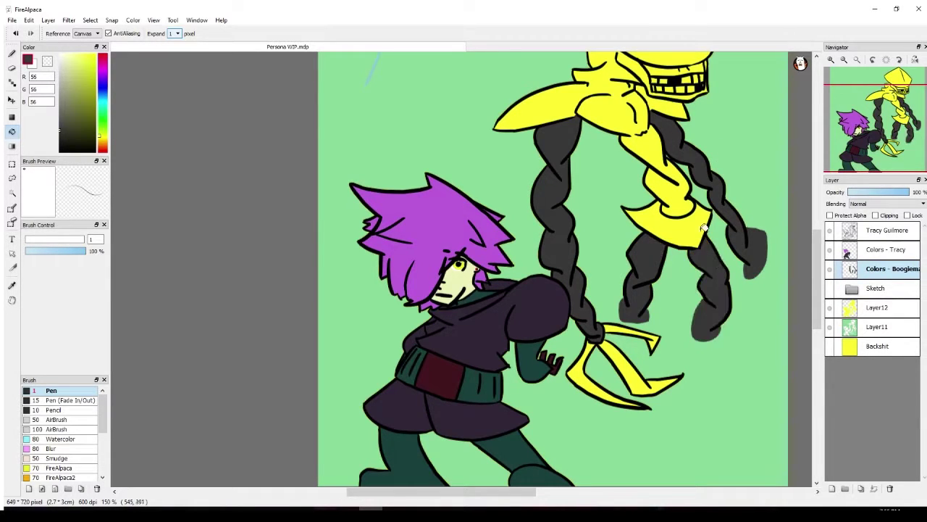
left_click(658, 171)
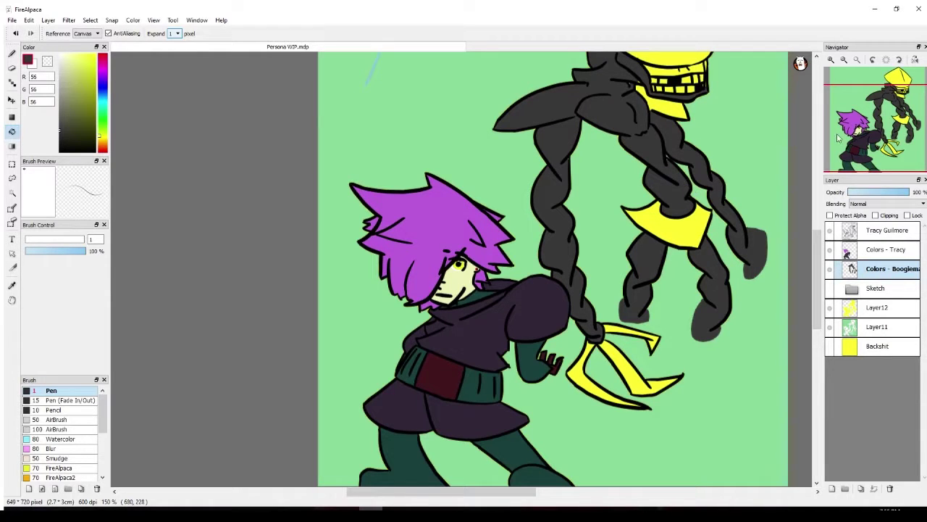
Set the pen size to 15 and bucket-fill the yellow neck area beneath the Boogieman's jaw with the dark grey
left_click_drag(884, 116, 868, 116)
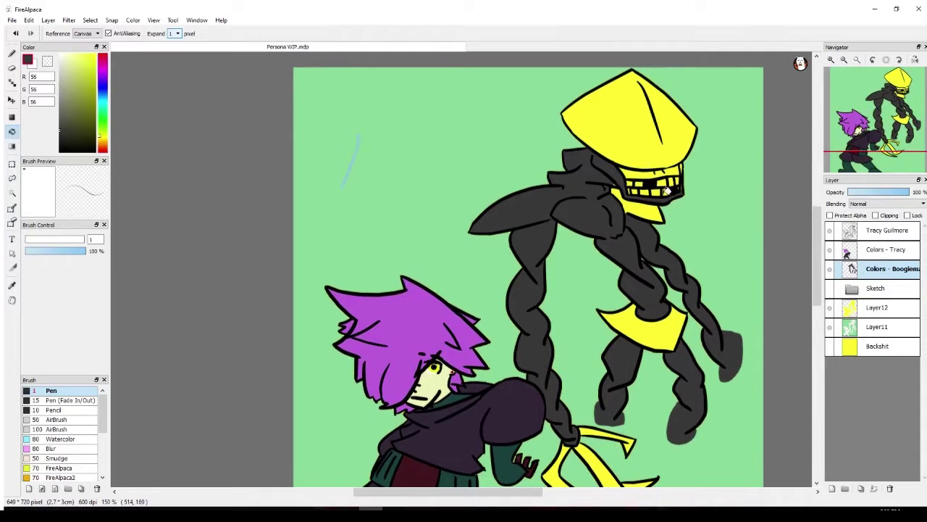
scroll(612, 181, "up", 2)
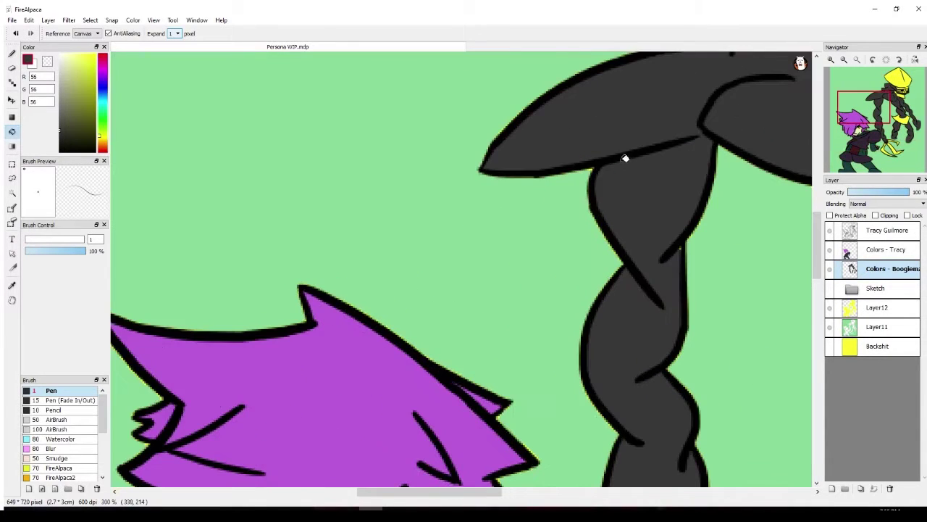
left_click(12, 55)
left_click(43, 242)
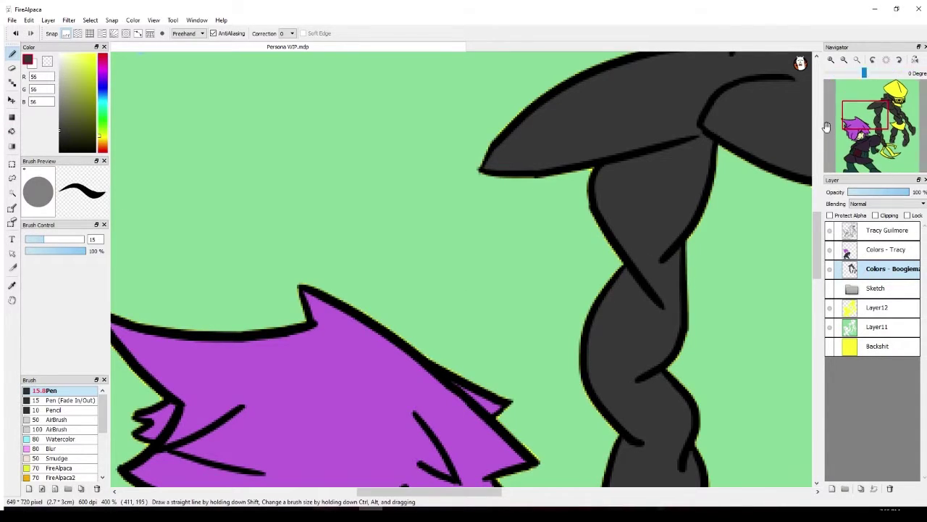
left_click_drag(855, 121, 888, 123)
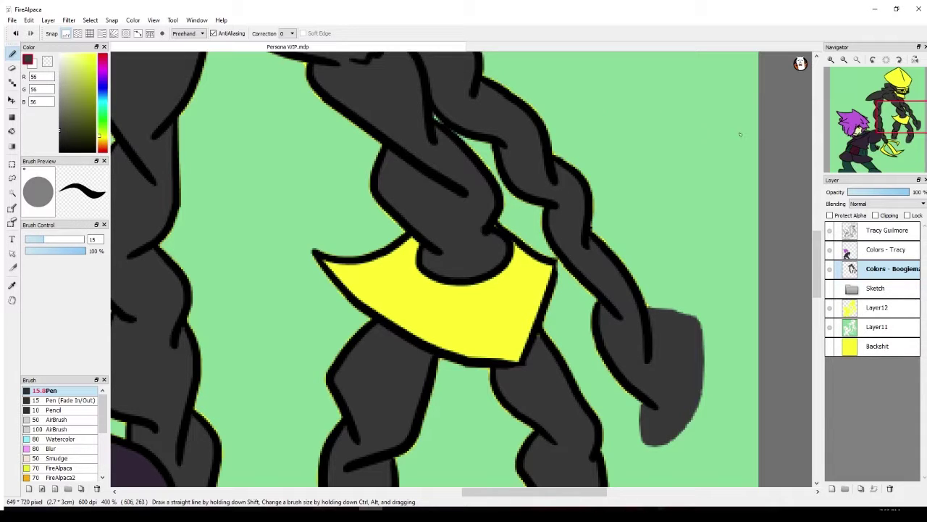
left_click_drag(900, 122, 887, 105)
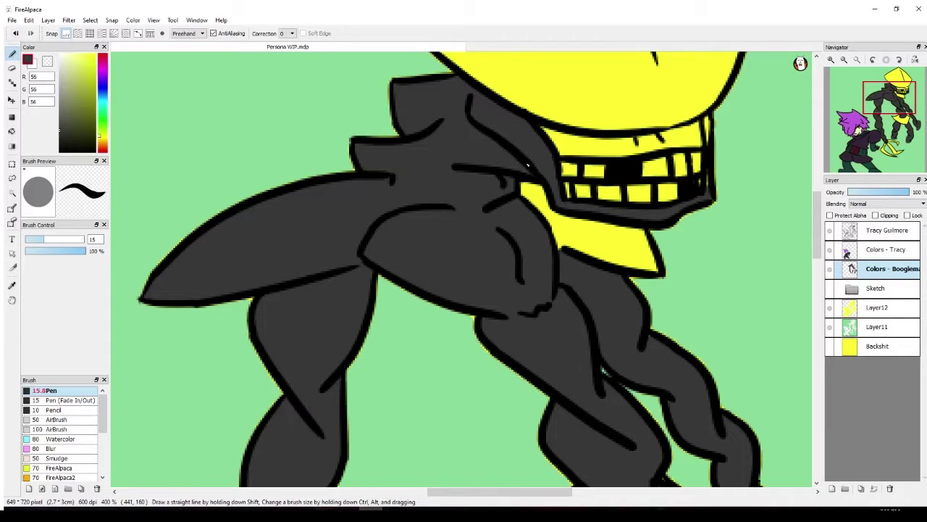
left_click(12, 131)
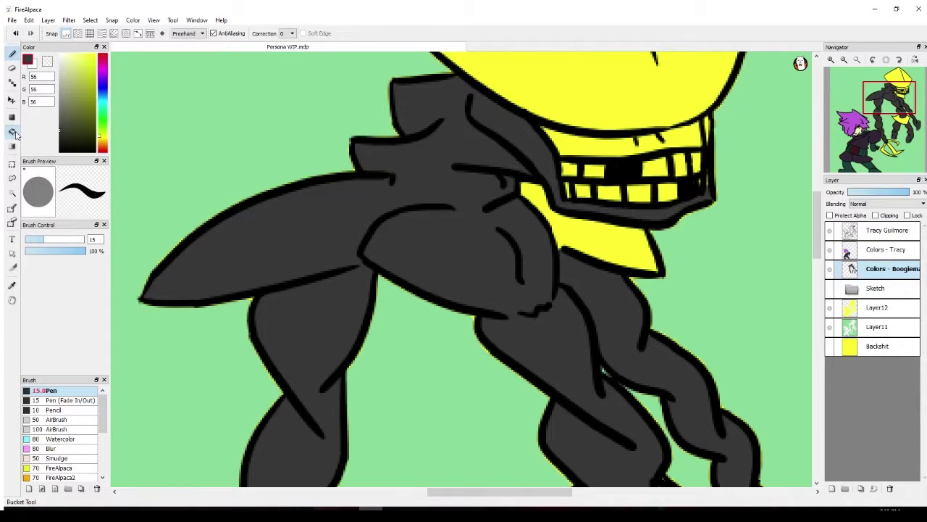
left_click(612, 227)
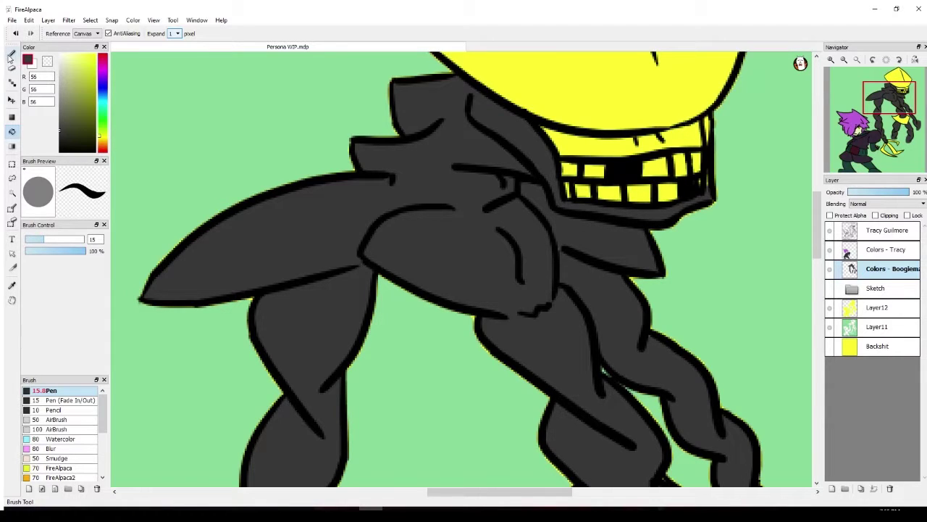
Pen over the yellow sliver at the outer edge of the Boogieman's face and bucket-fill the area above the teeth with dark grey
left_click(12, 53)
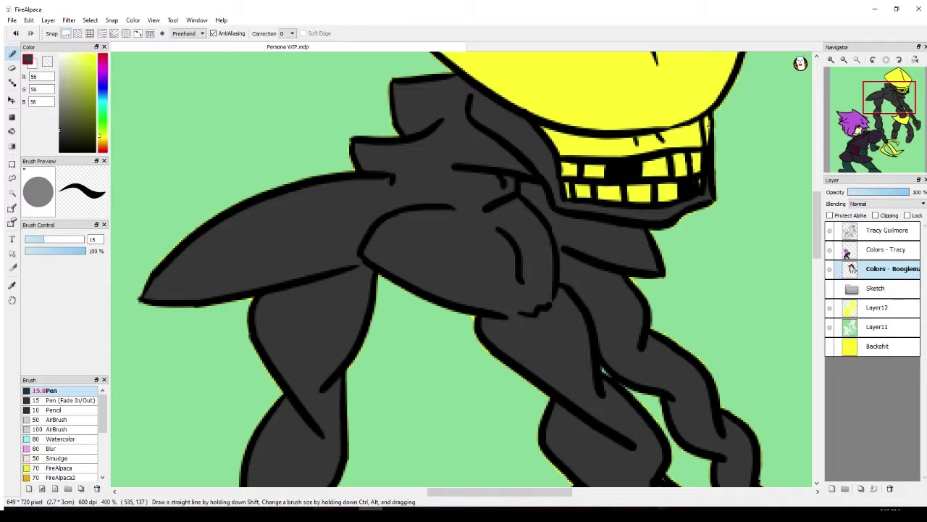
left_click_drag(708, 127, 706, 126)
left_click_drag(694, 121, 698, 125)
left_click_drag(708, 127, 706, 119)
left_click(12, 132)
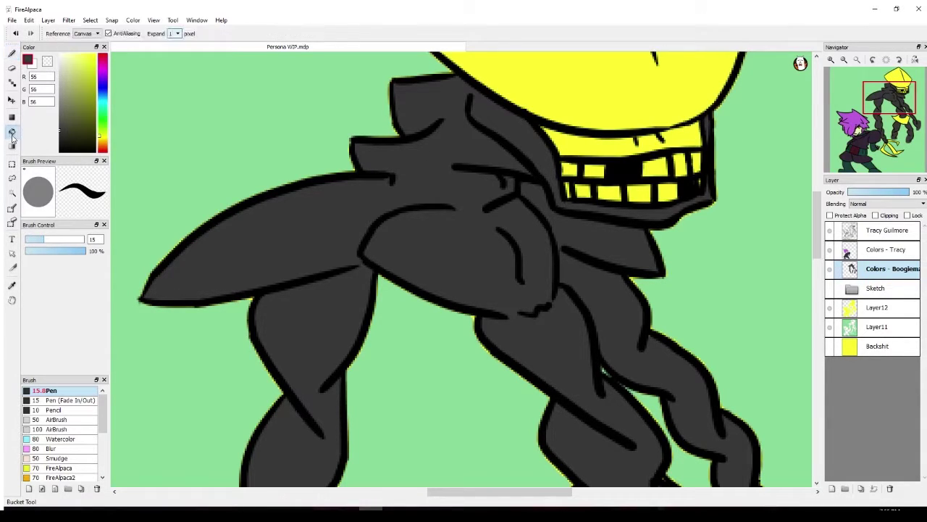
left_click(625, 147)
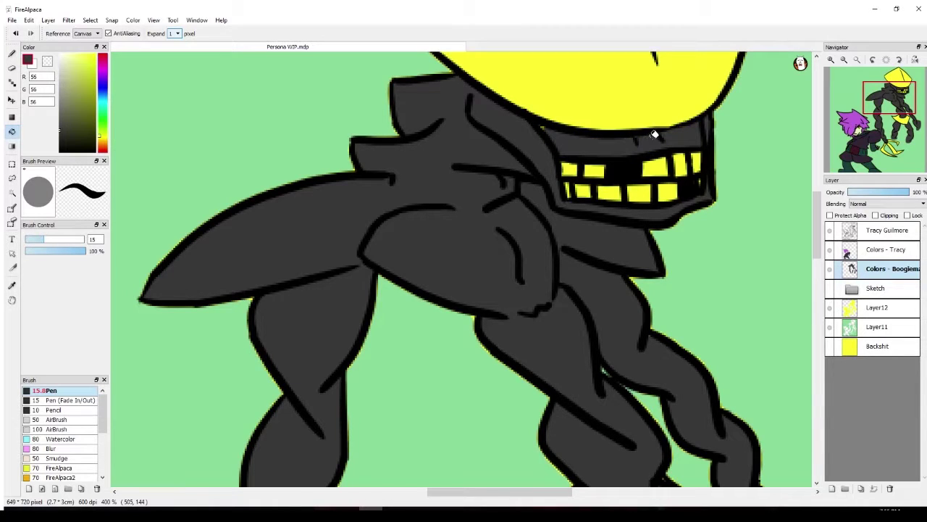
left_click(11, 54)
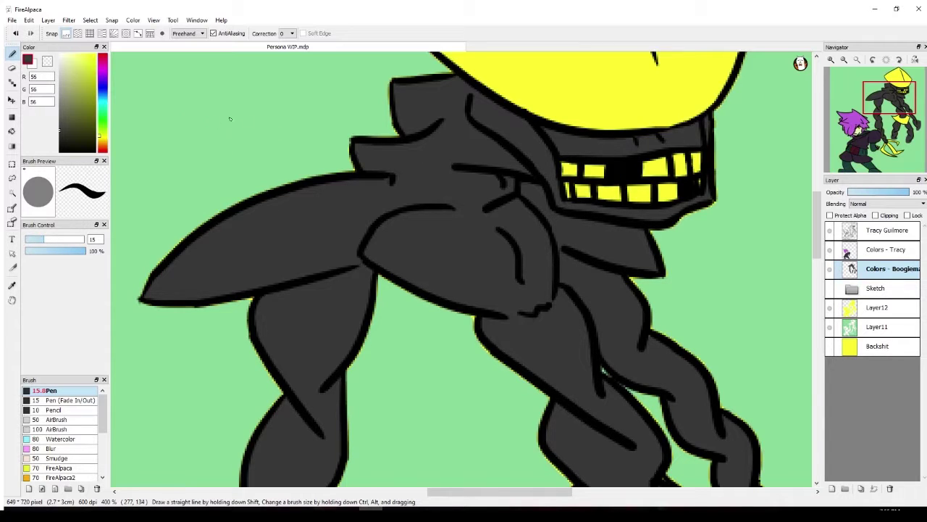
Set the colour to light grey, RGB 175, 175, 175, and bucket-fill the Boogieman's hat
mouse_move(870, 107)
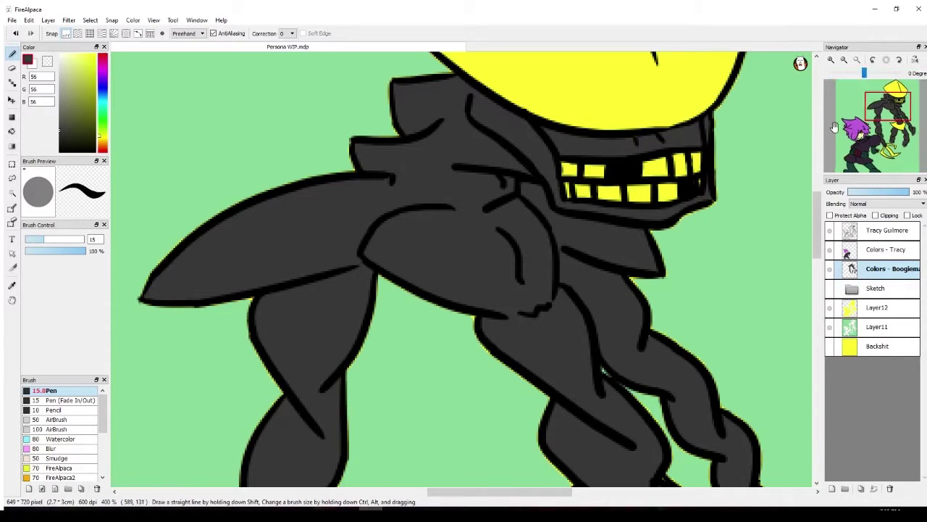
left_click_drag(870, 108, 870, 96)
left_click_drag(58, 108, 52, 87)
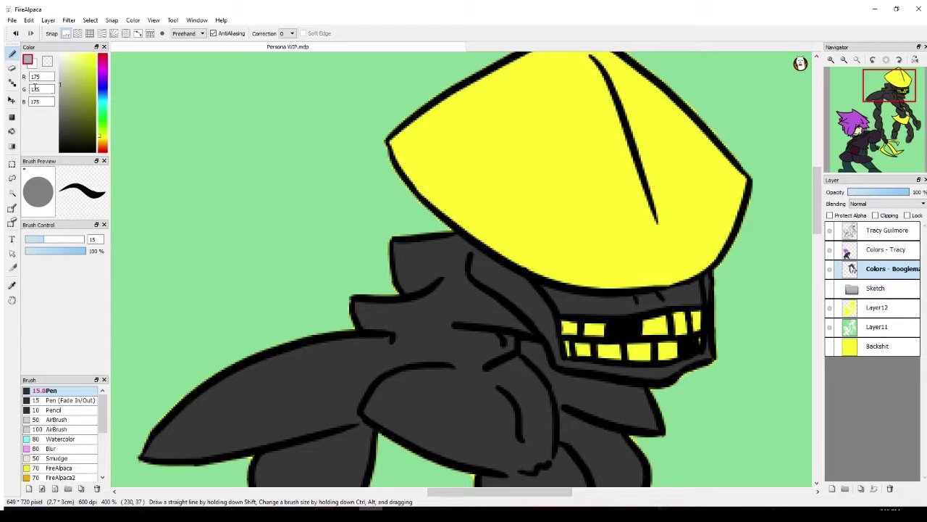
left_click(12, 131)
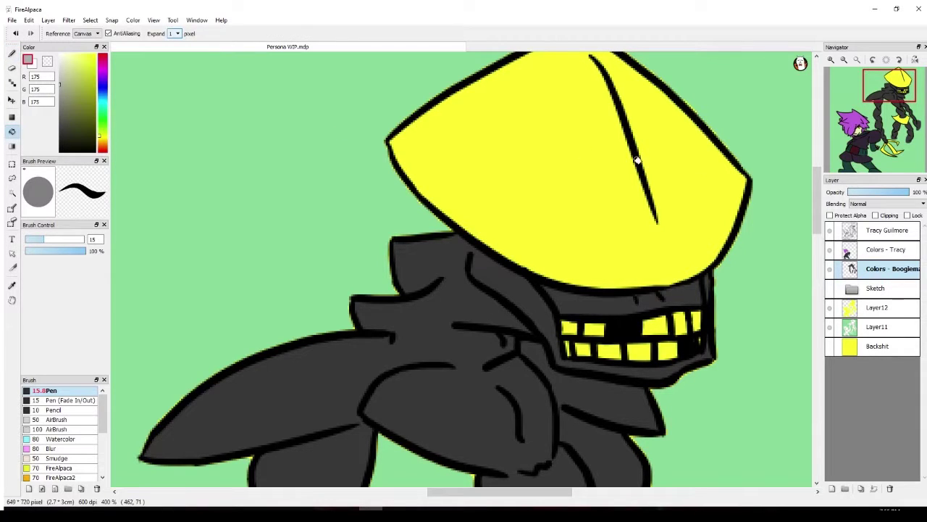
left_click(620, 185)
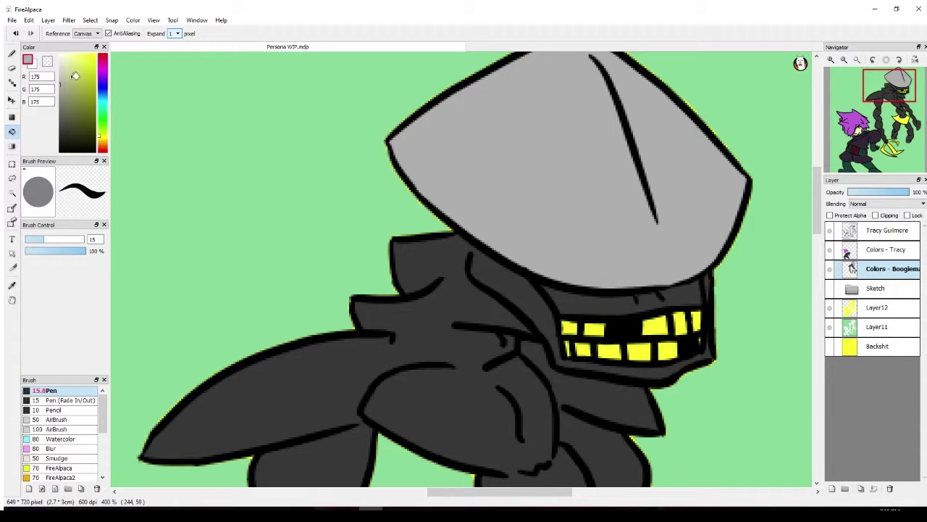
Set the colour to white, RGB 255, 255, 255, and paint one slanted, tapered highlight streak on the hat beside its crease line
left_click(12, 54)
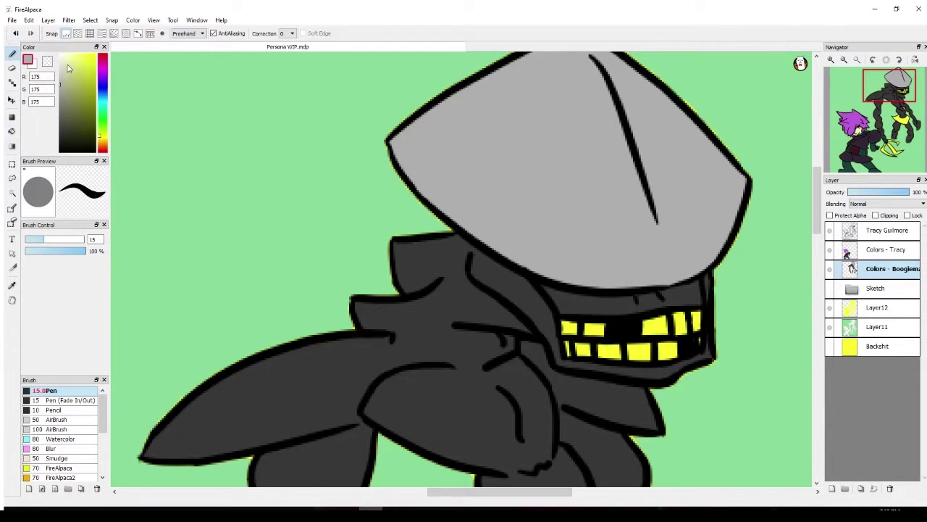
left_click_drag(62, 65, 59, 54)
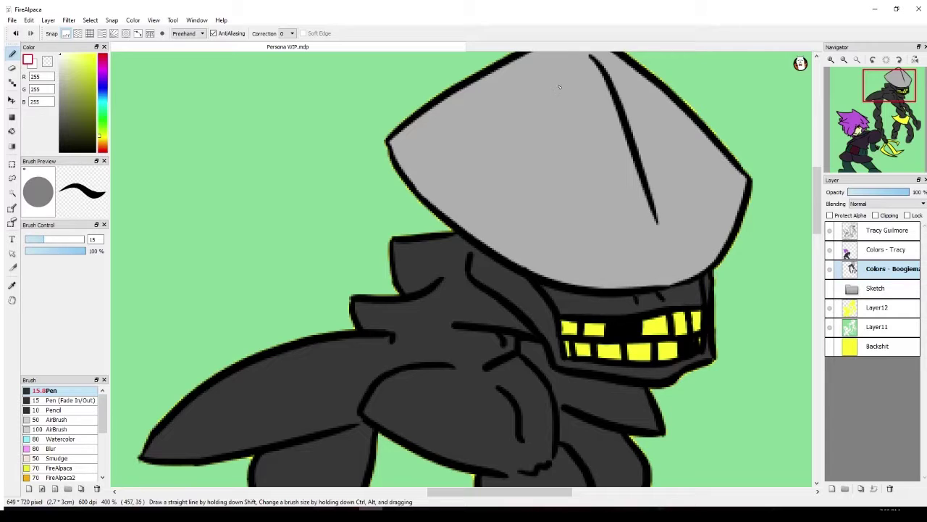
mouse_move(559, 87)
left_mouse_down()
mouse_move(563, 137)
mouse_move(588, 191)
left_mouse_up()
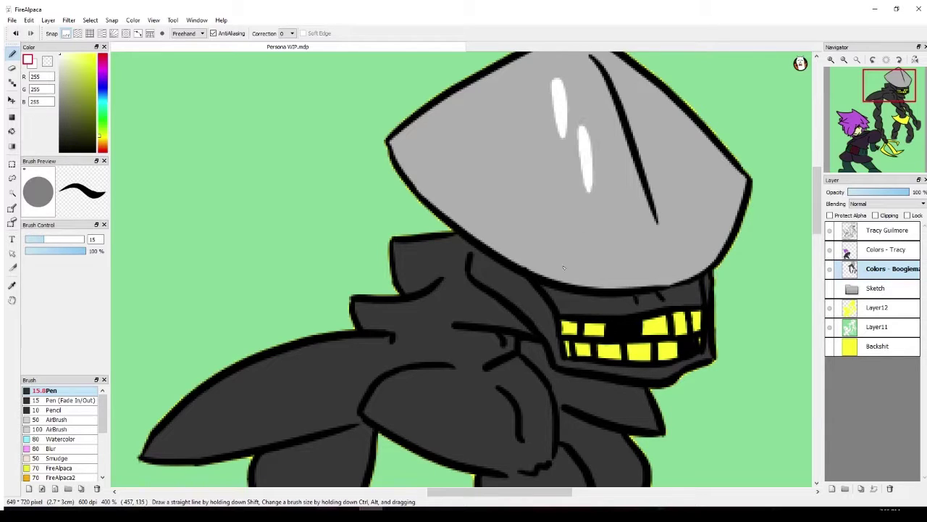
key("ctrl+z")
key("ctrl+z")
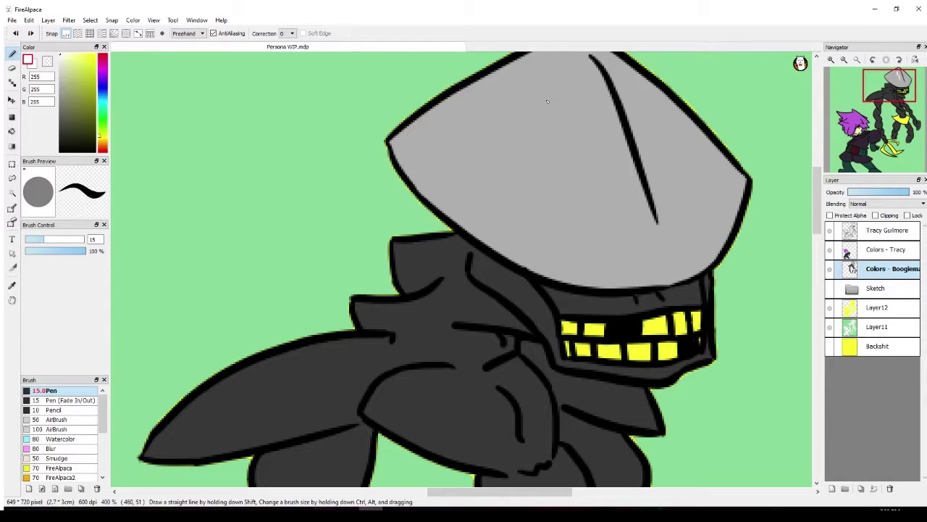
left_click_drag(539, 86, 577, 139)
key("ctrl+z")
left_click_drag(553, 77, 572, 155)
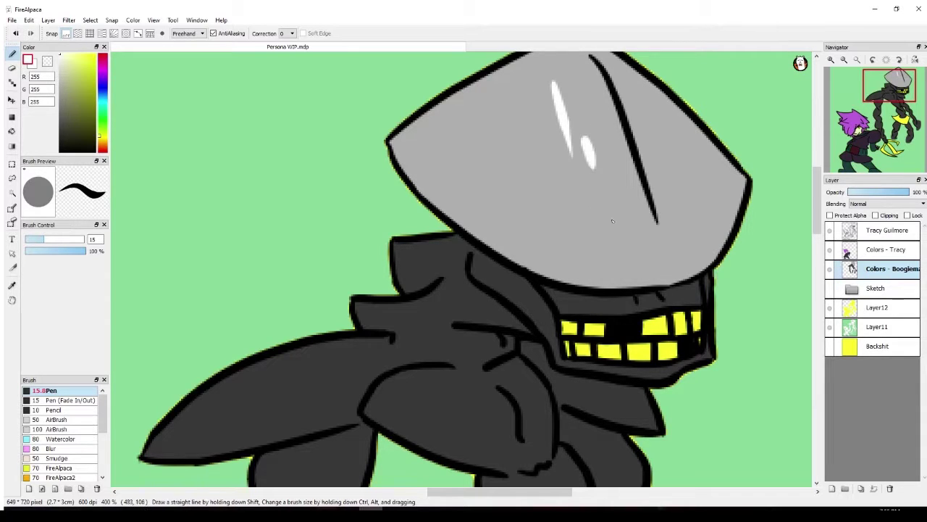
Try adding a shorter white highlight beside the hat's streak and another mark across the crease line
left_click_drag(581, 138, 592, 164)
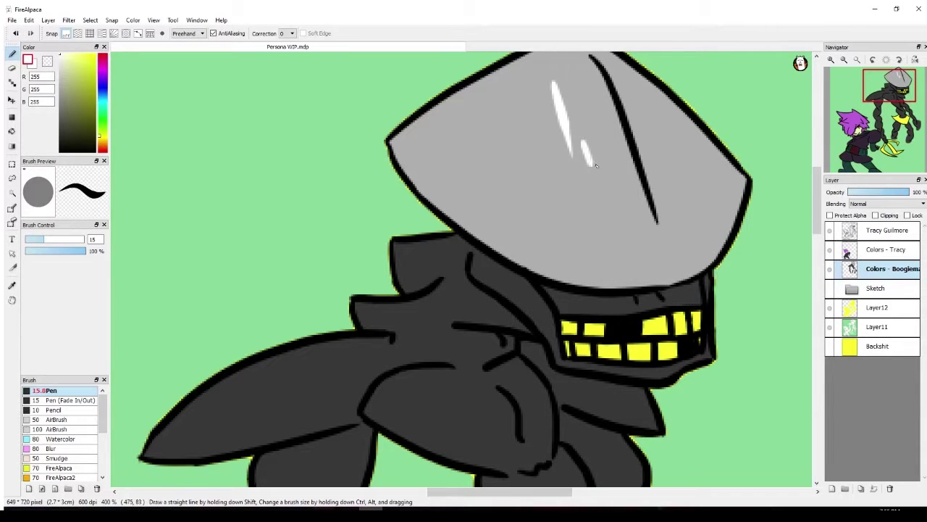
key("ctrl+z")
left_click_drag(635, 86, 650, 106)
key("ctrl+z")
double_click(853, 269)
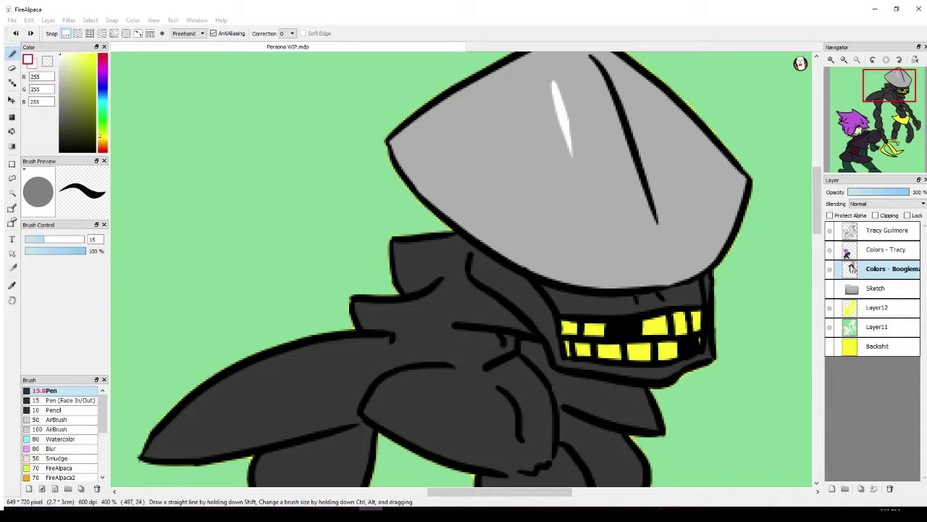
key("Return")
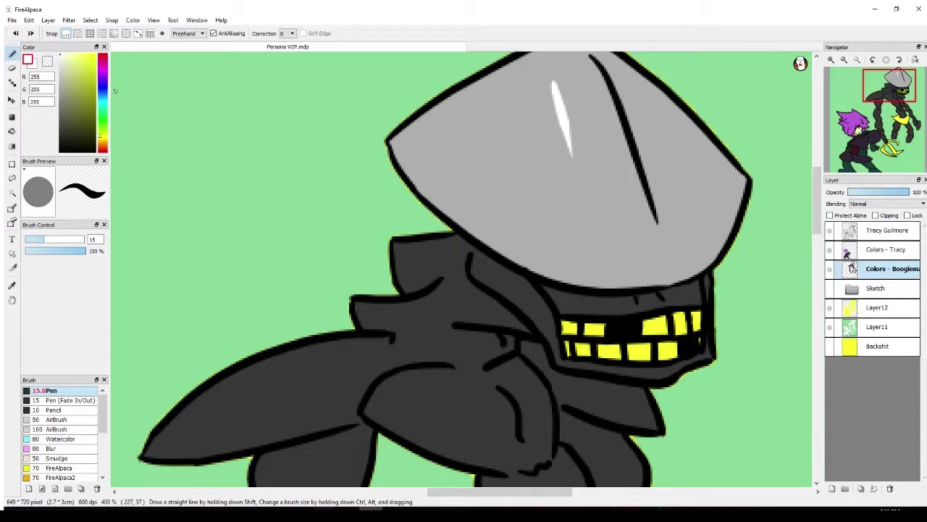
Set the colour to pale yellow, RGB 246, 248, 193, and fill all of the Boogieman's upper and lower teeth
left_click(66, 60)
left_click_drag(66, 61, 67, 55)
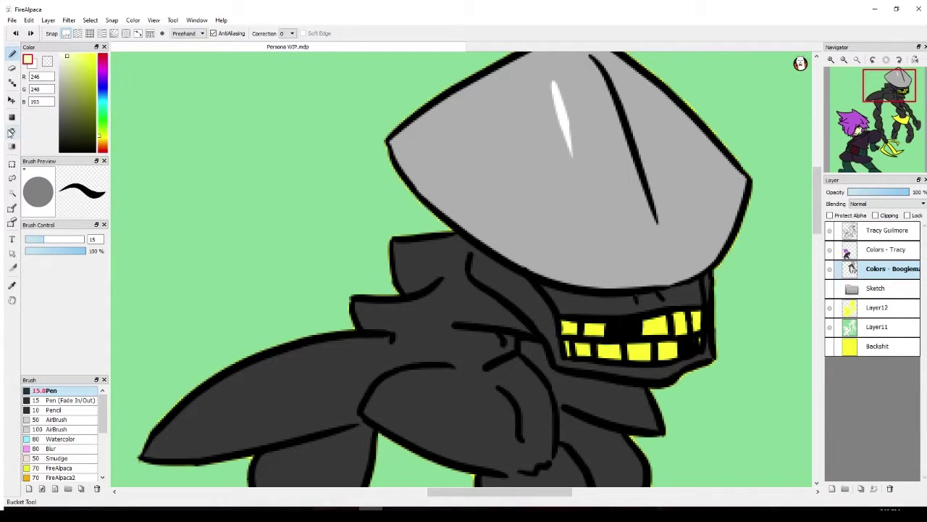
left_click(12, 133)
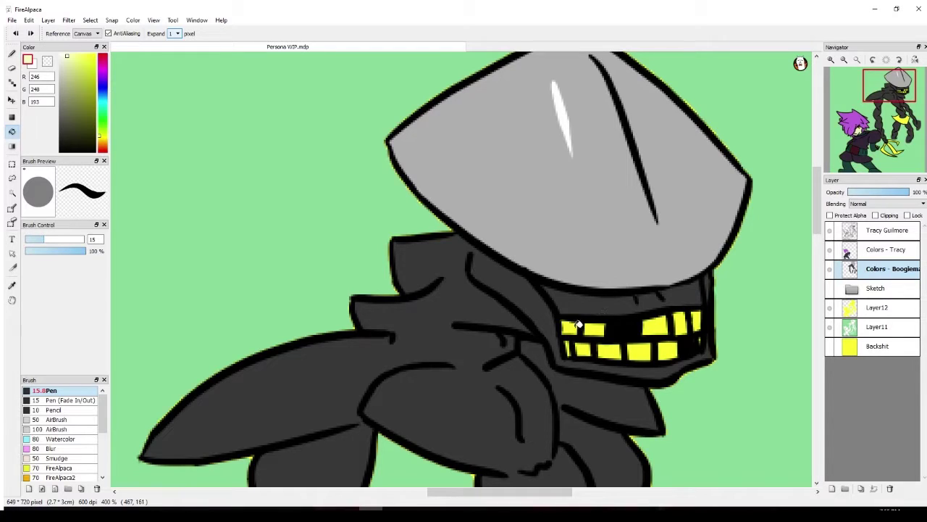
left_click(573, 327)
left_click(595, 329)
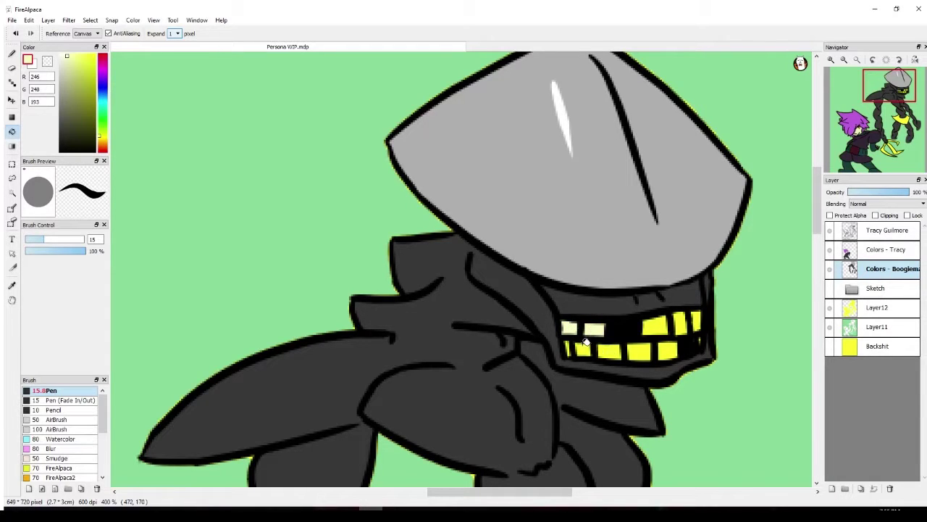
left_click(584, 349)
left_click(609, 351)
left_click(642, 351)
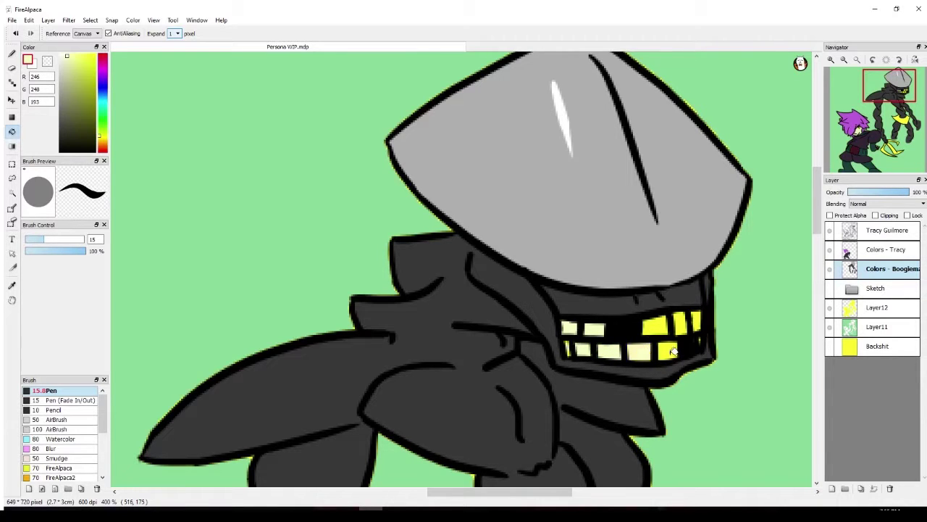
left_click(671, 351)
left_click(658, 323)
left_click(681, 323)
left_click(697, 321)
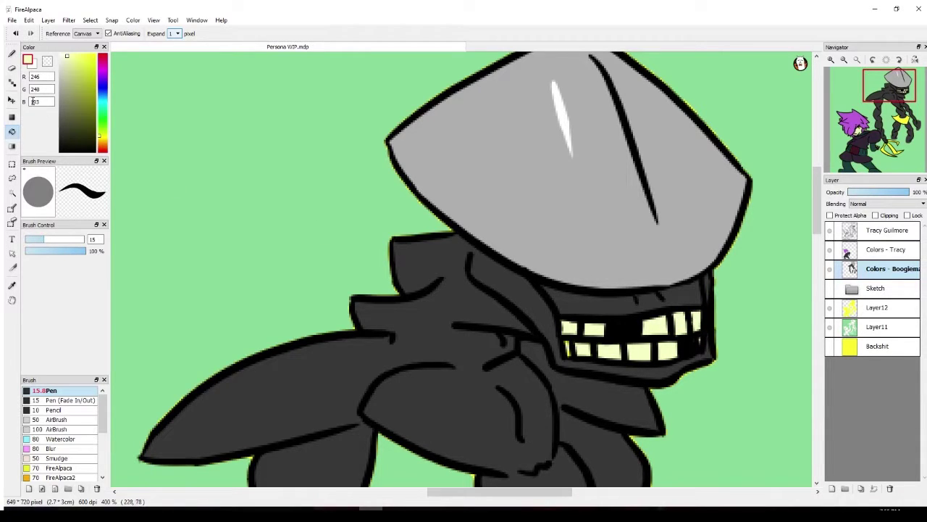
left_click(12, 54)
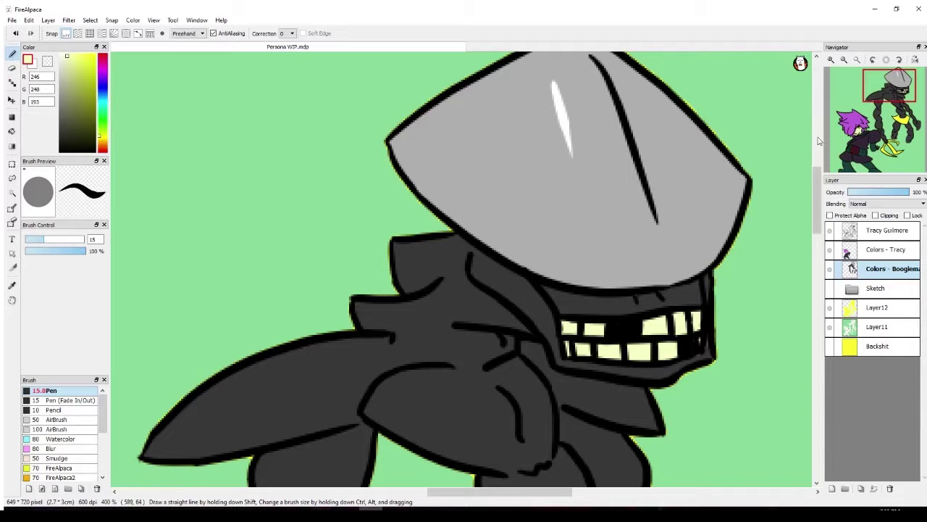
Sample the light grey, RGB 175, 175, 175, from the Boogieman's hat and bucket-fill the yellow waist piece with it
left_click(891, 105)
left_click_drag(891, 105, 890, 124)
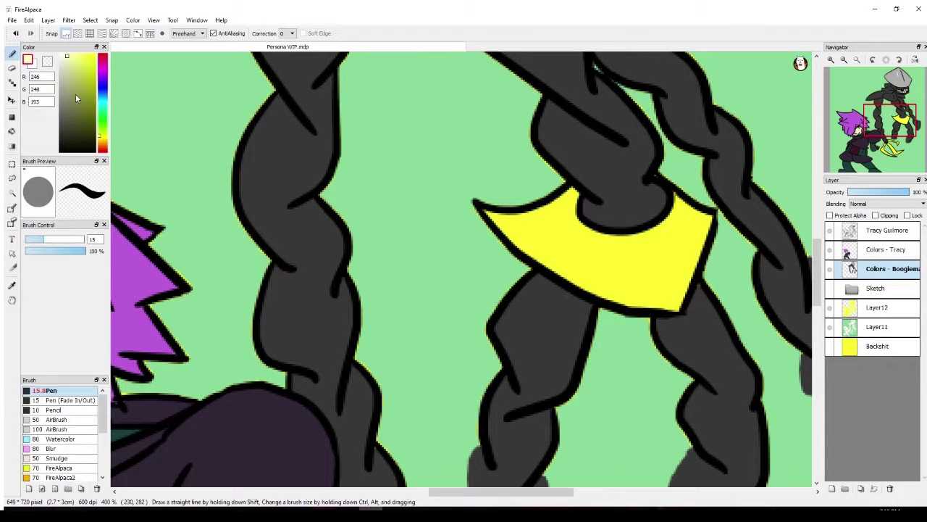
left_click(12, 131)
left_click(12, 284)
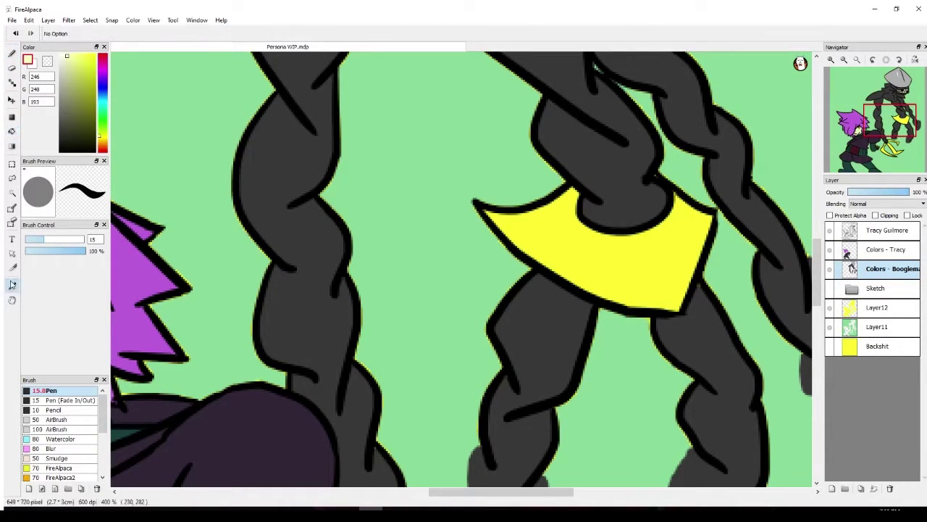
scroll(571, 199, "up", 10)
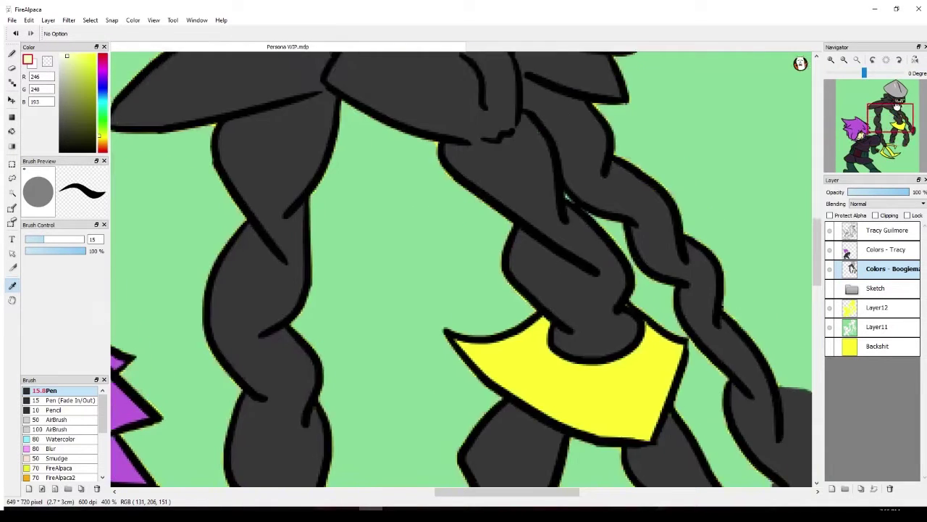
left_click(486, 282)
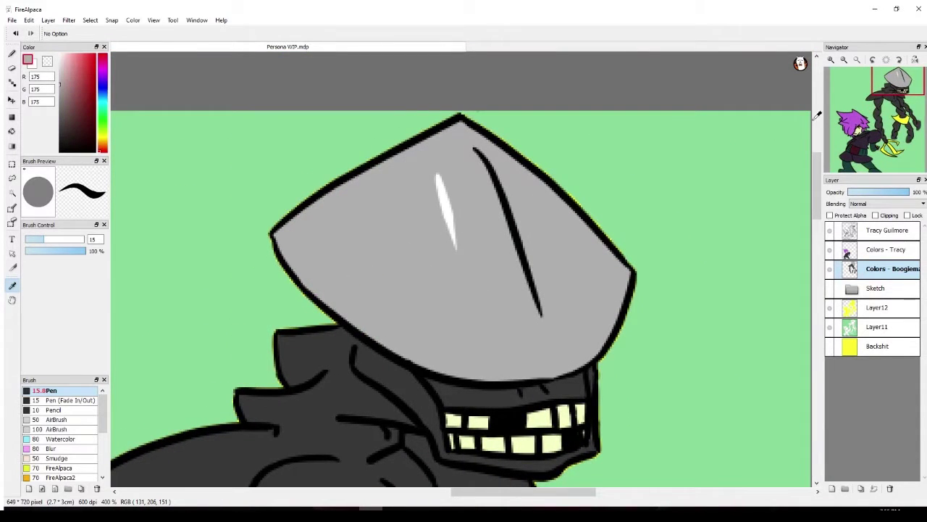
left_click_drag(905, 96, 899, 126)
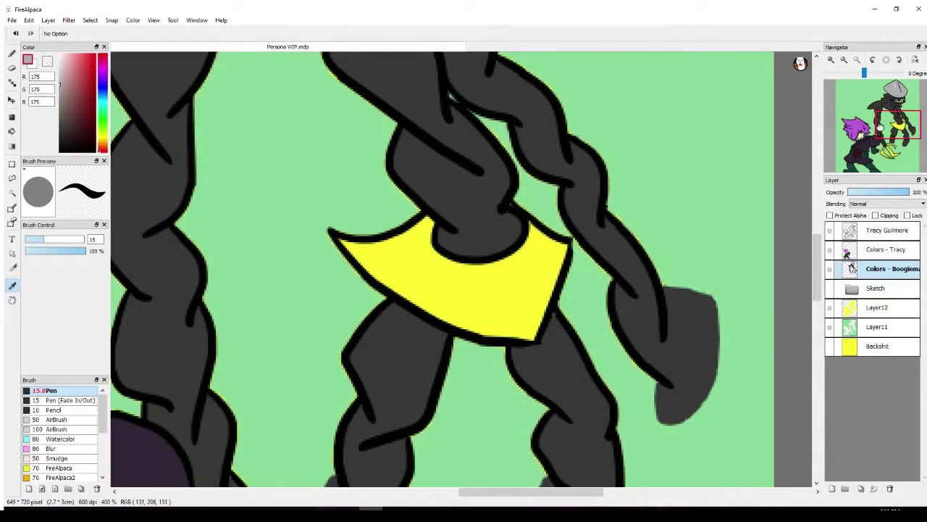
left_click(12, 131)
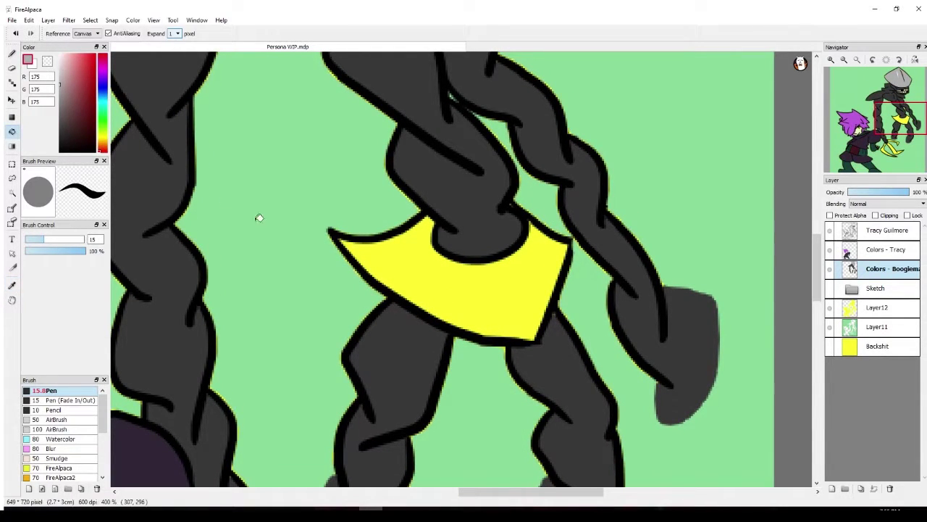
left_click(467, 289)
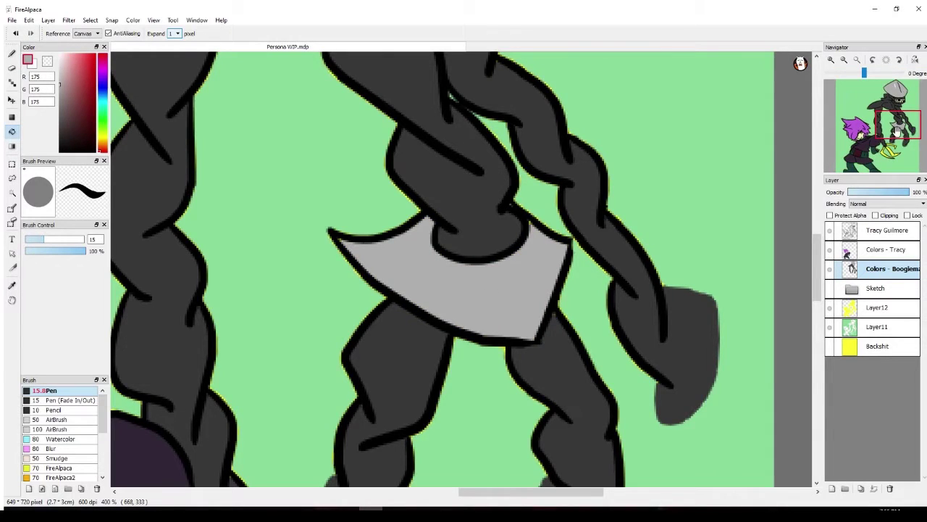
Bucket-fill the three long claws on the Boogieman's hand with the same light grey
mouse_move(892, 138)
left_mouse_down()
mouse_move(886, 154)
mouse_move(881, 143)
left_mouse_up()
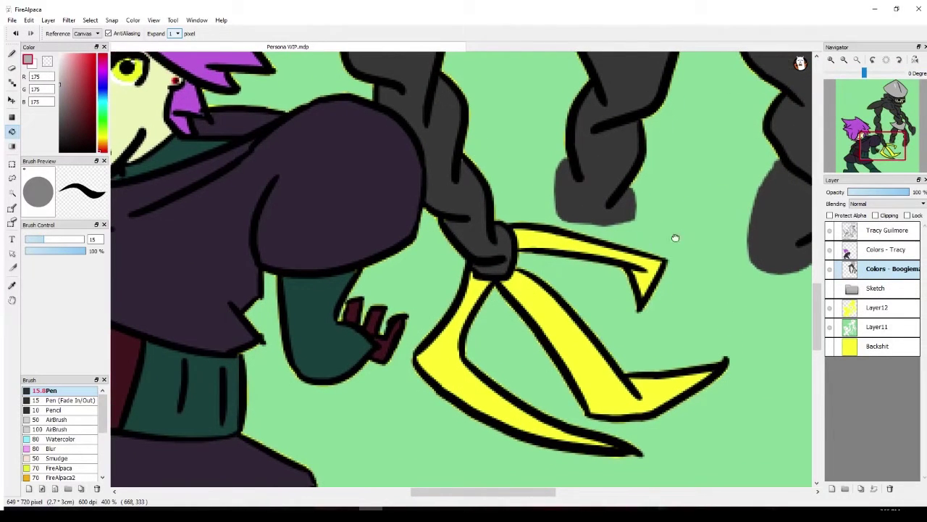
left_click(452, 372)
left_click(561, 327)
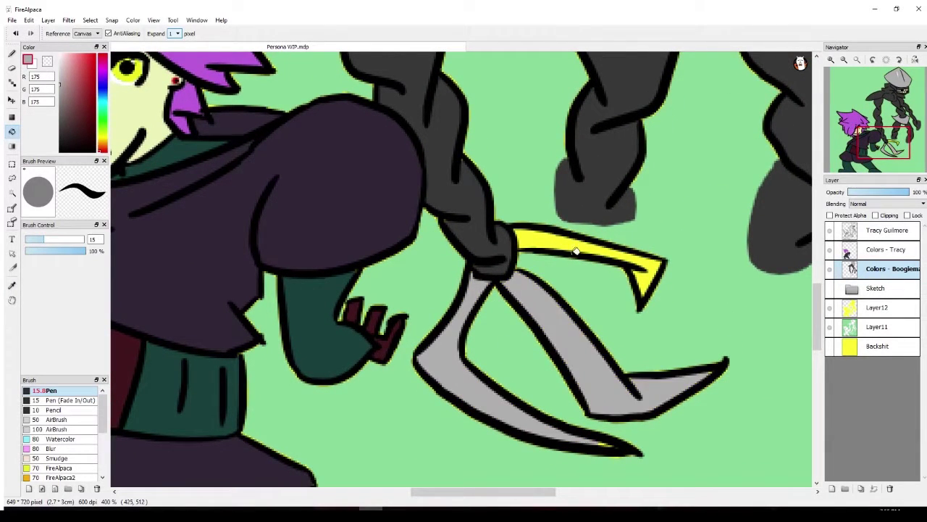
left_click(576, 248)
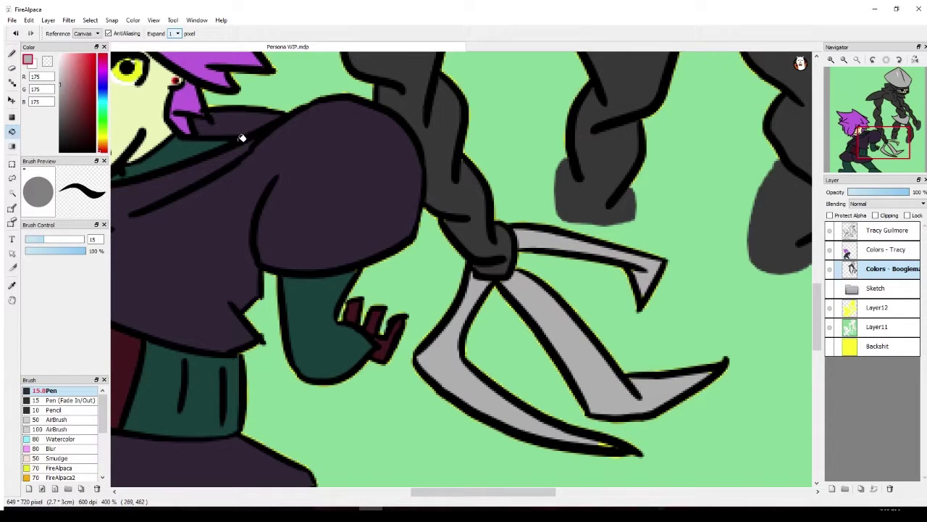
Sample the dark grey, RGB 56, 56, 56, from the Boogieman's arm as the painting colour
left_click(12, 55)
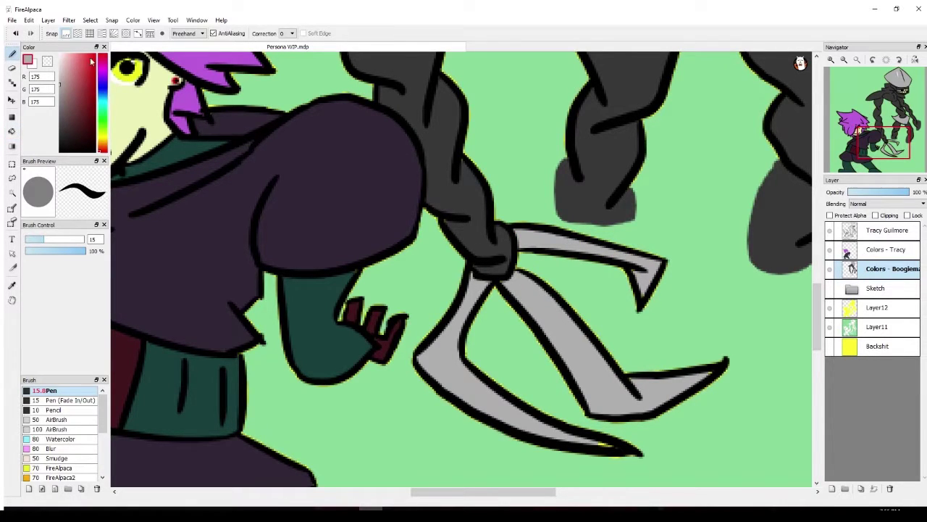
left_click_drag(918, 151, 925, 130)
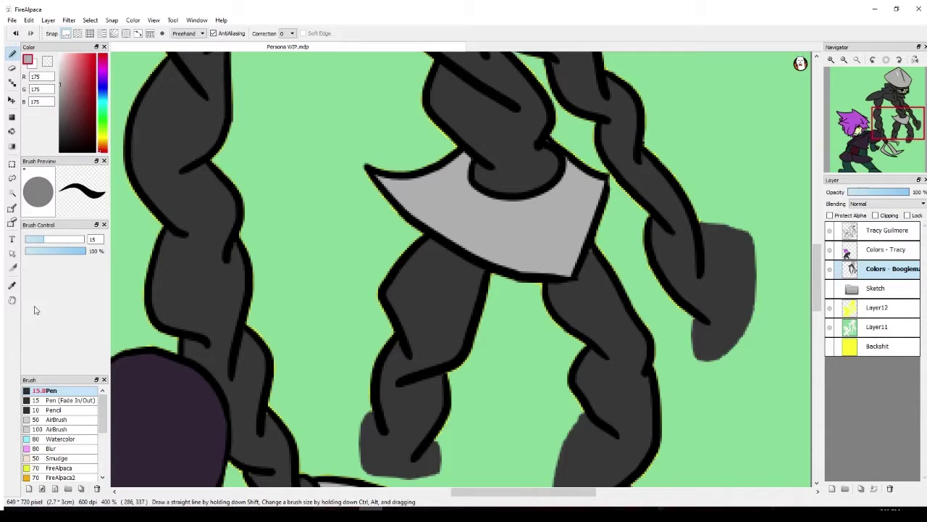
left_click(12, 285)
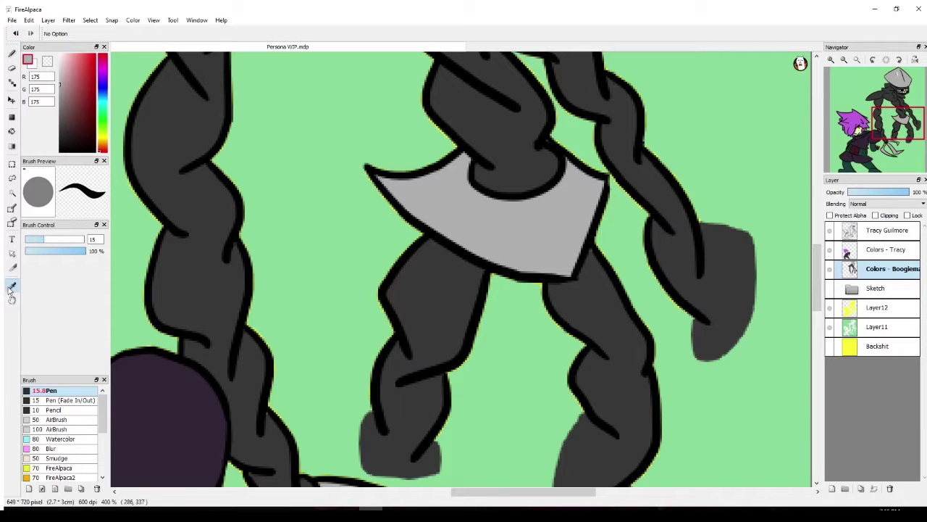
left_click(215, 297)
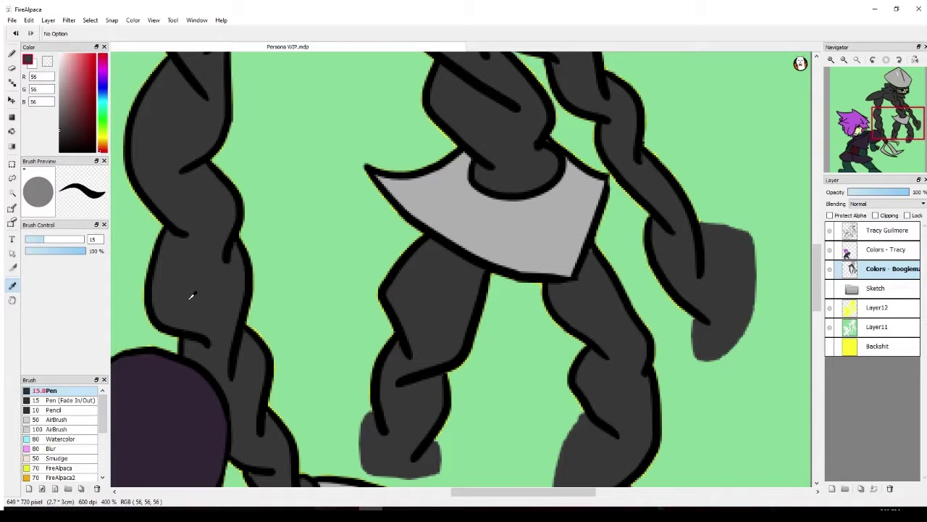
Choose the Watercolor brush with grey RGB 104, 104, 104 and try a highlight stroke on the monster's pointed shoulder
left_click(12, 54)
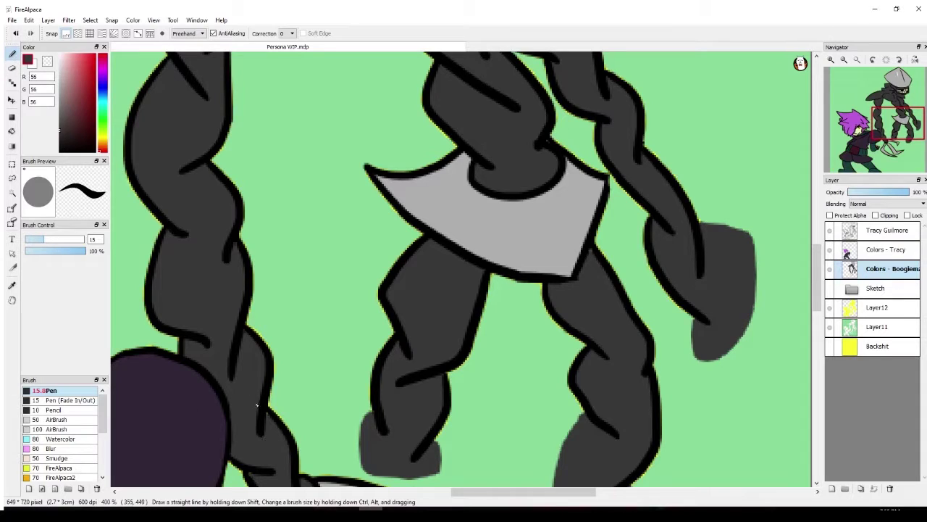
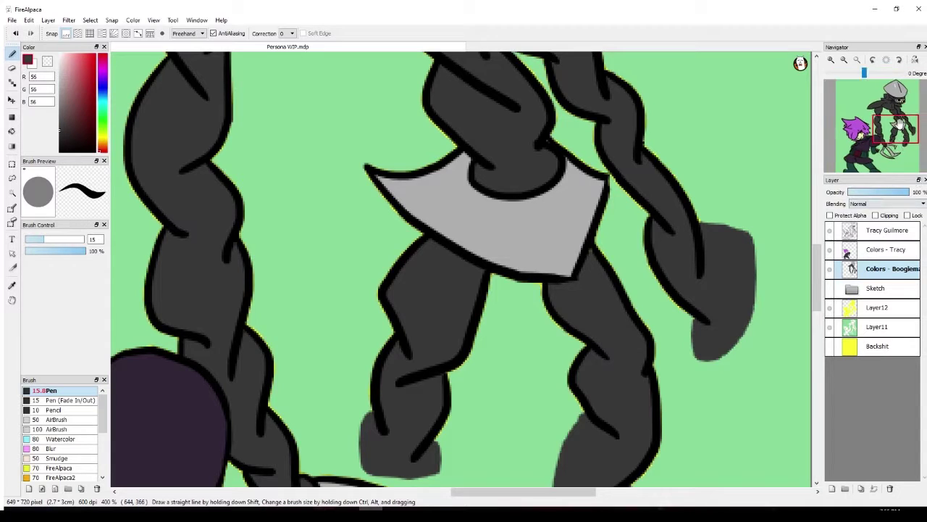
mouse_move(898, 125)
left_mouse_down()
mouse_move(896, 138)
mouse_move(873, 115)
mouse_move(888, 108)
mouse_move(888, 94)
left_mouse_up()
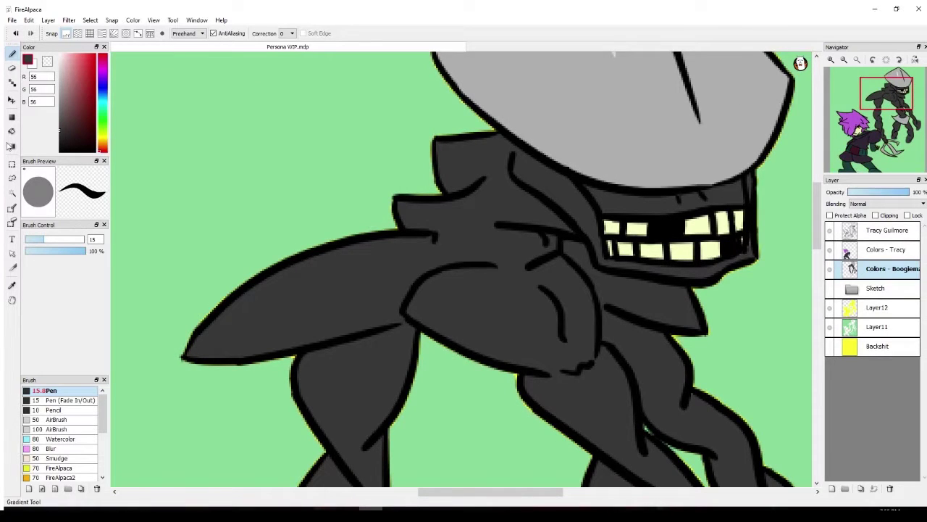
left_click(74, 440)
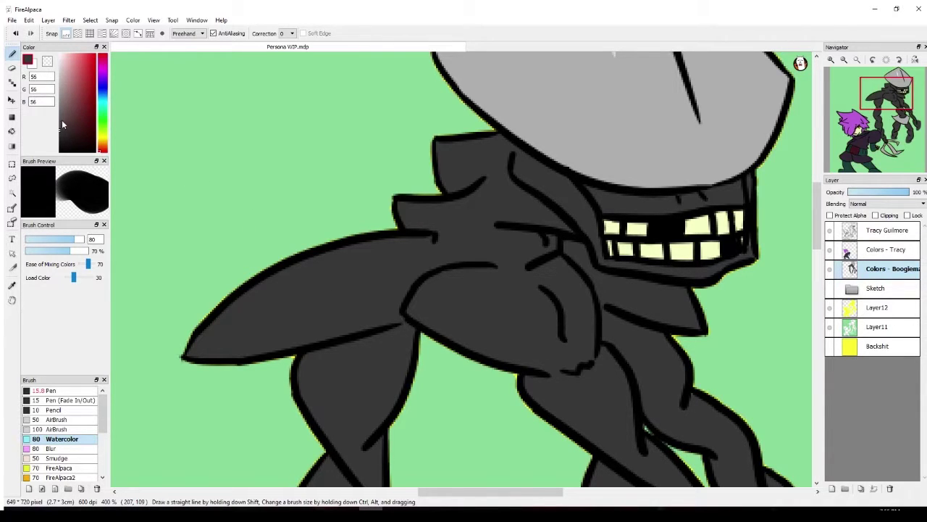
left_click_drag(61, 124, 59, 111)
mouse_move(362, 325)
left_mouse_down()
mouse_move(284, 300)
mouse_move(337, 289)
mouse_move(366, 261)
left_mouse_up()
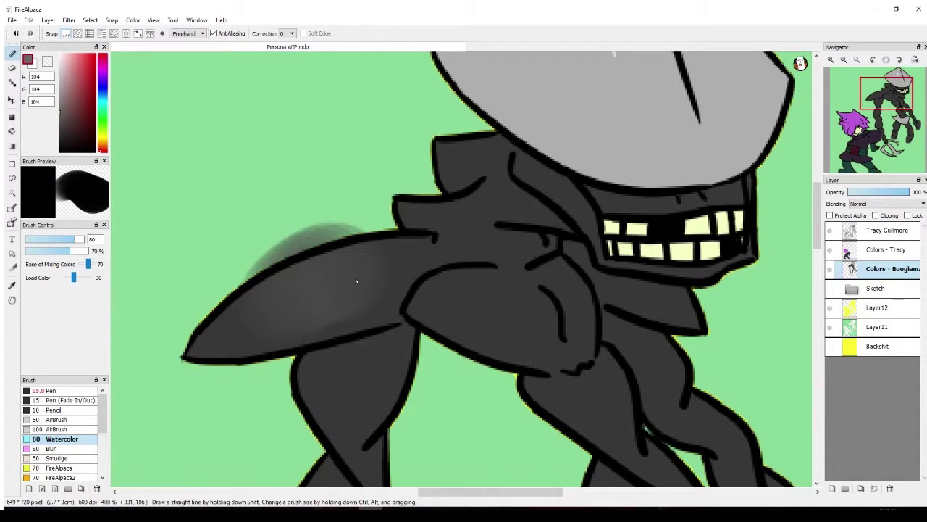
key("ctrl+z")
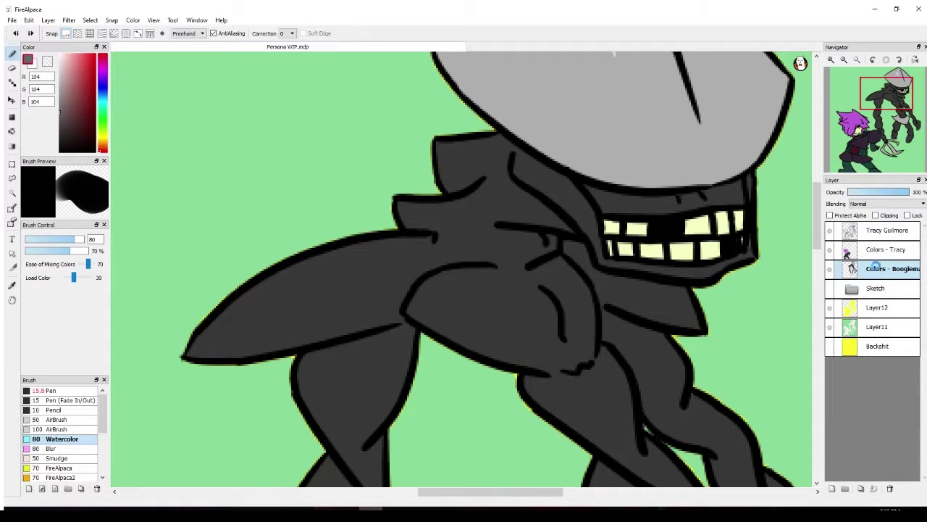
Move both Colors layers directly beneath Layer12 in the layer stack
left_click_drag(878, 269, 878, 316)
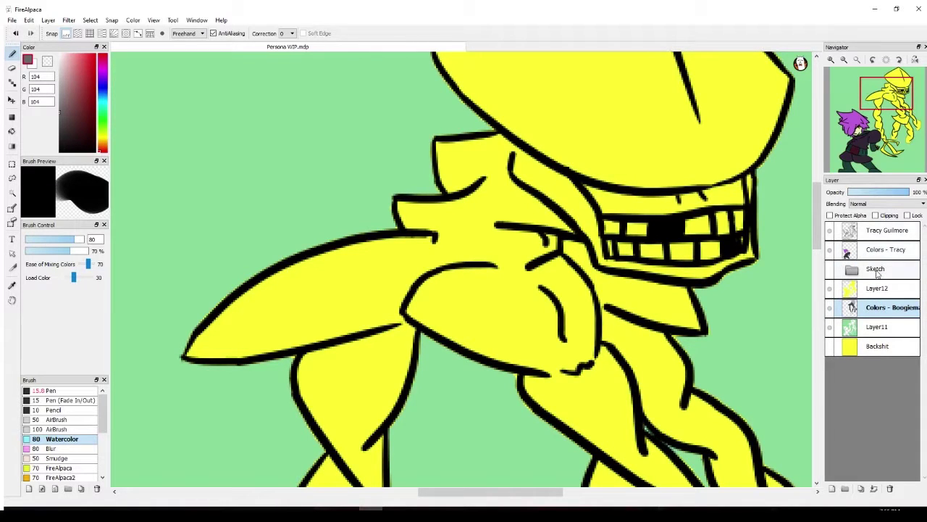
left_click_drag(882, 251, 880, 318)
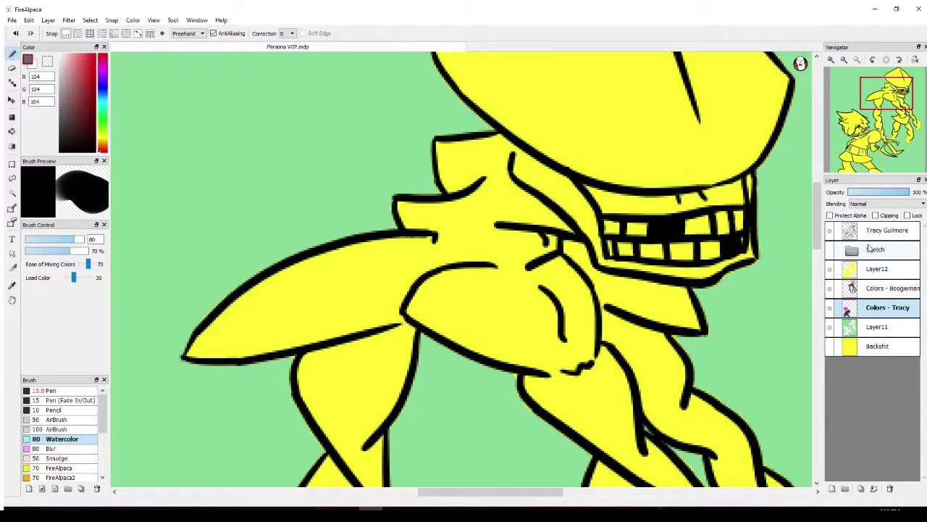
Turn on clipping for both Colors layers and place them directly above Layer12
left_click(879, 288)
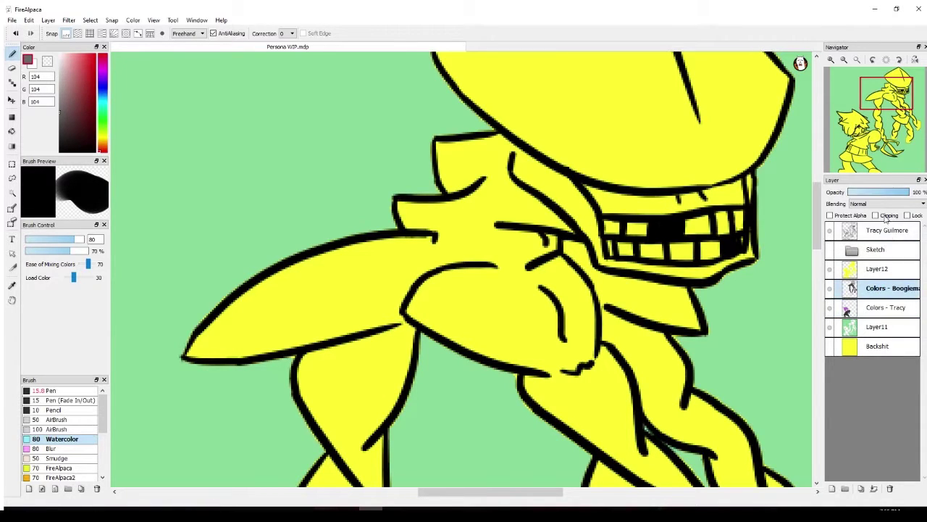
left_click(875, 215)
left_click(878, 308)
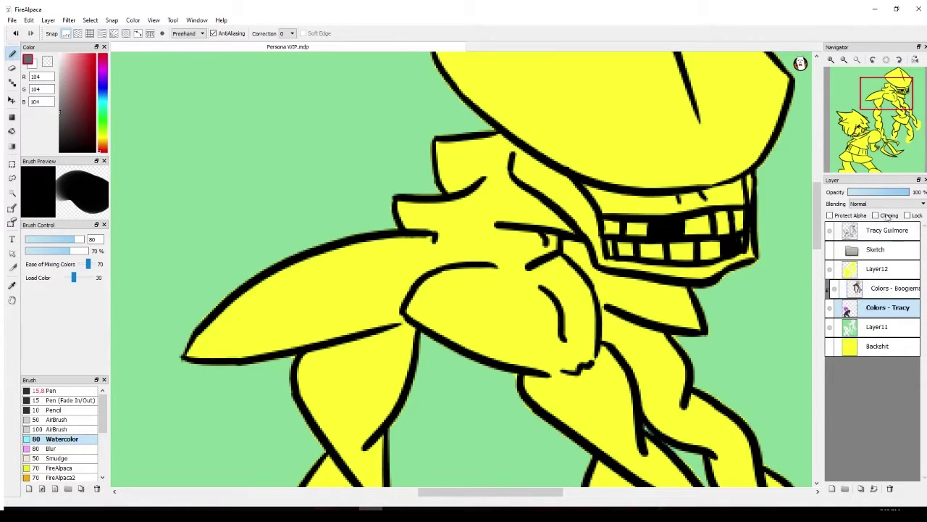
left_click(885, 215)
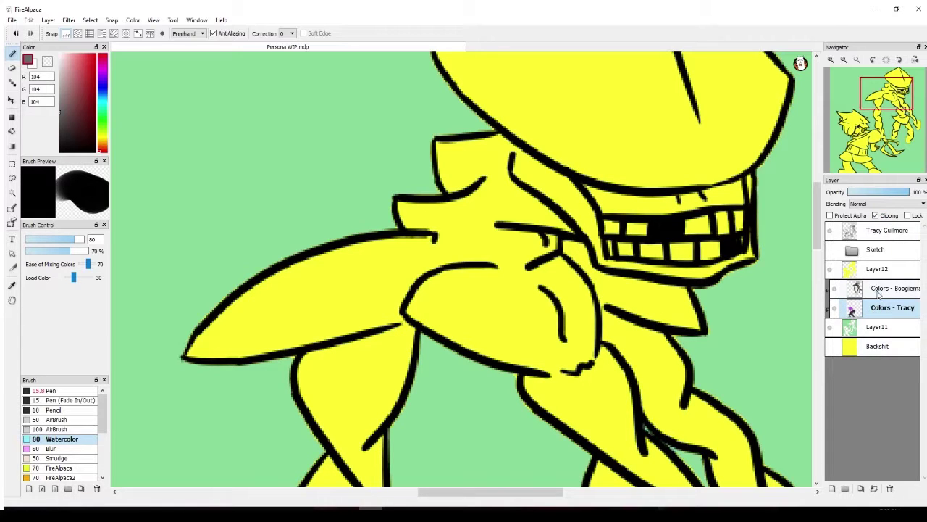
left_click_drag(878, 289, 880, 264)
left_click_drag(878, 310, 883, 281)
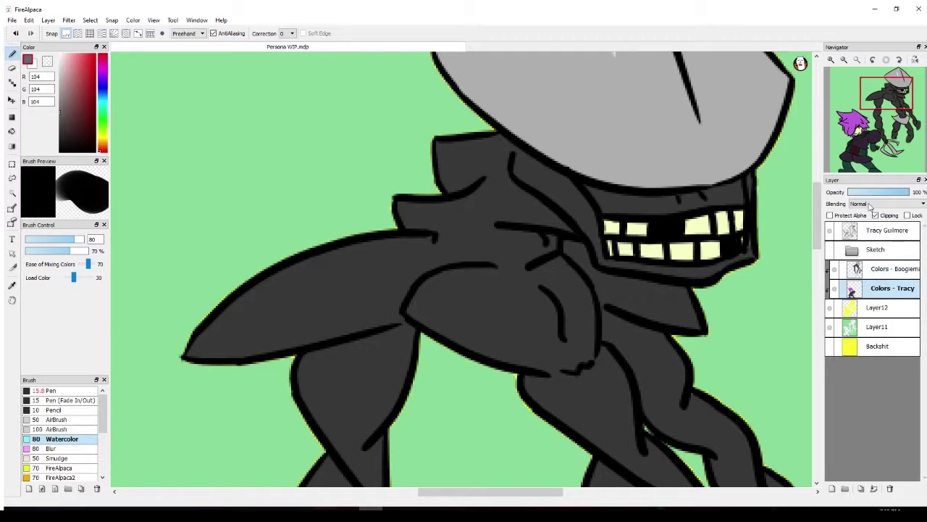
On the monster's Colors layer, paint soft grey highlights over the pointed shoulder and the upper part of the near arm
mouse_move(880, 136)
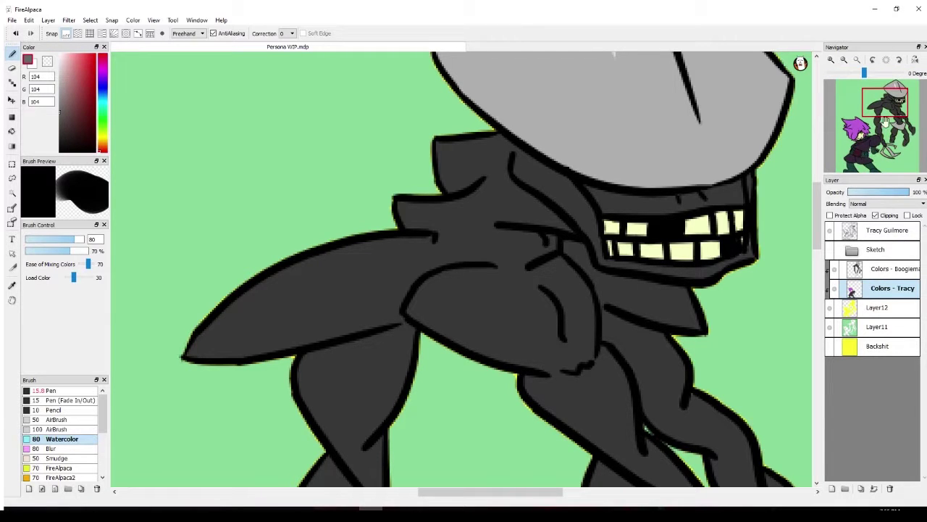
mouse_move(885, 108)
left_mouse_down()
mouse_move(878, 128)
mouse_move(875, 113)
left_mouse_up()
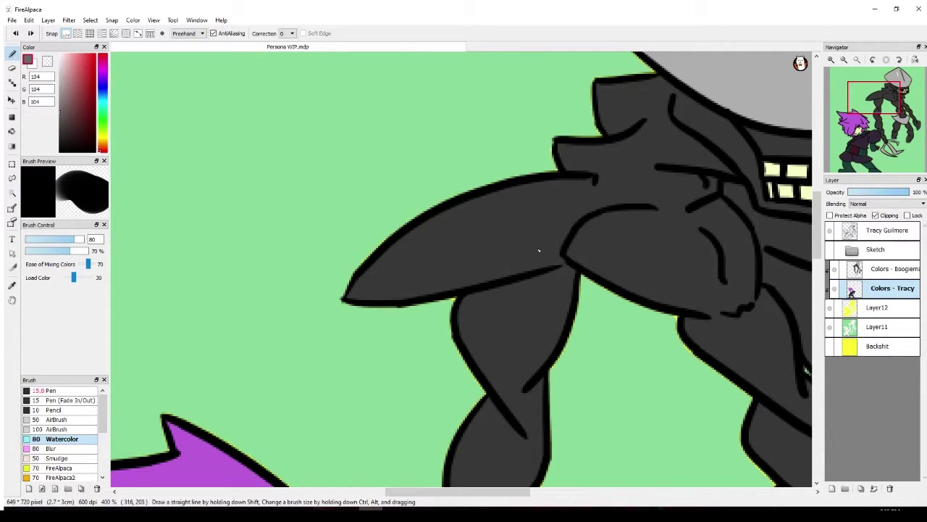
left_click(893, 272)
mouse_move(530, 217)
left_mouse_down()
mouse_move(478, 217)
mouse_move(528, 213)
mouse_move(423, 246)
left_mouse_up()
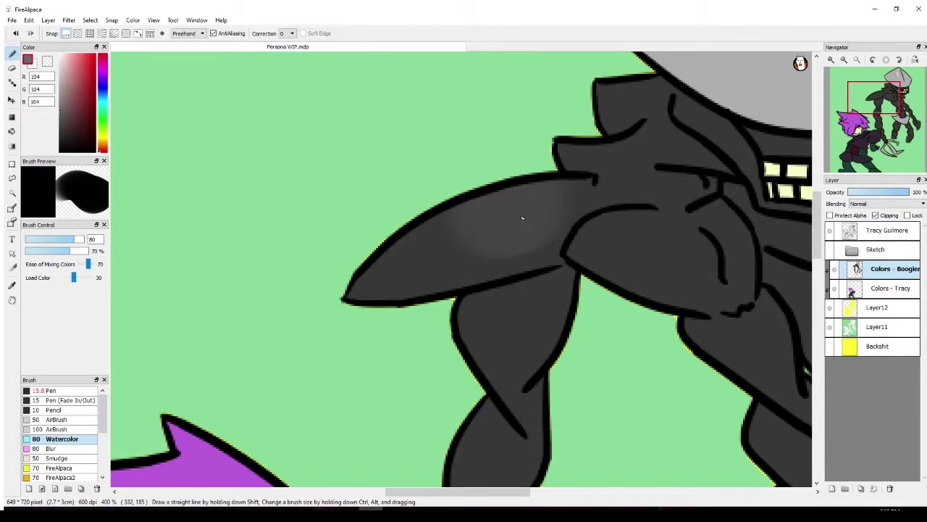
mouse_move(521, 218)
left_mouse_down()
mouse_move(529, 203)
mouse_move(497, 210)
mouse_move(362, 288)
left_mouse_up()
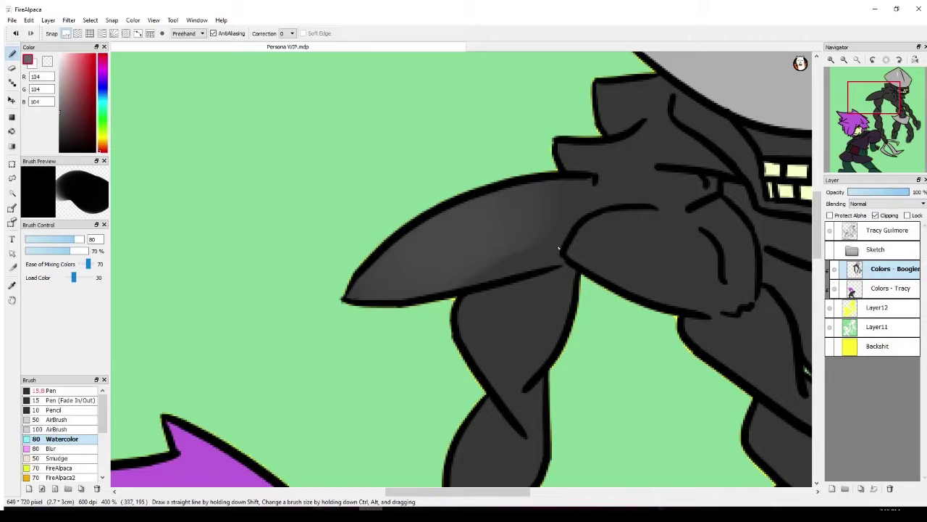
mouse_move(558, 248)
left_mouse_down()
mouse_move(500, 340)
mouse_move(511, 290)
mouse_move(507, 406)
mouse_move(547, 355)
left_mouse_up()
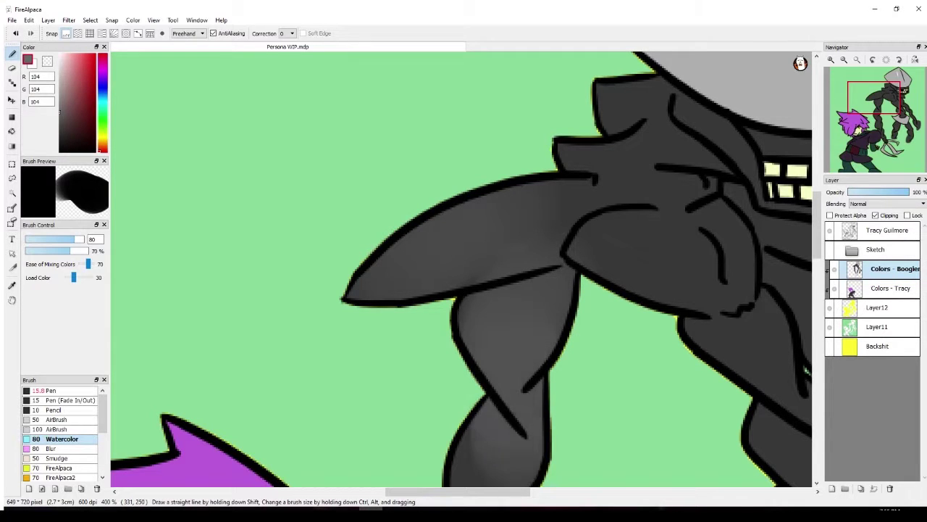
Paint grey highlights down the twisted middle of the monster's near arm, keeping the colour off the purple-haired character's cloak
mouse_move(875, 112)
left_mouse_down()
mouse_move(869, 134)
mouse_move(871, 122)
left_mouse_up()
left_click_drag(507, 193, 533, 290)
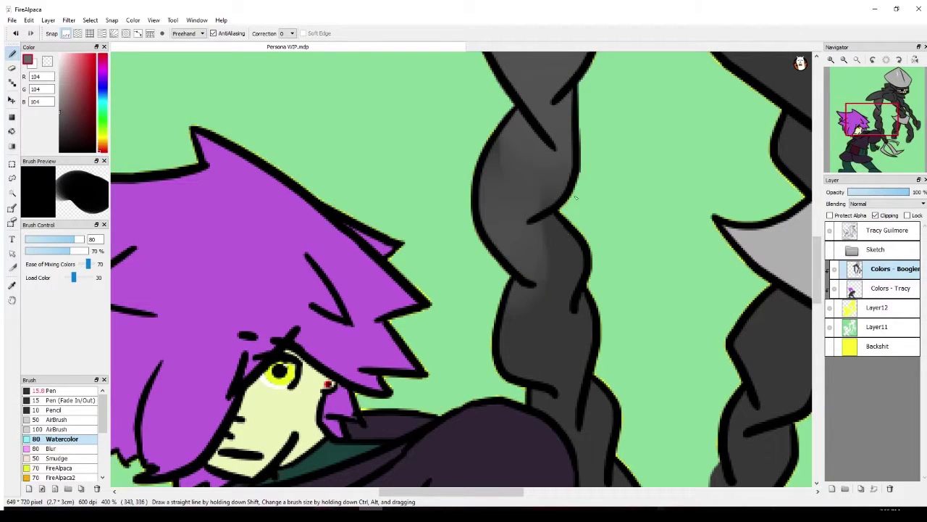
left_click_drag(565, 217, 521, 370)
left_click_drag(568, 310, 638, 479)
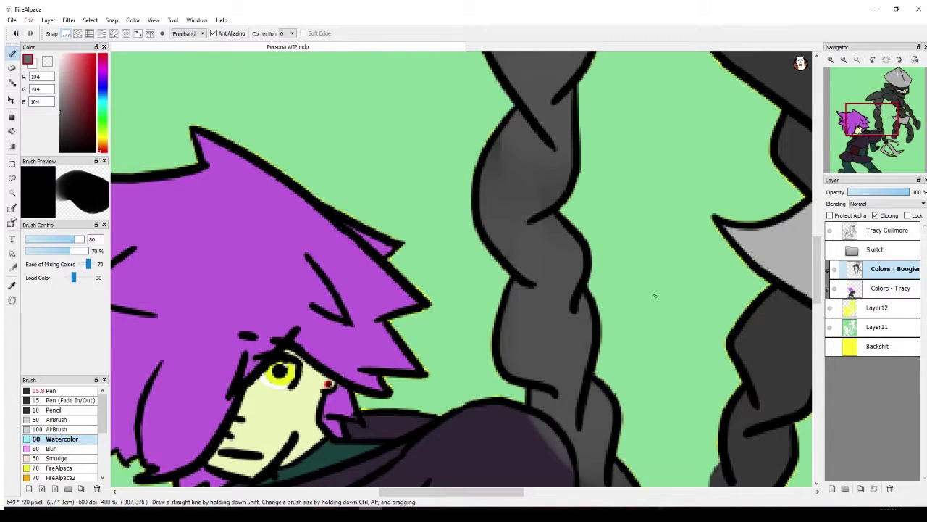
key("ctrl+z")
left_click_drag(594, 355, 644, 447)
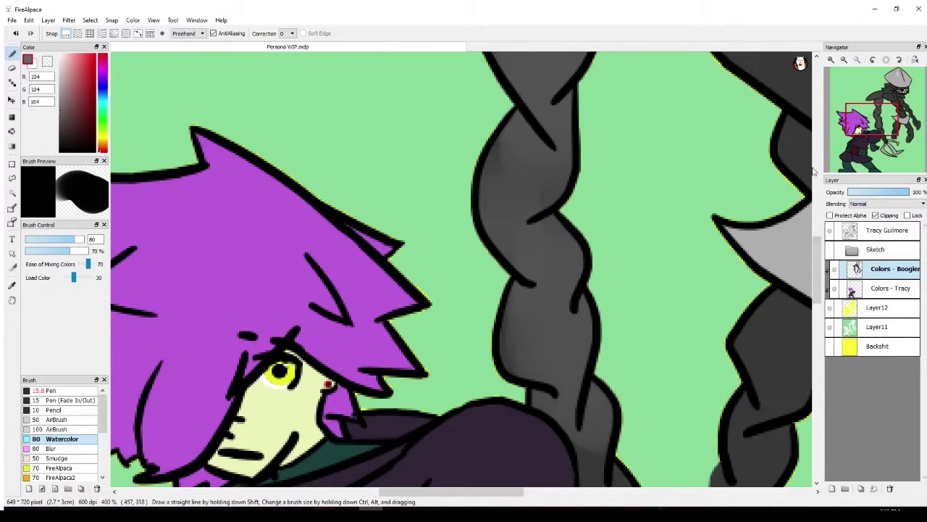
Highlight the monster's near forearm down to the claw and the leg closest to it with grey, undoing strokes that spill over
left_click_drag(869, 121, 874, 141)
left_click_drag(506, 257, 509, 275)
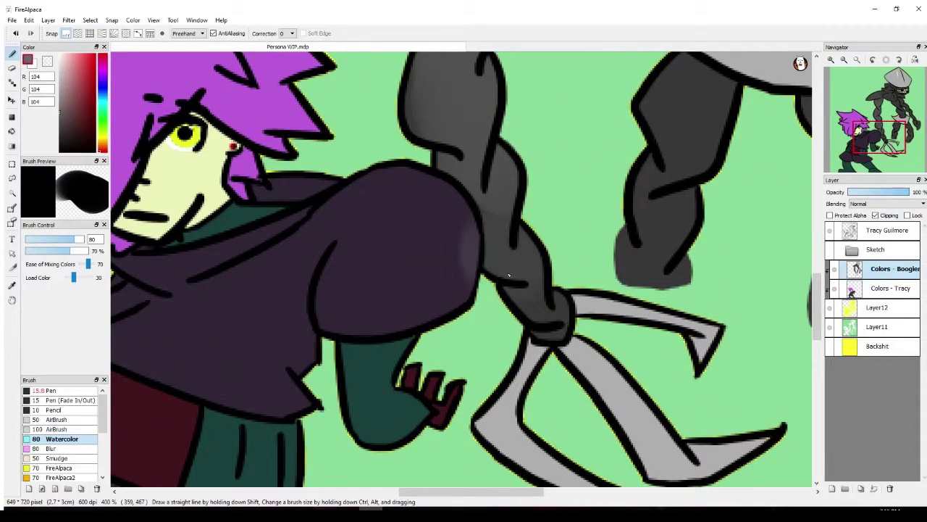
key("ctrl+z")
key("ctrl+y")
key("ctrl+z")
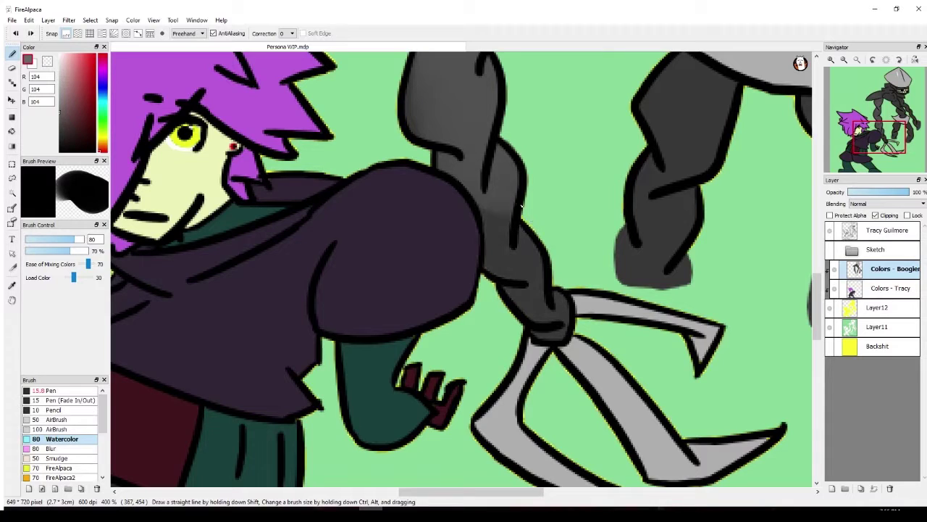
mouse_move(525, 232)
left_mouse_down()
mouse_move(553, 251)
mouse_move(521, 297)
mouse_move(538, 269)
left_mouse_up()
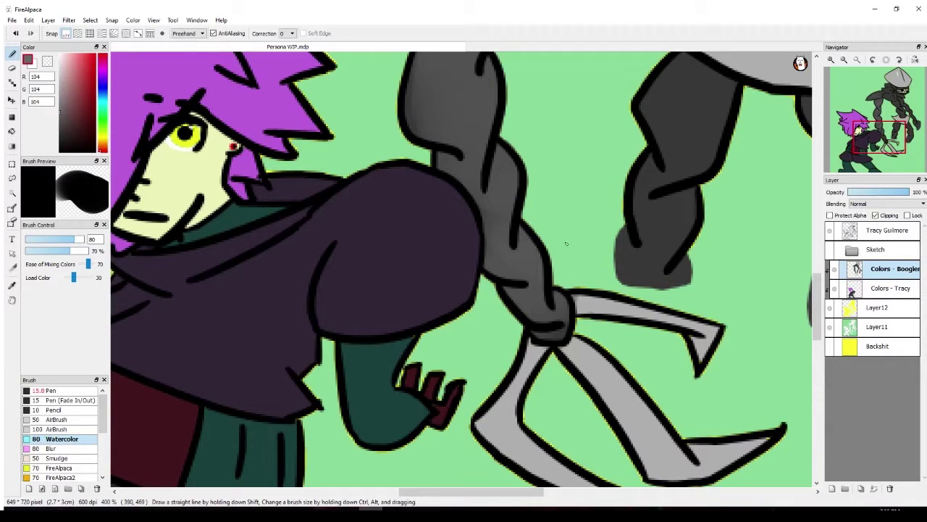
mouse_move(690, 92)
left_mouse_down()
mouse_move(676, 247)
mouse_move(622, 258)
left_mouse_up()
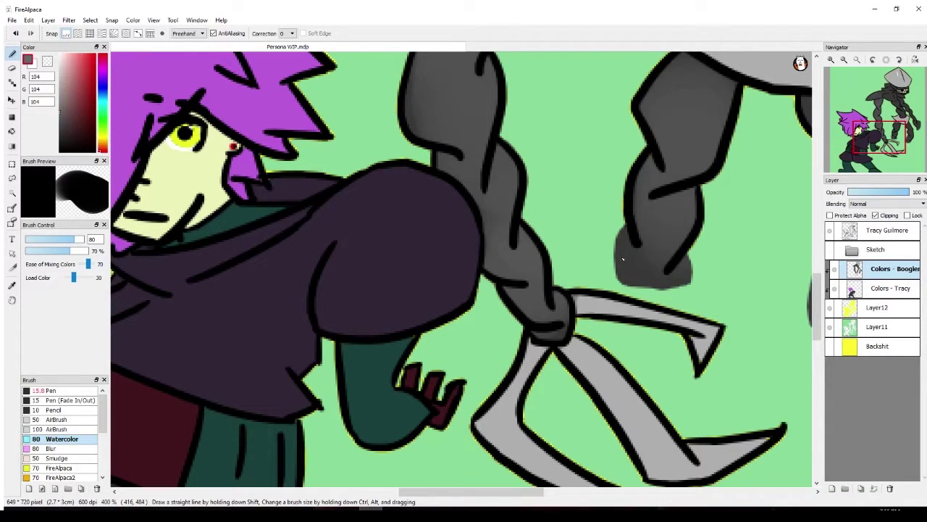
left_click_drag(862, 138, 897, 137)
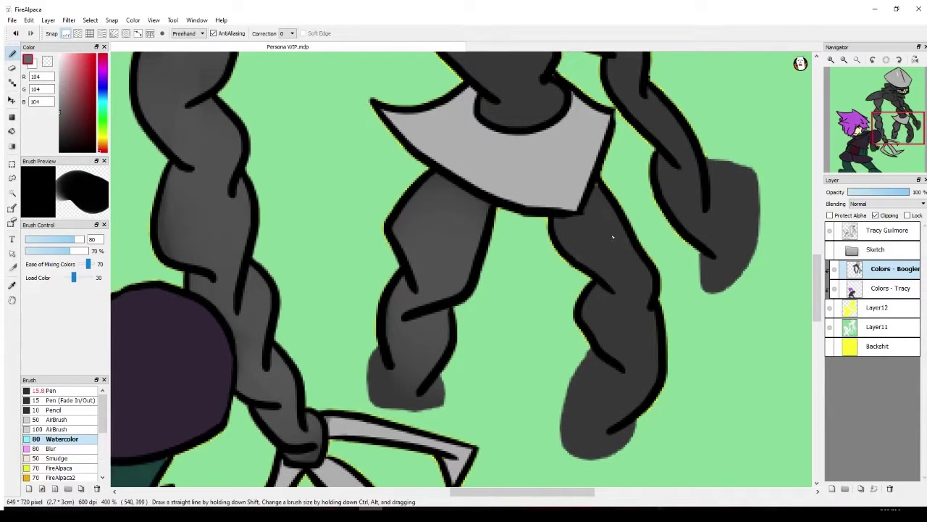
left_click_drag(612, 236, 601, 376)
key("ctrl+z")
left_click_drag(572, 213, 595, 395)
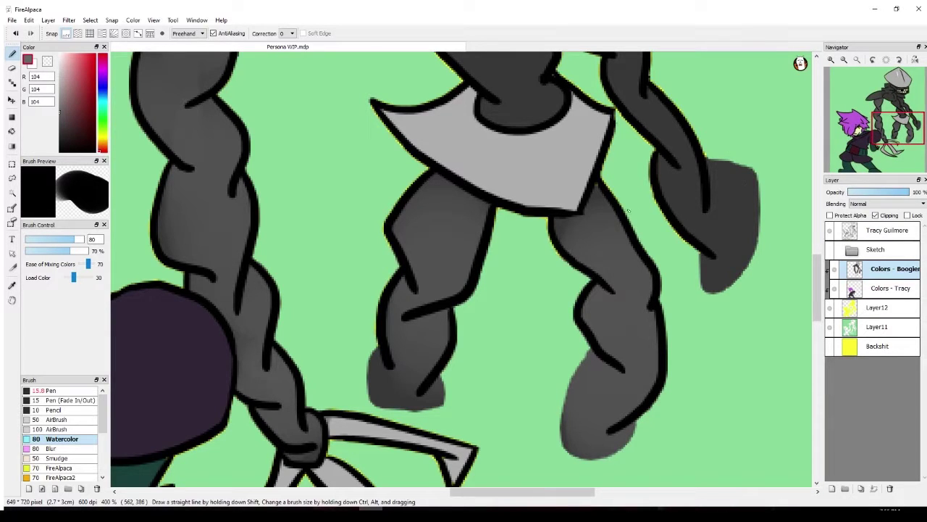
key("ctrl+z")
left_click_drag(576, 210, 616, 271)
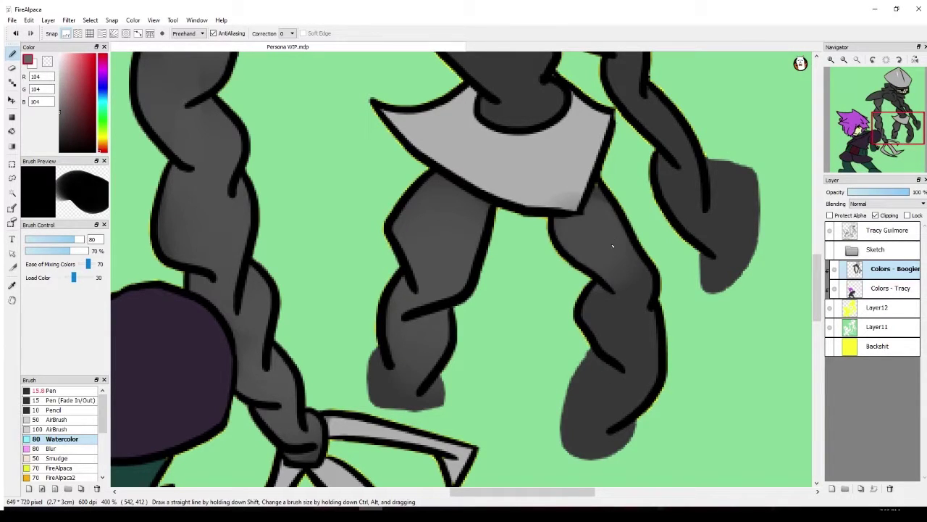
key("ctrl+z")
left_click_drag(580, 214, 635, 298)
key("ctrl+z")
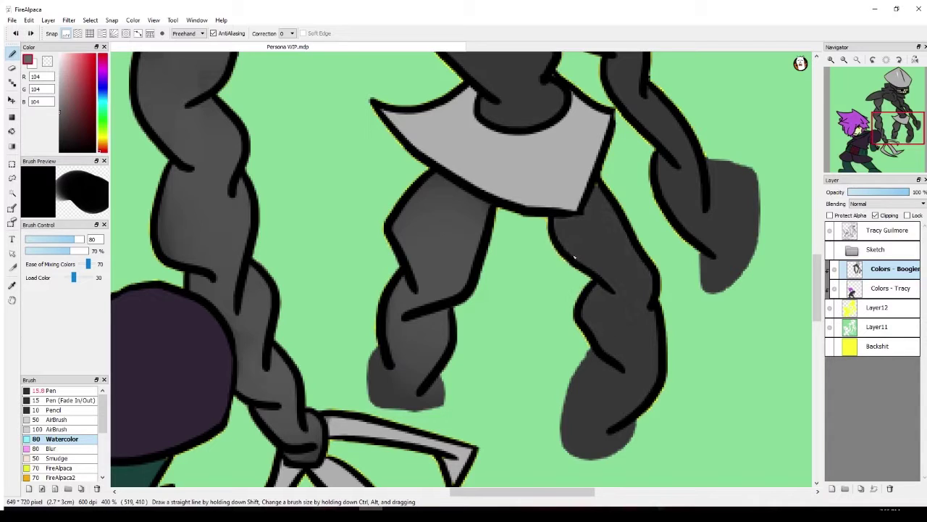
left_click_drag(578, 213, 623, 259)
key("ctrl+z")
Paint grey highlights on the monster's far leg from below the loincloth to the foot, redoing unsatisfactory strokes
left_click_drag(580, 218, 581, 310)
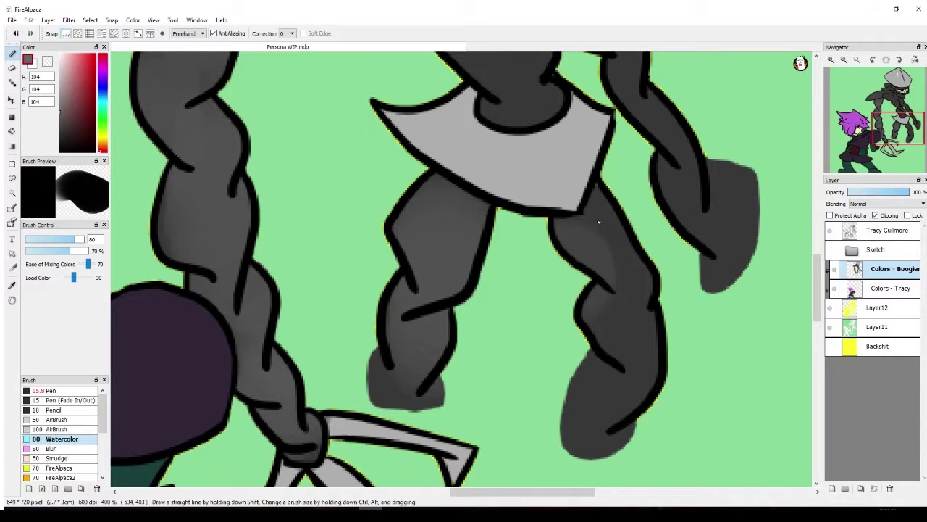
left_click_drag(580, 214, 623, 304)
key("ctrl+z")
left_click_drag(579, 215, 631, 319)
key("ctrl+z")
mouse_move(579, 214)
left_mouse_down()
mouse_move(626, 283)
mouse_move(629, 446)
left_mouse_up()
Paint grey highlights over the monster's chest, twisted waist and far arm
scroll(478, 137, "up", 5)
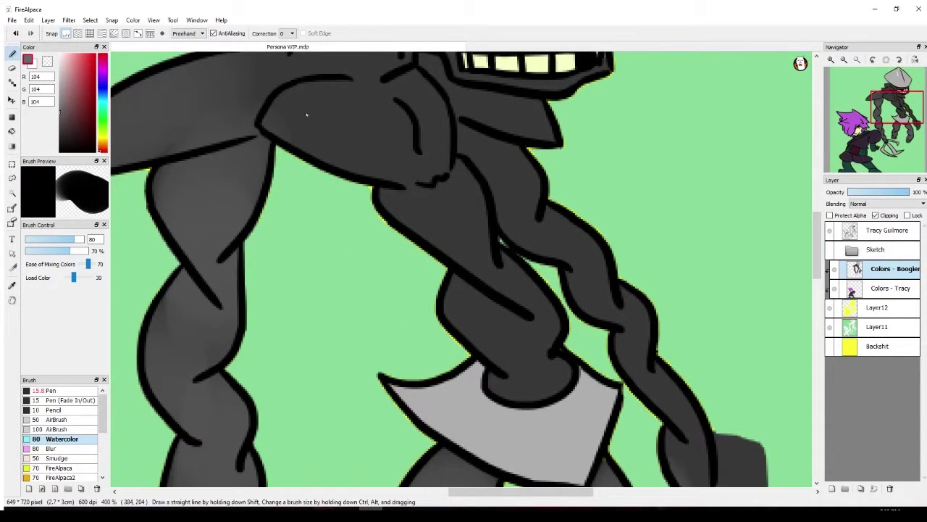
mouse_move(306, 113)
left_mouse_down()
mouse_move(507, 333)
mouse_move(540, 330)
mouse_move(551, 373)
left_mouse_up()
key("ctrl+z")
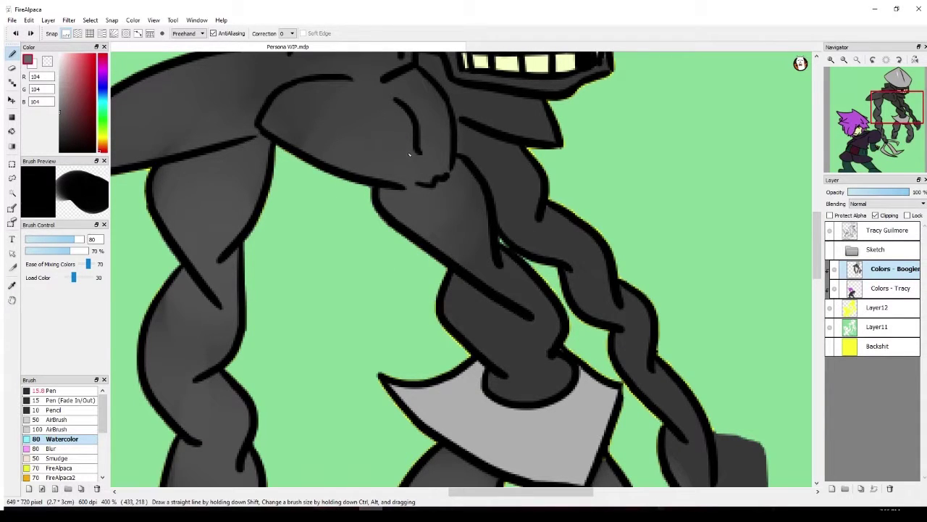
mouse_move(456, 145)
left_mouse_down()
mouse_move(475, 217)
mouse_move(541, 305)
left_mouse_up()
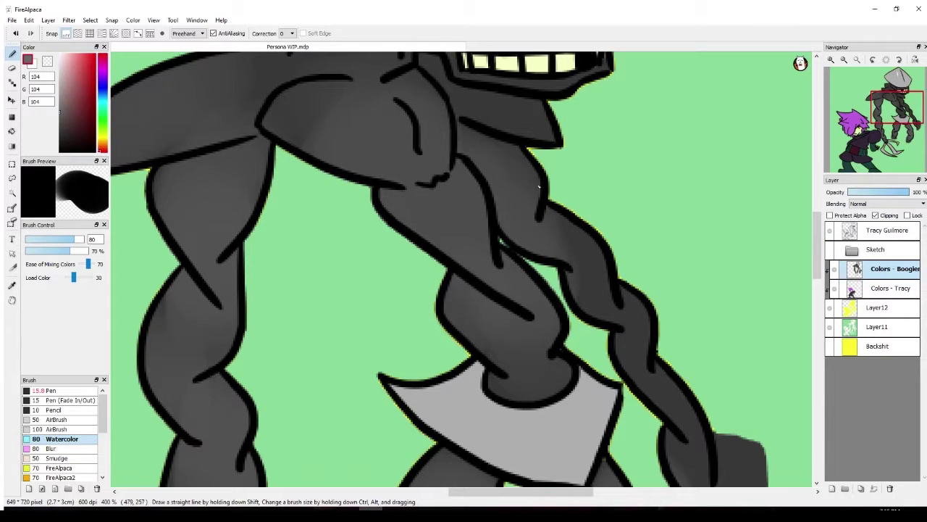
left_click_drag(565, 195, 655, 384)
mouse_move(626, 318)
left_mouse_down()
mouse_move(663, 381)
mouse_move(672, 374)
mouse_move(691, 410)
left_mouse_up()
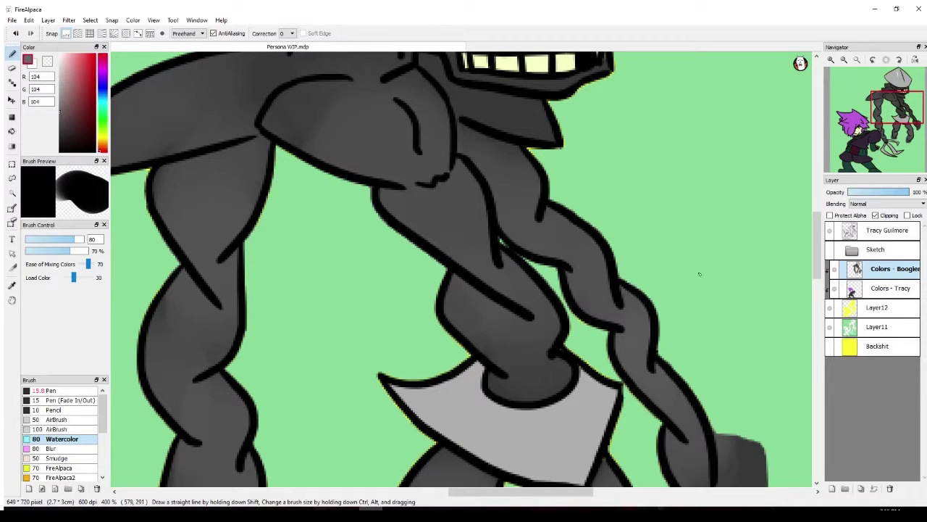
Paint grey highlights across the monster's shoulder, back and neck, undoing the stroke that spills onto the hat and teeth
left_click_drag(413, 101, 562, 246)
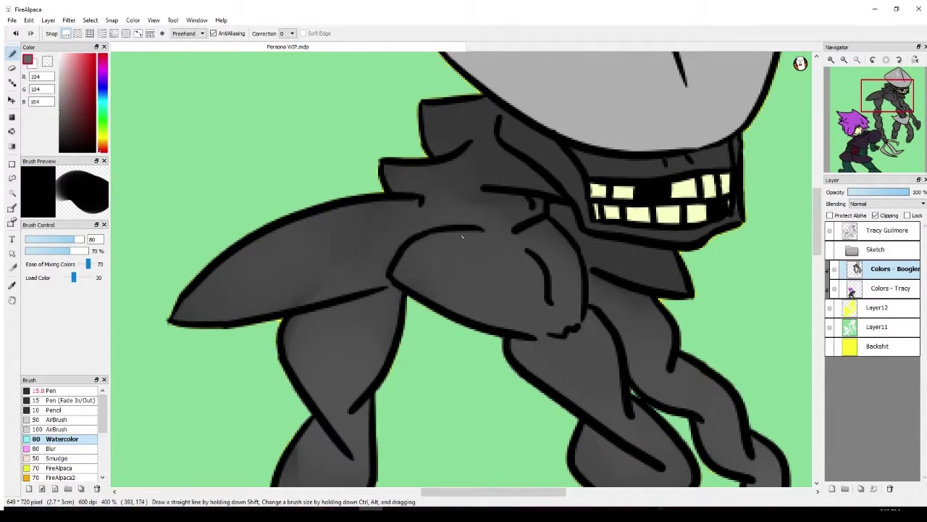
mouse_move(462, 236)
left_mouse_down()
mouse_move(529, 253)
mouse_move(505, 222)
mouse_move(530, 221)
mouse_move(534, 205)
mouse_move(520, 184)
left_mouse_up()
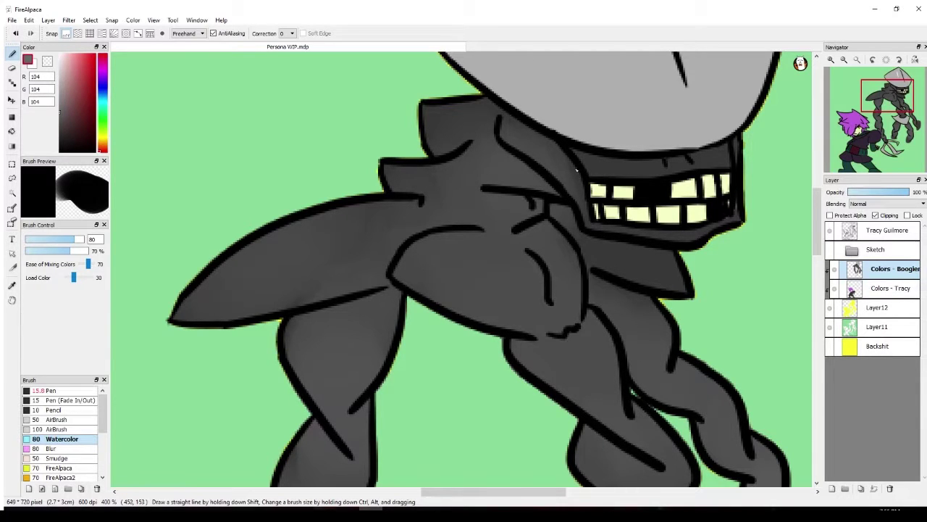
left_click_drag(577, 171, 560, 228)
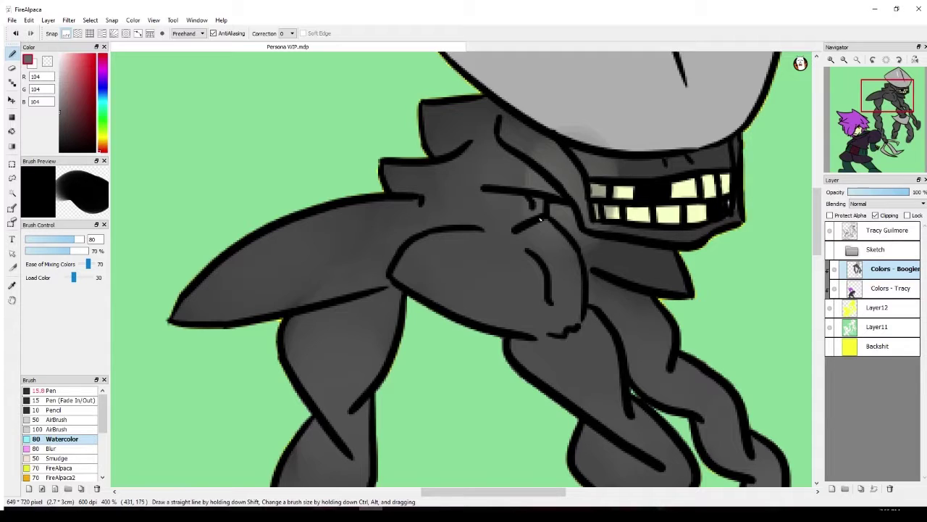
key("ctrl+z")
key("ctrl+y")
key("ctrl+z")
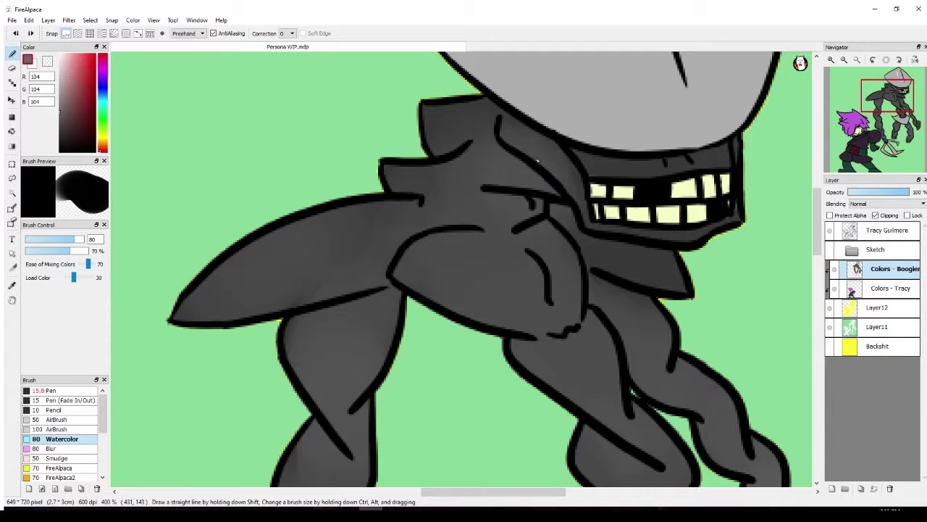
Highlight the monster's neck and the collar spike beneath its jaw with grey, undoing strokes that tint the teeth
left_click_drag(576, 145, 542, 190)
key("ctrl+z")
key("ctrl+y")
key("ctrl+z")
key("ctrl+y")
key("ctrl+z")
key("ctrl+y")
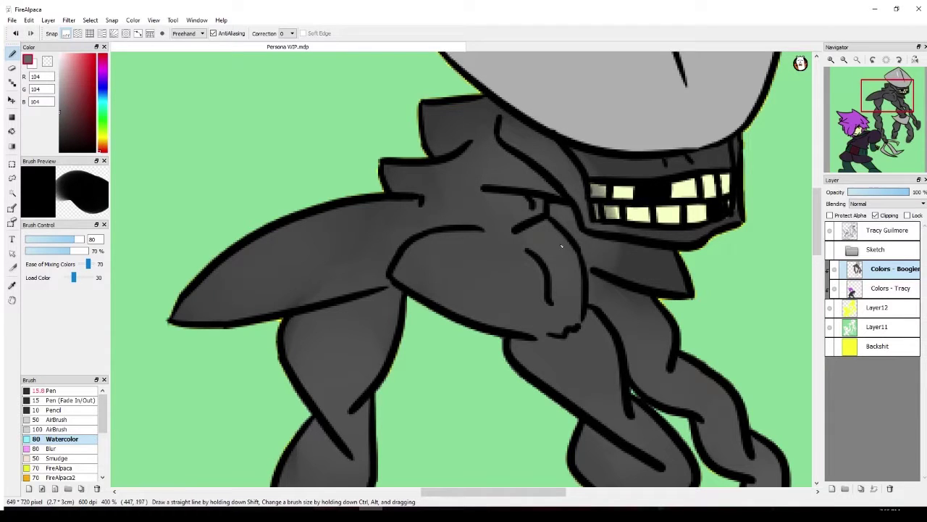
key("ctrl+z")
key("ctrl+y")
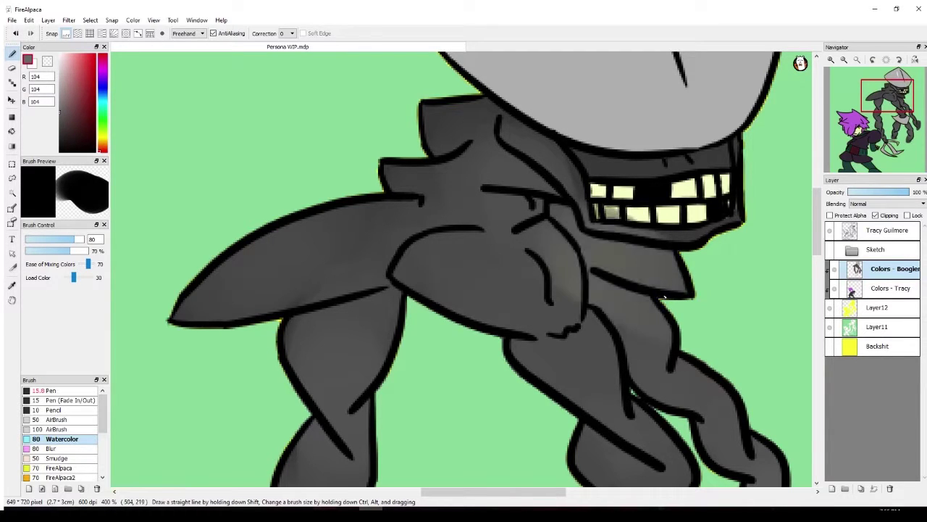
key("ctrl+z")
key("ctrl+y")
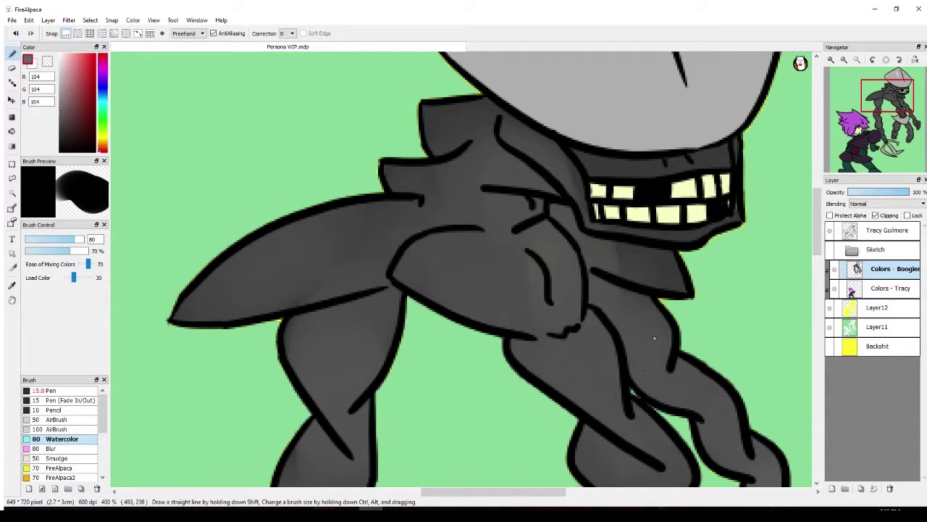
Shade the monster's conical hat with soft, darker grey strokes from brim to tip, making the side above its face darkest
left_click_drag(885, 109, 897, 80)
left_click_drag(304, 225, 376, 174)
left_click_drag(395, 218, 445, 185)
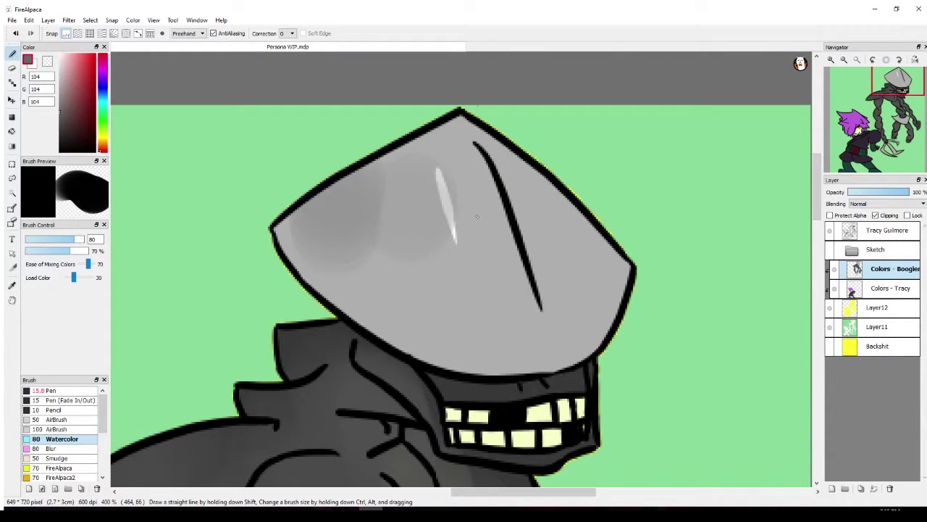
mouse_move(477, 216)
left_mouse_down()
mouse_move(541, 309)
mouse_move(596, 285)
mouse_move(463, 315)
mouse_move(397, 254)
mouse_move(352, 284)
left_mouse_up()
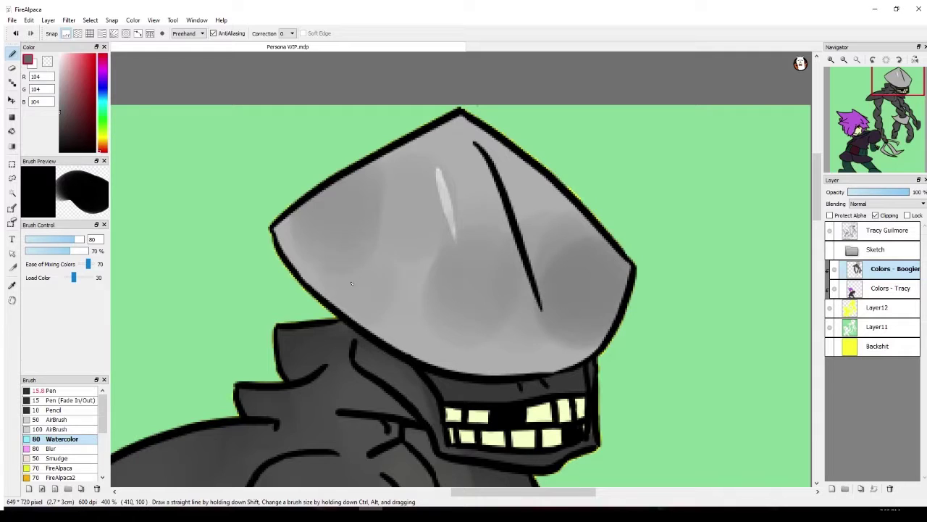
mouse_move(452, 243)
left_mouse_down()
mouse_move(507, 217)
mouse_move(543, 265)
left_mouse_up()
left_click_drag(492, 348, 539, 260)
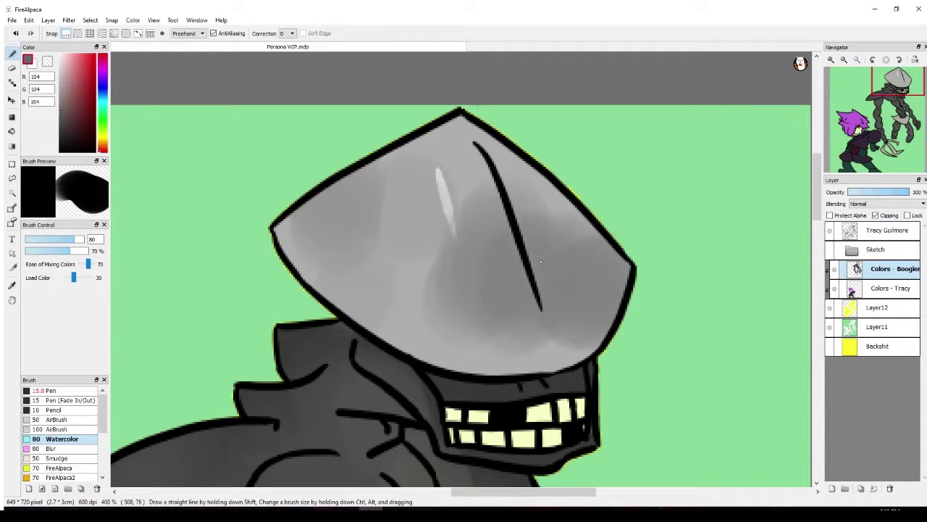
mouse_move(550, 326)
left_mouse_down()
mouse_move(478, 362)
mouse_move(392, 217)
mouse_move(442, 171)
left_mouse_up()
left_click_drag(434, 210, 486, 123)
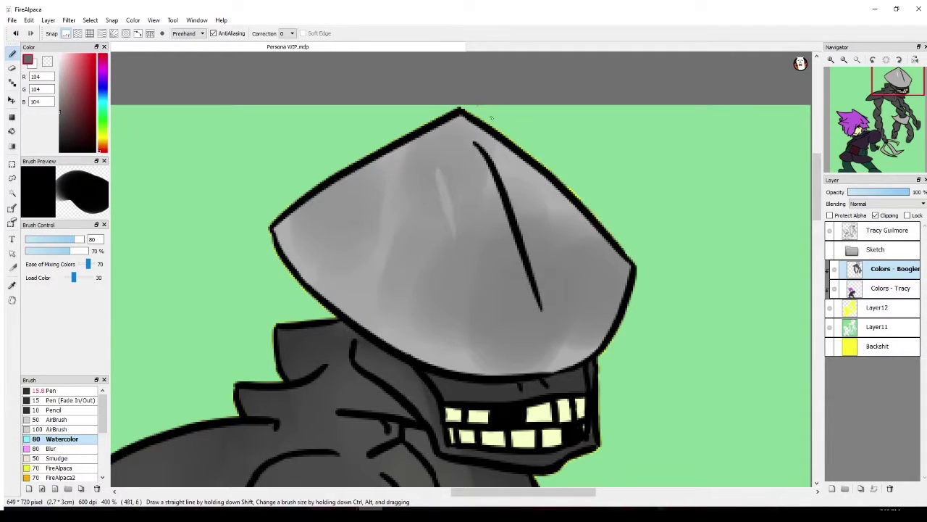
left_click_drag(569, 218, 595, 284)
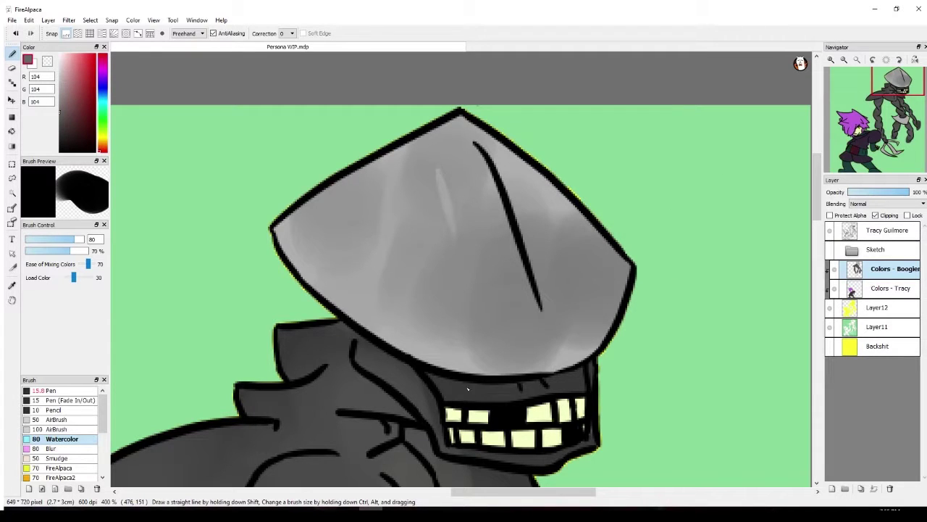
Brush soft grey over the monster's face beneath the hat brim and across its teeth
left_click_drag(464, 369, 568, 345)
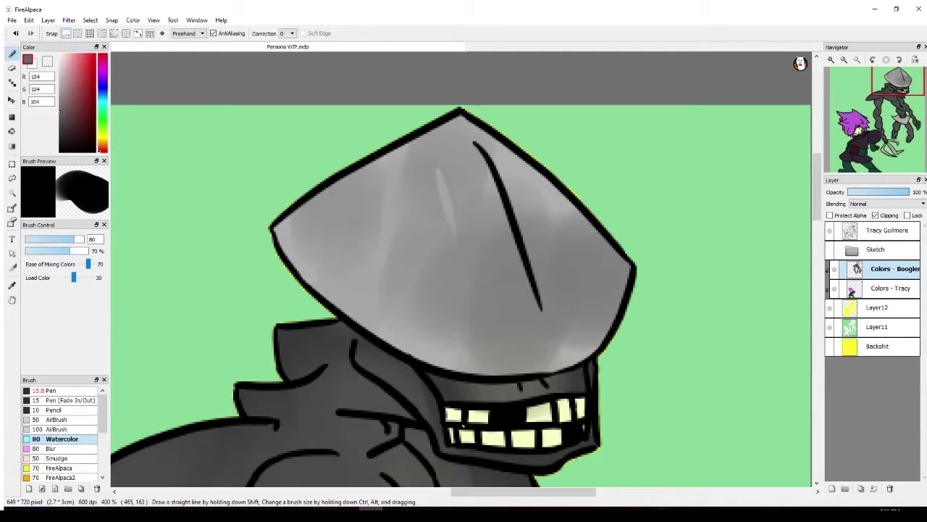
mouse_move(462, 426)
left_mouse_down()
mouse_move(527, 430)
mouse_move(581, 403)
left_mouse_up()
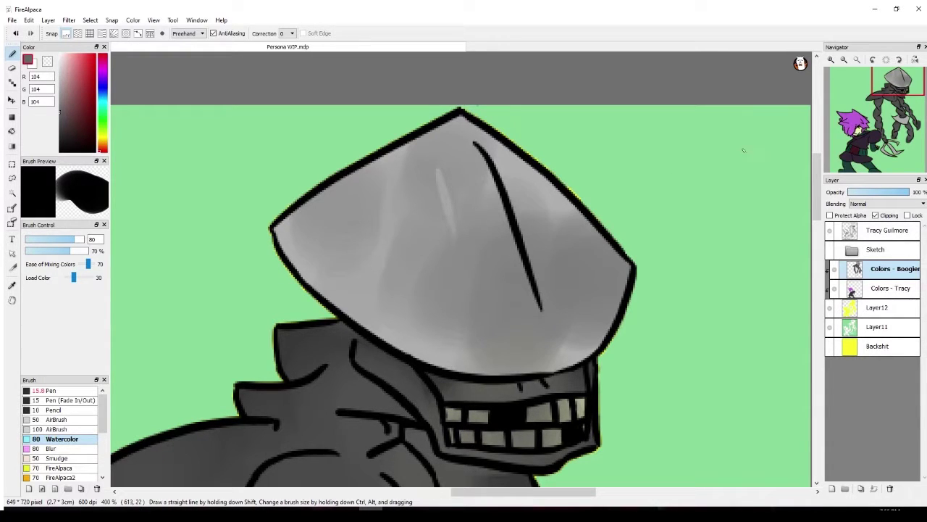
left_click_drag(875, 107, 900, 136)
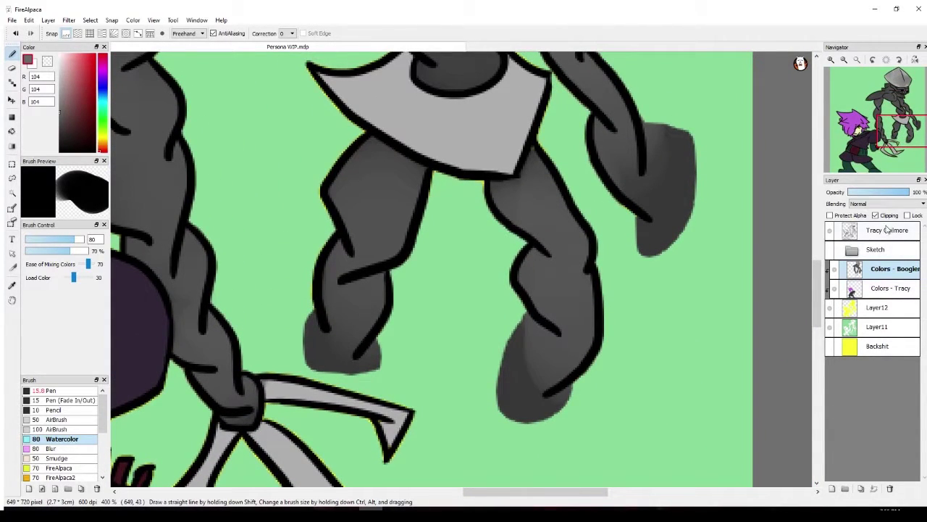
left_click(887, 230)
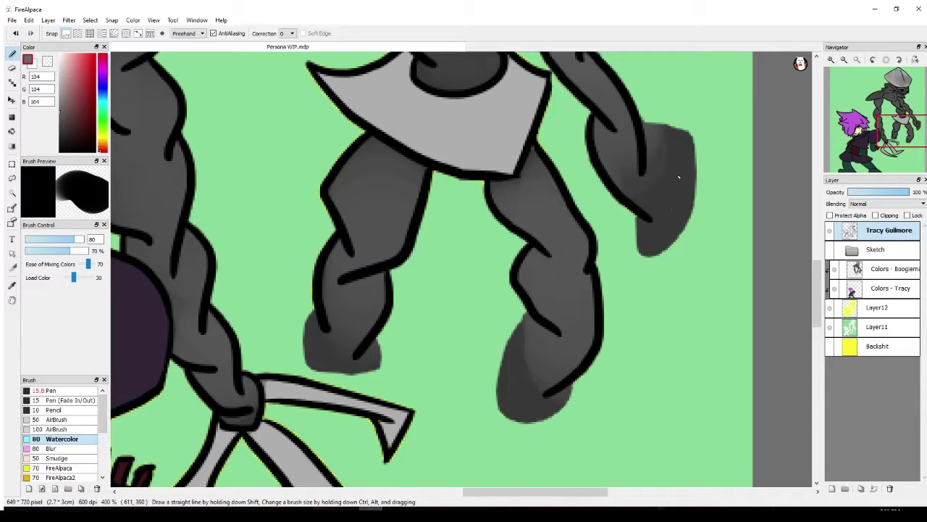
left_click_drag(679, 177, 639, 333)
key("ctrl+z")
On the monster's colour layer, paint lighter grey over the unoutlined far hand and both feet
left_click(884, 271)
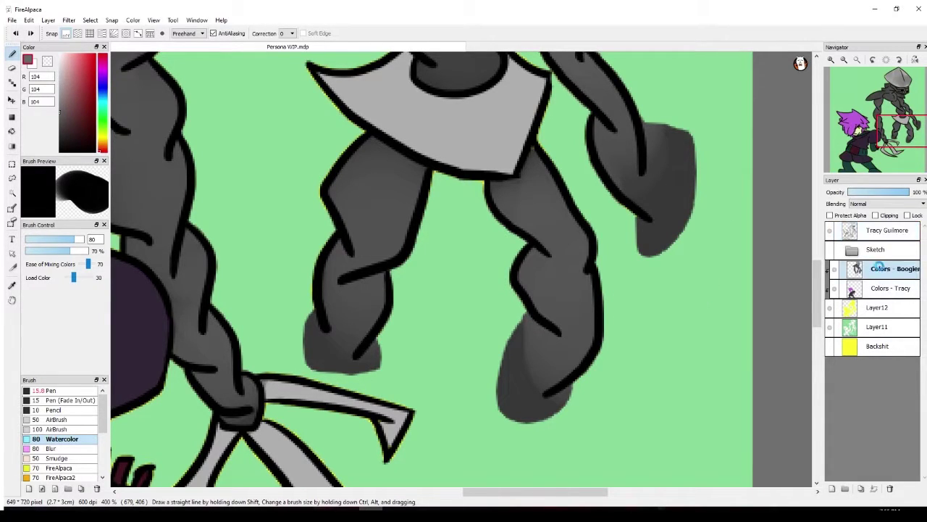
mouse_move(678, 162)
left_mouse_down()
mouse_move(671, 255)
mouse_move(625, 125)
mouse_move(639, 155)
left_mouse_up()
left_click_drag(517, 396, 511, 337)
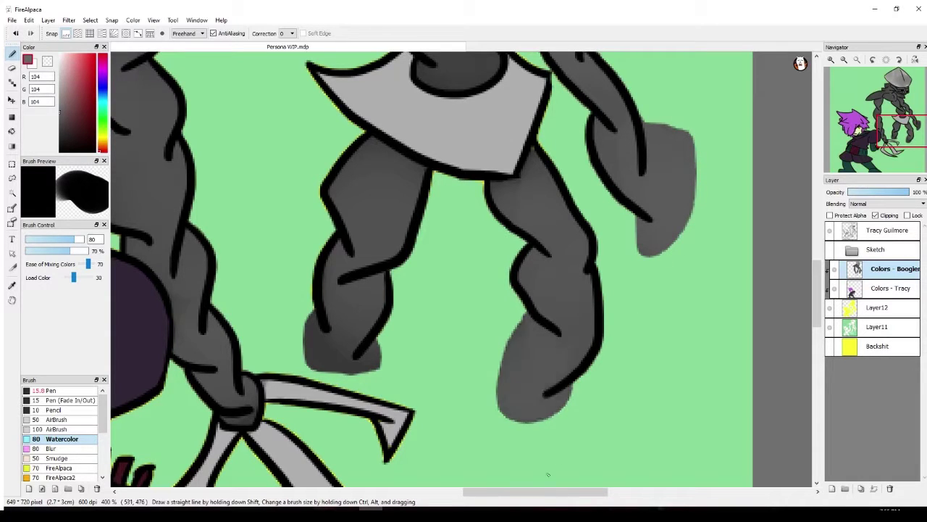
mouse_move(305, 335)
left_mouse_down()
mouse_move(341, 355)
mouse_move(307, 342)
mouse_move(316, 327)
mouse_move(384, 365)
mouse_move(319, 346)
mouse_move(348, 338)
left_mouse_up()
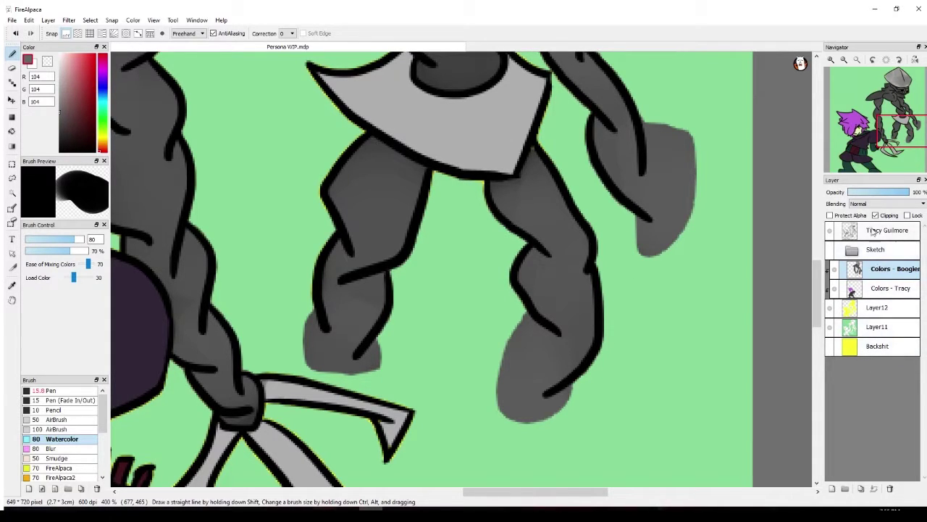
left_click(884, 234)
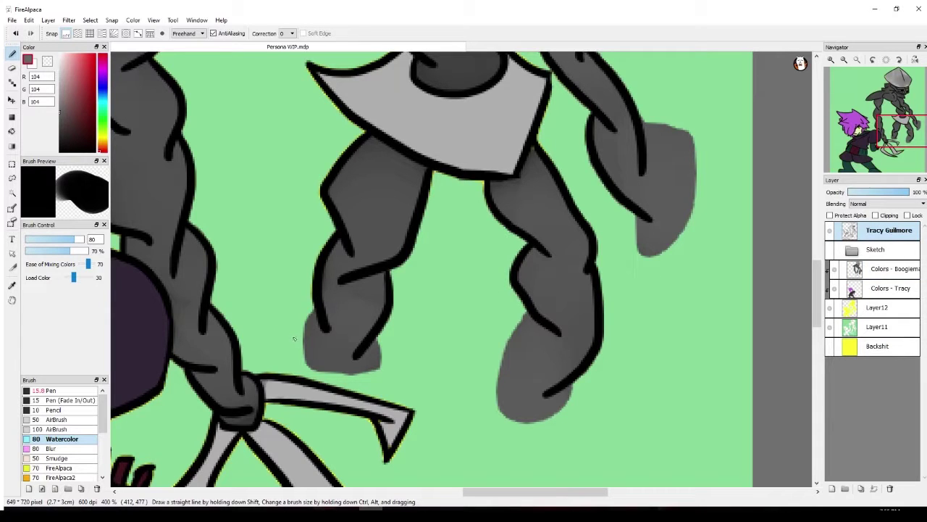
mouse_move(294, 339)
left_mouse_down()
mouse_move(293, 330)
mouse_move(335, 327)
left_mouse_up()
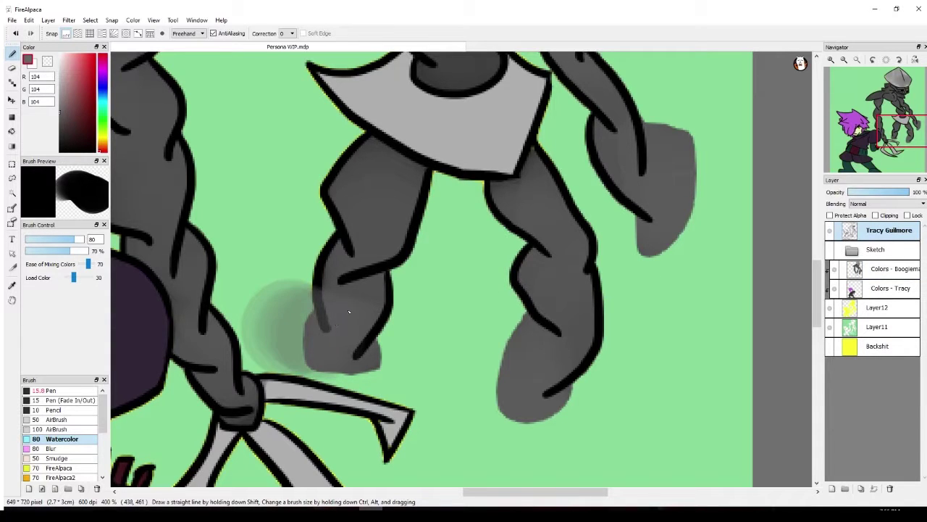
key("ctrl+z")
key("ctrl+z")
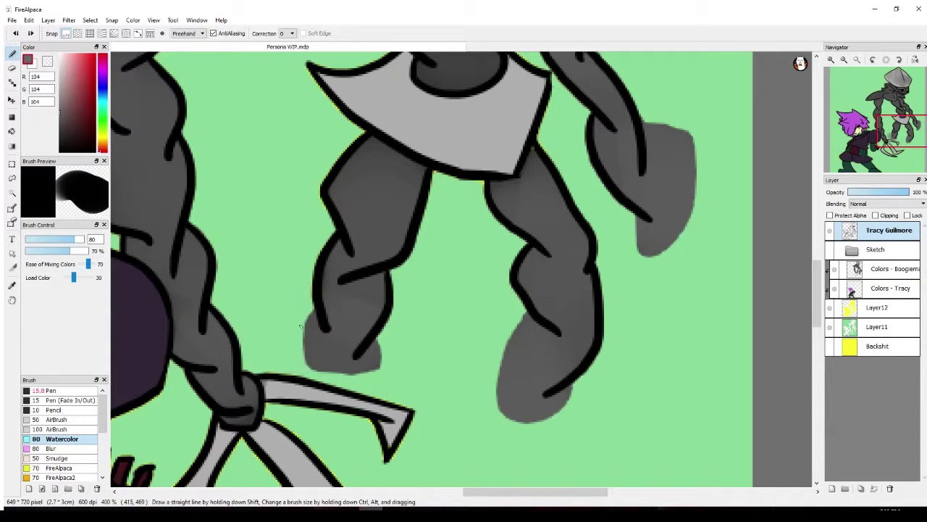
mouse_move(301, 326)
left_mouse_down()
mouse_move(293, 323)
mouse_move(303, 332)
left_mouse_up()
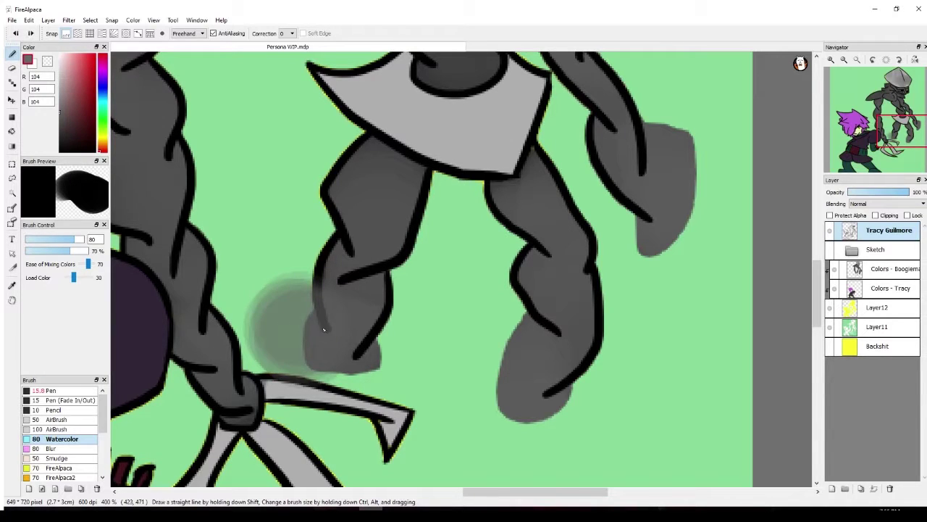
key("ctrl+z")
key("ctrl+z")
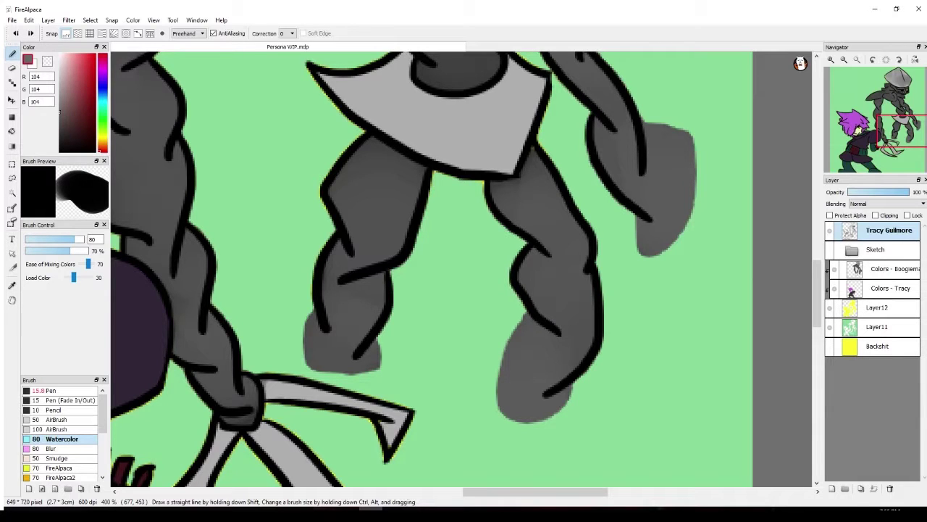
Add a new layer and move it between Layer12 and Layer11
left_click(832, 488)
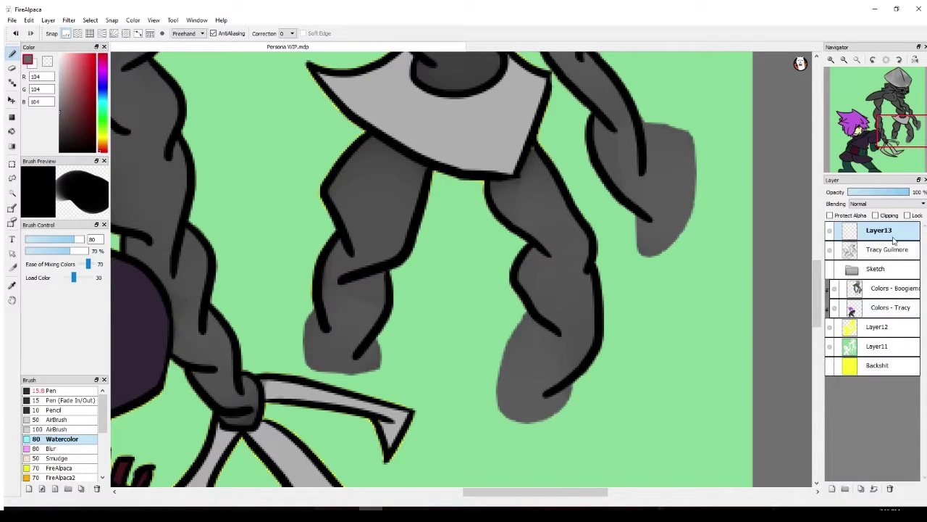
left_click_drag(887, 236, 897, 344)
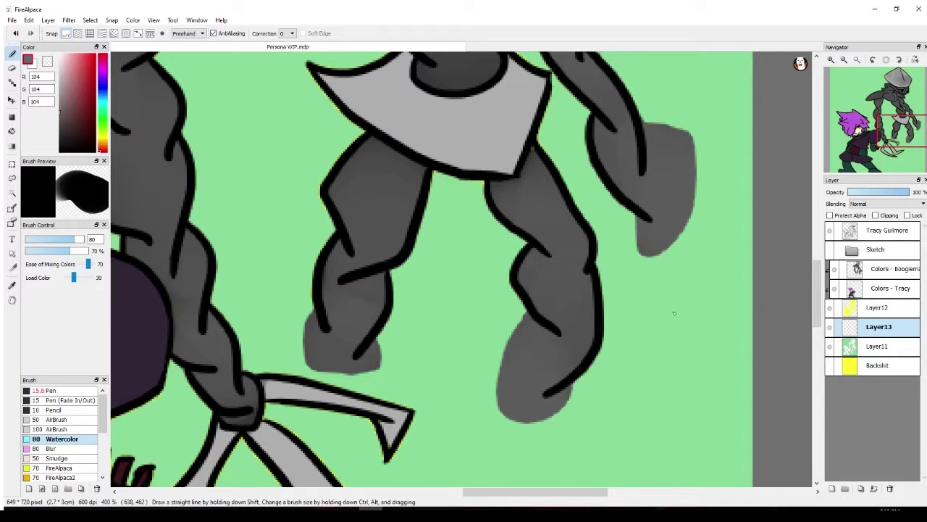
mouse_move(324, 337)
left_mouse_down()
mouse_move(350, 376)
mouse_move(307, 363)
mouse_move(299, 372)
mouse_move(362, 419)
left_mouse_up()
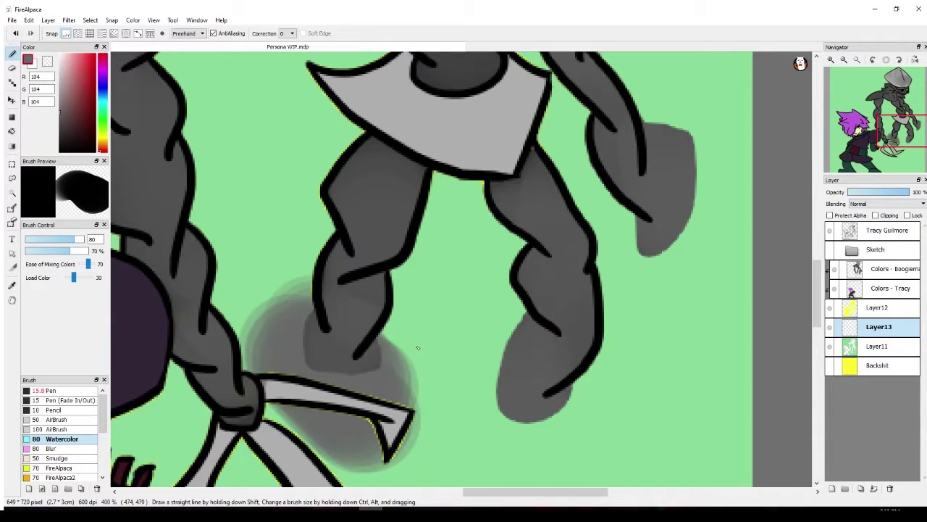
key("ctrl+z")
mouse_move(325, 347)
left_mouse_down()
mouse_move(286, 340)
mouse_move(348, 395)
mouse_move(318, 439)
mouse_move(324, 385)
mouse_move(282, 304)
mouse_move(362, 435)
left_mouse_up()
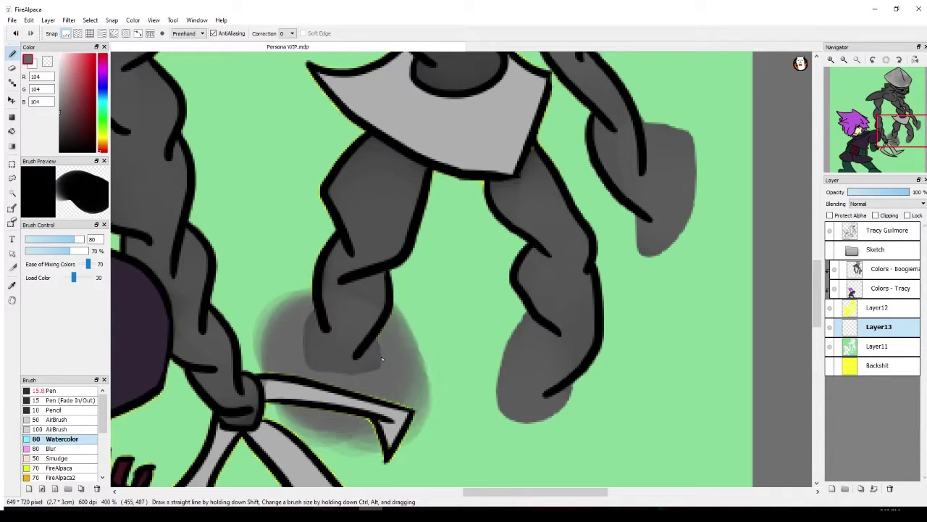
key("ctrl+z")
key("ctrl+z")
mouse_move(315, 325)
left_mouse_down()
mouse_move(269, 312)
mouse_move(341, 348)
mouse_move(323, 427)
mouse_move(348, 341)
mouse_move(243, 326)
mouse_move(348, 445)
mouse_move(342, 369)
left_mouse_up()
mouse_move(548, 379)
left_mouse_down()
mouse_move(529, 426)
mouse_move(568, 456)
mouse_move(605, 406)
mouse_move(434, 420)
left_mouse_up()
mouse_move(586, 395)
left_mouse_down()
mouse_move(495, 356)
mouse_move(451, 439)
left_mouse_up()
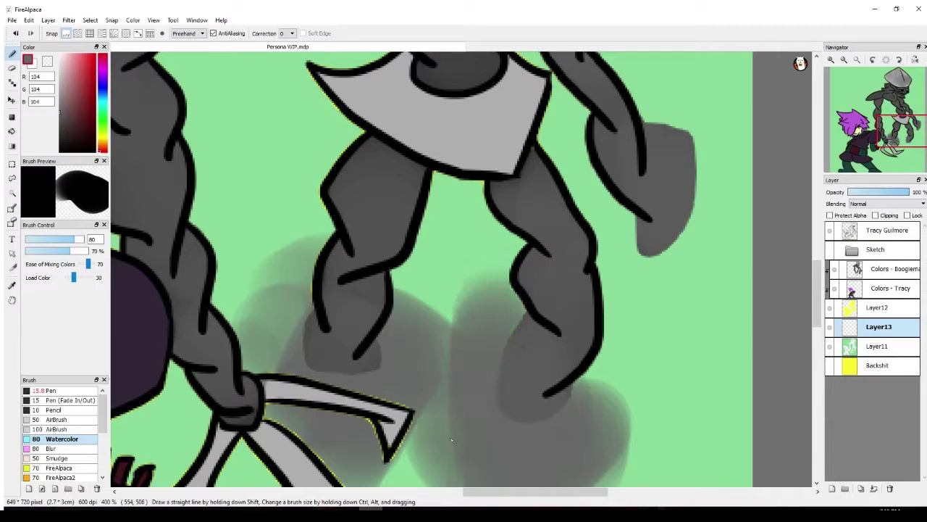
mouse_move(575, 365)
left_mouse_down()
mouse_move(435, 434)
mouse_move(554, 342)
left_mouse_up()
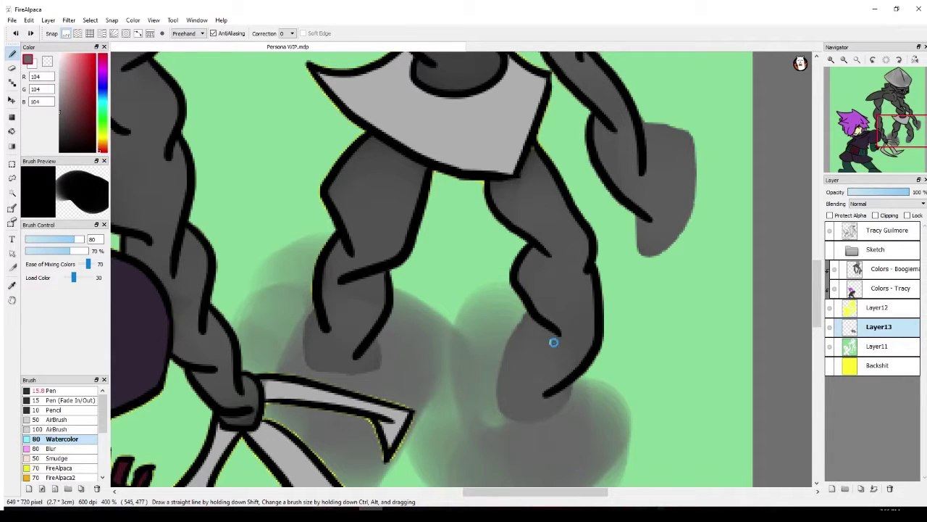
key("ctrl+z")
key("ctrl+z")
key("ctrl+z")
key("ctrl+z")
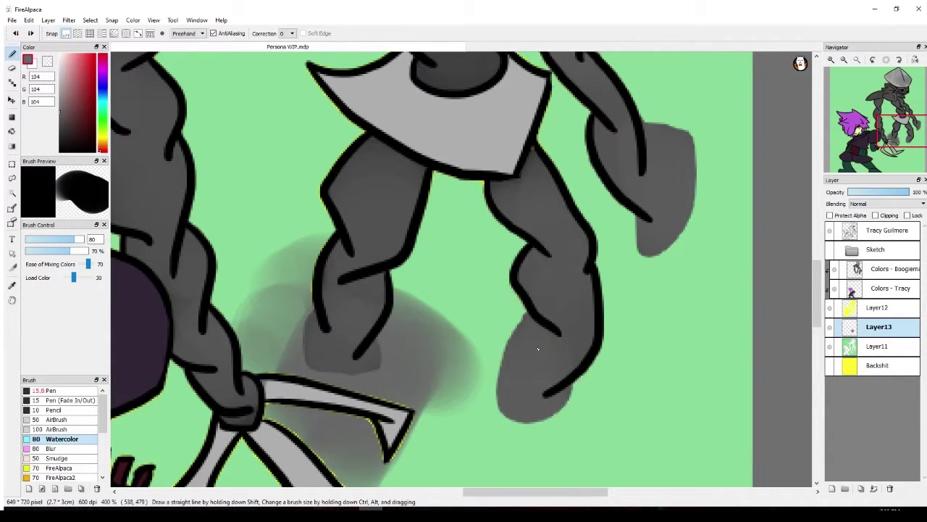
key("ctrl+z")
key("ctrl+z")
key("ctrl+z")
key("ctrl+z")
key("ctrl+z")
key("ctrl+z")
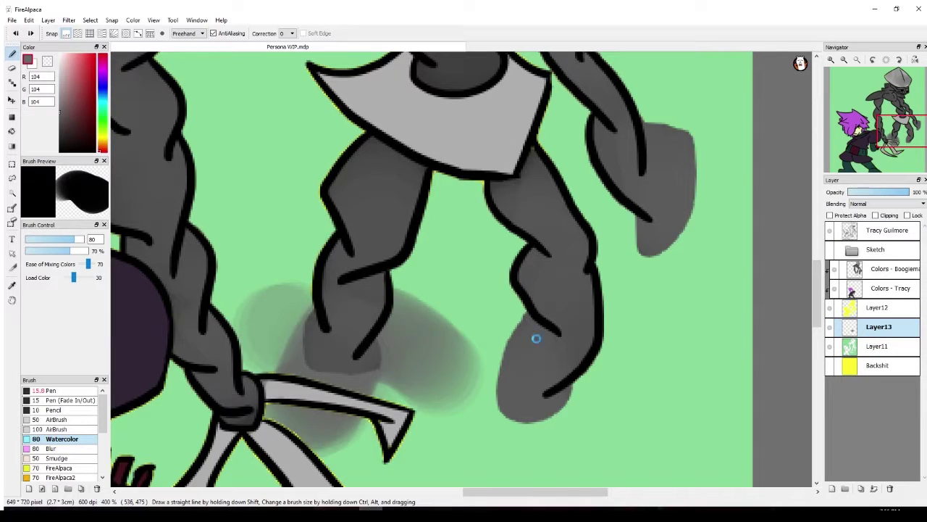
key("ctrl+z")
key("ctrl+z")
key("ctrl+z")
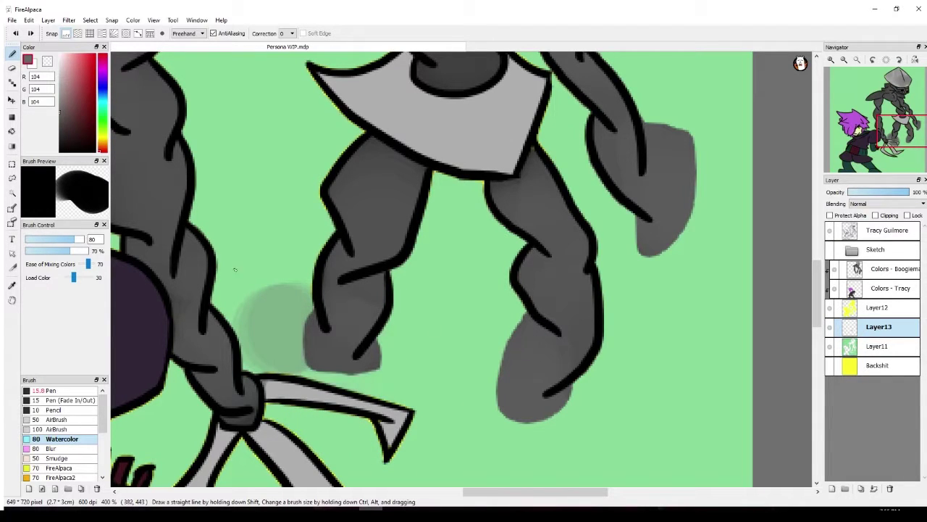
key("ctrl+z")
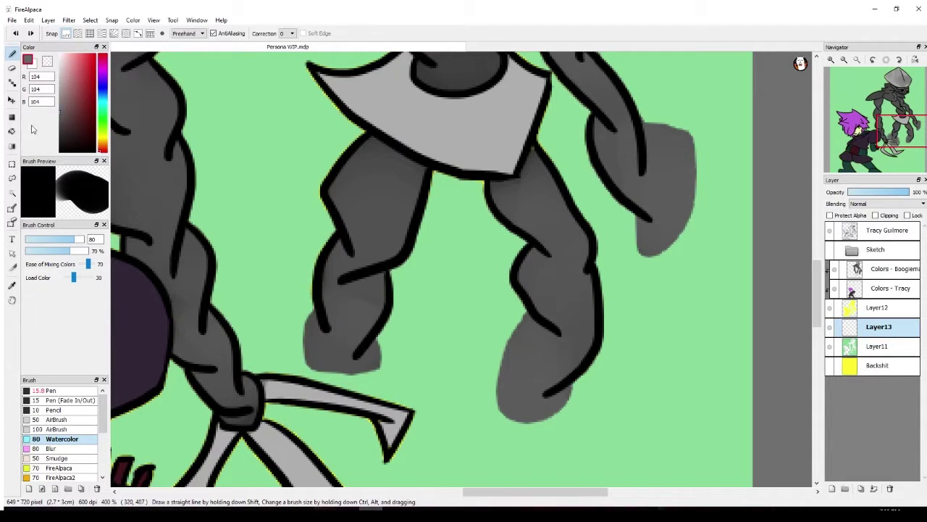
Sample the grey RGB 82, 82, 82 from the monster's unoutlined foot near the claw as the painting colour
left_click(12, 285)
left_click(326, 350)
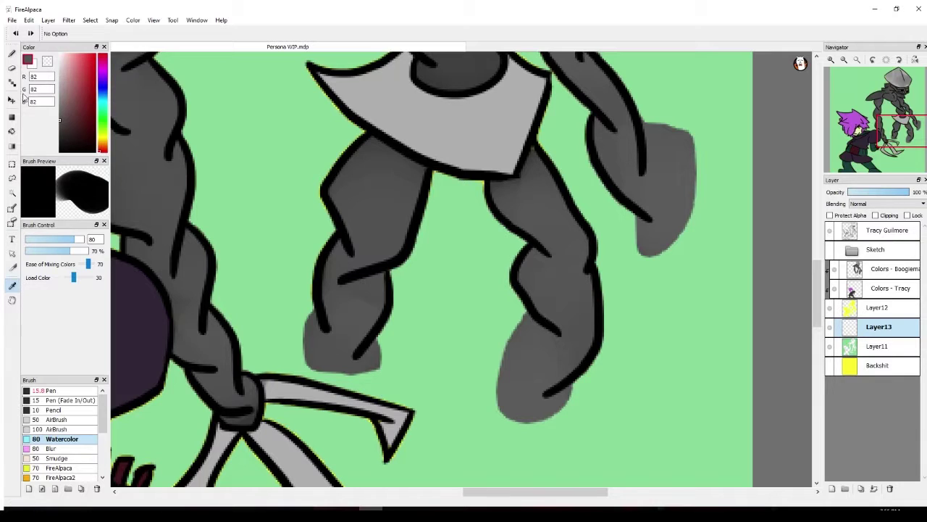
Paint a soft RGB 82 grey watercolor background on Layer13 around the monster's legs, feet and far hand
left_click(12, 53)
mouse_move(283, 354)
left_mouse_down()
mouse_move(321, 363)
mouse_move(365, 357)
mouse_move(378, 376)
mouse_move(335, 415)
mouse_move(313, 417)
mouse_move(373, 450)
mouse_move(338, 422)
mouse_move(272, 333)
mouse_move(348, 368)
mouse_move(366, 411)
mouse_move(339, 447)
mouse_move(237, 415)
mouse_move(223, 320)
mouse_move(242, 338)
mouse_move(226, 261)
mouse_move(195, 263)
mouse_move(282, 308)
mouse_move(320, 375)
mouse_move(399, 369)
mouse_move(415, 430)
mouse_move(305, 382)
mouse_move(255, 257)
mouse_move(345, 332)
mouse_move(482, 359)
mouse_move(512, 436)
mouse_move(602, 400)
mouse_move(676, 385)
mouse_move(425, 467)
mouse_move(321, 433)
mouse_move(503, 436)
mouse_move(692, 422)
mouse_move(433, 405)
left_mouse_up()
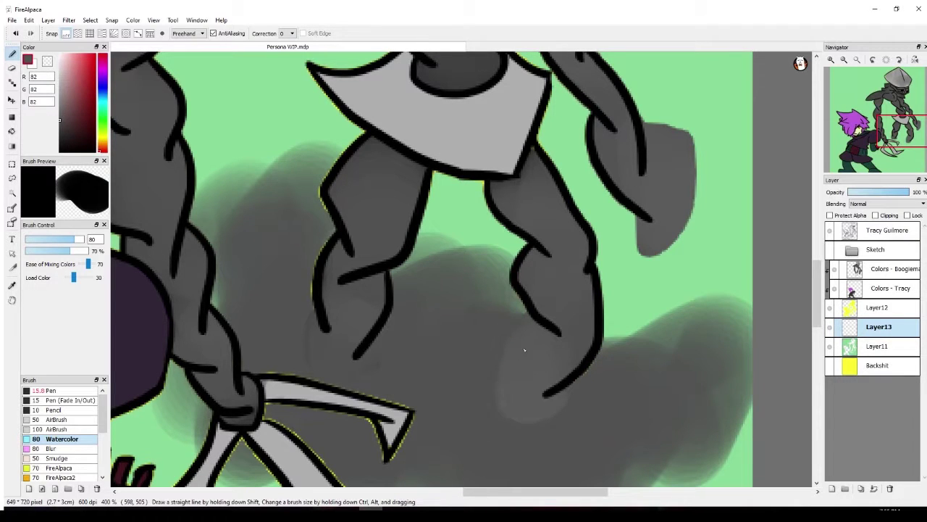
left_click_drag(525, 350, 606, 392)
mouse_move(397, 323)
left_mouse_down()
mouse_move(496, 301)
mouse_move(496, 329)
mouse_move(559, 420)
left_mouse_up()
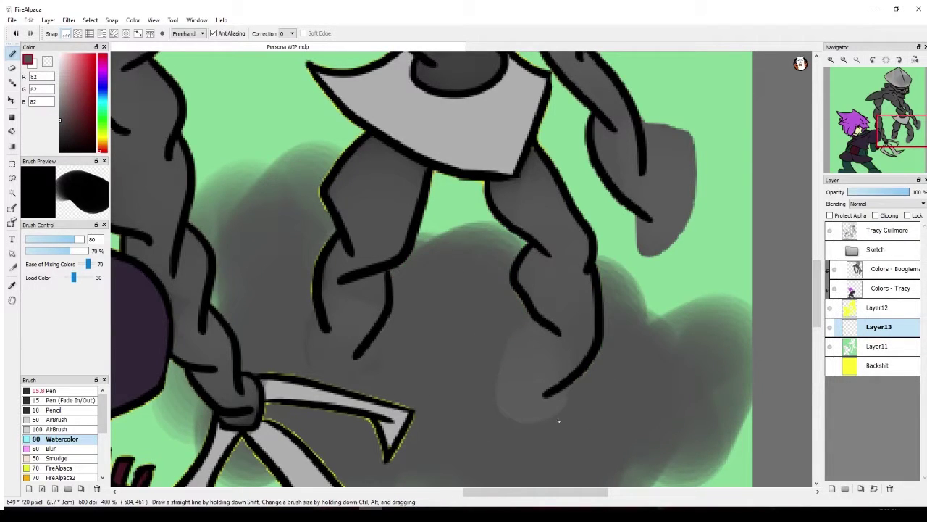
left_click_drag(252, 270, 341, 145)
mouse_move(605, 362)
left_mouse_down()
mouse_move(729, 326)
mouse_move(673, 217)
mouse_move(619, 307)
mouse_move(600, 189)
left_mouse_up()
mouse_move(688, 163)
left_mouse_down()
mouse_move(685, 101)
mouse_move(695, 112)
mouse_move(708, 244)
left_mouse_up()
mouse_move(678, 304)
left_mouse_down()
mouse_move(685, 449)
mouse_move(631, 478)
left_mouse_up()
mouse_move(499, 177)
left_mouse_down()
mouse_move(430, 236)
mouse_move(572, 102)
left_mouse_up()
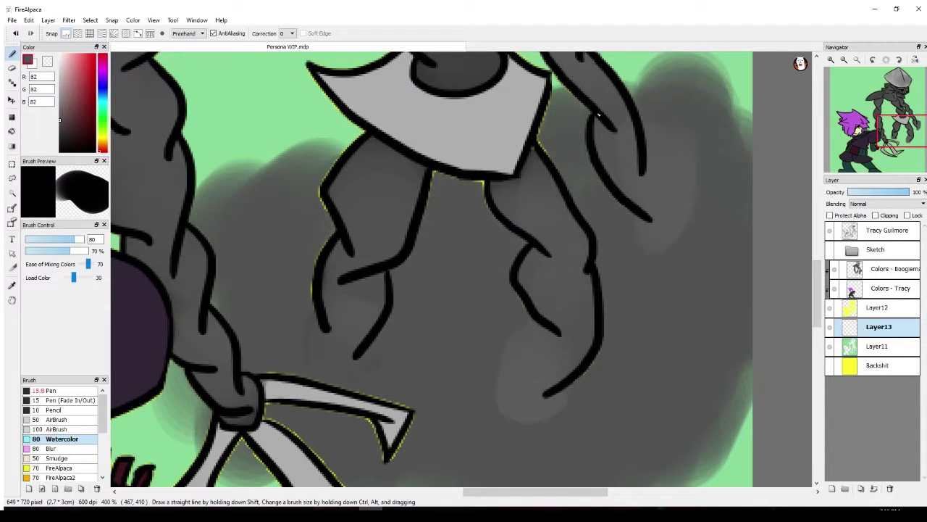
mouse_move(341, 159)
left_mouse_down()
mouse_move(218, 167)
mouse_move(334, 130)
left_mouse_up()
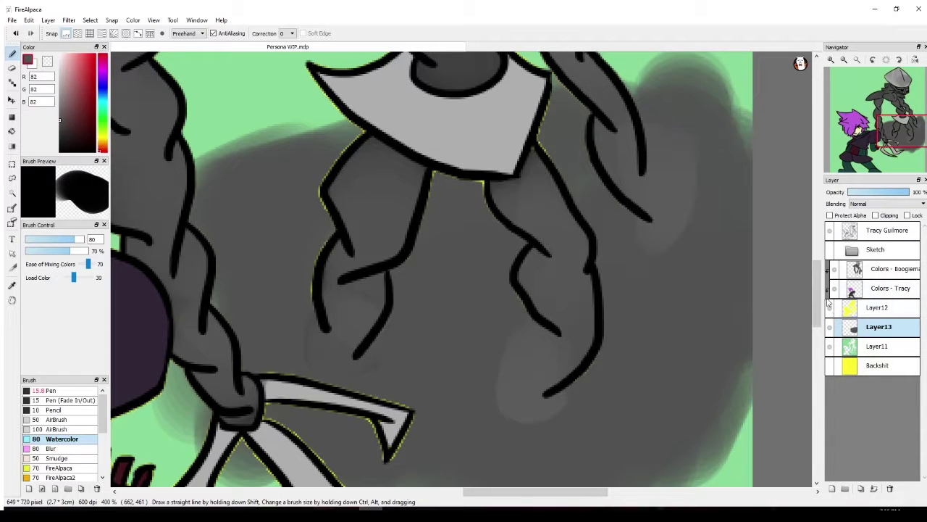
On the monster's colour layer, blend grey over the unoutlined feet and far hand, undoing the stray stroke across the claw
left_click(882, 272)
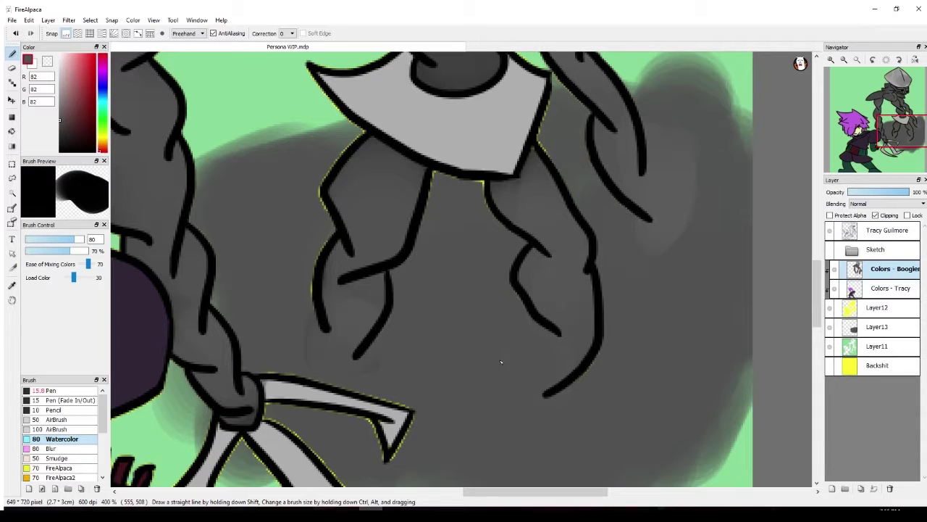
left_click_drag(276, 332, 330, 339)
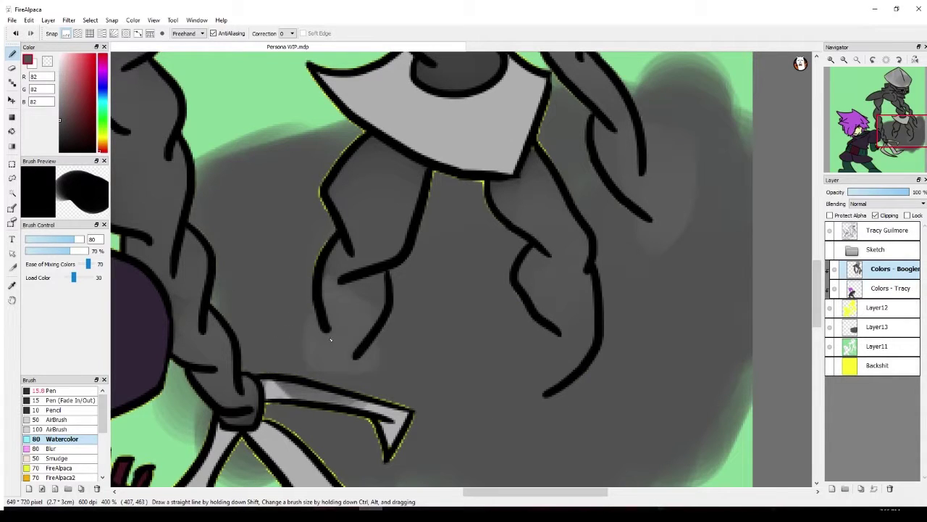
key("ctrl+z")
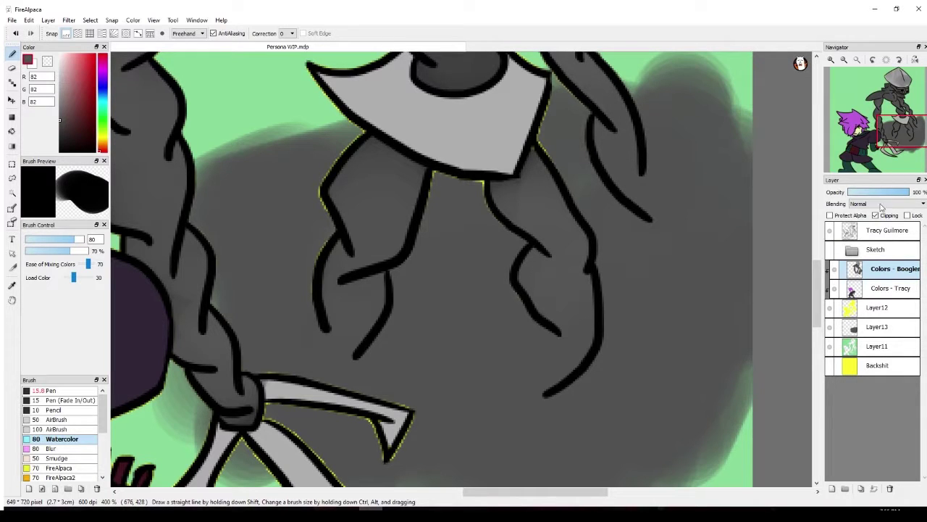
On Layer13, extend the grey background behind the monster's arms and claws to the canvas's lower and outer edges
left_click_drag(902, 135, 882, 116)
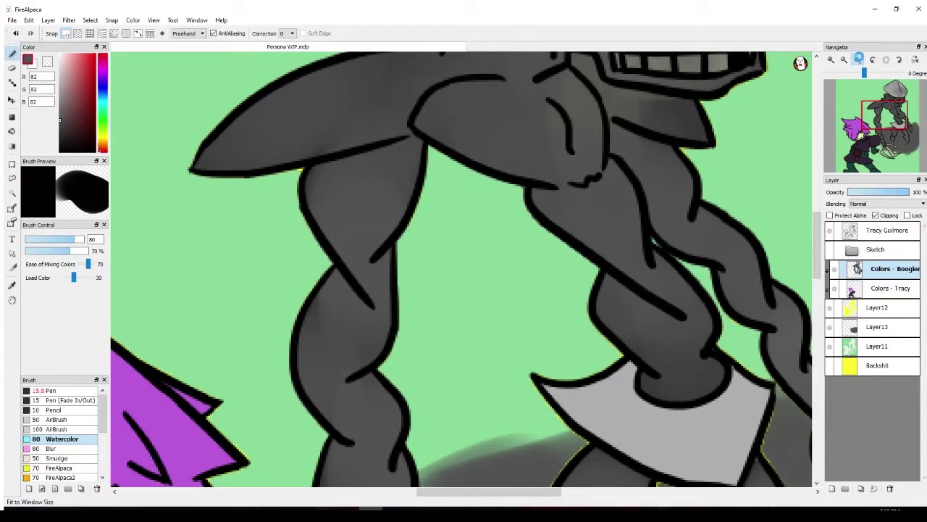
left_click(859, 60)
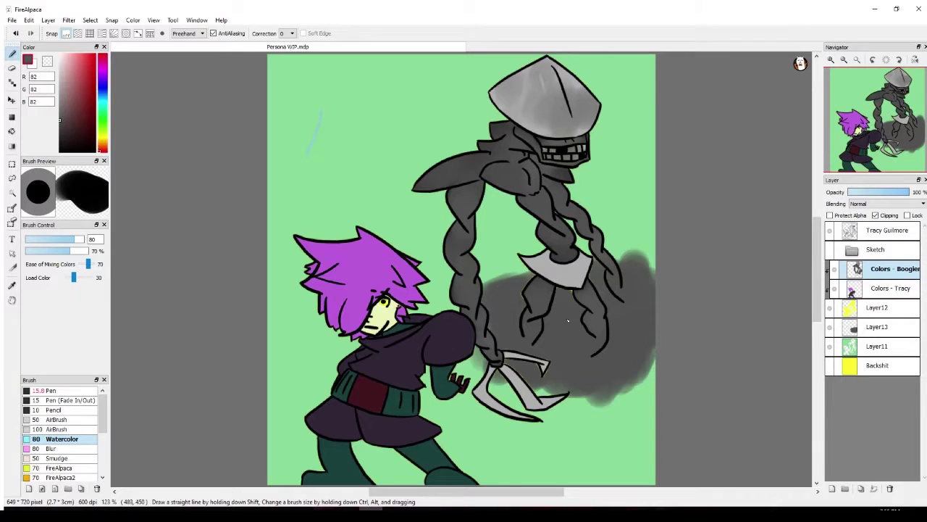
left_click(872, 325)
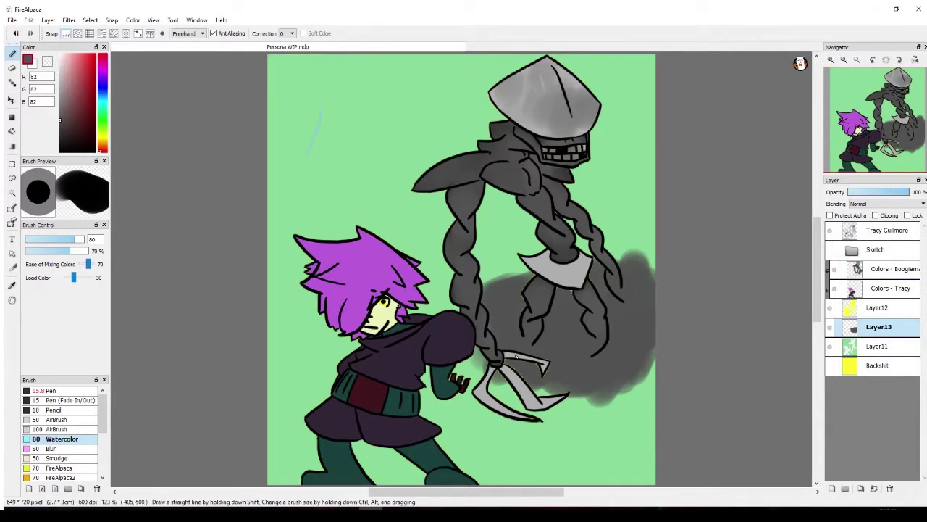
mouse_move(500, 370)
left_mouse_down()
mouse_move(464, 392)
mouse_move(456, 362)
mouse_move(507, 275)
mouse_move(467, 362)
left_mouse_up()
mouse_move(507, 394)
left_mouse_down()
mouse_move(565, 405)
mouse_move(580, 427)
mouse_move(638, 377)
mouse_move(529, 487)
mouse_move(539, 442)
mouse_move(507, 409)
mouse_move(449, 424)
mouse_move(429, 388)
mouse_move(471, 435)
mouse_move(554, 464)
mouse_move(536, 458)
mouse_move(485, 475)
mouse_move(606, 456)
mouse_move(645, 434)
mouse_move(596, 488)
left_mouse_up()
mouse_move(662, 340)
left_mouse_down()
mouse_move(622, 310)
mouse_move(580, 312)
mouse_move(638, 222)
mouse_move(465, 333)
mouse_move(465, 287)
mouse_move(415, 346)
mouse_move(419, 331)
mouse_move(414, 339)
mouse_move(455, 257)
mouse_move(442, 245)
mouse_move(473, 191)
mouse_move(454, 217)
mouse_move(485, 244)
mouse_move(518, 242)
mouse_move(591, 188)
mouse_move(609, 184)
mouse_move(593, 243)
mouse_move(643, 204)
mouse_move(633, 195)
mouse_move(512, 296)
mouse_move(583, 286)
mouse_move(632, 265)
mouse_move(660, 232)
mouse_move(671, 196)
left_mouse_up()
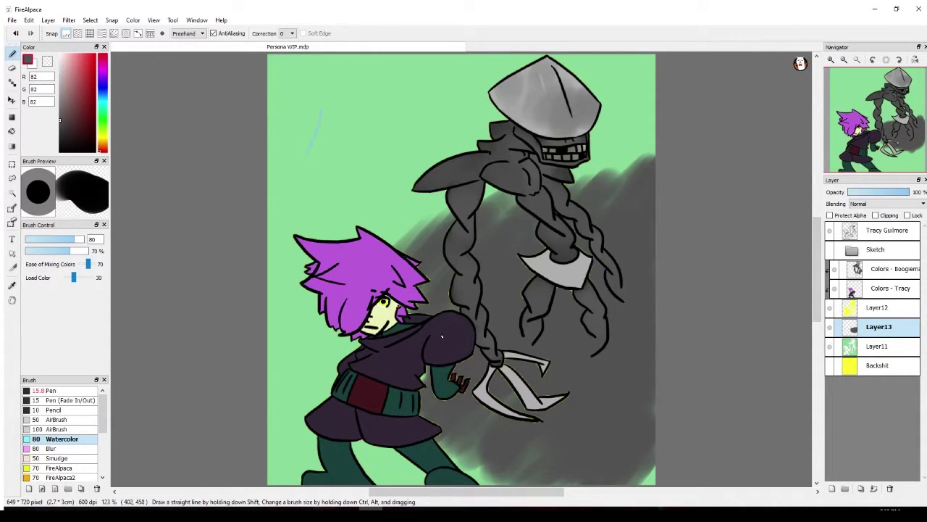
Add loose diagonal grey streaks around the hat and behind the purple-haired character, and fill gaps along the lower canvas edge
mouse_move(437, 250)
left_mouse_down()
mouse_move(399, 262)
mouse_move(405, 231)
mouse_move(364, 185)
left_mouse_up()
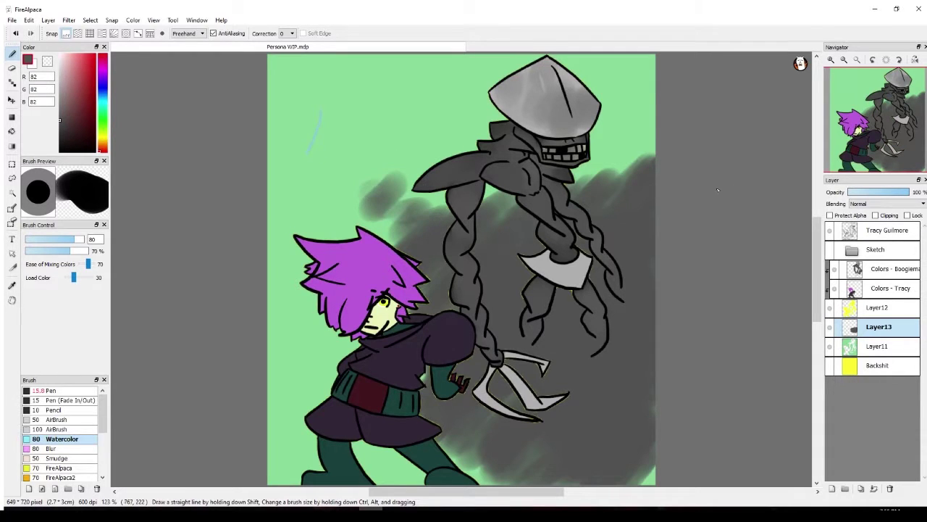
mouse_move(652, 167)
left_mouse_down()
mouse_move(638, 157)
mouse_move(627, 125)
left_mouse_up()
mouse_move(434, 211)
left_mouse_down()
mouse_move(477, 167)
mouse_move(469, 136)
mouse_move(487, 114)
mouse_move(411, 121)
left_mouse_up()
mouse_move(333, 323)
left_mouse_down()
mouse_move(290, 366)
mouse_move(304, 330)
mouse_move(283, 290)
mouse_move(280, 252)
mouse_move(355, 206)
mouse_move(451, 267)
left_mouse_up()
mouse_move(371, 359)
left_mouse_down()
mouse_move(326, 391)
mouse_move(362, 457)
mouse_move(305, 464)
mouse_move(274, 451)
mouse_move(269, 433)
left_mouse_up()
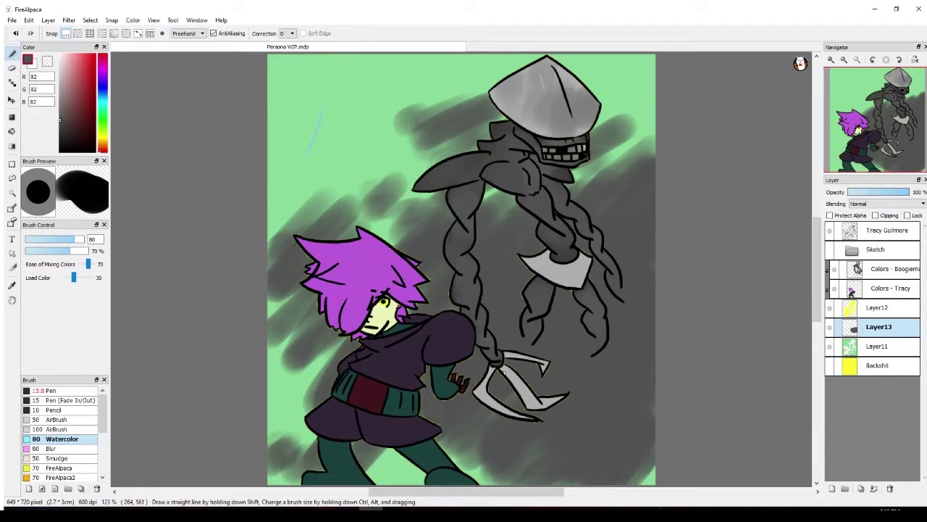
mouse_move(437, 432)
left_mouse_down()
mouse_move(475, 471)
mouse_move(529, 483)
left_mouse_up()
mouse_move(654, 433)
left_mouse_down()
mouse_move(638, 480)
mouse_move(655, 483)
left_mouse_up()
mouse_move(606, 144)
left_mouse_down()
mouse_move(629, 167)
mouse_move(596, 227)
mouse_move(688, 125)
mouse_move(644, 179)
mouse_move(627, 181)
mouse_move(599, 266)
mouse_move(617, 291)
mouse_move(649, 132)
left_mouse_up()
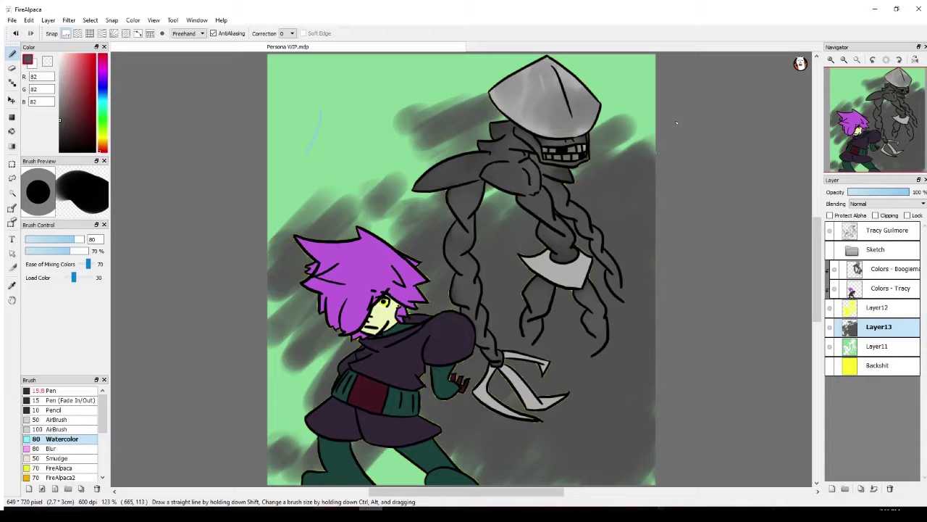
On the monster's colour layer, shade the hat and the pale waist cloth with soft grey, undoing the excess strokes
left_click(894, 271)
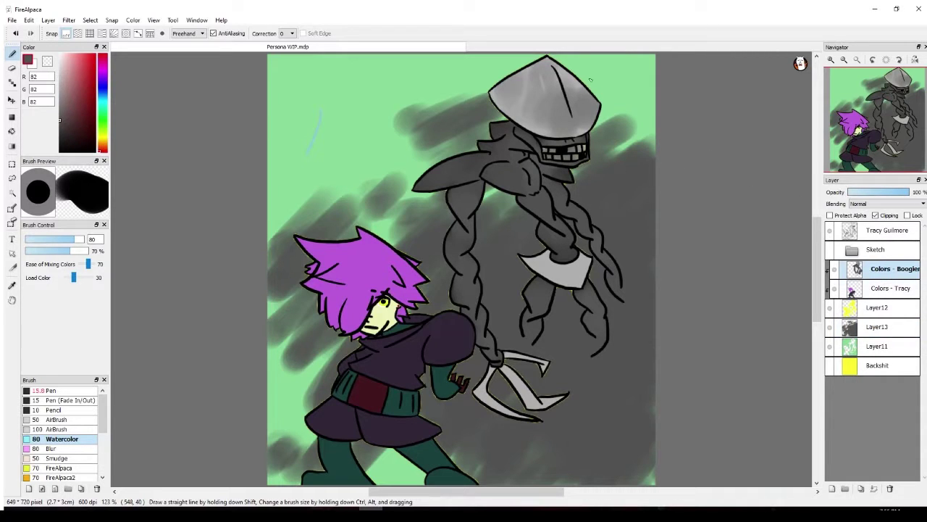
mouse_move(507, 119)
left_mouse_down()
mouse_move(568, 81)
mouse_move(572, 131)
mouse_move(587, 112)
mouse_move(516, 108)
mouse_move(521, 87)
left_mouse_up()
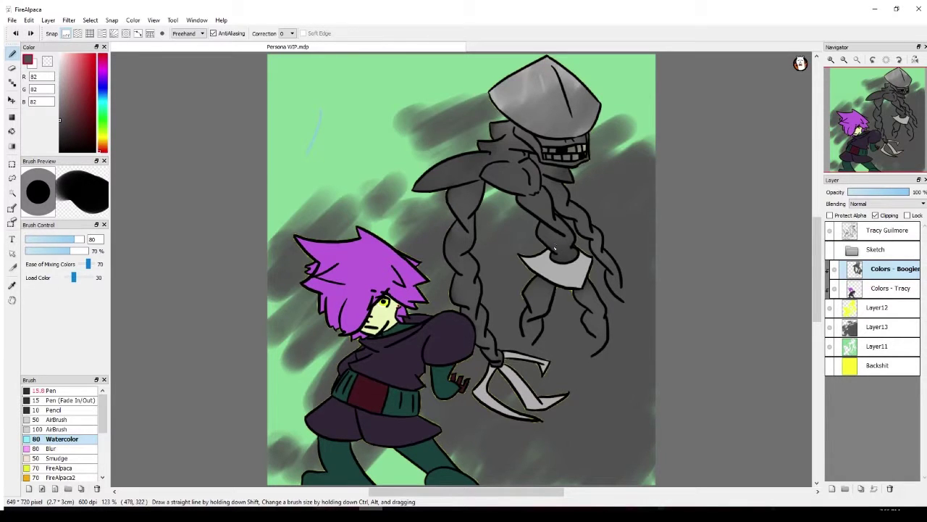
mouse_move(555, 249)
left_mouse_down()
mouse_move(576, 268)
mouse_move(591, 261)
mouse_move(556, 283)
mouse_move(591, 263)
mouse_move(587, 289)
mouse_move(598, 273)
mouse_move(571, 284)
left_mouse_up()
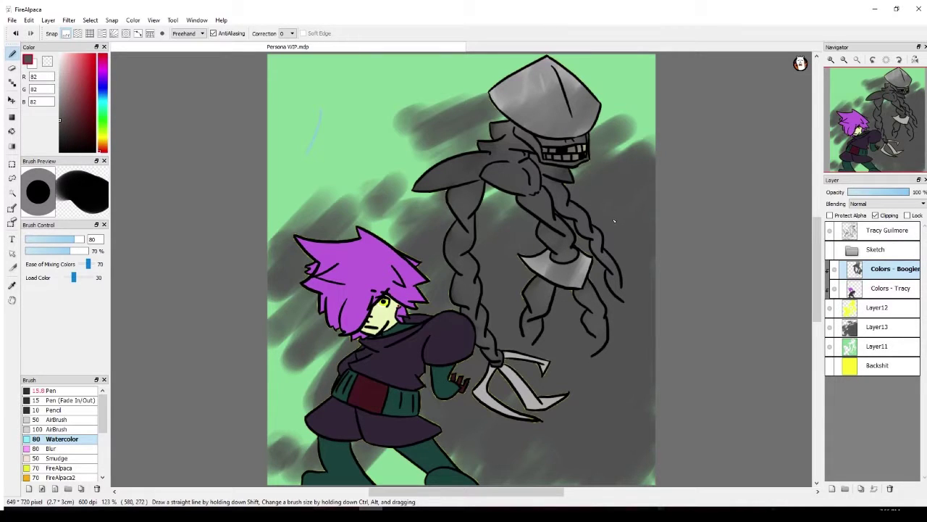
key("ctrl+z")
key("ctrl+z")
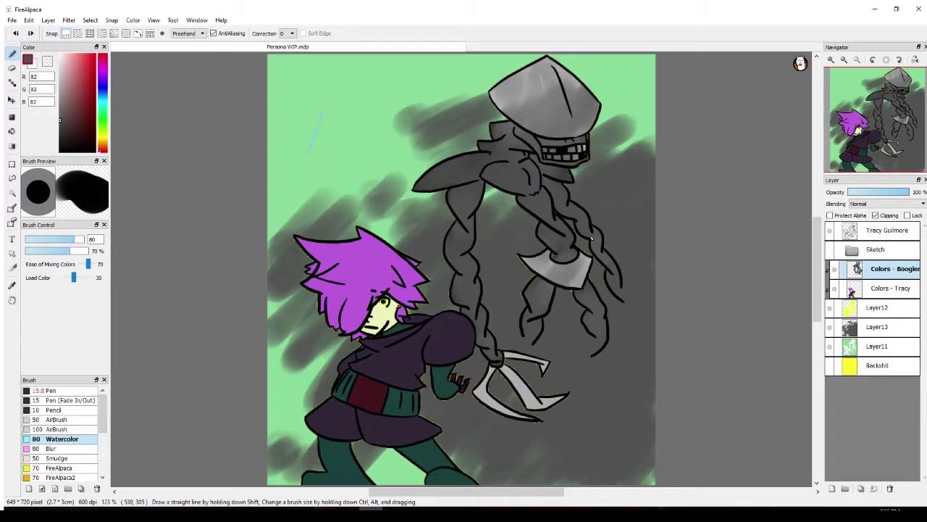
key("ctrl+z")
mouse_move(576, 257)
left_mouse_down()
mouse_move(557, 275)
mouse_move(583, 261)
left_mouse_up()
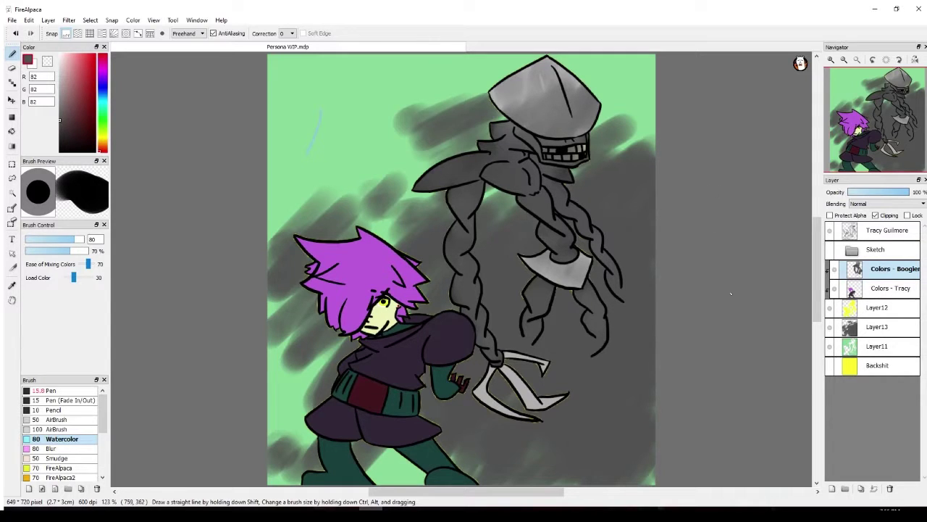
Select Layer12 and hide the line art and both character colour layers above it
left_click(870, 310)
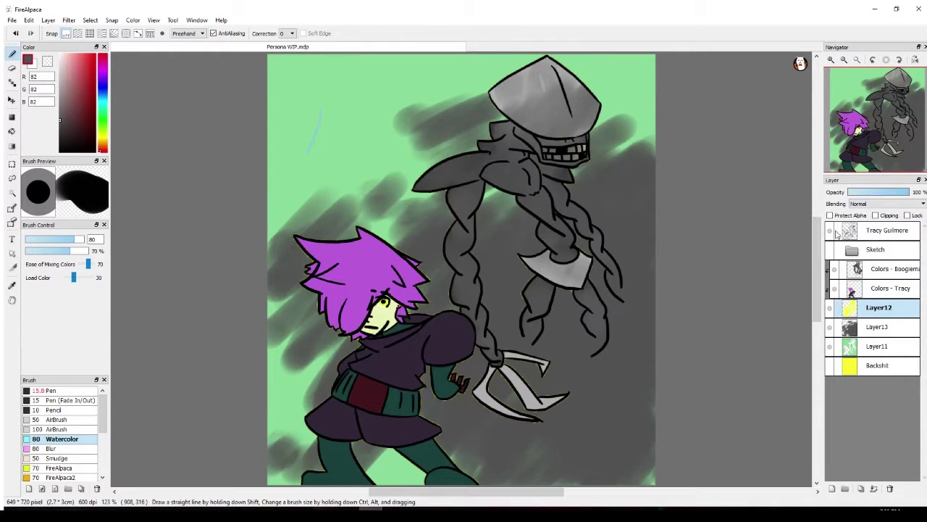
left_click(830, 231)
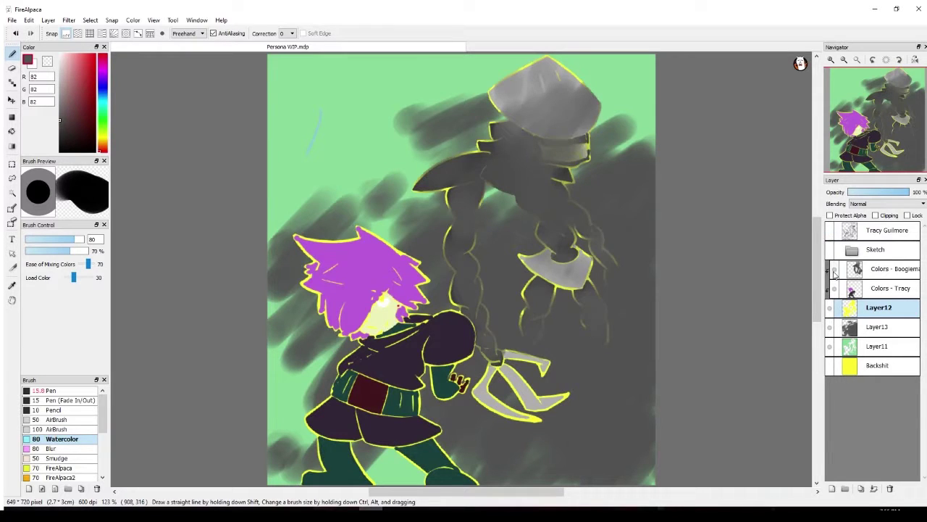
left_click(834, 269)
left_click(834, 288)
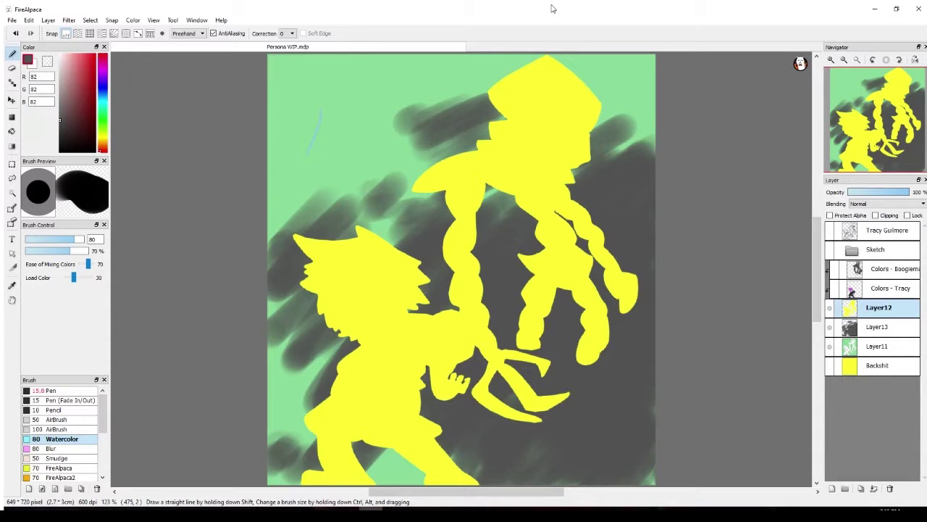
Set the colour to black and bucket-fill the yellow character silhouettes on Layer12
left_click(76, 147)
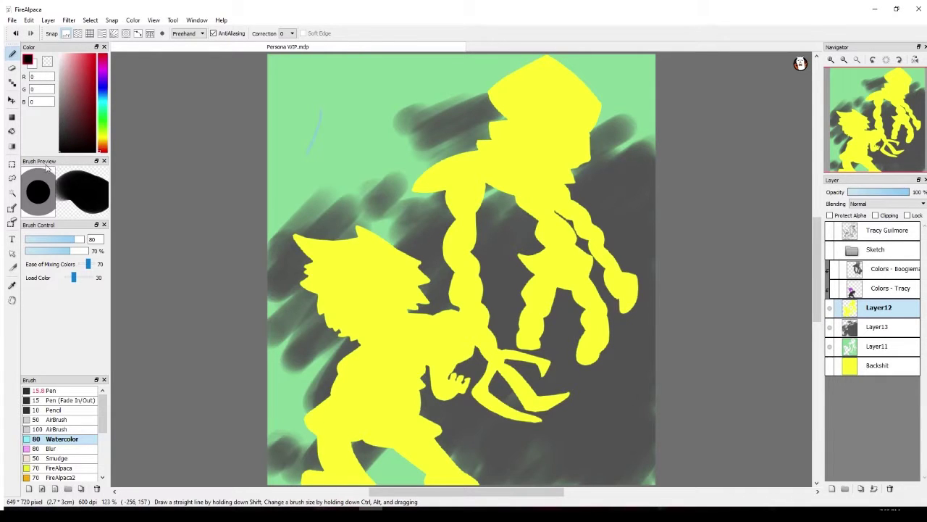
left_click(13, 132)
left_click(378, 384)
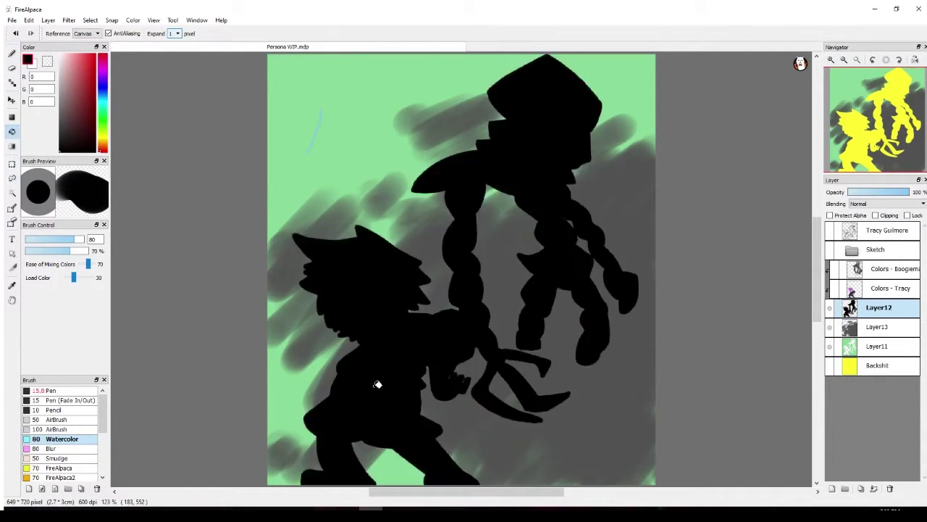
Show both character colour layers and the line art again
left_click(833, 289)
left_click(834, 269)
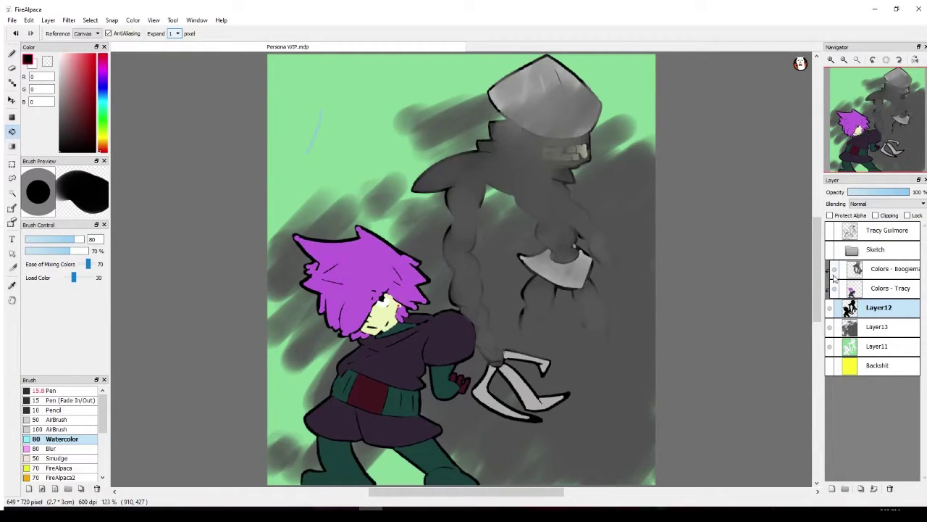
left_click(830, 230)
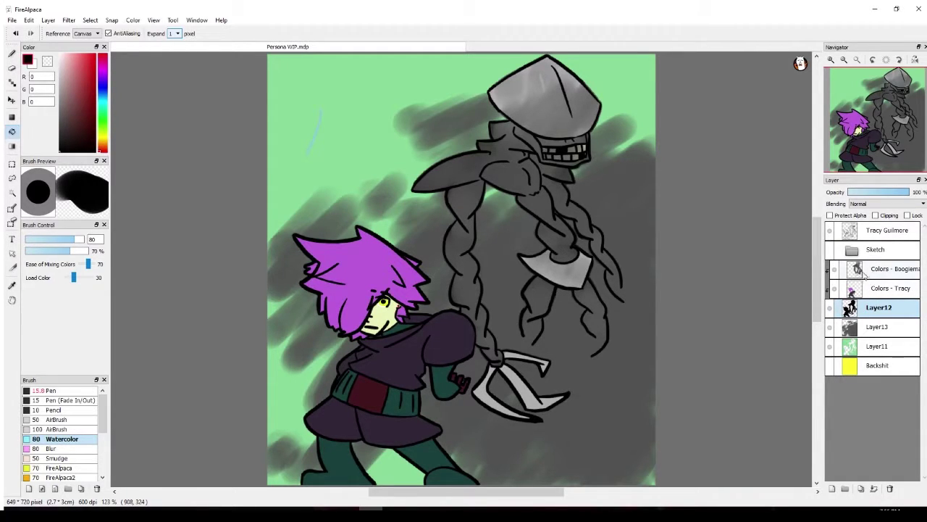
left_click(887, 271)
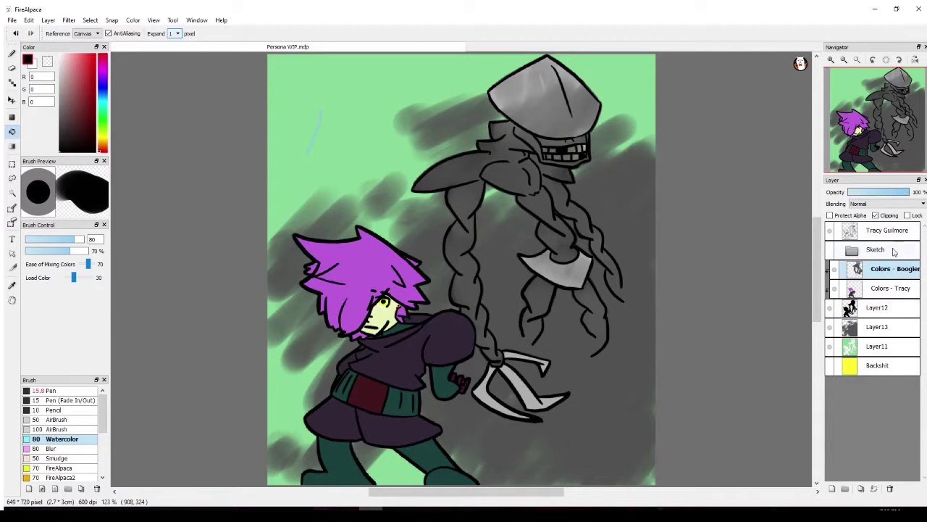
left_click(884, 216)
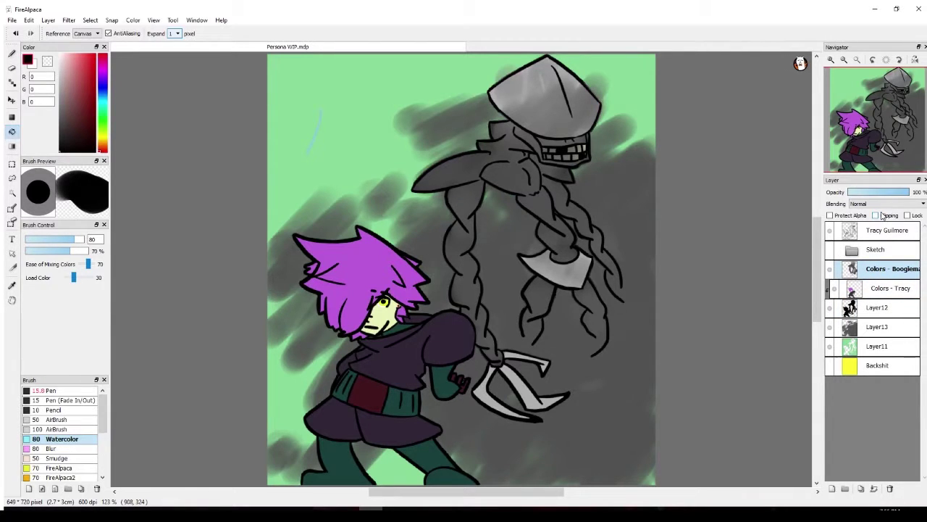
left_click(878, 215)
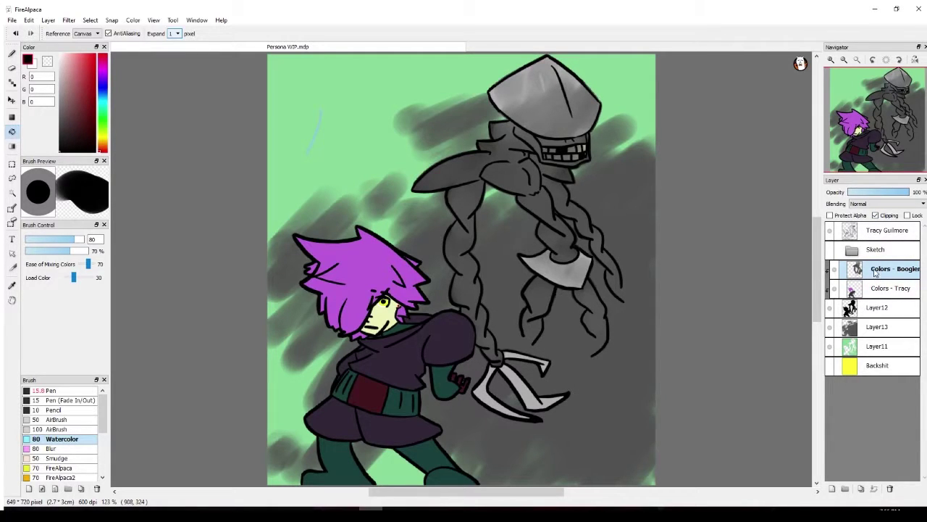
left_click(876, 309)
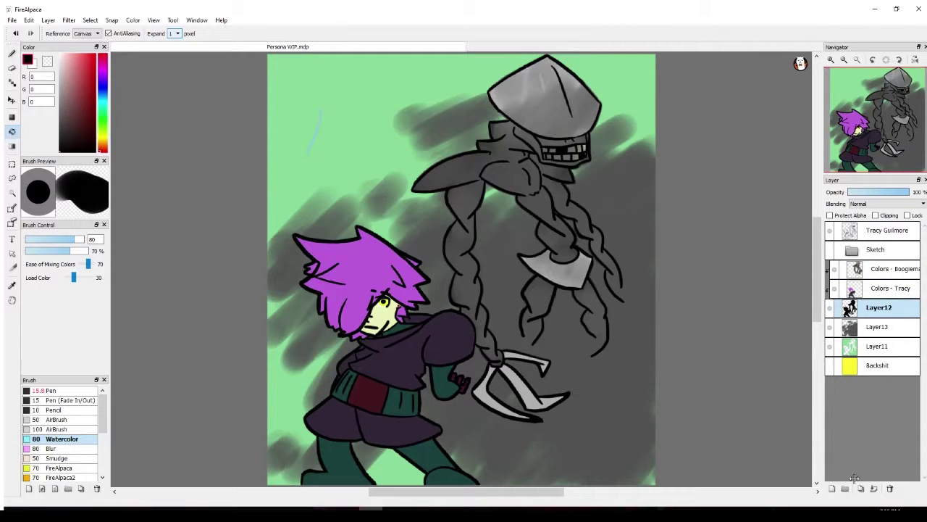
left_click(874, 488)
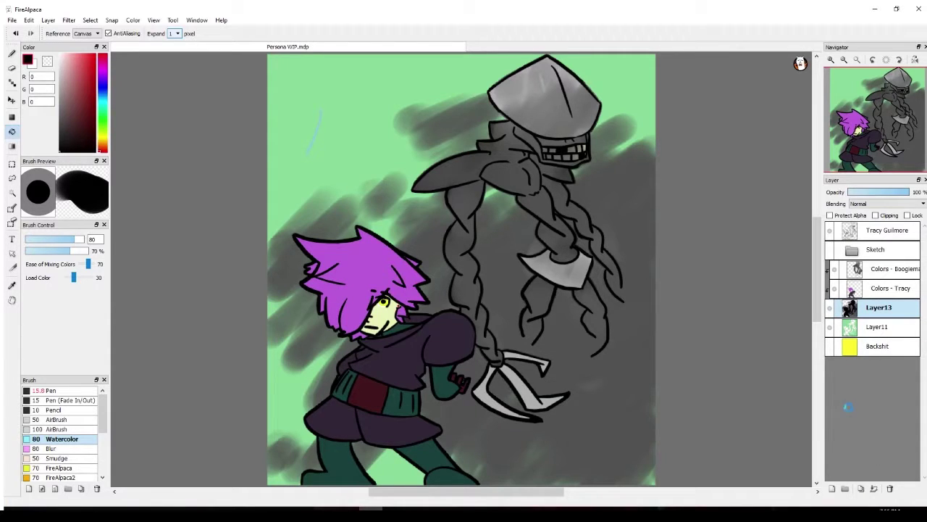
key("ctrl+z")
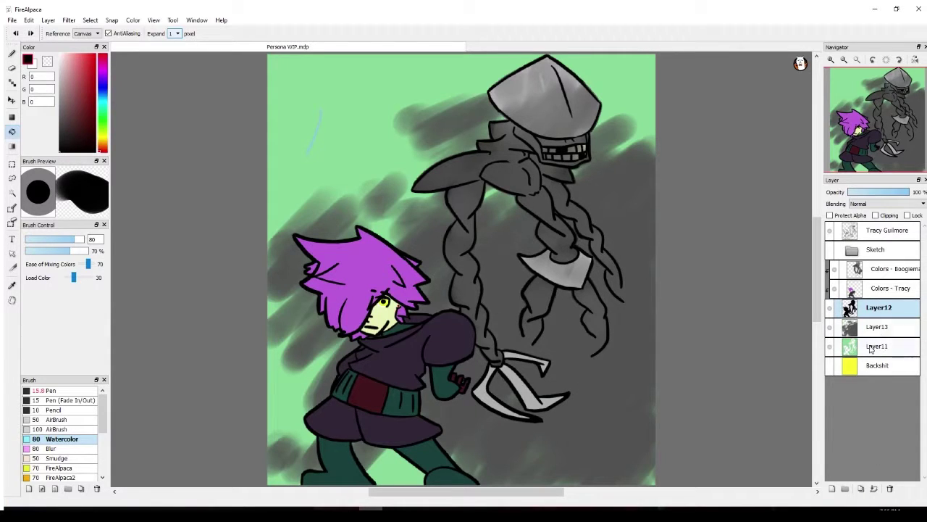
Duplicate the black silhouette Layer12, hide the lower copy and select the upper one
left_click(862, 488)
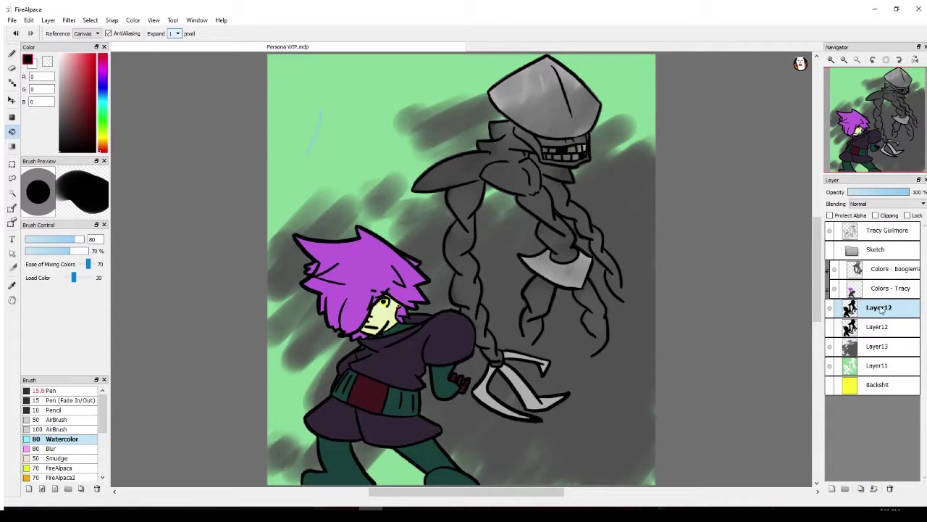
left_click(902, 275)
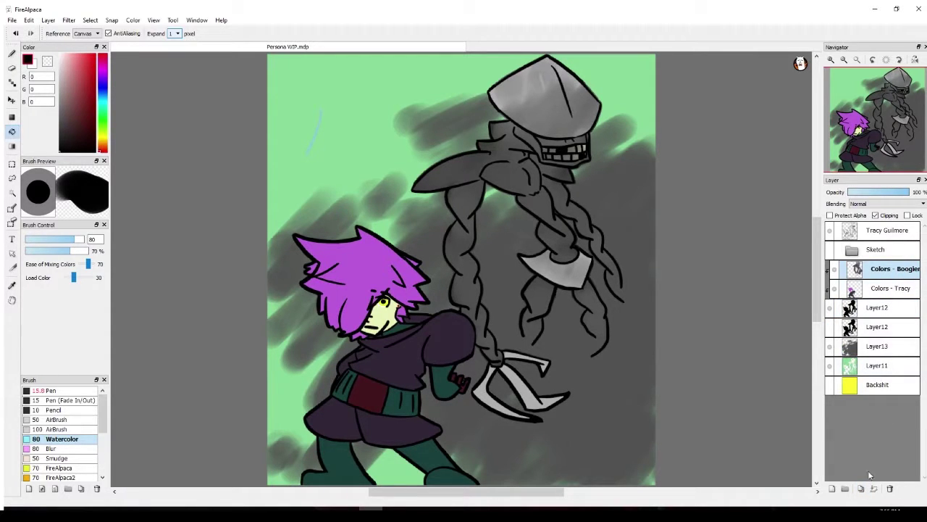
left_click(879, 307)
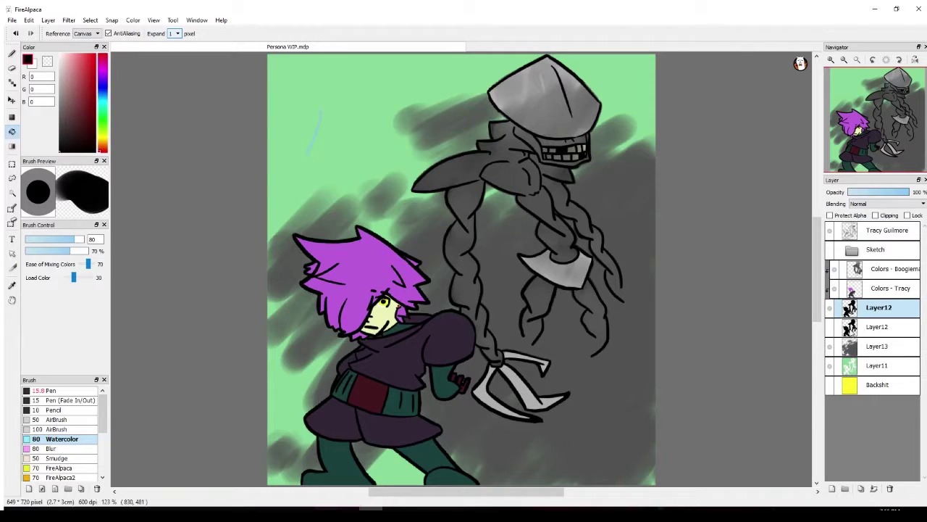
Turn off clipping on the monster's colour layer and on the purple-haired character's colour layer
left_click(888, 269)
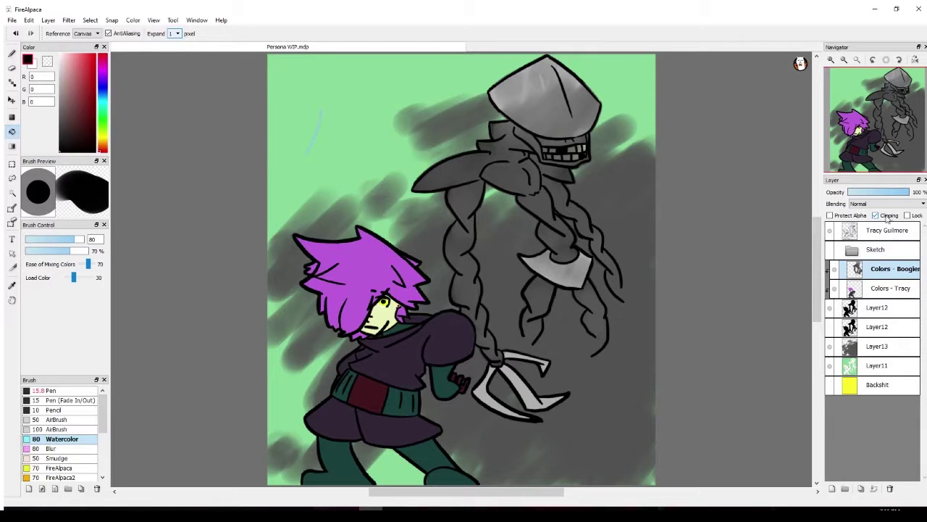
left_click(878, 216)
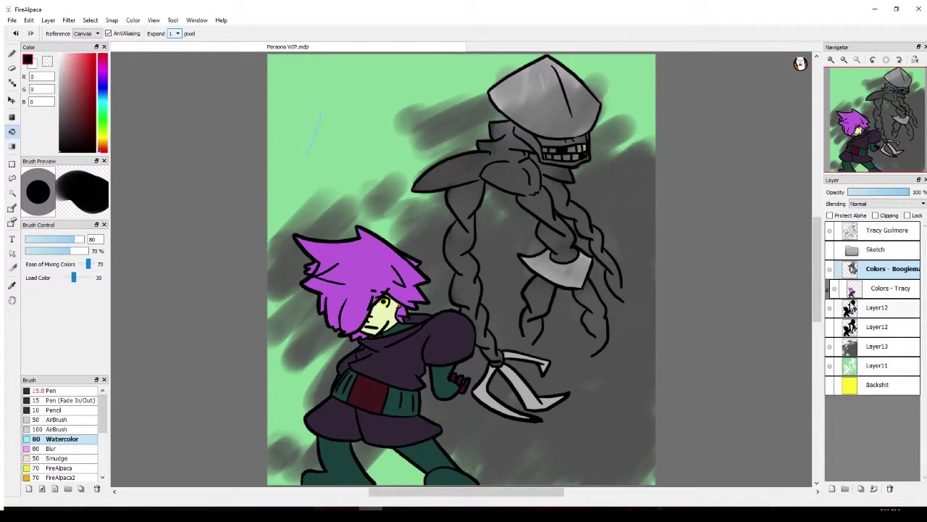
left_click(873, 289)
left_click(876, 215)
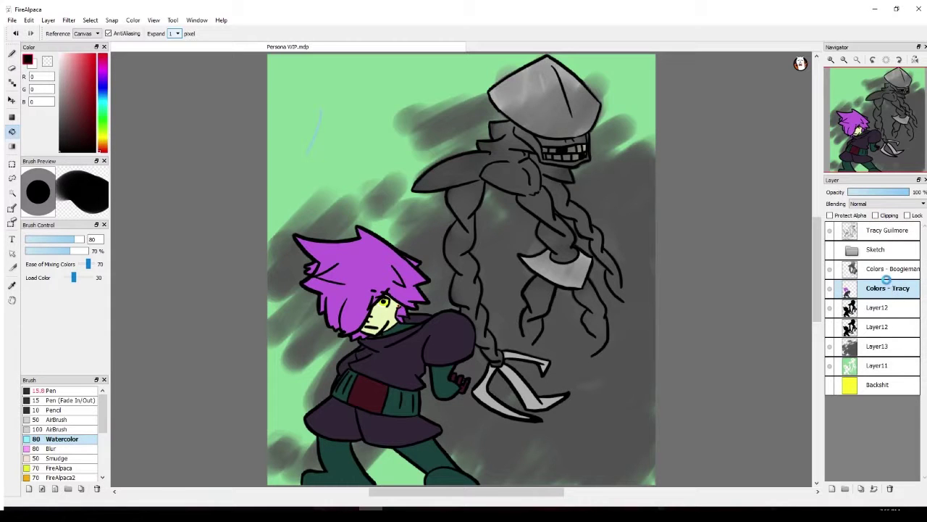
Merge the monster's colour layer into the colour layer below and clip the merged layer to Layer12
left_click(888, 269)
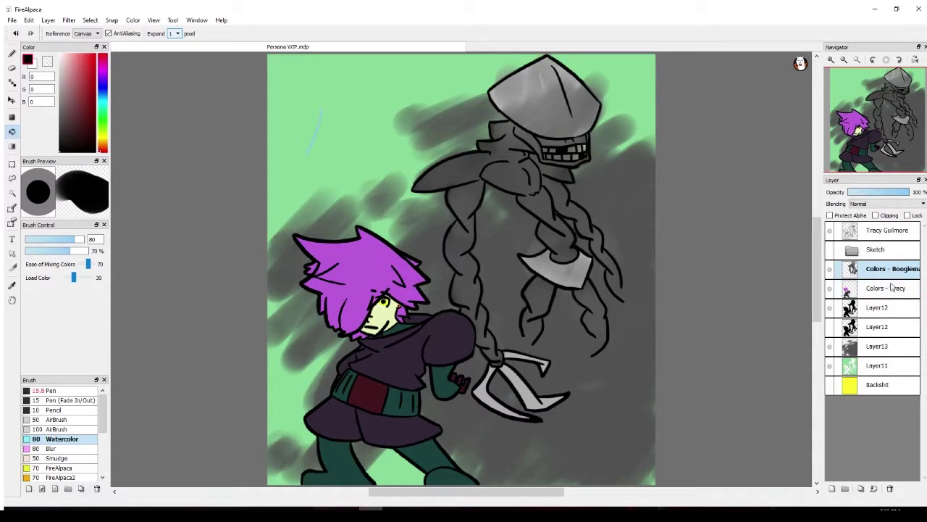
left_click(874, 489)
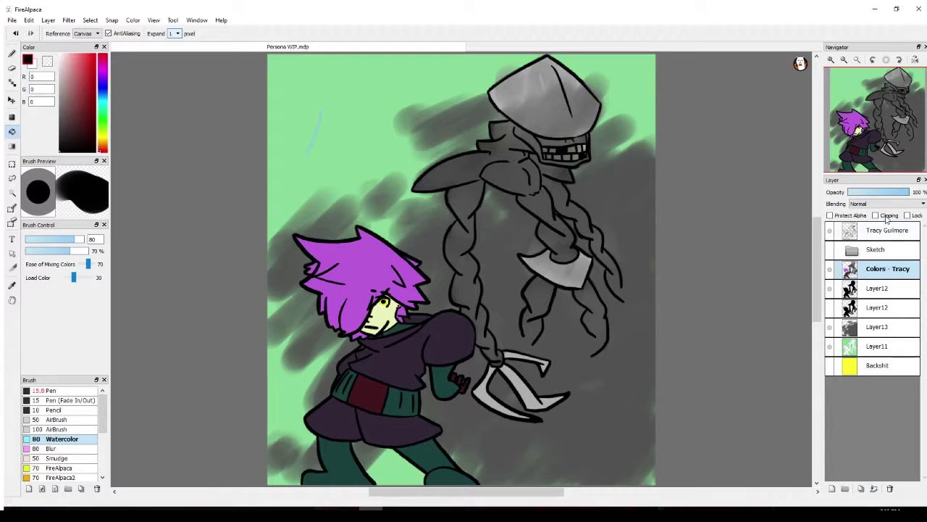
left_click(889, 216)
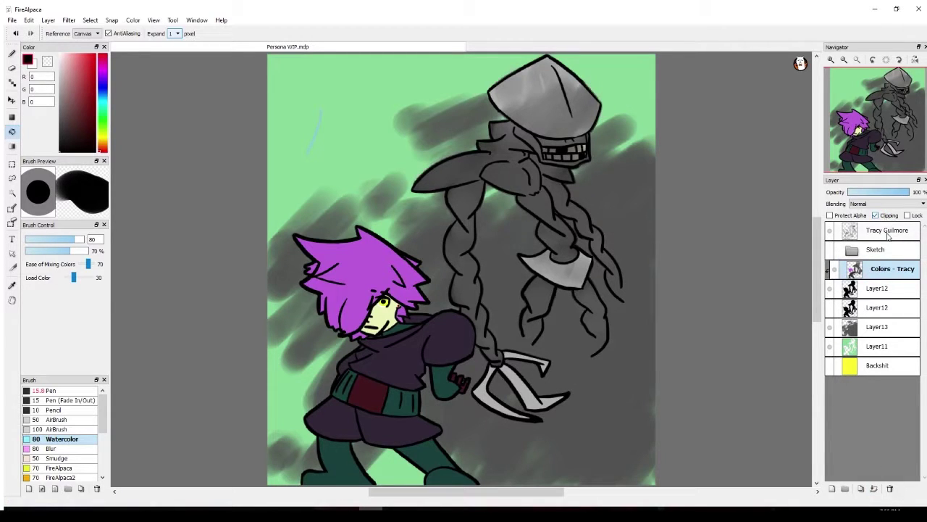
Rename the clipped colour layer as Colors and merge it down into the black silhouette Layer12
left_click(888, 289)
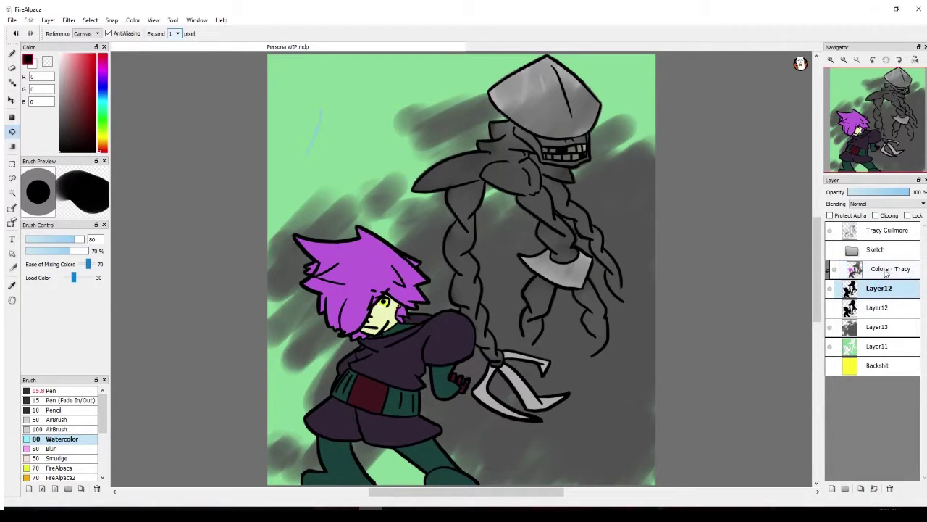
left_click(890, 273)
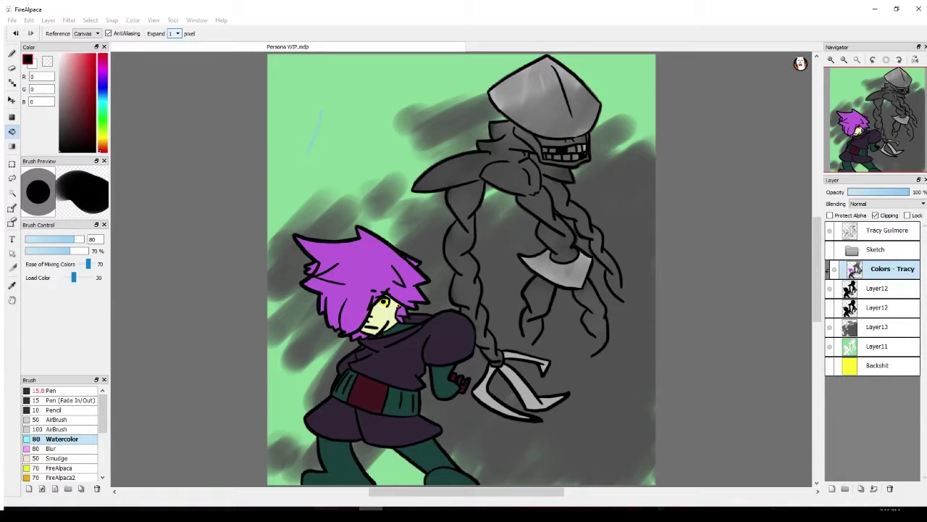
key("Return")
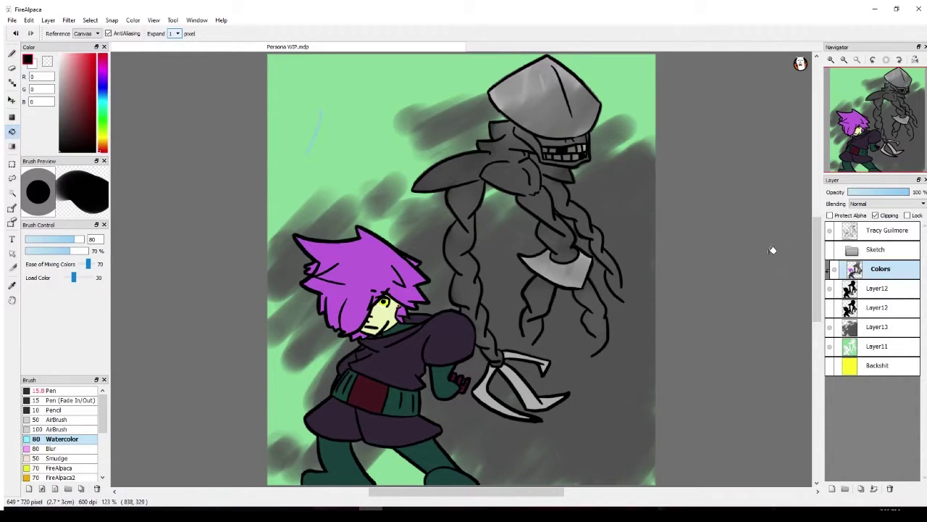
left_click(874, 489)
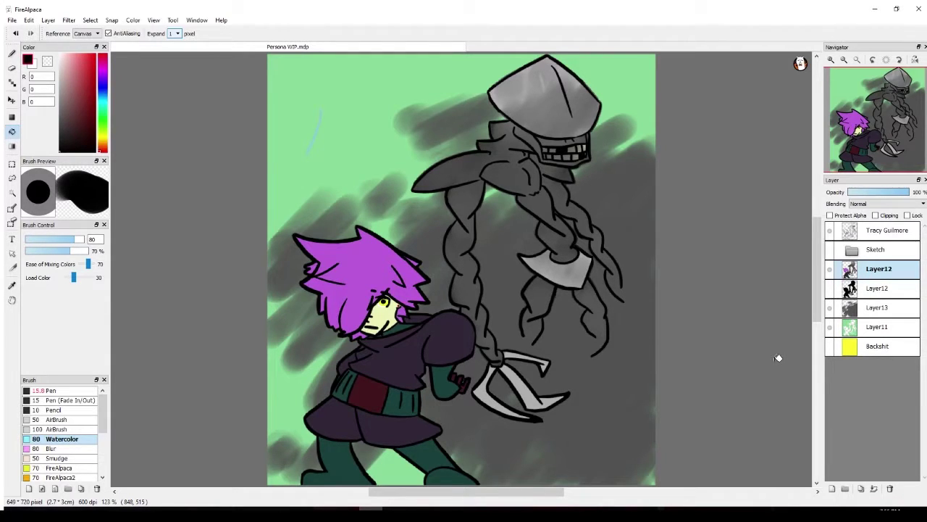
Add a new layer above Layer12 and clip it to Layer12
left_click(836, 484)
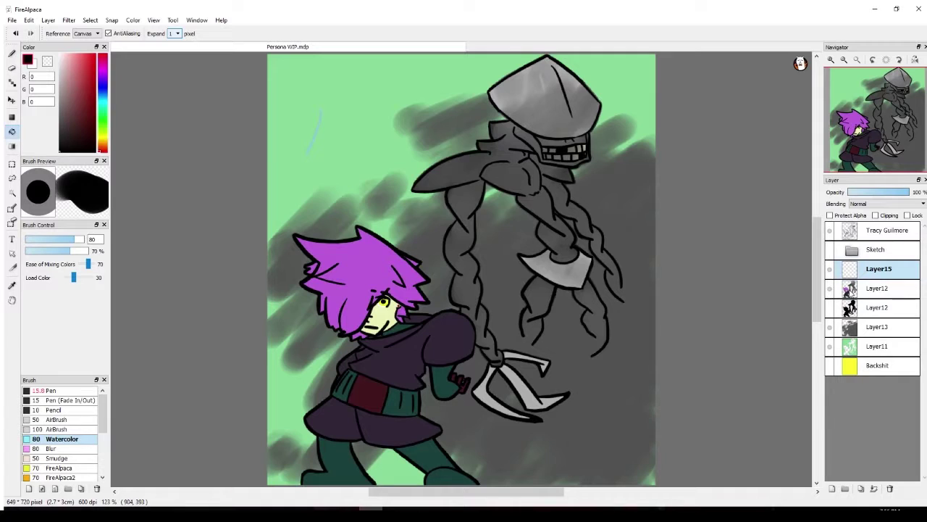
left_click(891, 216)
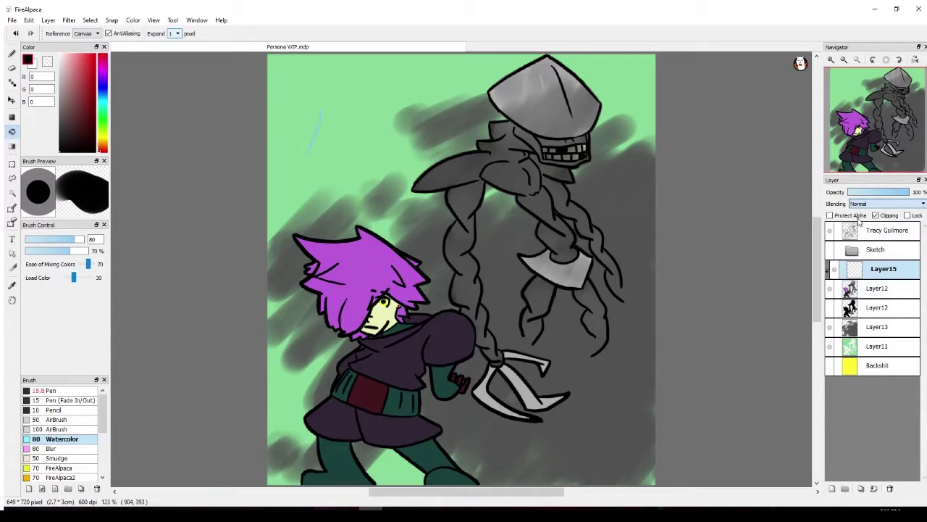
scroll(878, 212, "down", 1)
On Layer12, ink a black shadow on the purple-haired character's neck with the 15 px Pen and bucket-fill the collar behind it black
left_click(878, 291)
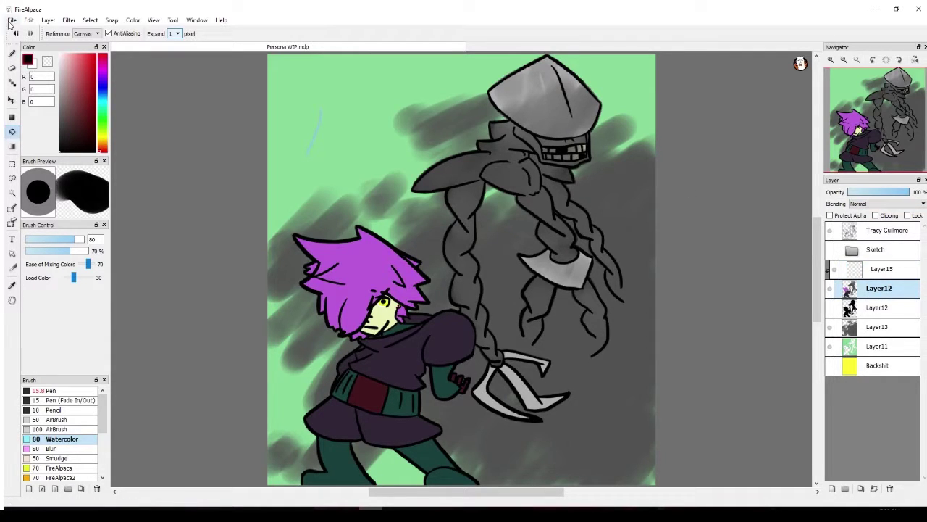
left_click(12, 54)
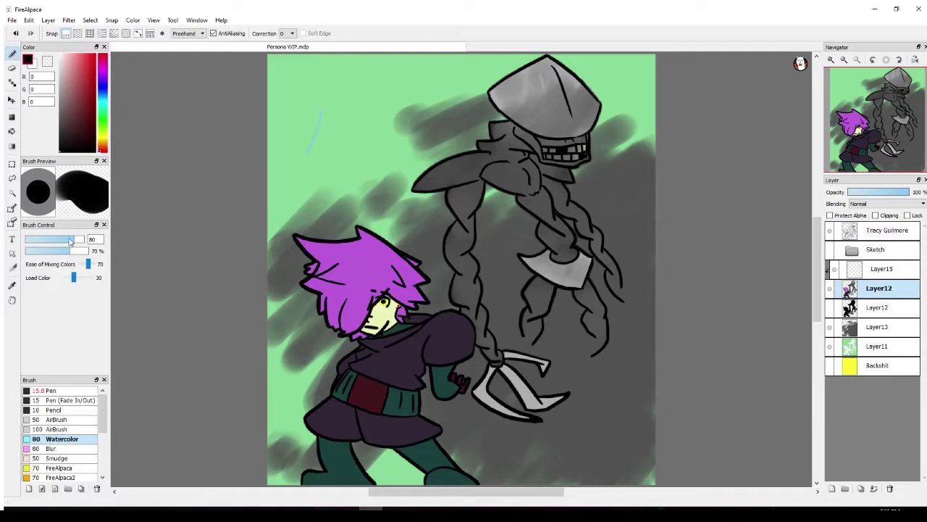
left_click(77, 391)
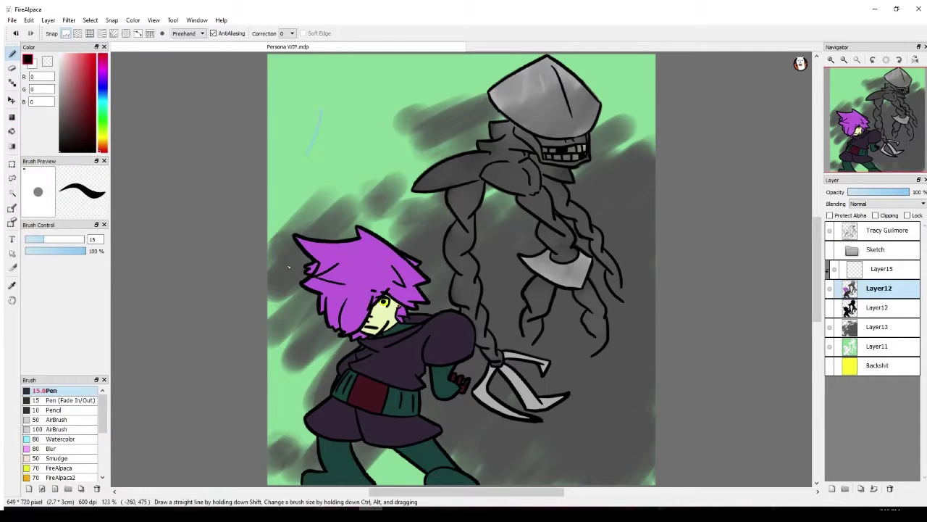
scroll(238, 292, "up", 8)
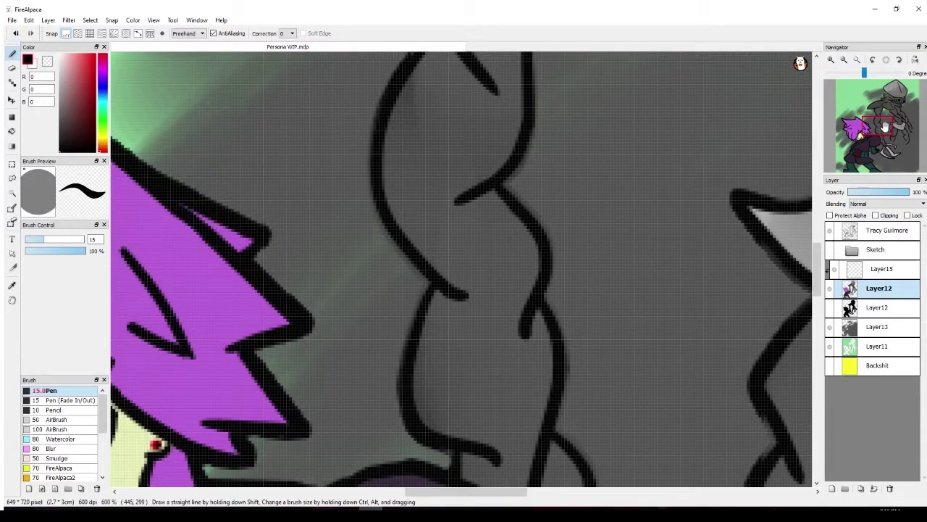
left_click_drag(885, 127, 857, 140)
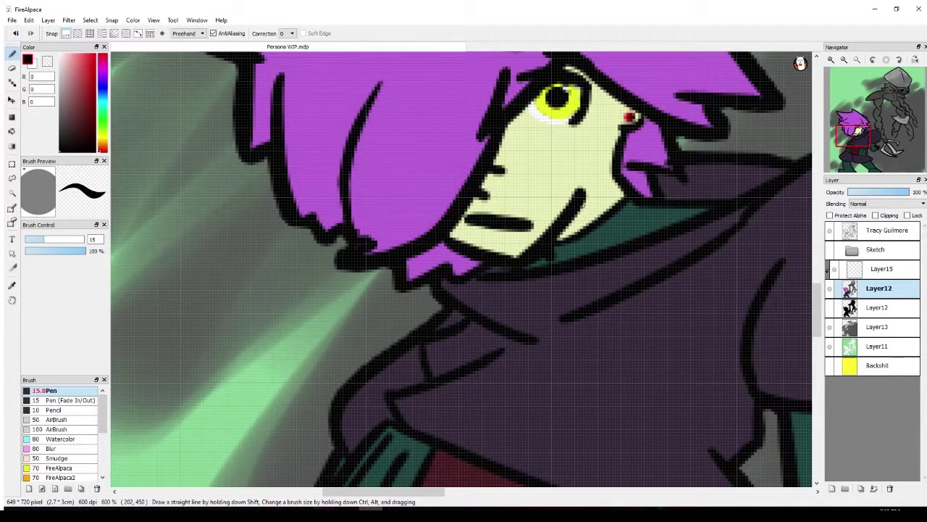
mouse_move(583, 203)
left_mouse_down()
mouse_move(542, 258)
mouse_move(557, 242)
left_mouse_up()
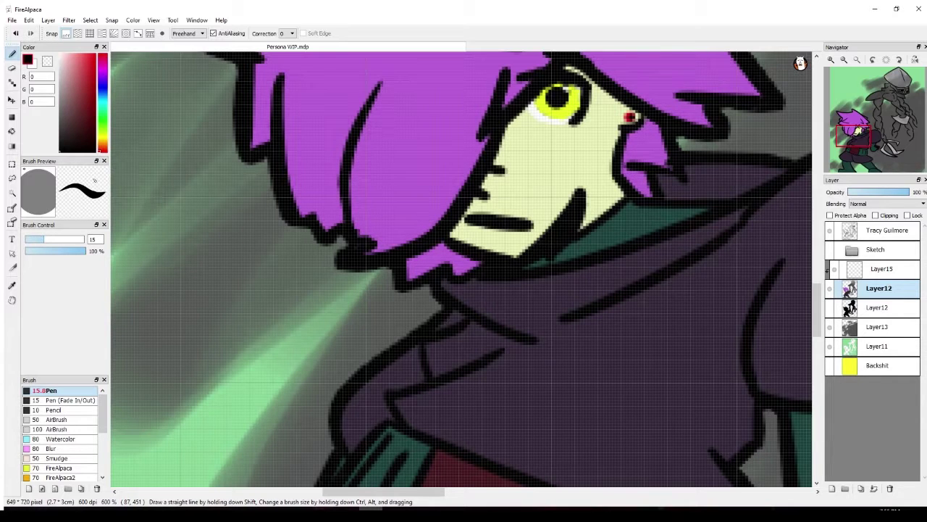
left_click(12, 132)
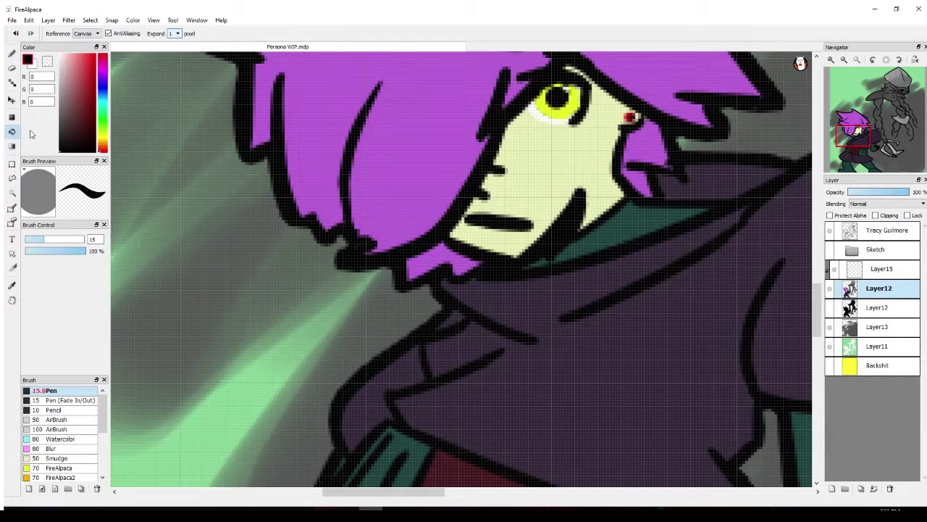
left_click(730, 176)
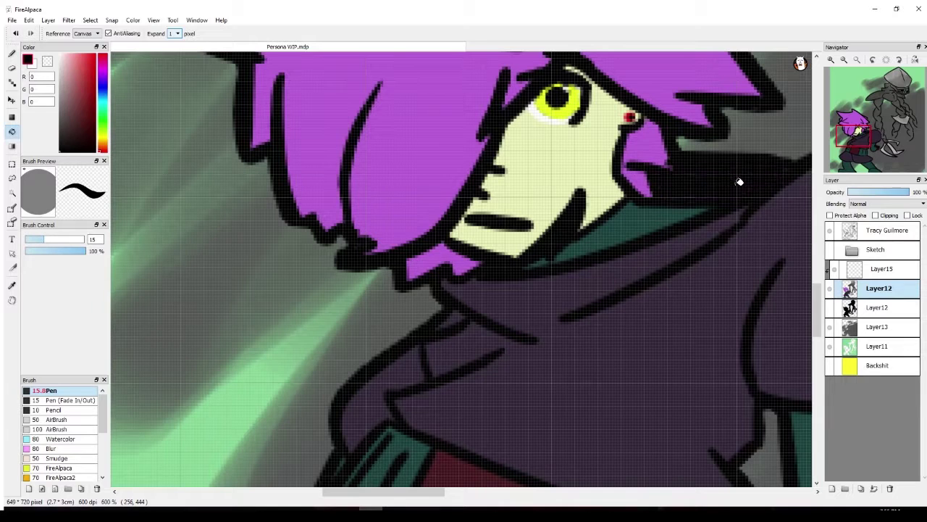
Ink black shadows along the hair locks beside the face and blacken the hair tuft below the chin with the Pen
left_click(11, 53)
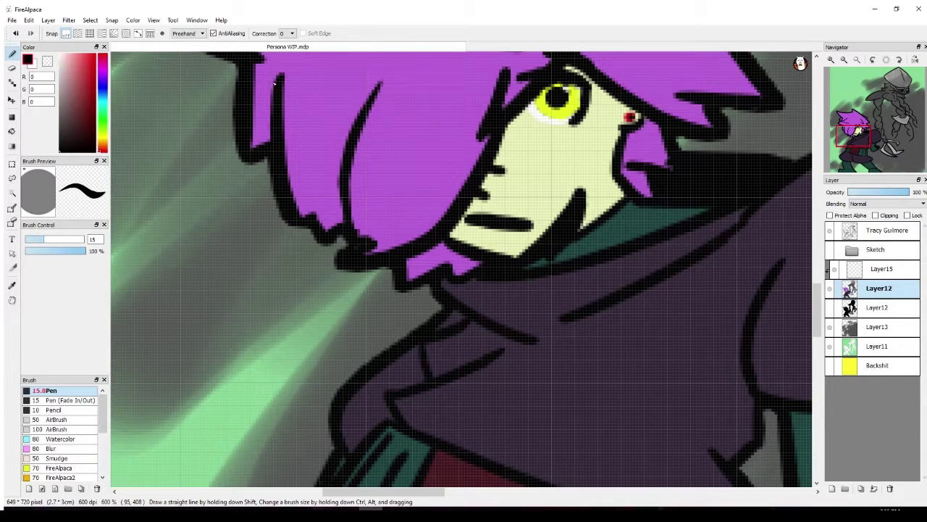
left_click_drag(274, 83, 251, 152)
left_click_drag(272, 107, 262, 145)
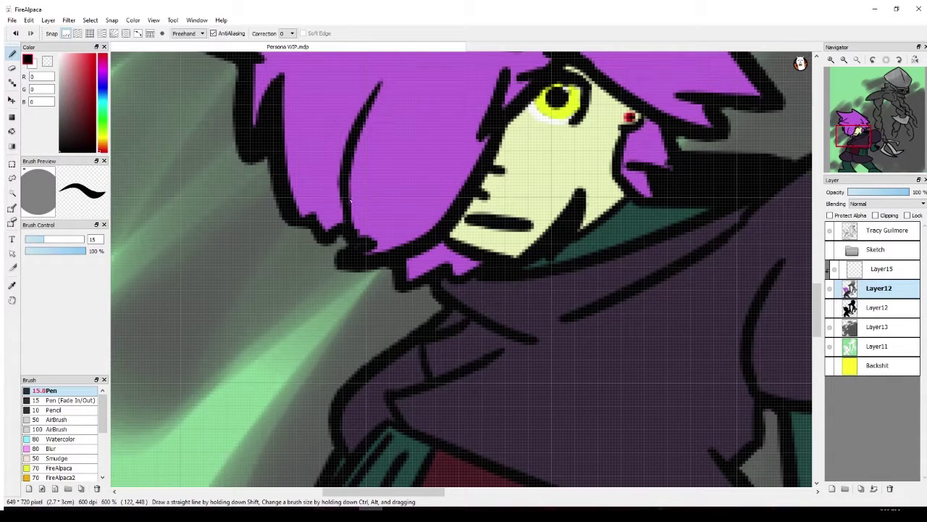
mouse_move(339, 192)
left_mouse_down()
mouse_move(340, 178)
mouse_move(327, 228)
mouse_move(340, 178)
left_mouse_up()
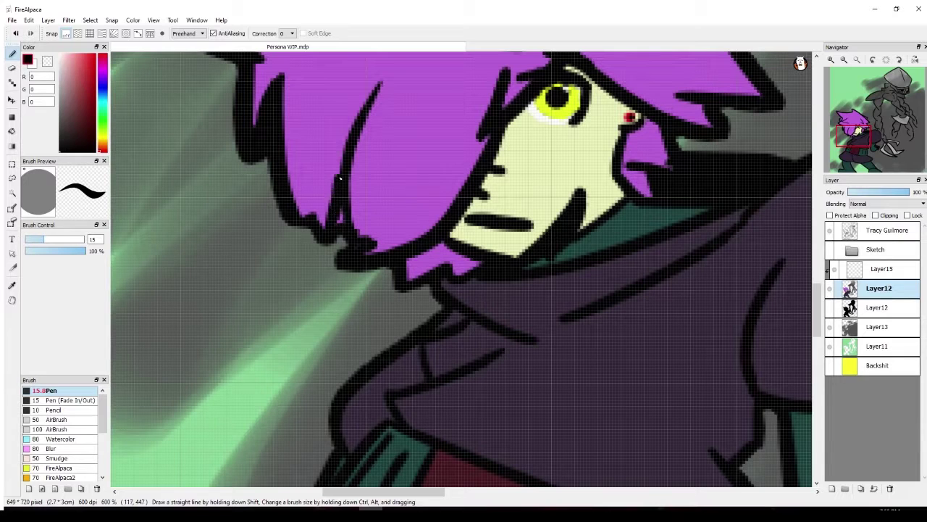
mouse_move(334, 225)
left_mouse_down()
mouse_move(344, 211)
mouse_move(341, 229)
left_mouse_up()
mouse_move(419, 253)
left_mouse_down()
mouse_move(407, 271)
mouse_move(421, 272)
mouse_move(436, 250)
mouse_move(455, 269)
mouse_move(478, 265)
left_mouse_up()
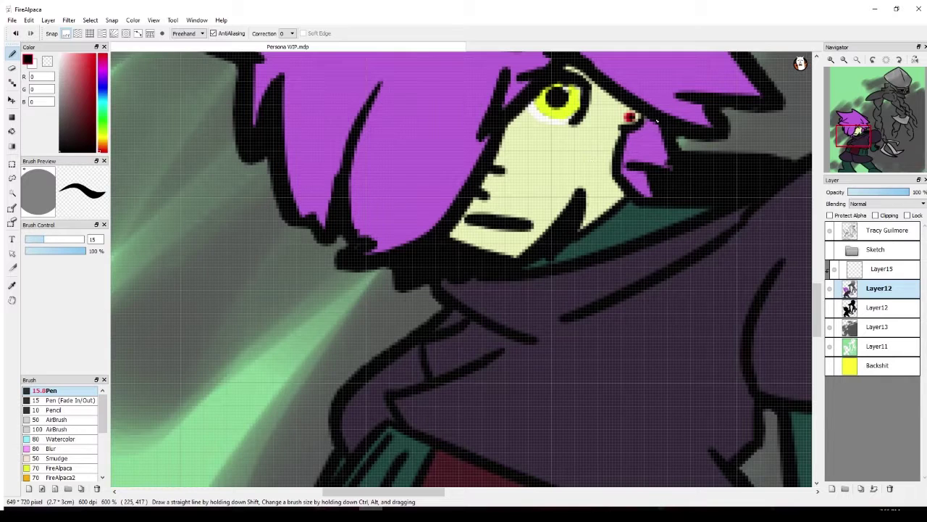
Ink black shadows in the hair behind the ear and in the small spiky tuft at the outer edge of the hair
mouse_move(650, 120)
left_mouse_down()
mouse_move(652, 148)
mouse_move(625, 154)
mouse_move(626, 176)
mouse_move(628, 139)
mouse_move(646, 140)
mouse_move(625, 145)
mouse_move(644, 120)
left_mouse_up()
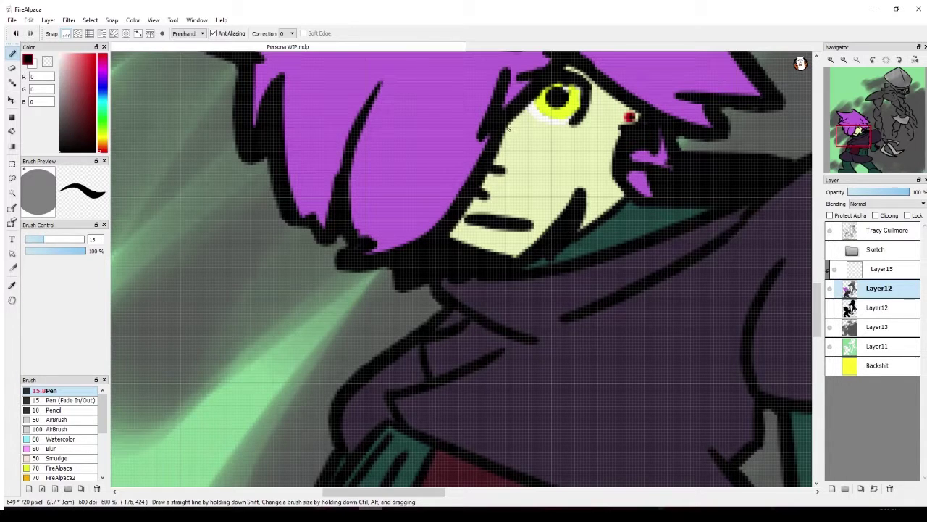
left_click_drag(534, 105, 519, 129)
left_click_drag(857, 135, 837, 132)
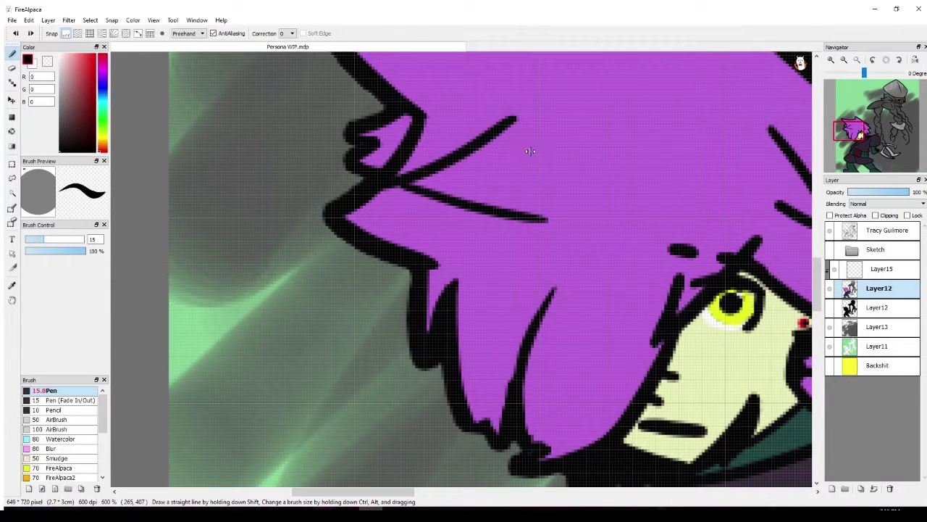
mouse_move(413, 120)
left_mouse_down()
mouse_move(357, 173)
mouse_move(394, 158)
mouse_move(376, 168)
left_mouse_up()
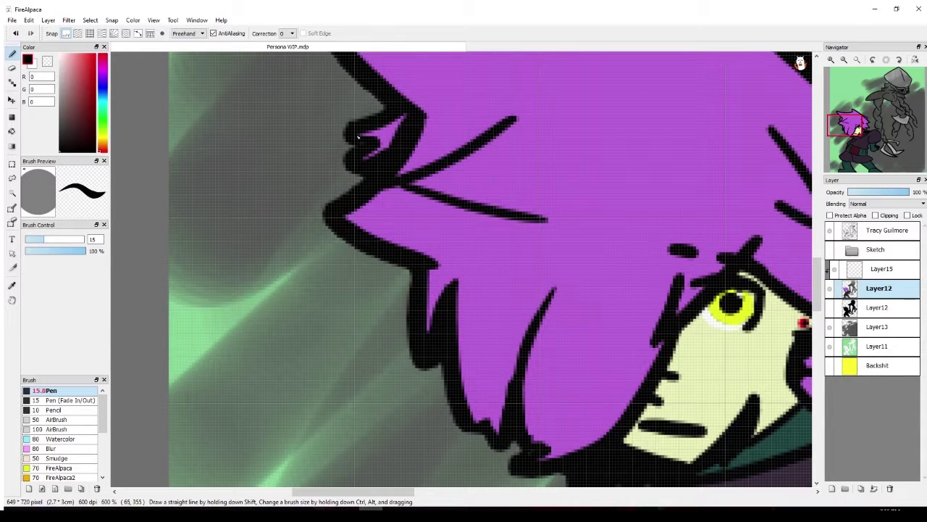
left_click_drag(358, 136, 376, 137)
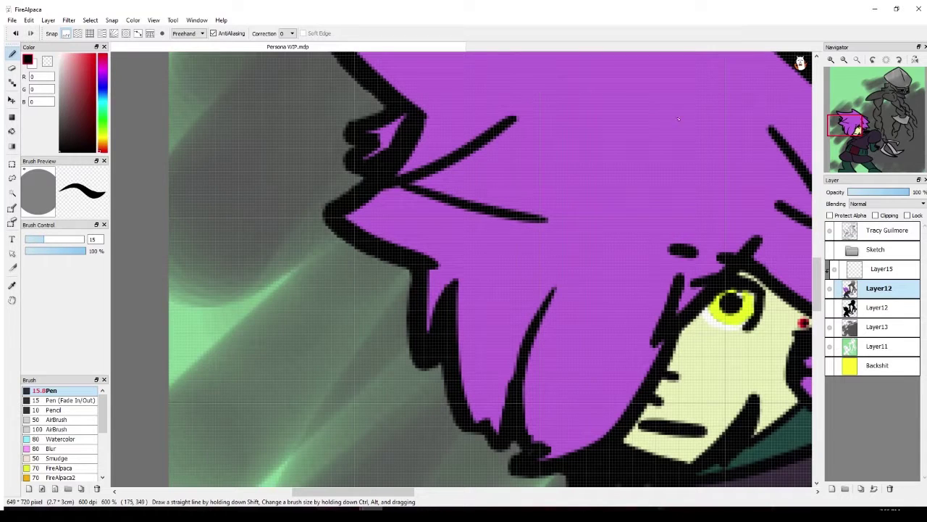
left_click(862, 130)
left_click_drag(862, 130, 865, 126)
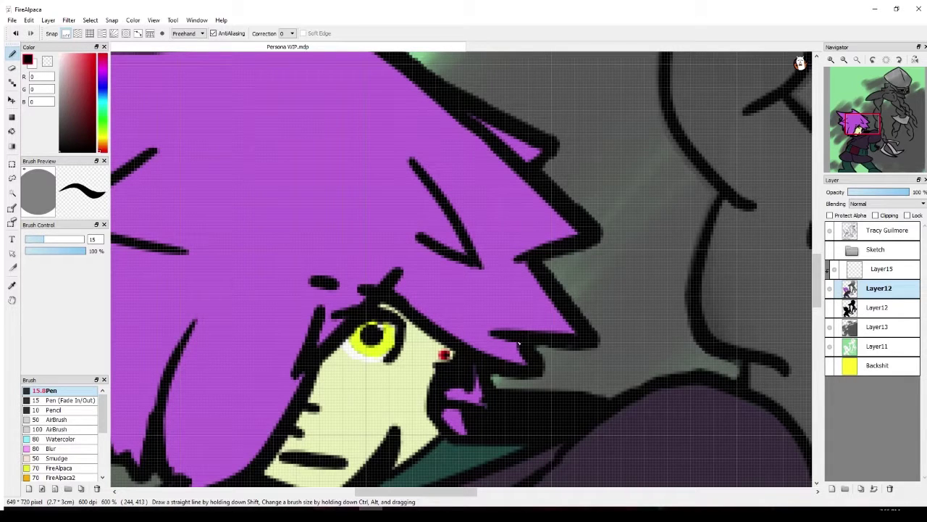
left_click_drag(499, 341, 523, 362)
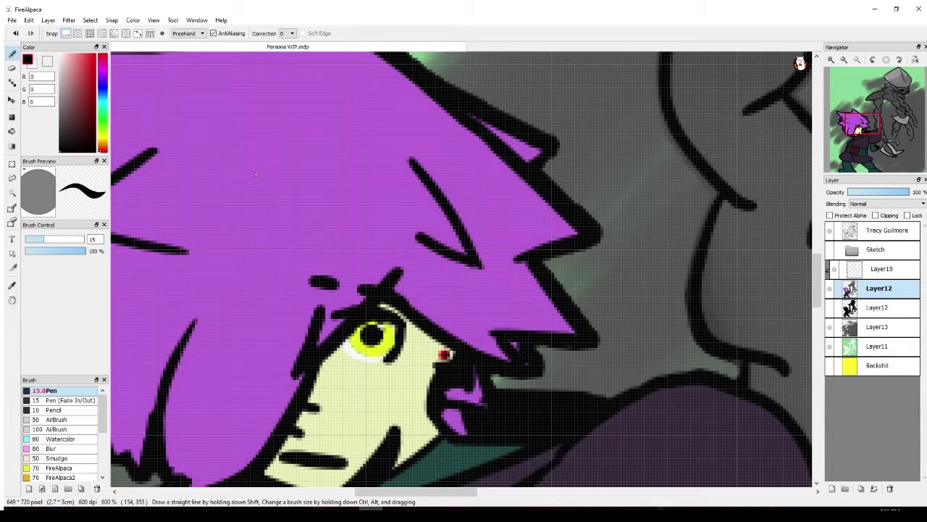
key("ctrl+z")
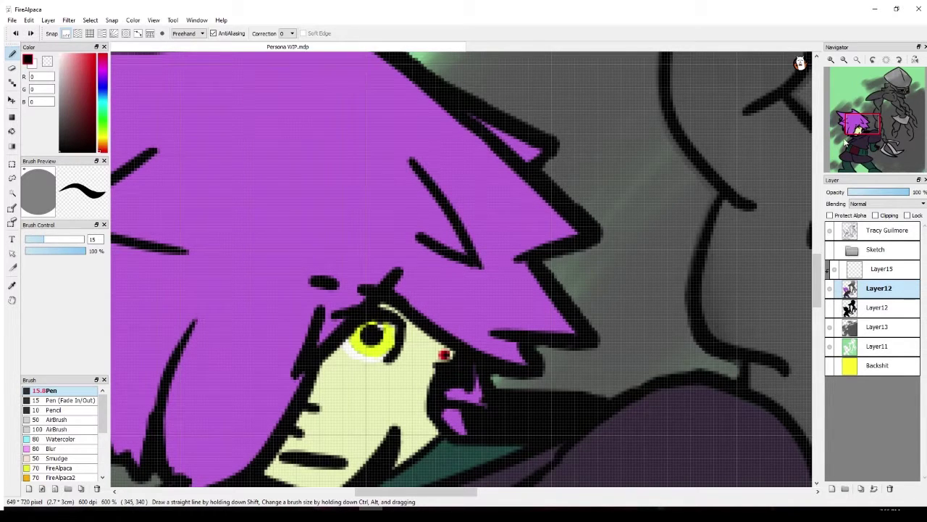
Ink black shadows into the jacket folds behind the purple-haired character's waist, just above the teal sash, with the 15 px Pen
mouse_move(858, 127)
left_mouse_down()
mouse_move(861, 145)
mouse_move(845, 143)
left_mouse_up()
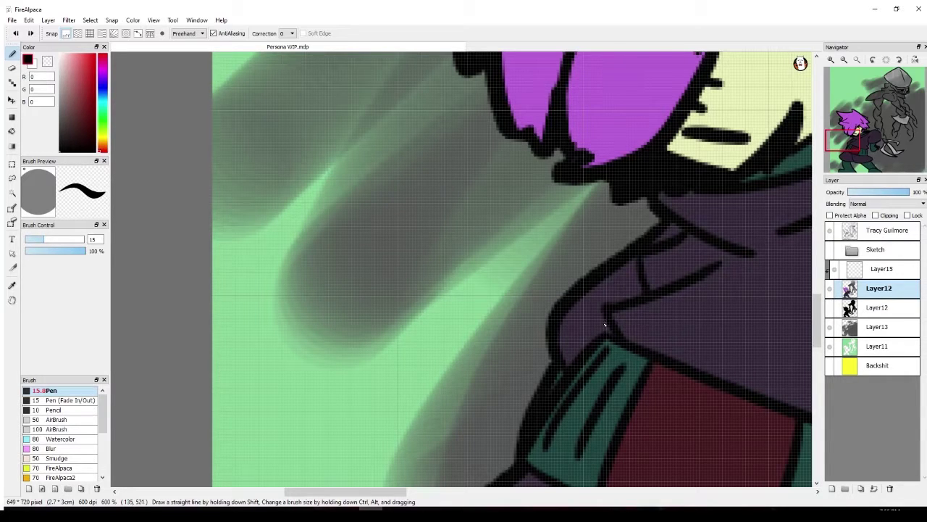
left_click_drag(598, 330, 578, 353)
mouse_move(598, 332)
left_mouse_down()
mouse_move(621, 300)
mouse_move(600, 319)
left_mouse_up()
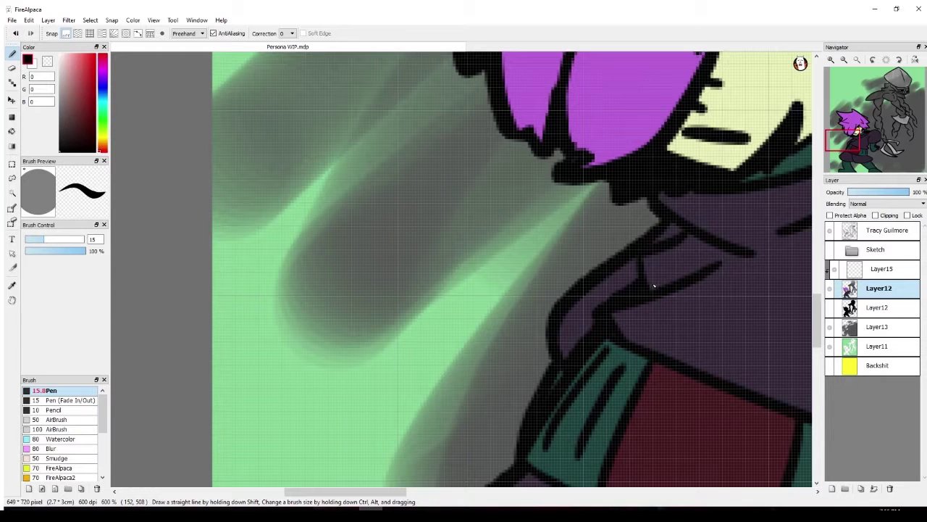
mouse_move(646, 277)
left_mouse_down()
mouse_move(686, 274)
mouse_move(647, 282)
left_mouse_up()
left_click_drag(671, 275, 710, 268)
mouse_move(678, 233)
left_mouse_down()
mouse_move(642, 252)
mouse_move(635, 279)
left_mouse_up()
left_click_drag(673, 227, 716, 251)
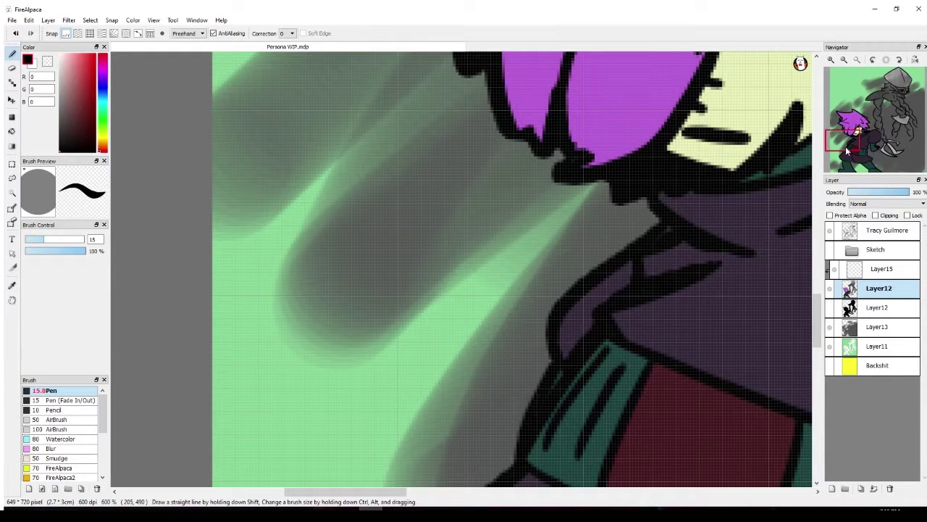
Ink a long black shadow on the jacket's torso beside the near sleeve, running down to the notch above the hem
mouse_move(852, 149)
left_mouse_down()
mouse_move(867, 138)
mouse_move(866, 152)
mouse_move(861, 143)
left_mouse_up()
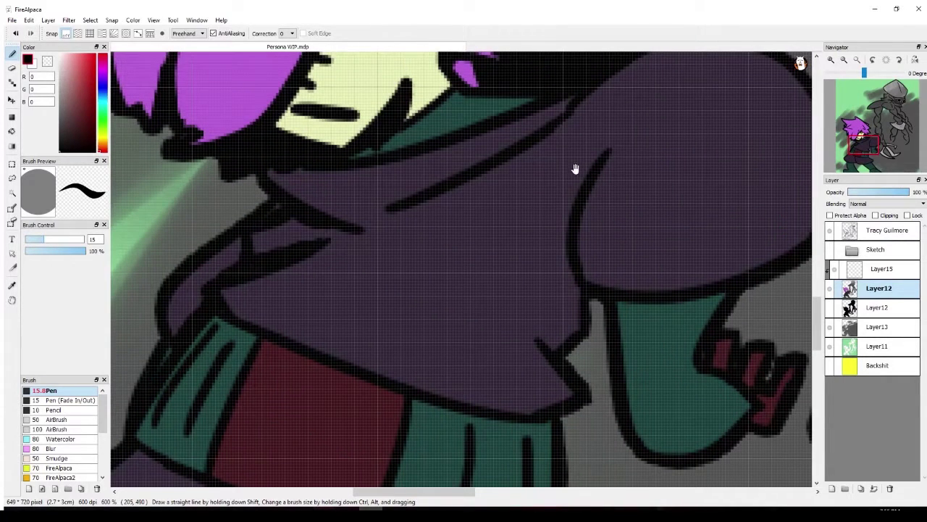
left_click_drag(599, 162, 557, 247)
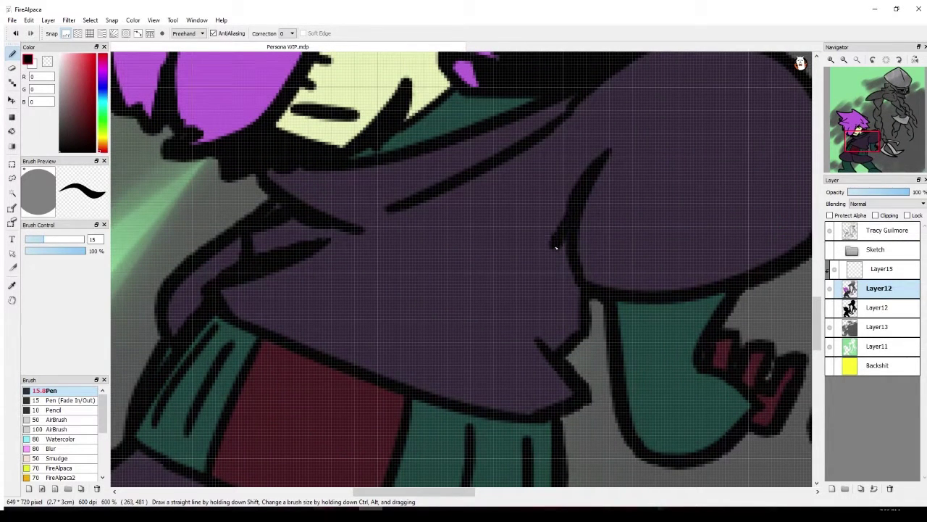
mouse_move(566, 207)
left_mouse_down()
mouse_move(556, 262)
mouse_move(566, 280)
left_mouse_up()
mouse_move(549, 247)
left_mouse_down()
mouse_move(554, 278)
mouse_move(564, 245)
mouse_move(560, 262)
mouse_move(573, 294)
left_mouse_up()
mouse_move(570, 258)
left_mouse_down()
mouse_move(573, 323)
mouse_move(554, 352)
mouse_move(553, 293)
mouse_move(562, 327)
left_mouse_up()
mouse_move(566, 323)
left_mouse_down()
mouse_move(569, 292)
mouse_move(538, 347)
mouse_move(552, 369)
mouse_move(542, 355)
left_mouse_up()
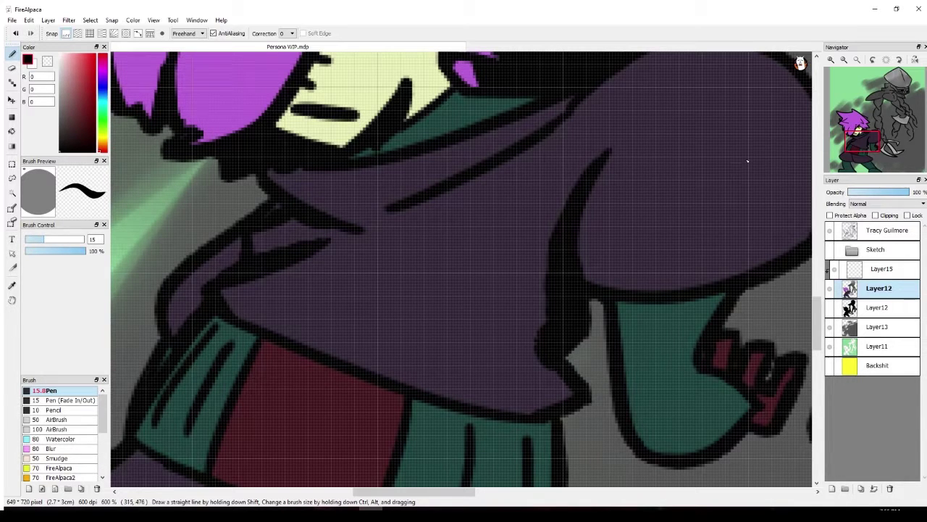
left_click_drag(851, 144, 865, 141)
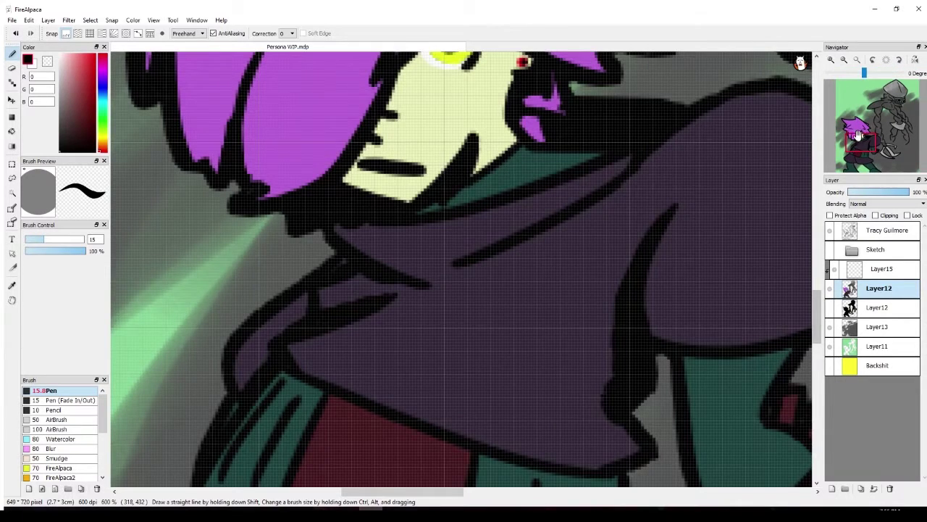
left_click_drag(855, 130, 848, 168)
left_click_drag(524, 186, 540, 258)
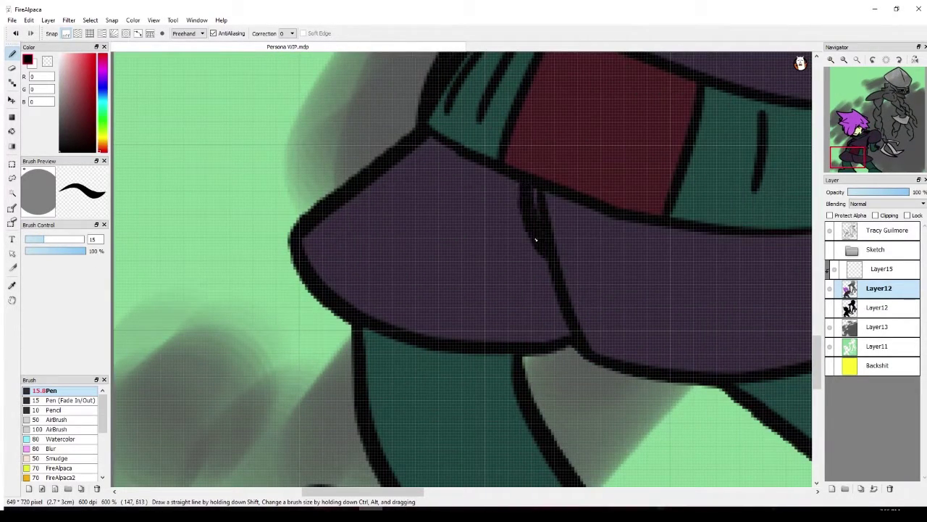
mouse_move(522, 210)
left_mouse_down()
mouse_move(540, 284)
mouse_move(558, 304)
left_mouse_up()
left_click_drag(526, 259, 568, 331)
key("ctrl+z")
key("ctrl+z")
key("ctrl+z")
key("ctrl+z")
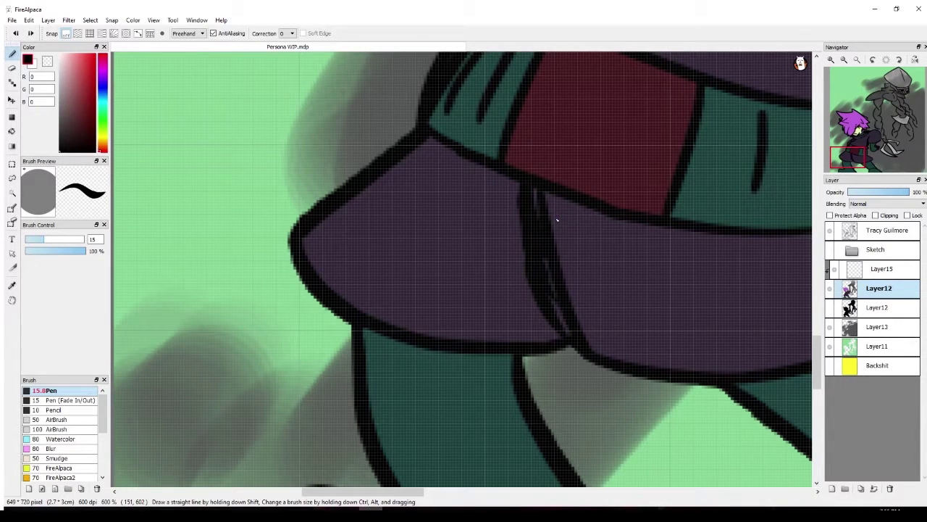
key("ctrl+z")
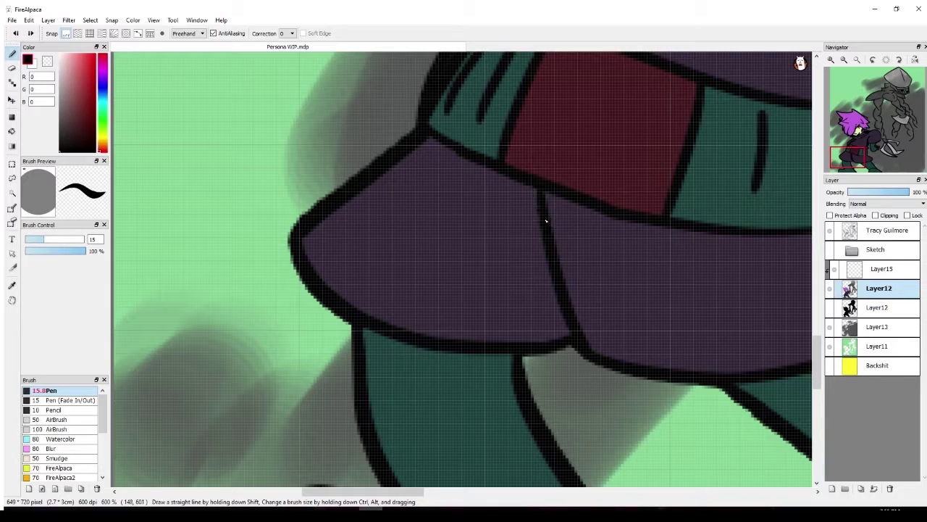
Ink a tapering black shadow along the skirt's dividing fold and another on the rear leg beneath the skirt hem
left_click_drag(524, 184, 568, 295)
left_click_drag(534, 190, 536, 200)
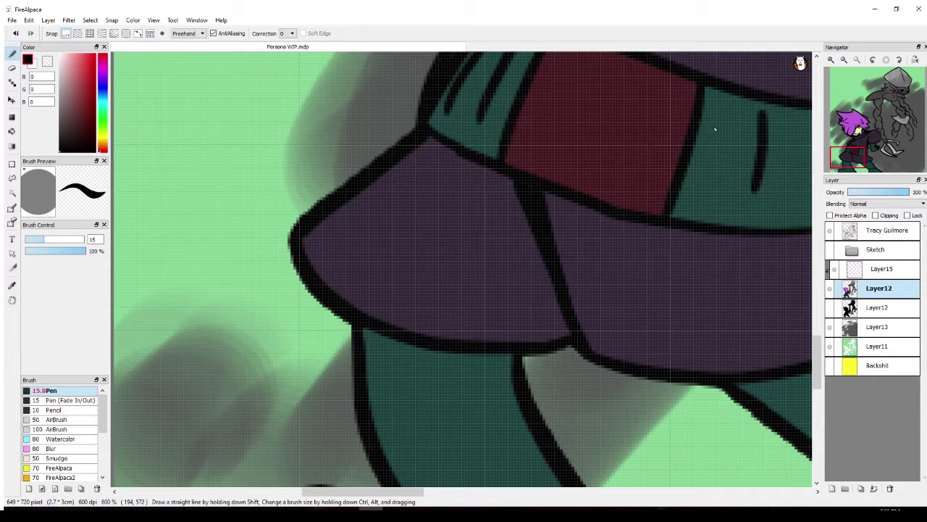
mouse_move(849, 164)
left_mouse_down()
mouse_move(860, 163)
mouse_move(851, 161)
left_mouse_up()
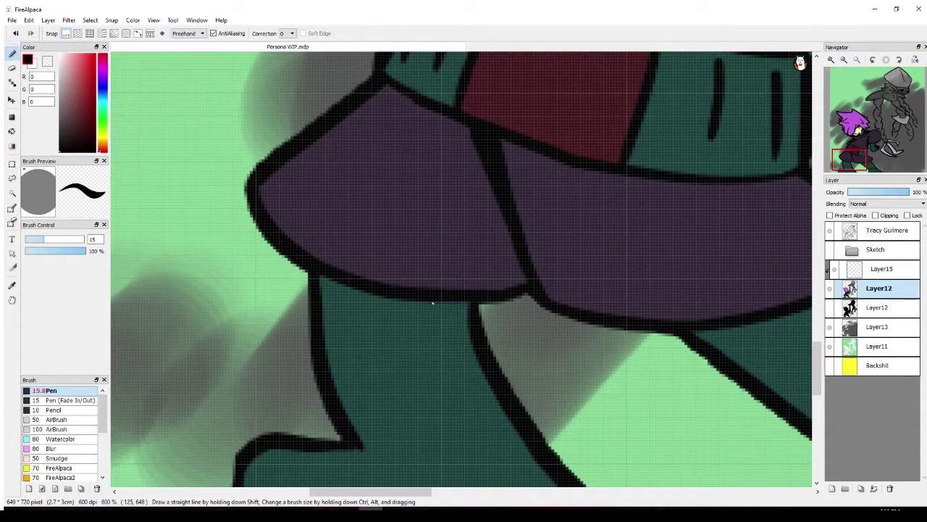
mouse_move(396, 297)
left_mouse_down()
mouse_move(487, 345)
mouse_move(401, 303)
mouse_move(464, 316)
mouse_move(442, 307)
mouse_move(465, 308)
left_mouse_up()
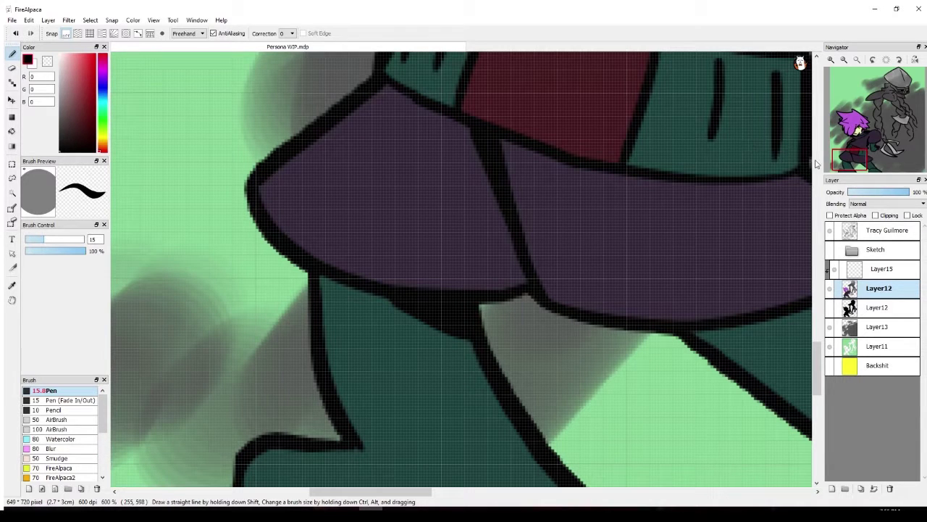
Ink a black wedge shadow at the inner top of the front leg under the skirt hem, undoing the stray strokes
mouse_move(853, 154)
left_click_drag(853, 154, 866, 165)
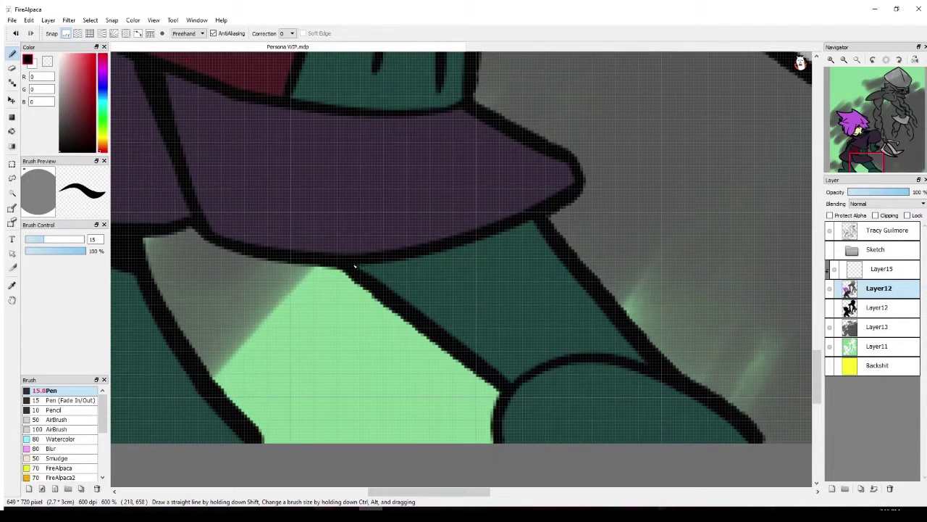
mouse_move(354, 267)
left_mouse_down()
mouse_move(405, 274)
mouse_move(426, 259)
left_mouse_up()
mouse_move(387, 291)
left_mouse_down()
mouse_move(425, 261)
mouse_move(394, 278)
mouse_move(366, 268)
mouse_move(407, 264)
mouse_move(375, 289)
mouse_move(351, 281)
mouse_move(330, 360)
left_mouse_up()
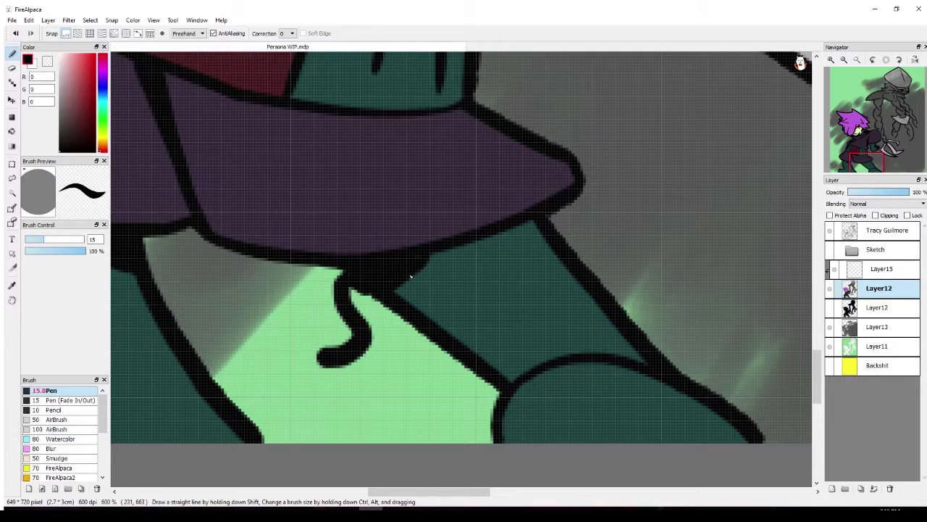
key("ctrl+z")
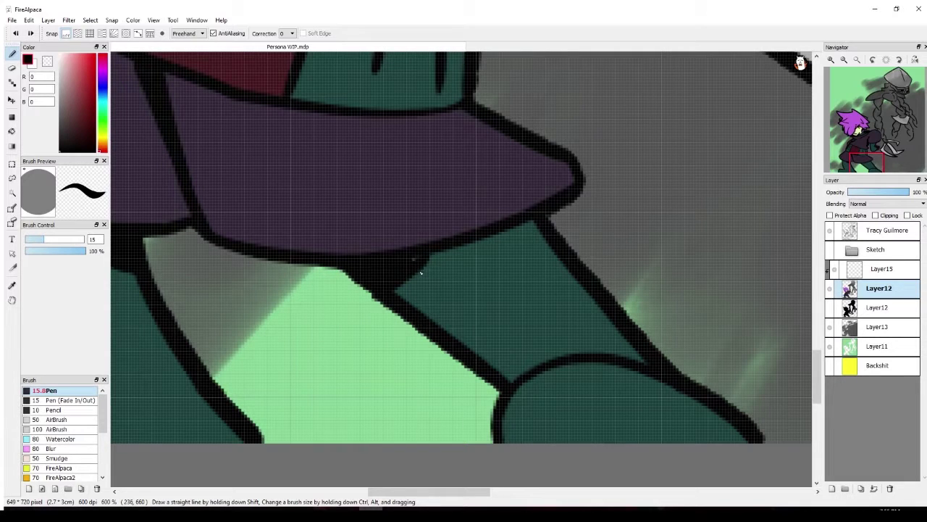
key("ctrl+z")
key("ctrl+z")
key("ctrl+z")
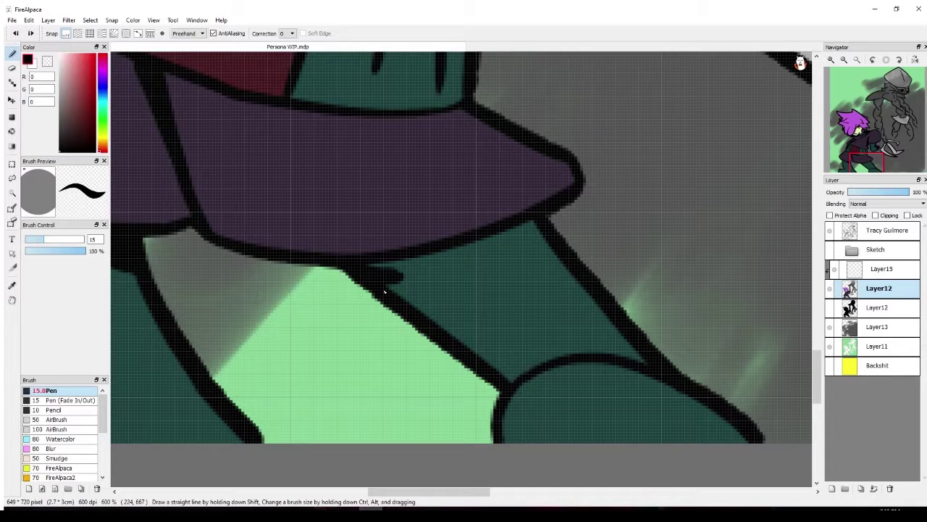
mouse_move(391, 288)
left_mouse_down()
mouse_move(409, 259)
mouse_move(393, 287)
mouse_move(417, 265)
mouse_move(384, 269)
left_mouse_up()
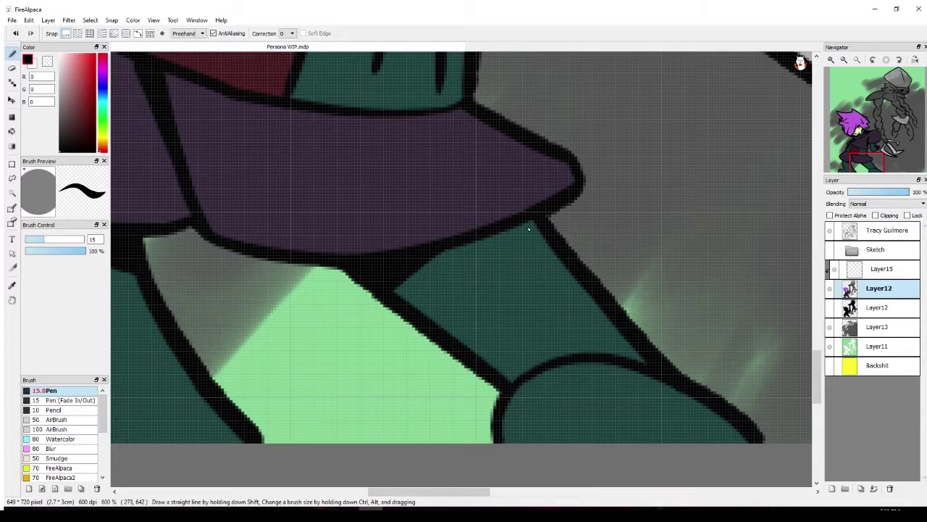
mouse_move(503, 370)
left_mouse_down()
mouse_move(513, 376)
mouse_move(498, 377)
left_mouse_up()
Thicken the black outline of the rear lower leg where it meets the canvas's bottom edge
left_click(860, 159)
left_click_drag(860, 159, 838, 169)
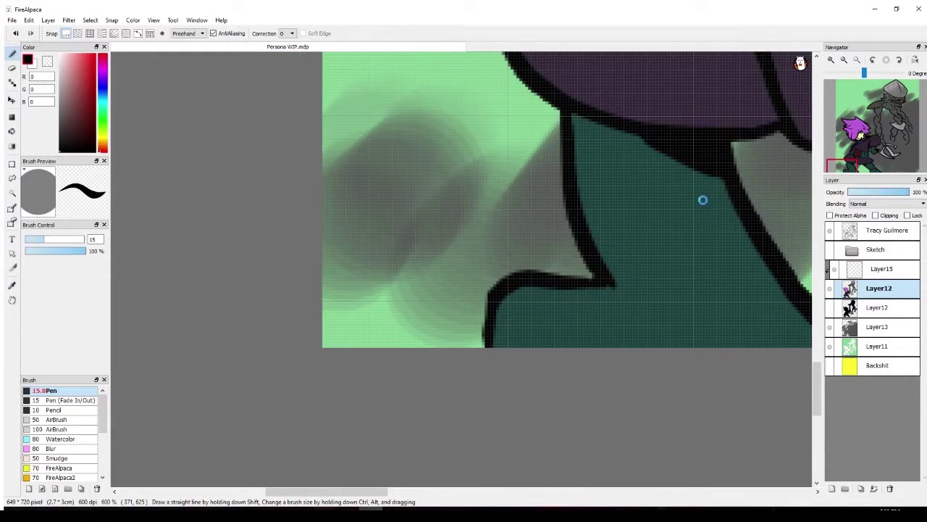
left_click_drag(500, 310, 507, 350)
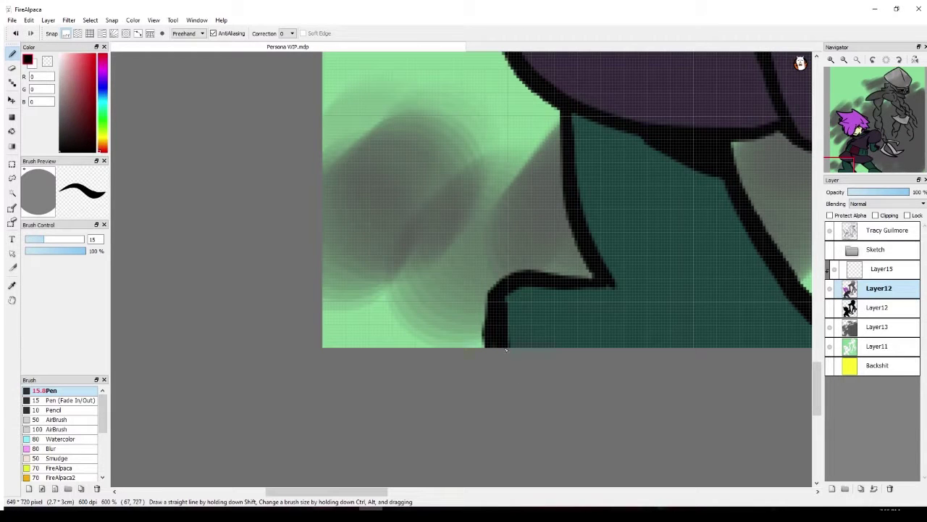
left_click_drag(505, 297, 510, 347)
Ink small black shadows at the twists of the creature's long arm that holds the hooked blades
mouse_move(860, 142)
left_mouse_down()
mouse_move(864, 123)
mouse_move(883, 134)
left_mouse_up()
scroll(639, 109, "down", 3)
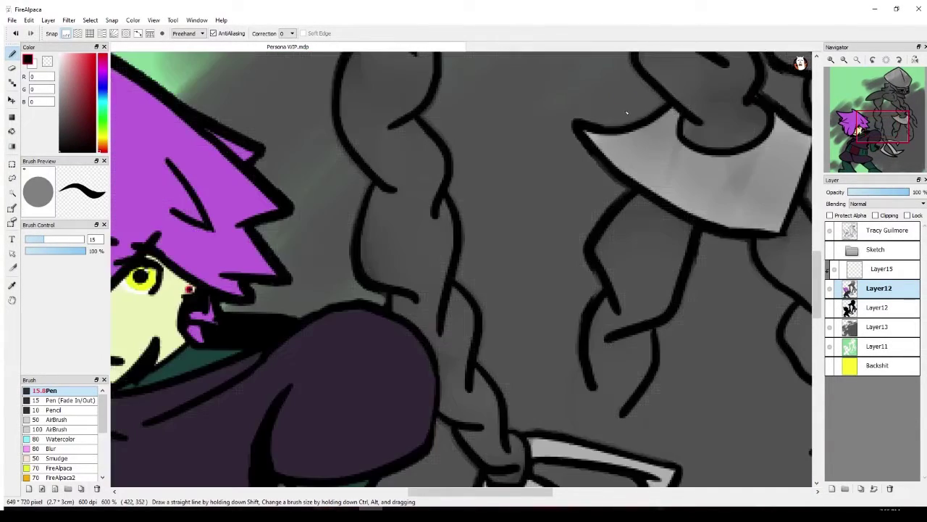
scroll(550, 167, "up", 1)
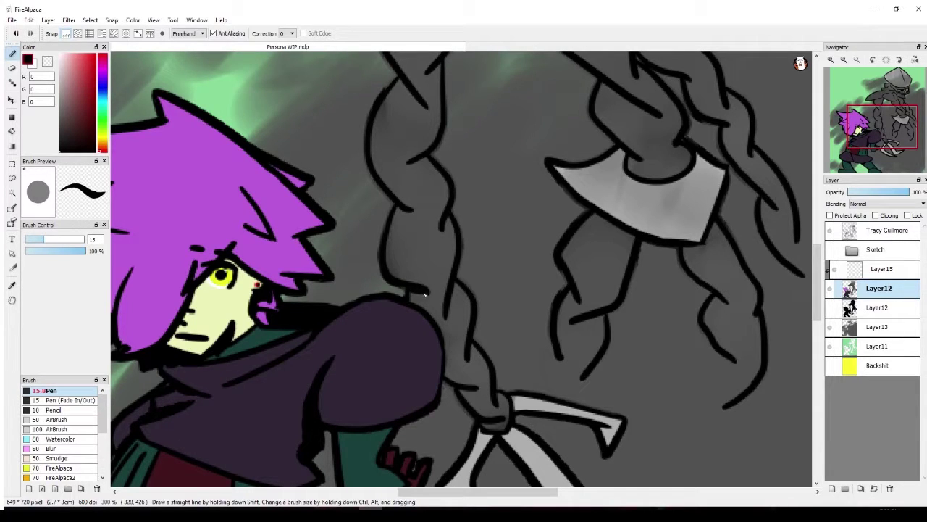
left_click_drag(424, 294, 412, 297)
left_click_drag(472, 391, 466, 393)
mouse_move(490, 423)
left_mouse_down()
mouse_move(498, 428)
mouse_move(481, 427)
left_mouse_up()
mouse_move(401, 211)
left_mouse_down()
mouse_move(410, 216)
mouse_move(400, 208)
mouse_move(395, 219)
mouse_move(404, 216)
left_mouse_up()
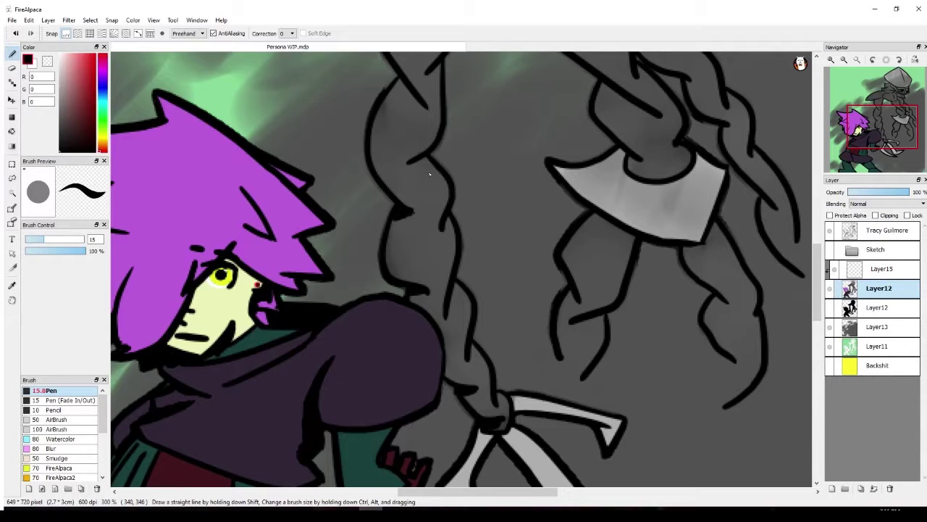
Ink a solid black shadow below the uppermost twist of the creature's arm that holds the hooked blades
left_click_drag(393, 87, 426, 104)
key("ctrl+z")
left_click_drag(391, 91, 427, 110)
key("g")
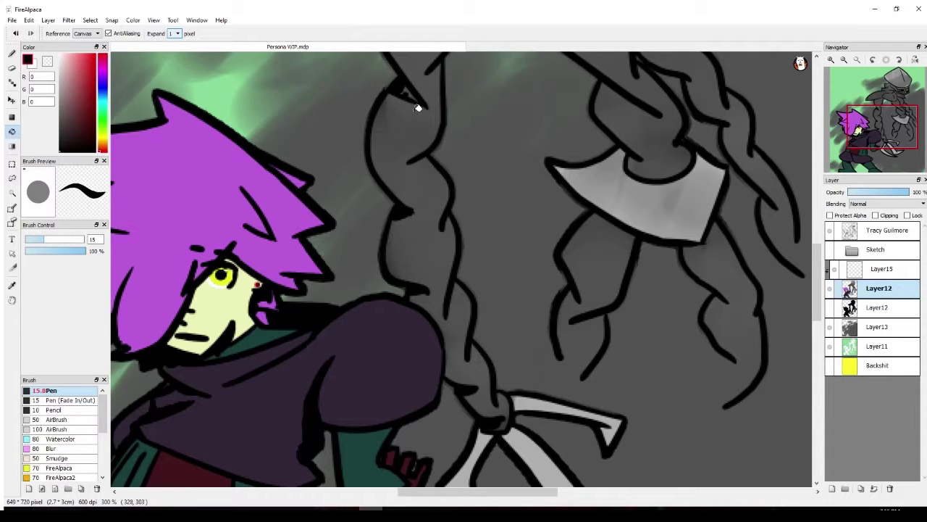
key("b")
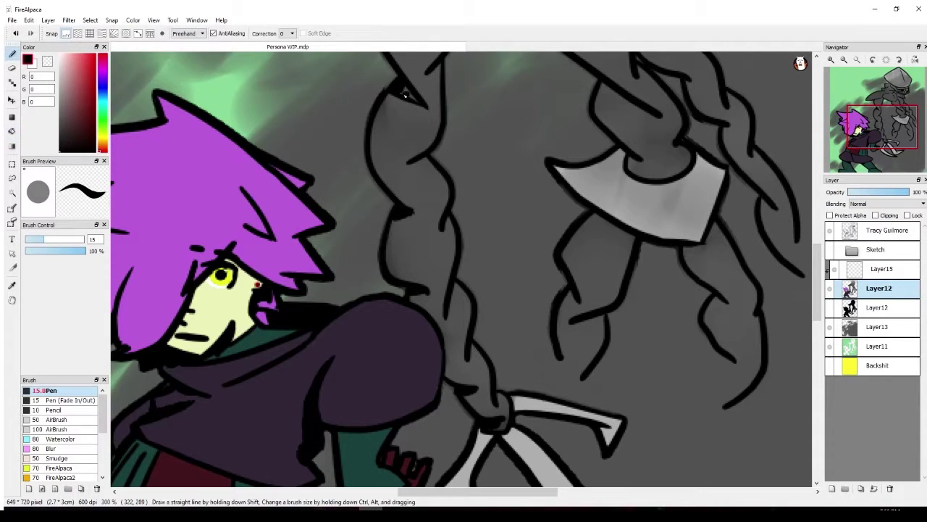
left_click_drag(405, 90, 417, 104)
Ink black shadows at the twists of the limb below the axe blade and of the arm above it
left_click_drag(722, 353, 721, 354)
left_click_drag(684, 253, 702, 248)
left_click_drag(603, 92, 634, 104)
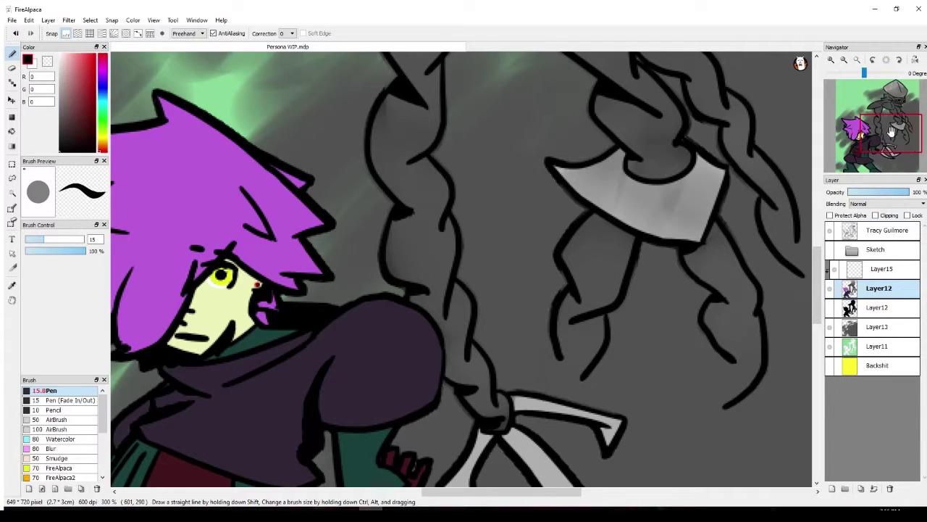
left_click_drag(871, 138, 884, 121)
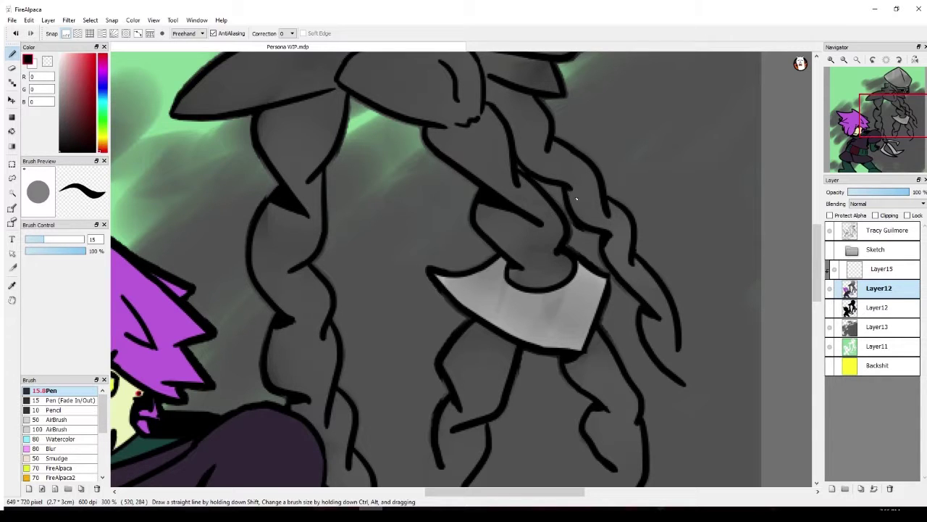
left_click_drag(893, 120, 877, 109)
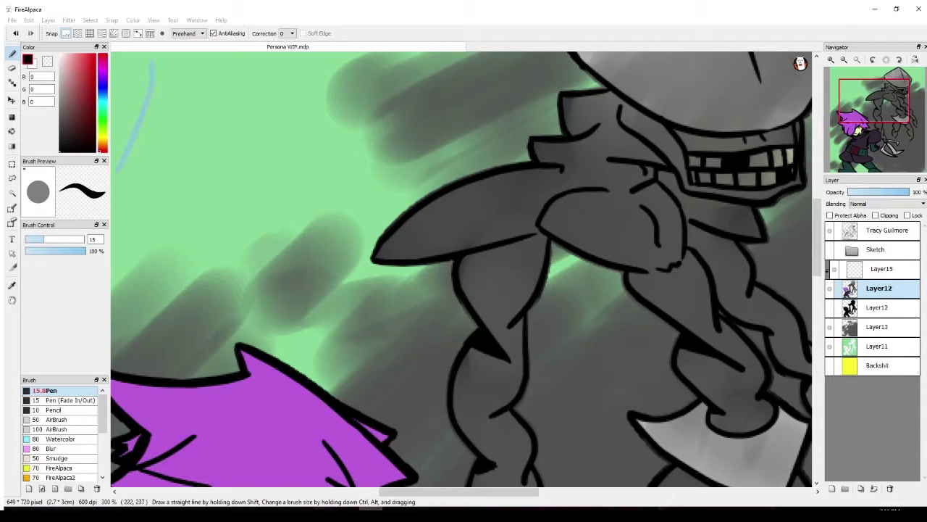
Open the masked character's "THE SHOW'S OVER" artwork as a new canvas for reference and enlarge it to 150%
left_click(11, 22)
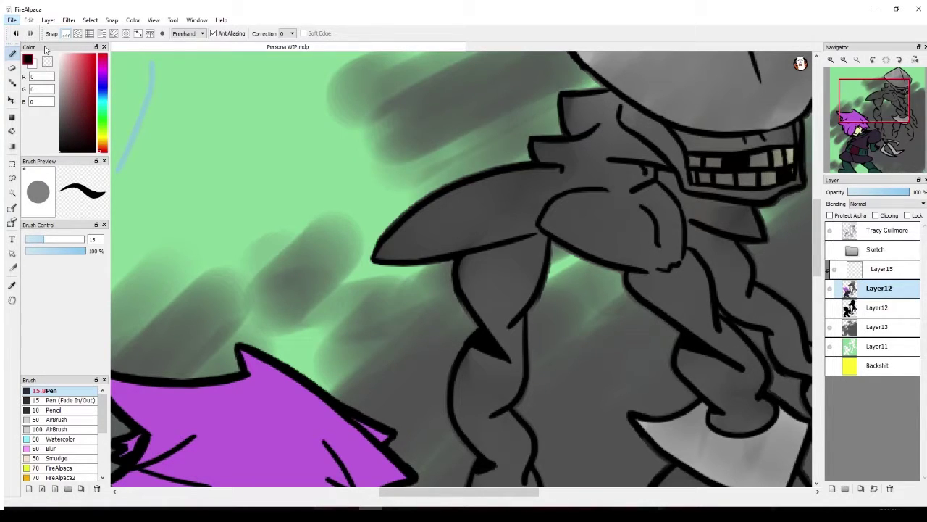
key("ctrl+shift+n")
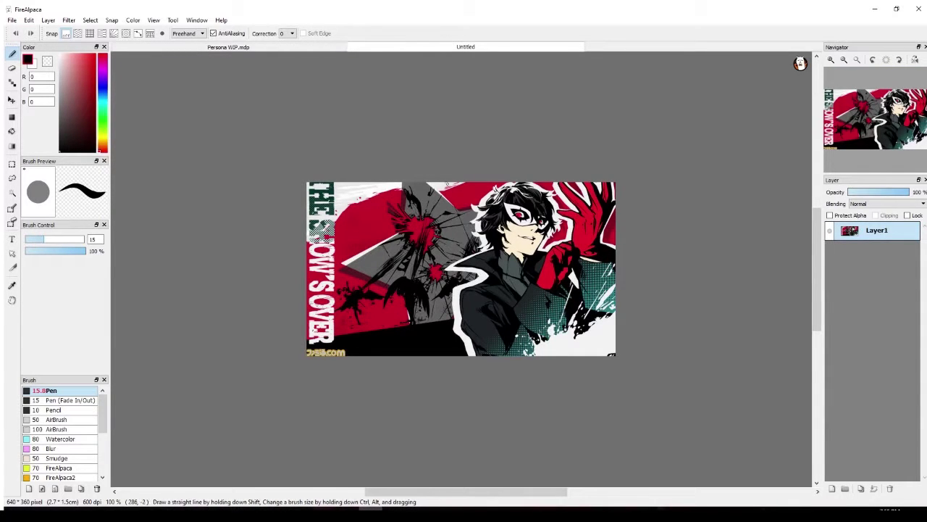
scroll(473, 123, "up", 1)
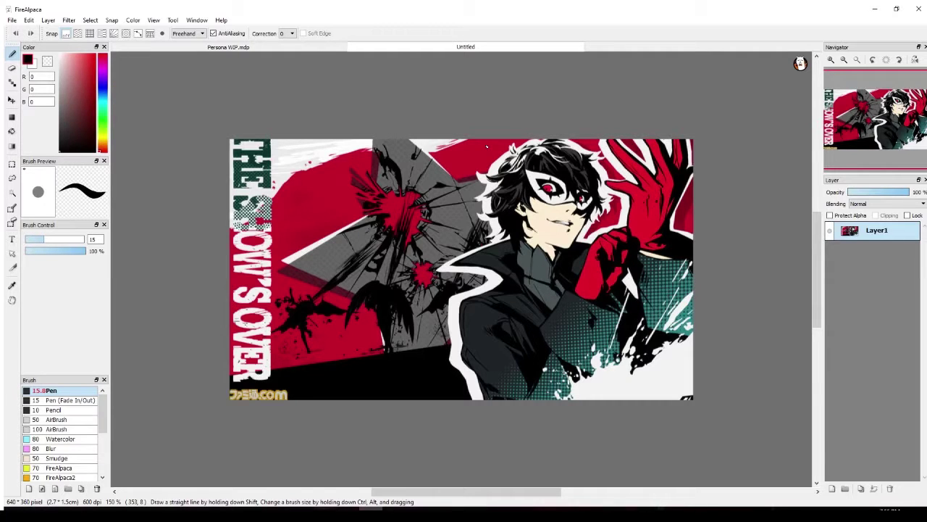
mouse_move(519, 249)
left_mouse_down()
mouse_move(575, 313)
mouse_move(674, 388)
left_mouse_up()
key("ctrl+z")
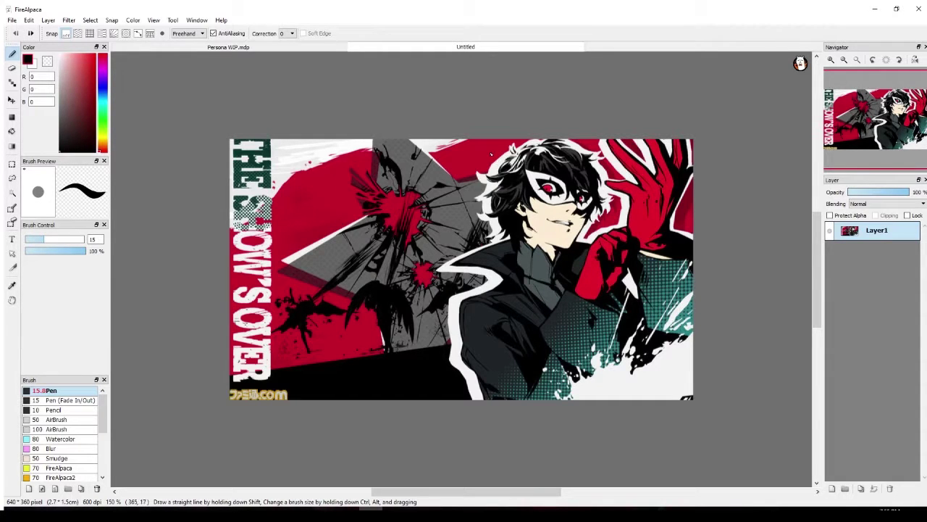
left_click_drag(490, 153, 693, 356)
key("ctrl+z")
Return to Persona WIP.mdp and ink a black shadow on the creature's upper arm beneath the pointed shoulder plate
left_click(268, 49)
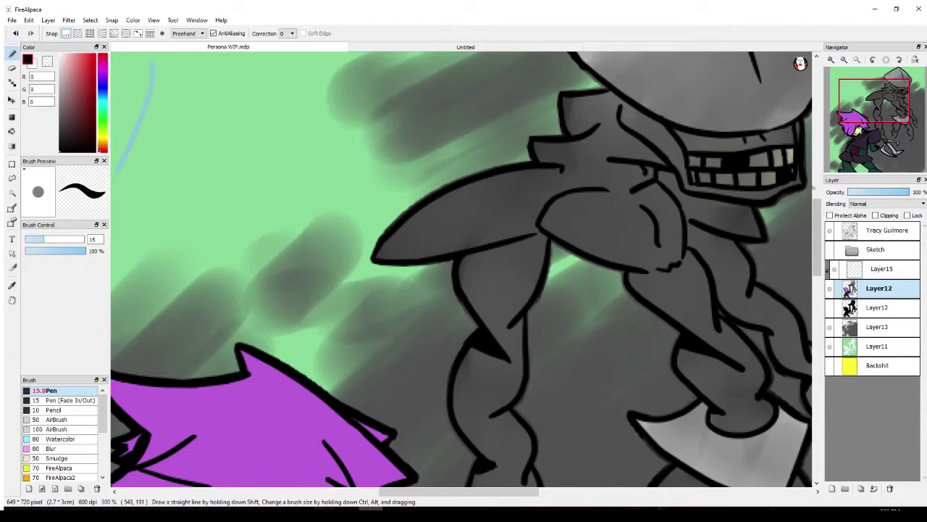
mouse_move(824, 170)
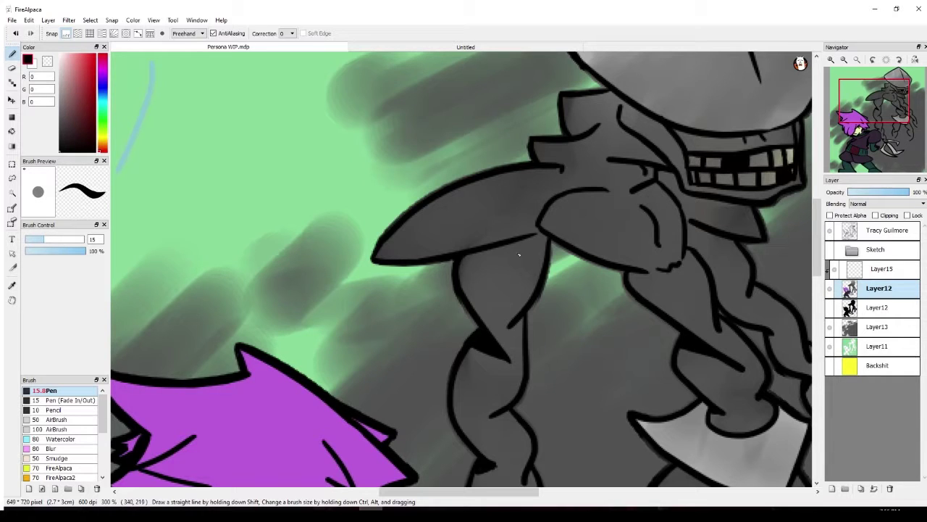
mouse_move(535, 237)
left_mouse_down()
mouse_move(456, 269)
mouse_move(513, 250)
mouse_move(479, 259)
left_mouse_up()
left_click_drag(471, 255, 495, 249)
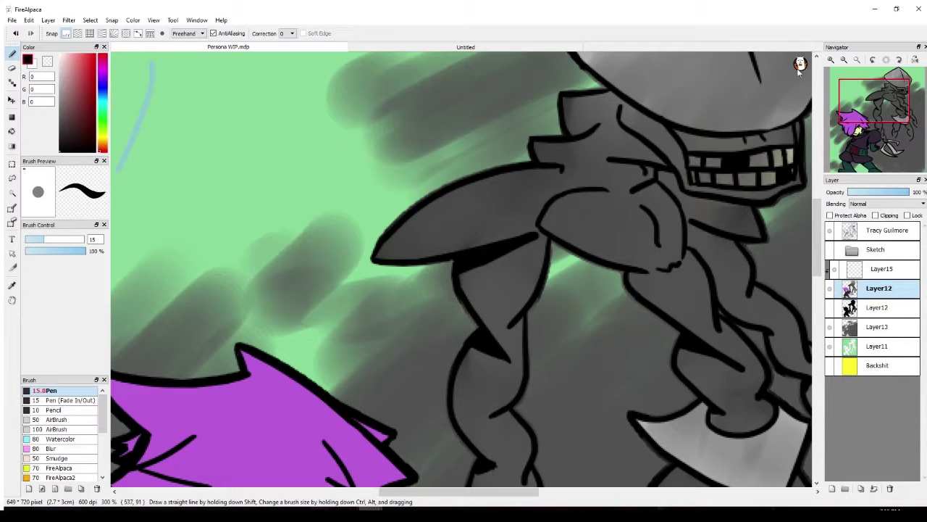
Ink black shadows along the back edges of the two spikes behind the creature's neck
mouse_move(877, 105)
left_mouse_down()
mouse_move(896, 96)
mouse_move(886, 102)
left_mouse_up()
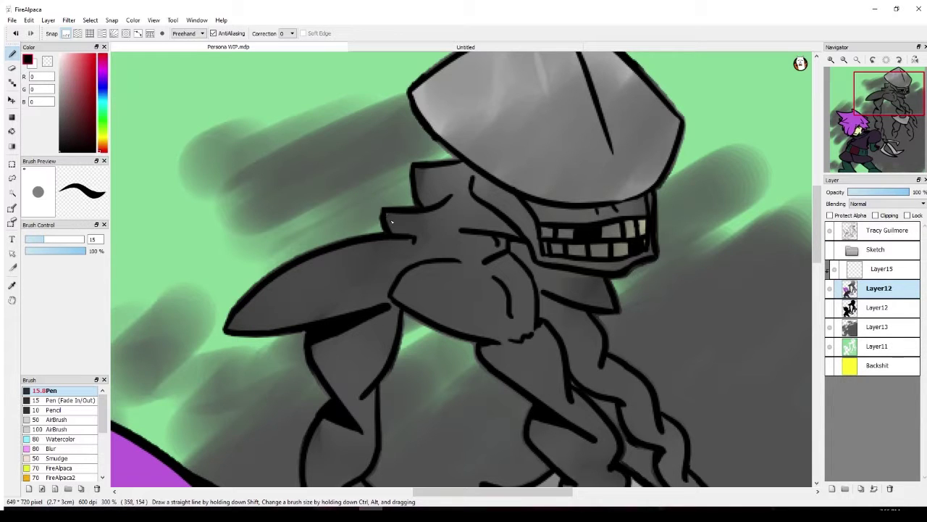
left_click_drag(386, 214, 407, 236)
mouse_move(414, 169)
left_mouse_down()
mouse_move(449, 216)
mouse_move(425, 207)
left_mouse_up()
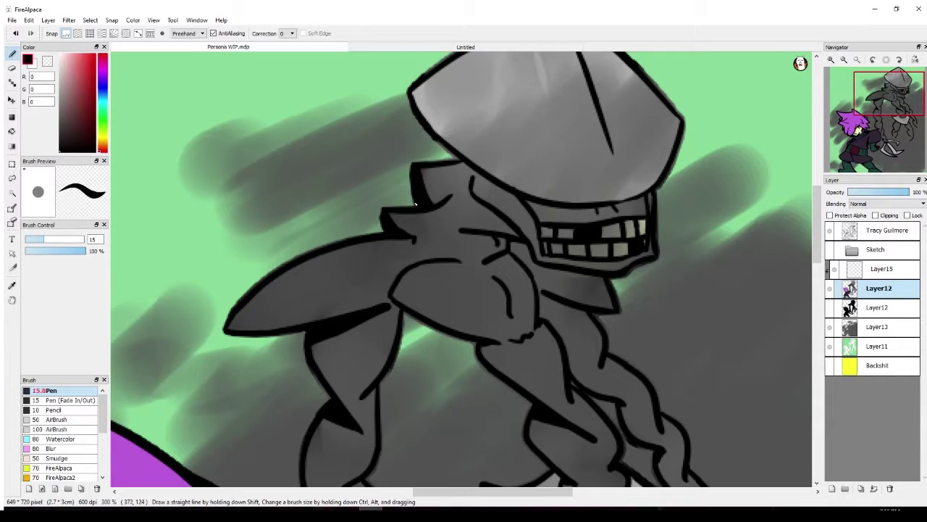
left_click_drag(383, 213, 380, 209)
left_click_drag(426, 203, 451, 191)
Ink a black shadow under the creature's collarbone line and another on the upper arm's inner edge beneath the pointed shoulder plate
left_click_drag(470, 232, 511, 240)
key("ctrl+z")
left_click_drag(461, 231, 496, 248)
key("ctrl+z")
mouse_move(459, 230)
left_mouse_down()
mouse_move(514, 259)
mouse_move(489, 243)
mouse_move(510, 251)
left_mouse_up()
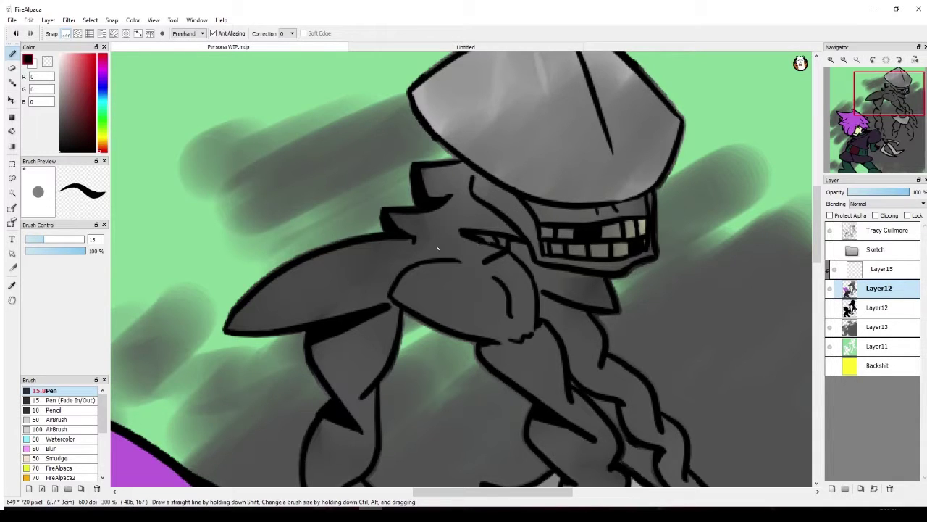
left_click_drag(391, 306, 397, 353)
left_click_drag(393, 337, 394, 357)
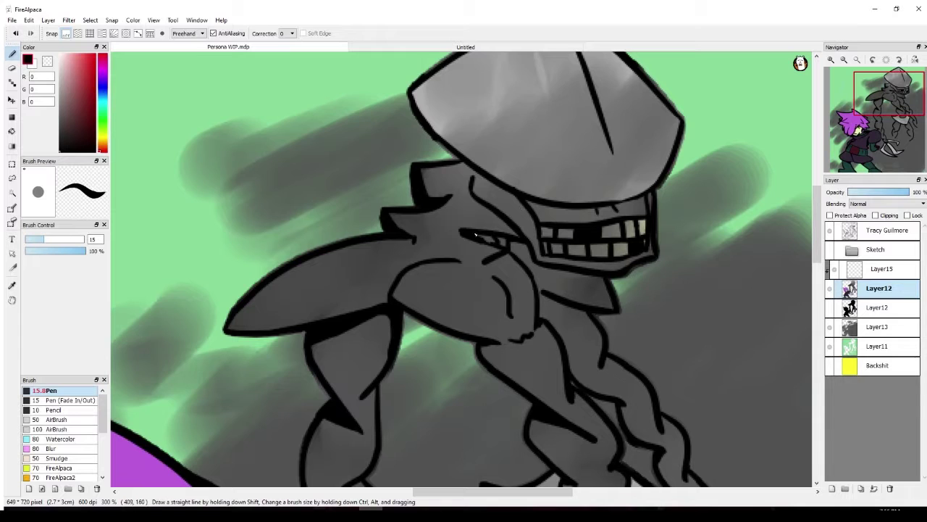
Fill in the creature's neck shadows in black, from the collarbone line up to the back of the jaw
mouse_move(476, 234)
left_mouse_down()
mouse_move(498, 245)
mouse_move(487, 240)
left_mouse_up()
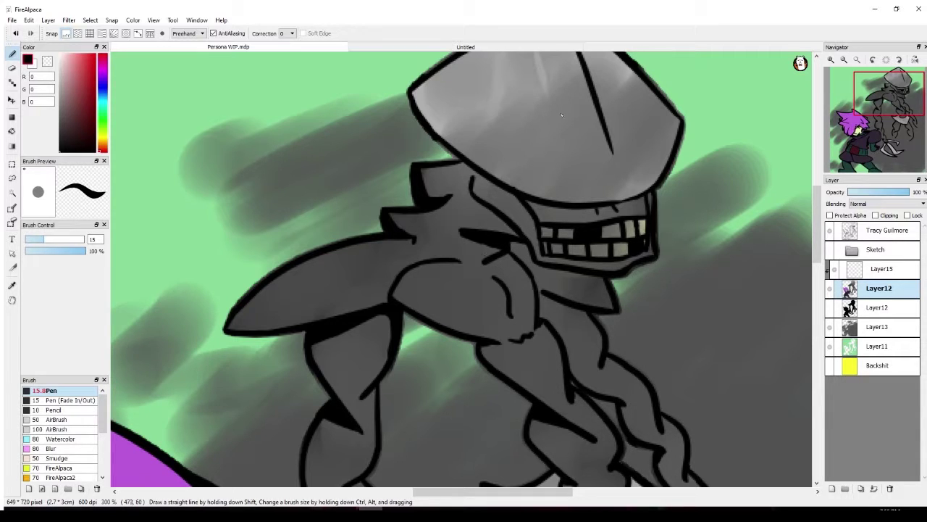
mouse_move(480, 204)
left_mouse_down()
mouse_move(498, 241)
mouse_move(496, 218)
mouse_move(506, 233)
mouse_move(494, 215)
mouse_move(516, 236)
left_mouse_up()
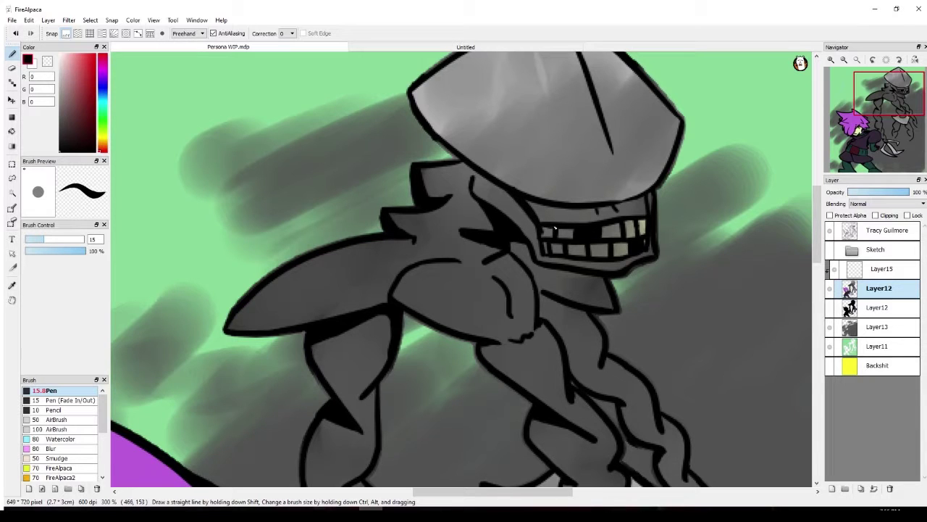
left_click_drag(507, 191, 539, 240)
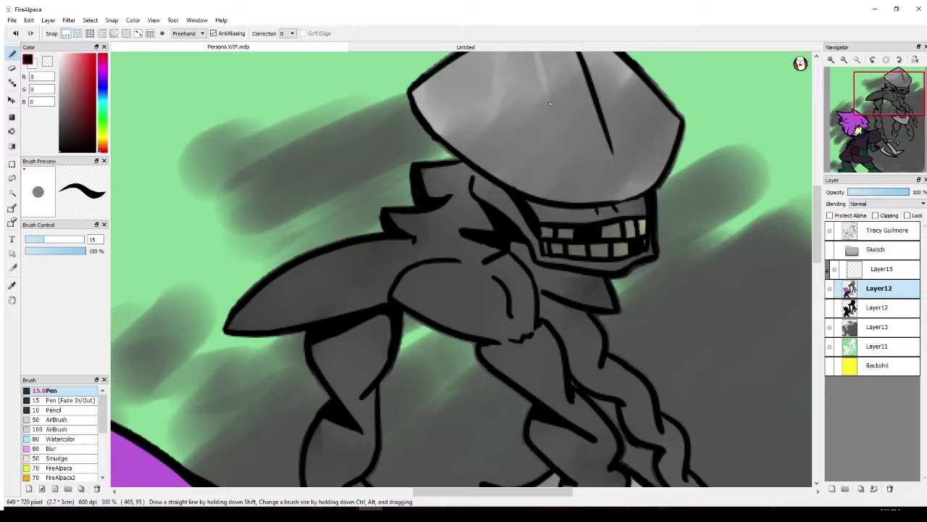
Try to ink a black shadow beneath the helmet rim above the creature's teeth
left_click_drag(528, 202, 580, 219)
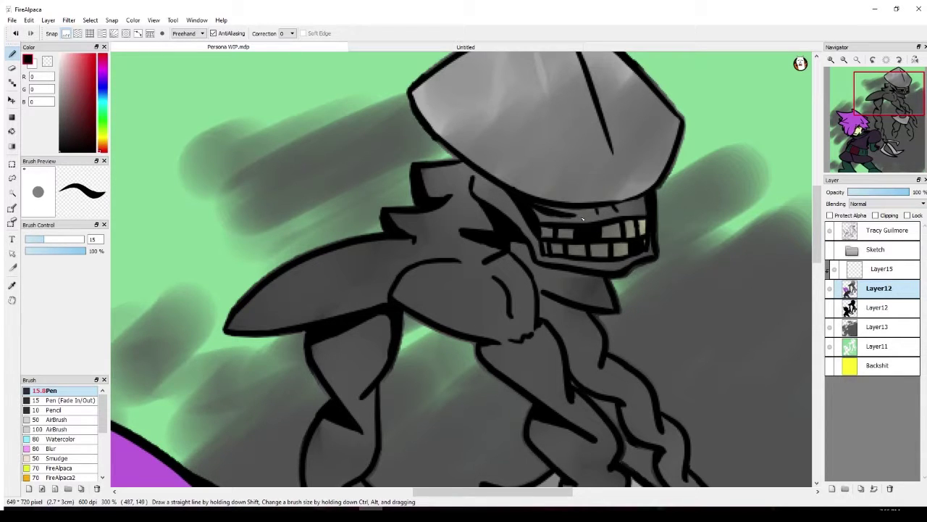
key("ctrl+z")
key("ctrl+z")
key("ctrl+z")
left_click_drag(614, 206, 548, 210)
key("ctrl+z")
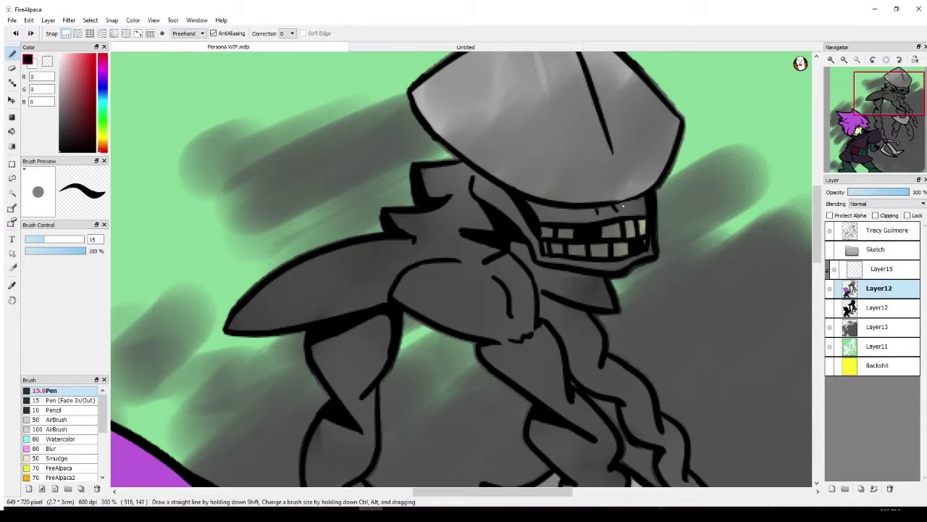
left_click_drag(614, 206, 549, 210)
key("ctrl+z")
left_click_drag(529, 203, 585, 215)
key("ctrl+z")
left_click_drag(528, 202, 591, 215)
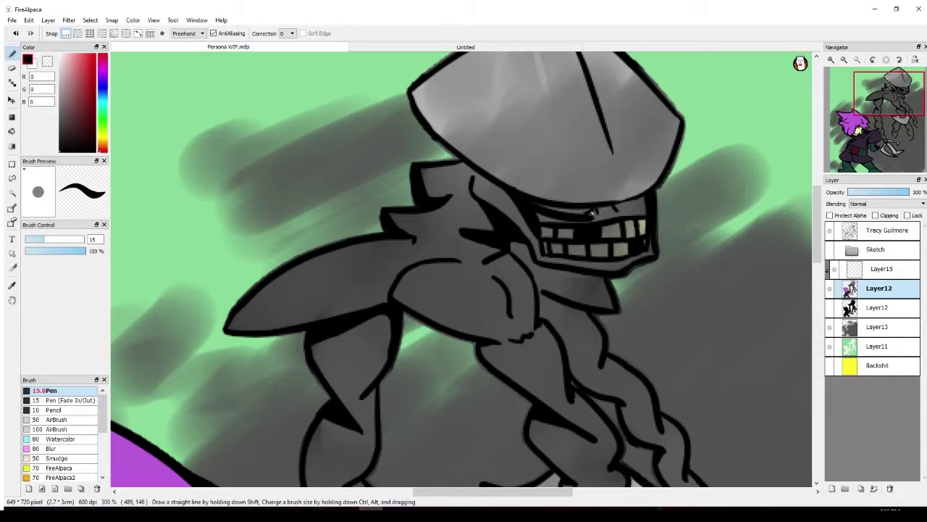
mouse_move(590, 214)
left_mouse_down()
mouse_move(545, 208)
mouse_move(552, 210)
left_mouse_up()
key("ctrl+z")
key("ctrl+z")
key("ctrl+z")
key("ctrl+z")
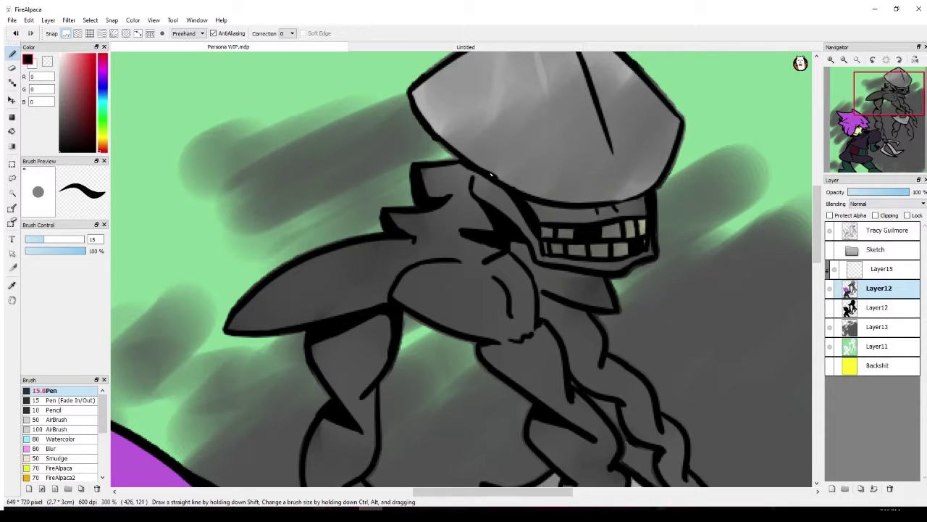
Ink a slim black accent along the upper side of the creature's pointed shoulder plate
left_click_drag(449, 165, 511, 183)
key("ctrl+z")
left_click_drag(302, 276, 369, 253)
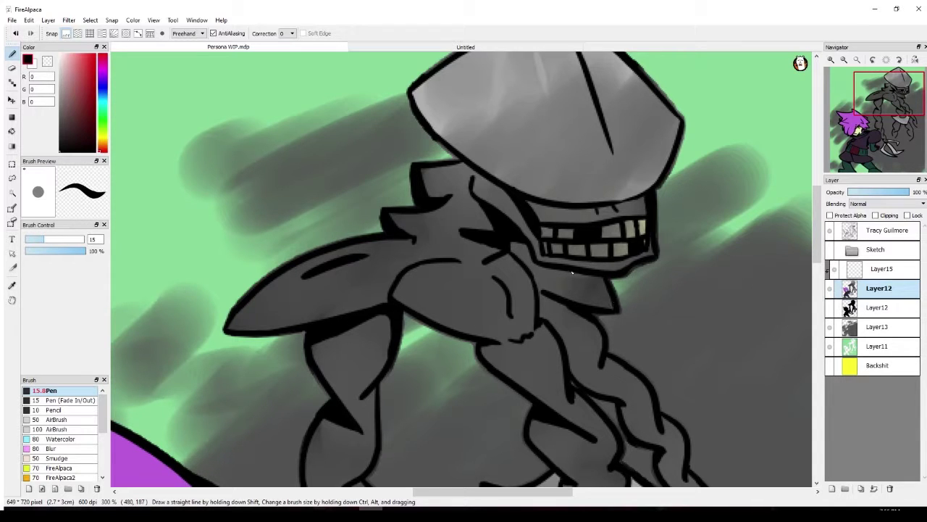
Try to ink a black shadow on the collar piece below the creature's jaw
left_click_drag(589, 280, 607, 289)
key("ctrl+z")
left_click_drag(579, 271, 601, 292)
key("ctrl+z")
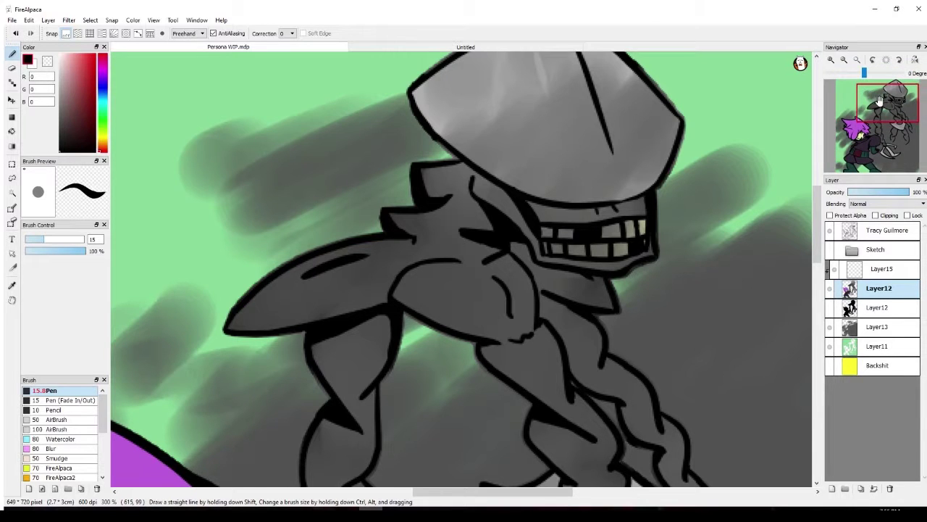
Ink short black crease marks on the segments of the two limbs hanging below the axe blade
left_click_drag(874, 98, 883, 128)
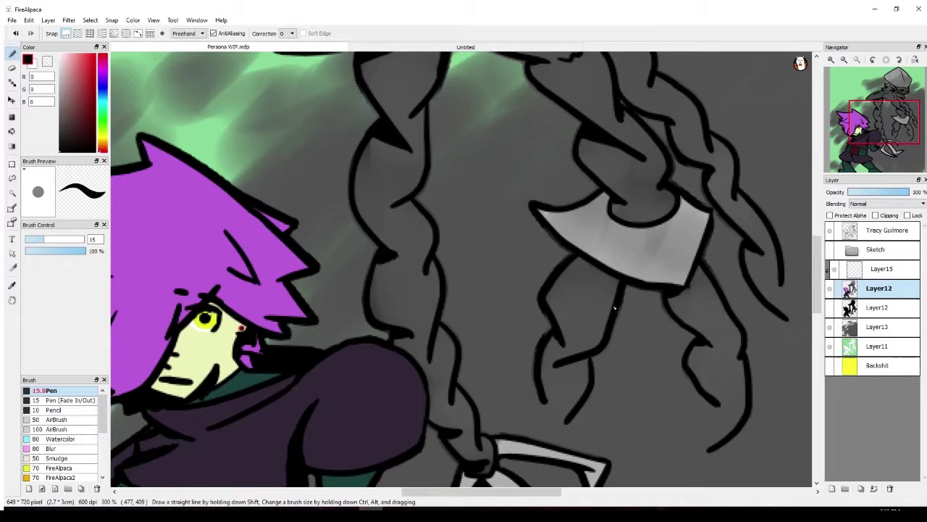
left_click_drag(592, 289, 580, 336)
left_click_drag(564, 383, 565, 397)
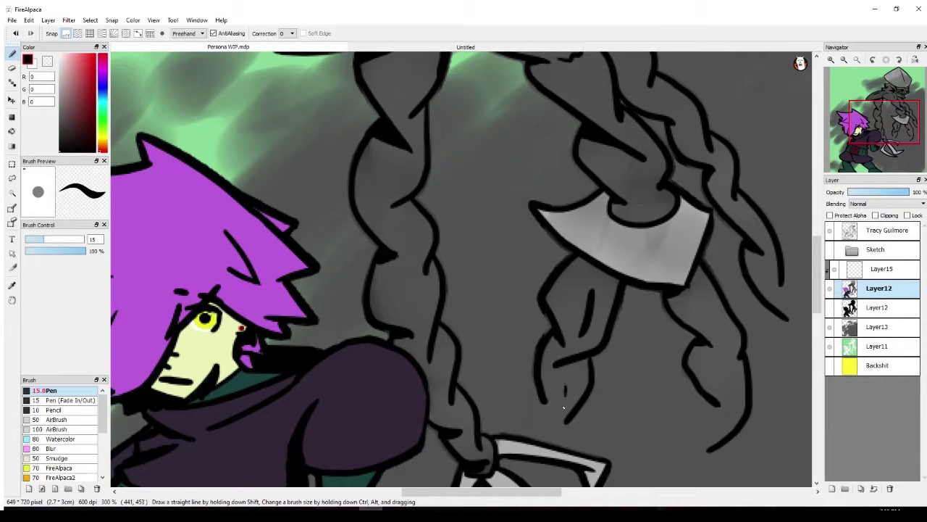
left_click_drag(697, 299, 722, 322)
left_click_drag(717, 366, 741, 402)
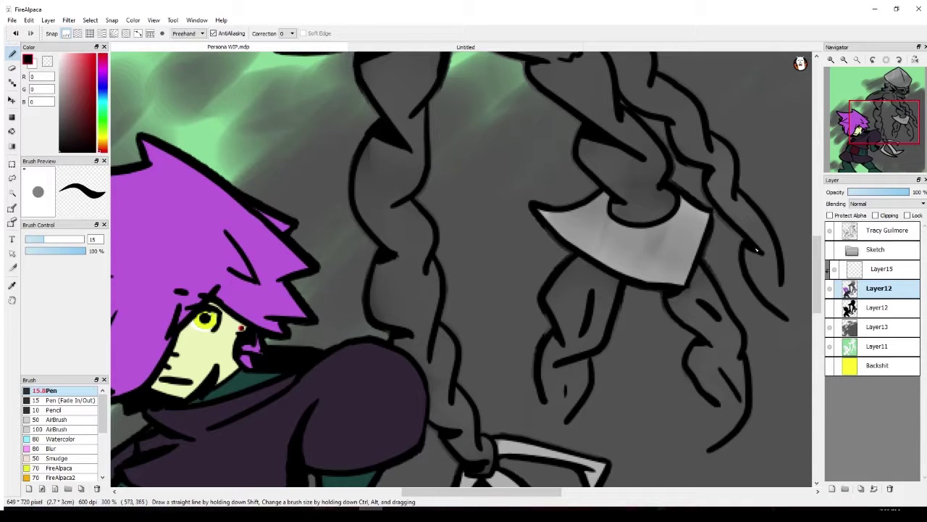
Ink short black crease marks along the twisted segments of the creature's thin far arm
left_click_drag(750, 269, 768, 281)
key("ctrl+z")
key("ctrl+z")
left_click_drag(750, 221, 766, 237)
left_click_drag(762, 279, 779, 287)
left_click_drag(724, 164, 727, 187)
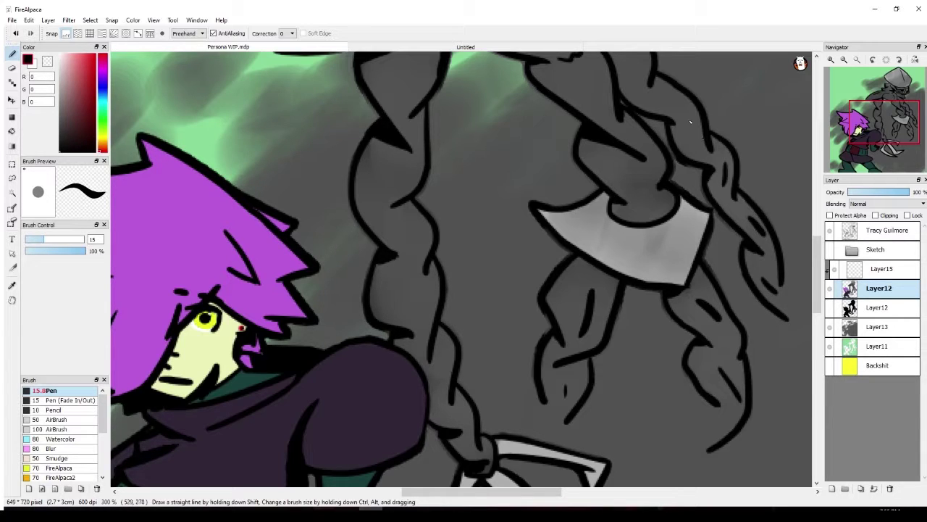
left_click_drag(686, 119, 691, 141)
left_click_drag(647, 96, 684, 105)
Ink black crease marks at the top of the thin far arm and along the arm above the axe blade
left_click_drag(880, 124, 849, 114)
left_click_drag(655, 219, 661, 240)
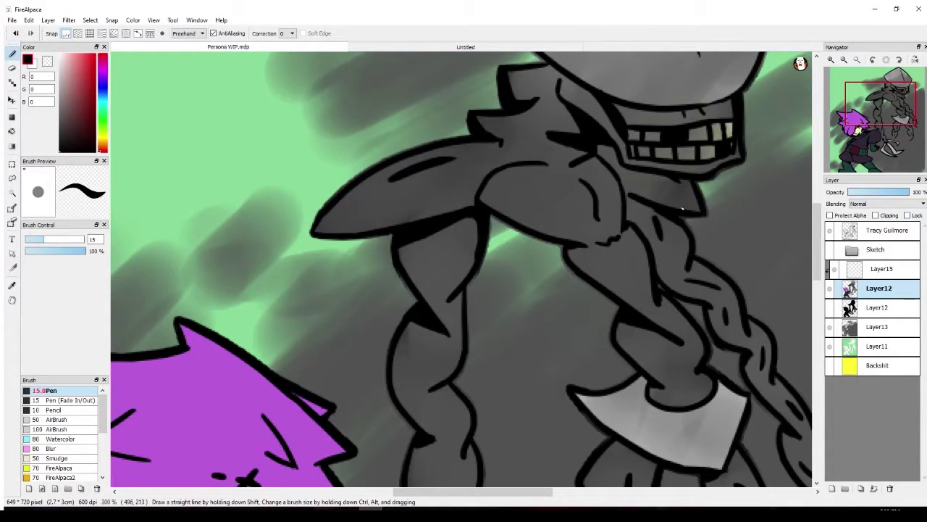
left_click_drag(626, 272, 644, 301)
left_click_drag(668, 364, 691, 386)
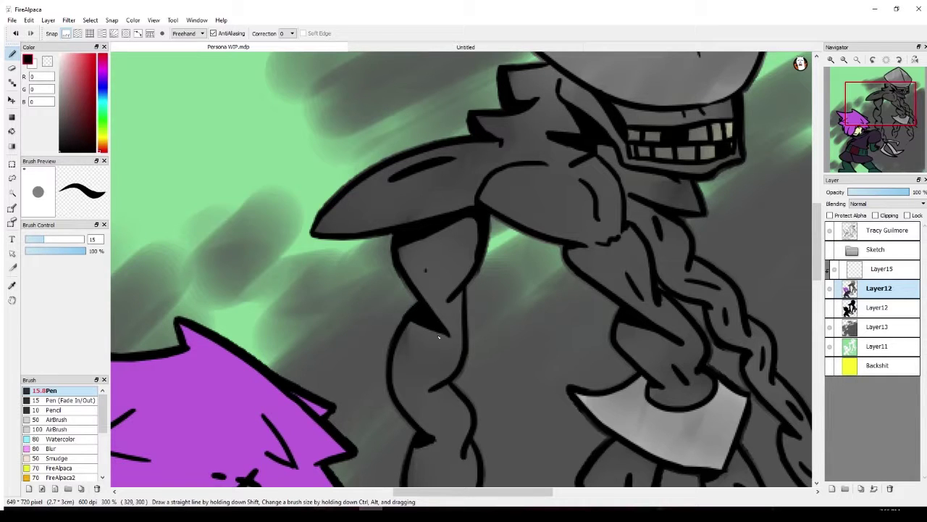
Ink short black crease marks on each twist of the hooked-blade arm, from the upper arm down to the wrist
left_click_drag(422, 256, 423, 280)
mouse_move(423, 355)
left_mouse_down()
mouse_move(415, 388)
mouse_move(455, 436)
left_mouse_up()
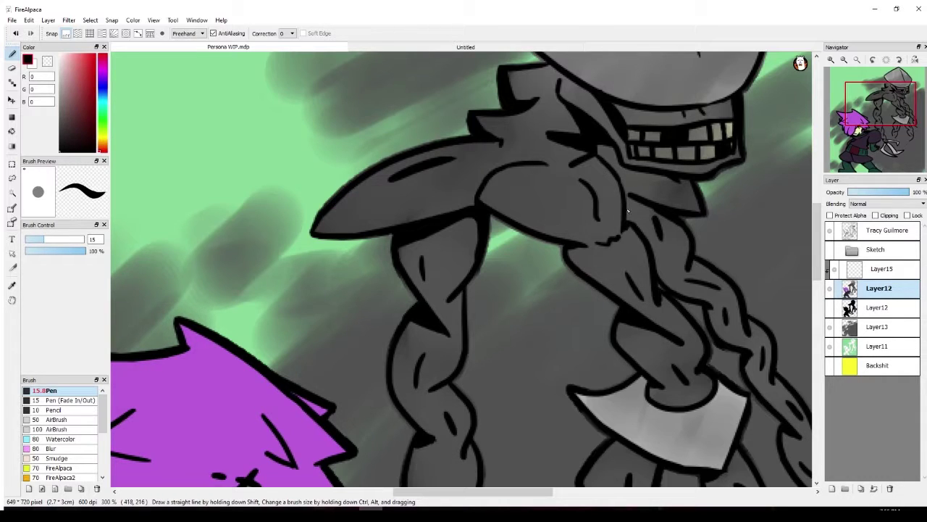
mouse_move(877, 121)
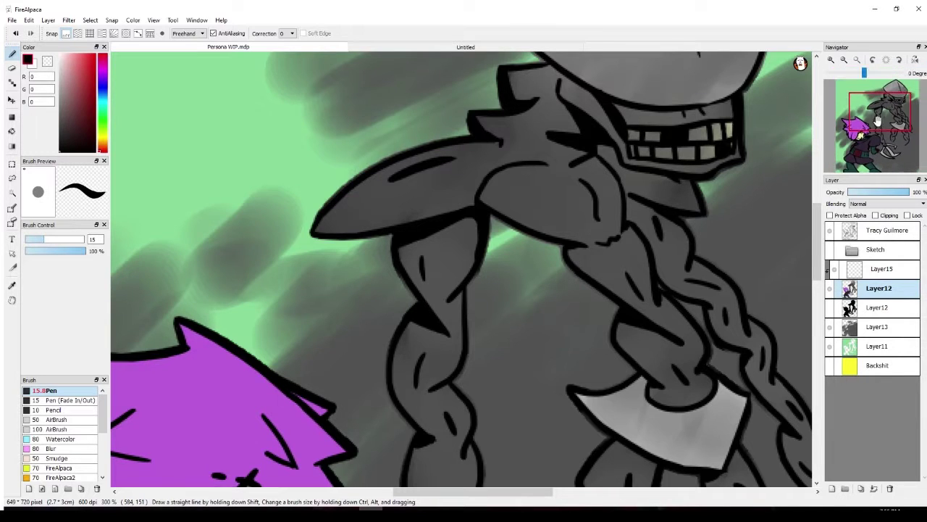
left_click_drag(877, 121, 866, 145)
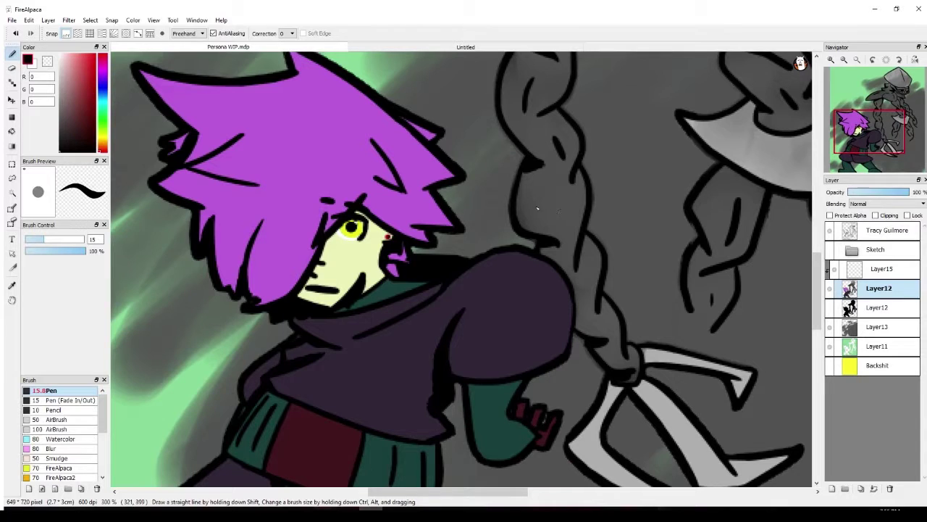
left_click_drag(557, 211, 562, 227)
left_click_drag(581, 305, 593, 313)
left_click_drag(613, 357, 628, 373)
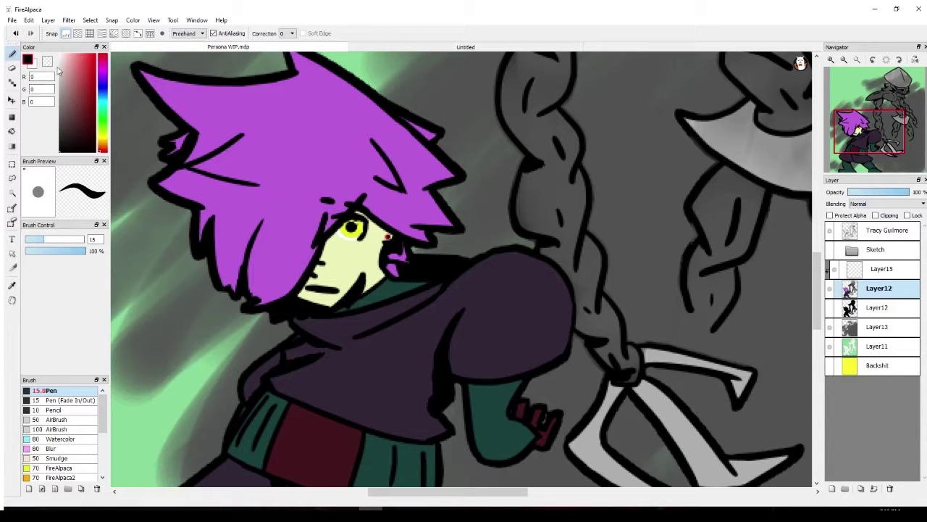
Set the drawing colour to white (255, 255, 255) for the hooked blades
left_click_drag(76, 58, 31, 44)
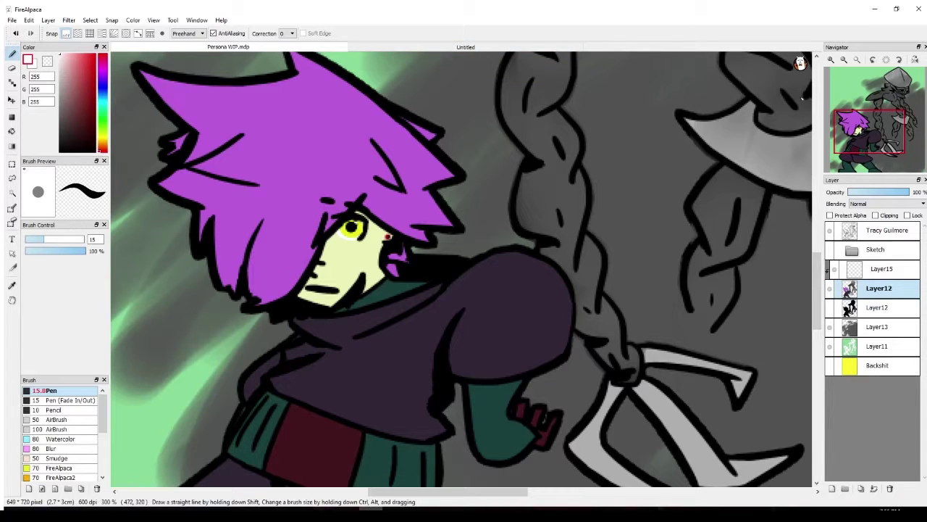
left_click_drag(864, 141, 884, 145)
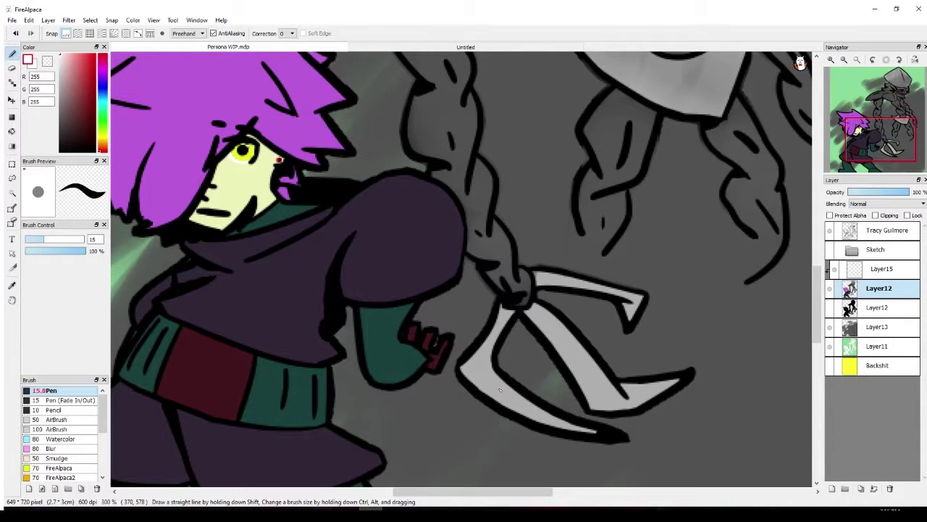
Try to paint white highlight strokes across the middle of the lowest hooked blade
left_click_drag(500, 393, 529, 408)
key("ctrl+z")
mouse_move(491, 356)
left_mouse_down()
mouse_move(525, 397)
mouse_move(509, 389)
mouse_move(501, 383)
mouse_move(571, 402)
left_mouse_up()
key("ctrl+z")
mouse_move(502, 381)
left_mouse_down()
mouse_move(550, 413)
mouse_move(496, 378)
mouse_move(534, 395)
left_mouse_up()
key("ctrl+z")
key("ctrl+z")
key("ctrl+z")
key("ctrl+z")
key("ctrl+y")
key("ctrl+y")
key("ctrl+y")
key("ctrl+z")
key("ctrl+z")
key("ctrl+z")
Paint white highlights along the lower edges of the lowest and middle hooked blades
left_click_drag(465, 375, 604, 442)
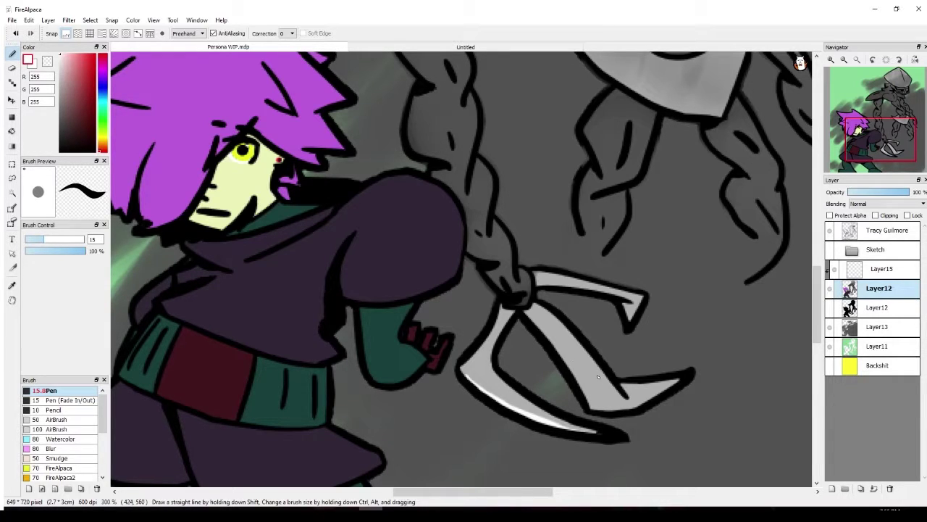
mouse_move(575, 371)
left_mouse_down()
mouse_move(617, 414)
mouse_move(605, 402)
mouse_move(597, 409)
mouse_move(606, 410)
mouse_move(593, 409)
mouse_move(625, 411)
mouse_move(614, 409)
mouse_move(659, 386)
left_mouse_up()
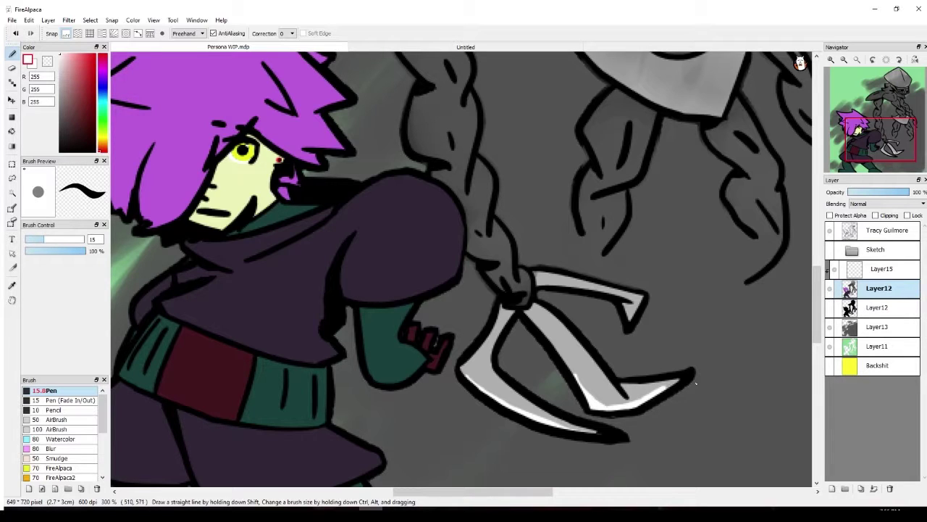
key("ctrl+z")
key("ctrl+z")
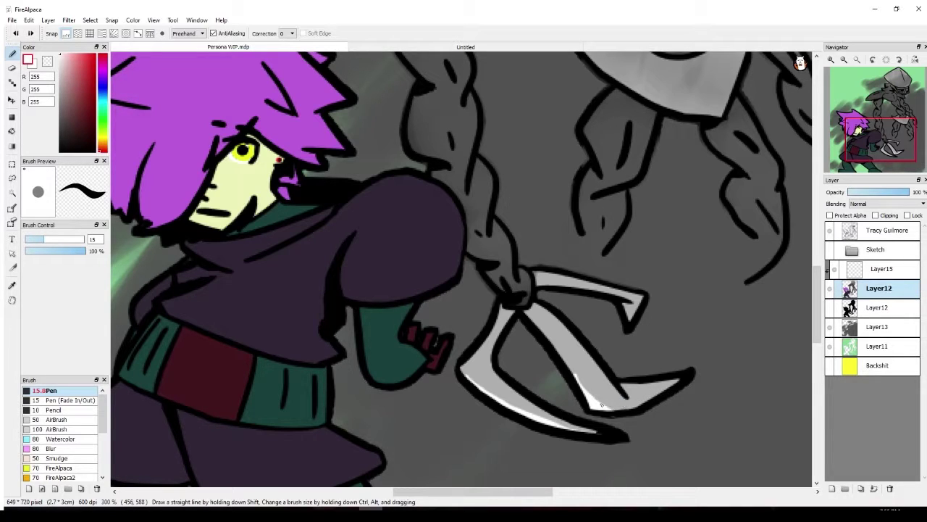
mouse_move(610, 410)
left_mouse_down()
mouse_move(660, 411)
mouse_move(607, 408)
mouse_move(660, 393)
mouse_move(611, 412)
mouse_move(639, 407)
left_mouse_up()
key("ctrl+z")
key("ctrl+z")
key("ctrl+z")
left_click_drag(610, 411, 643, 403)
Paint a white highlight near the bent tip of the uppermost hooked blade
mouse_move(617, 291)
left_mouse_down()
mouse_move(656, 304)
mouse_move(642, 299)
left_mouse_up()
key("ctrl+z")
key("ctrl+z")
key("ctrl+z")
key("ctrl+z")
key("ctrl+z")
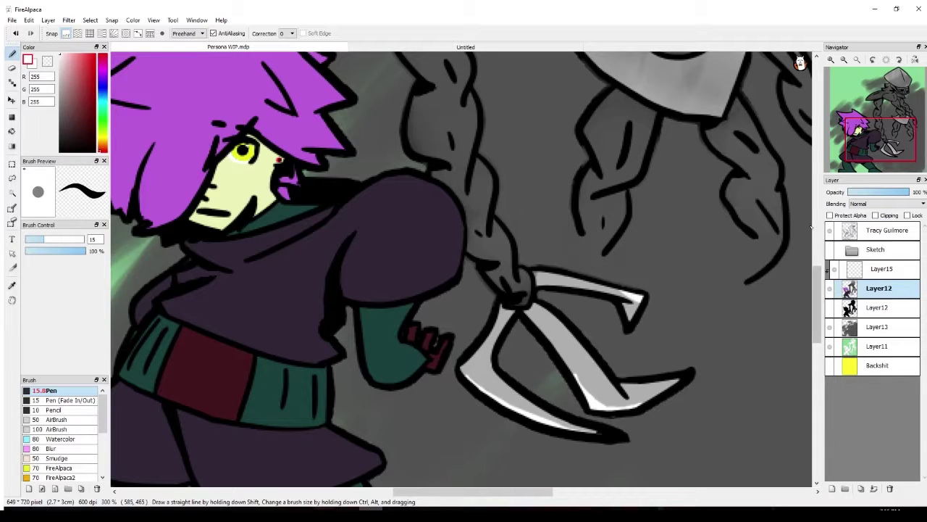
Switch to the untitled "THE SHOW'S OVER" reference canvas to examine its artwork
mouse_move(853, 160)
left_click_drag(853, 159, 393, 27)
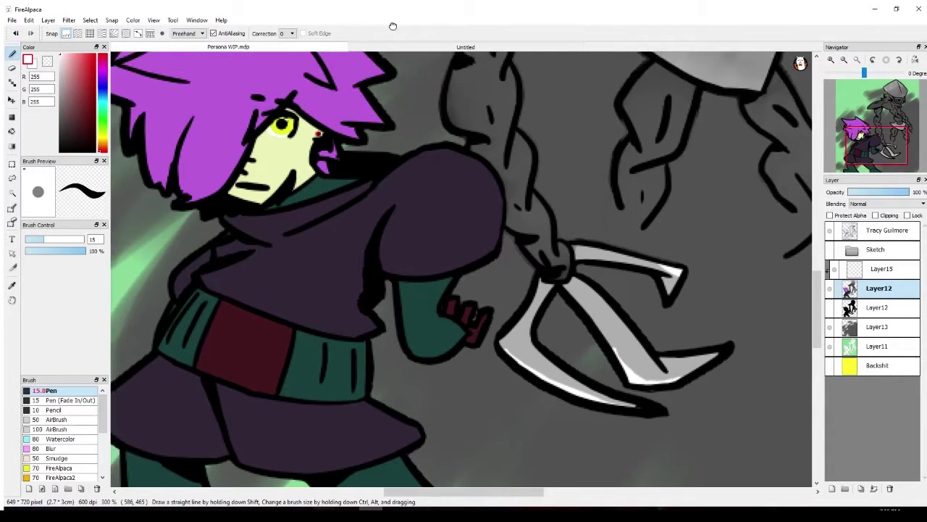
left_click(464, 48)
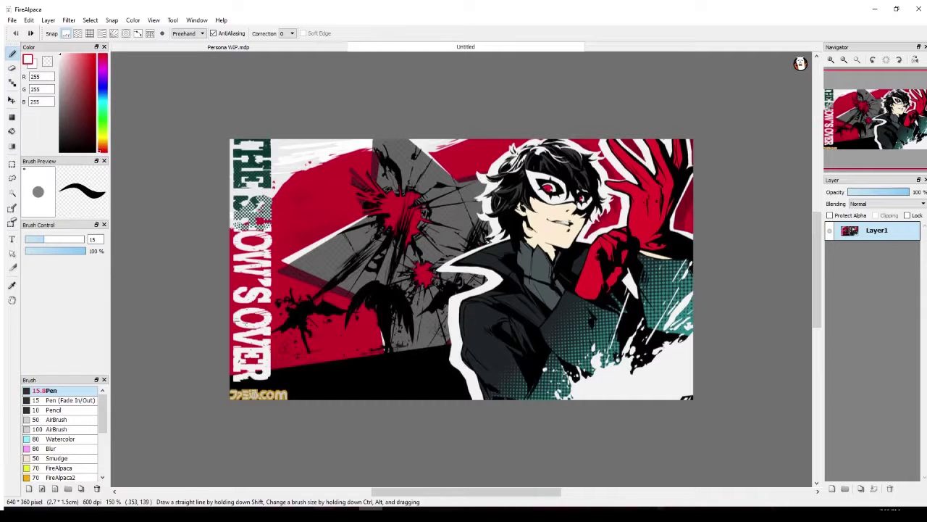
mouse_move(483, 399)
left_mouse_down()
mouse_move(561, 373)
mouse_move(748, 355)
left_mouse_up()
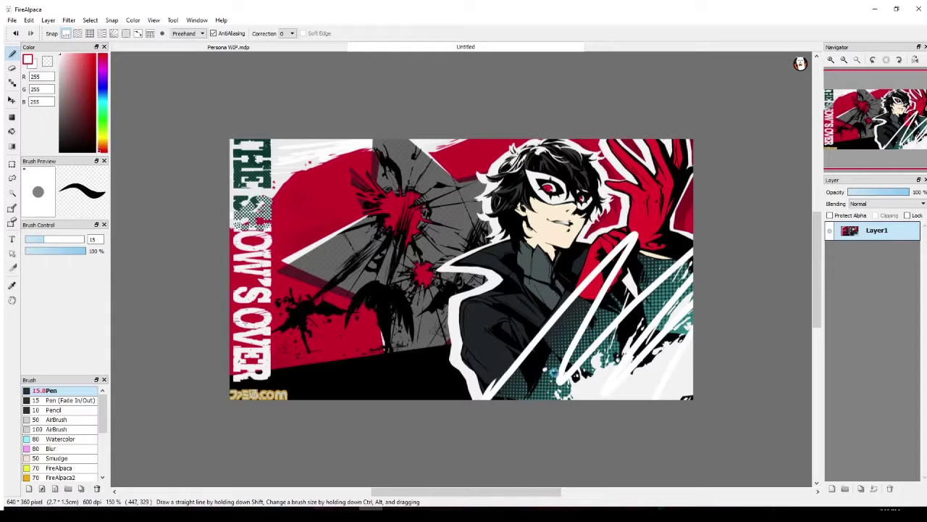
key("ctrl+z")
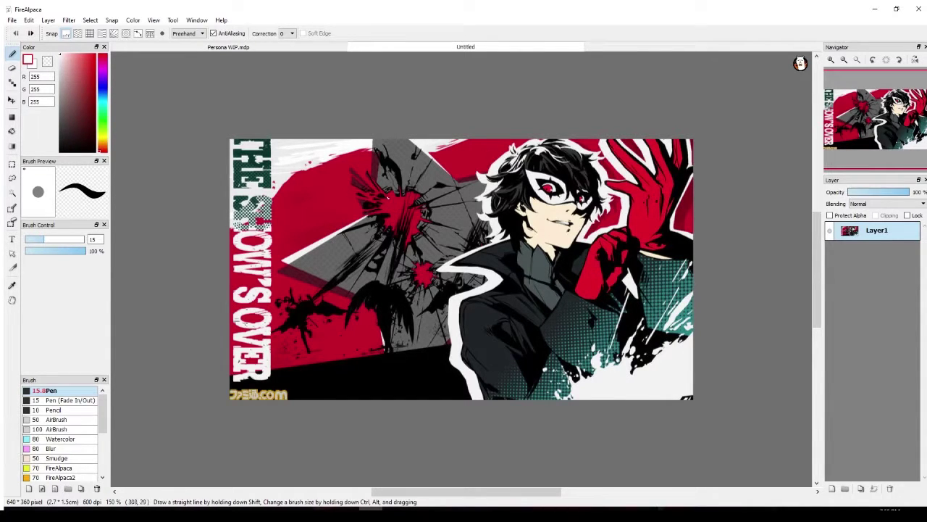
mouse_move(479, 221)
left_mouse_down()
mouse_move(463, 265)
mouse_move(406, 233)
left_mouse_up()
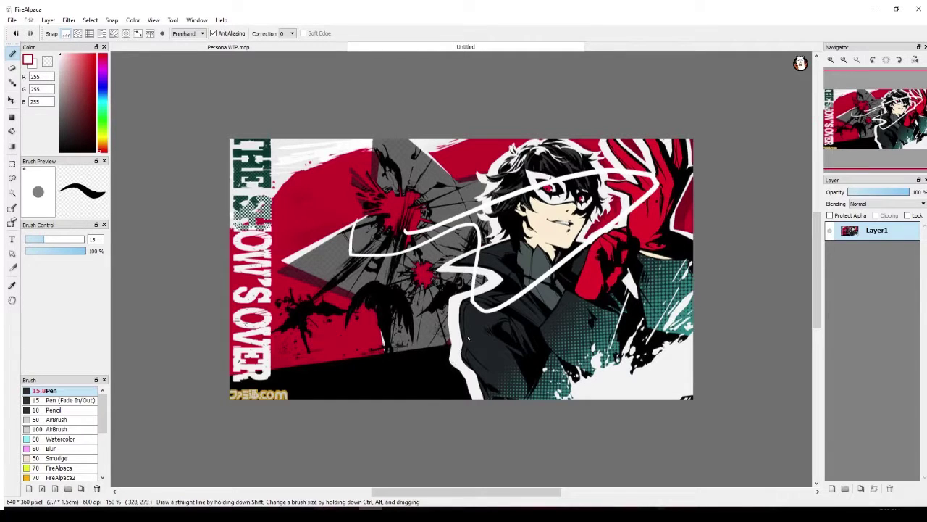
key("ctrl+z")
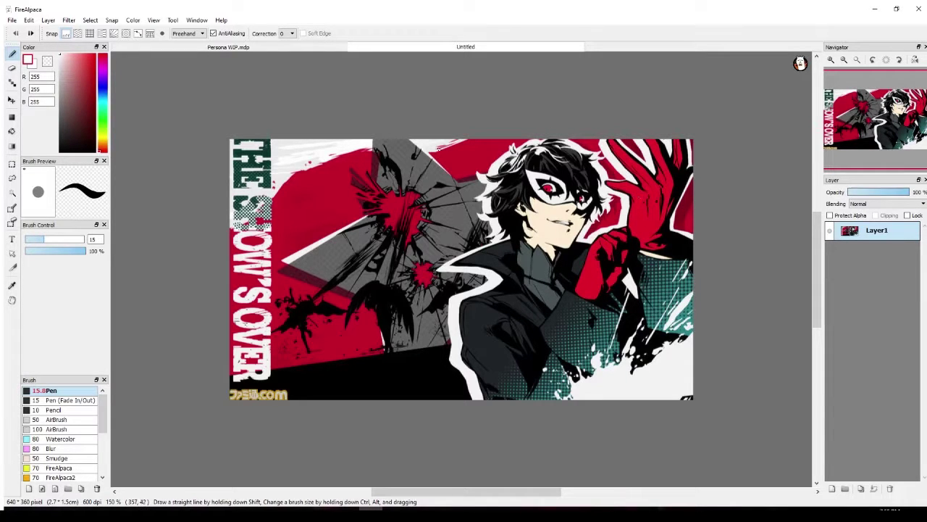
Return to the Persona WIP.mdp drawing and paint a short white highlight at the axe blade's upper right corner
left_click(285, 47)
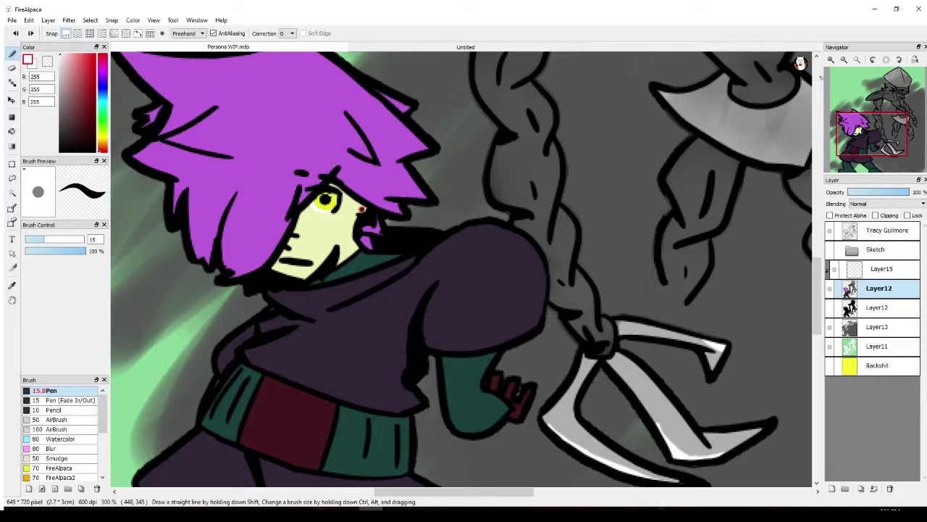
left_click_drag(879, 128, 905, 120)
left_click_drag(556, 223, 537, 255)
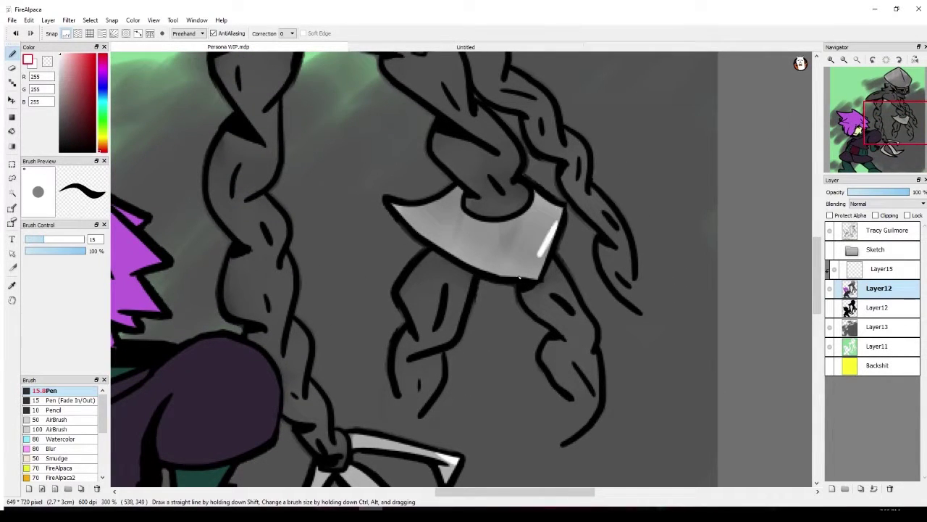
key("ctrl+z")
left_click_drag(559, 206, 557, 216)
Paint a thin white highlight along the axe blade's pointed left edge and touch up the highlight at its right corner
left_click_drag(393, 205, 420, 225)
key("ctrl+z")
key("ctrl+y")
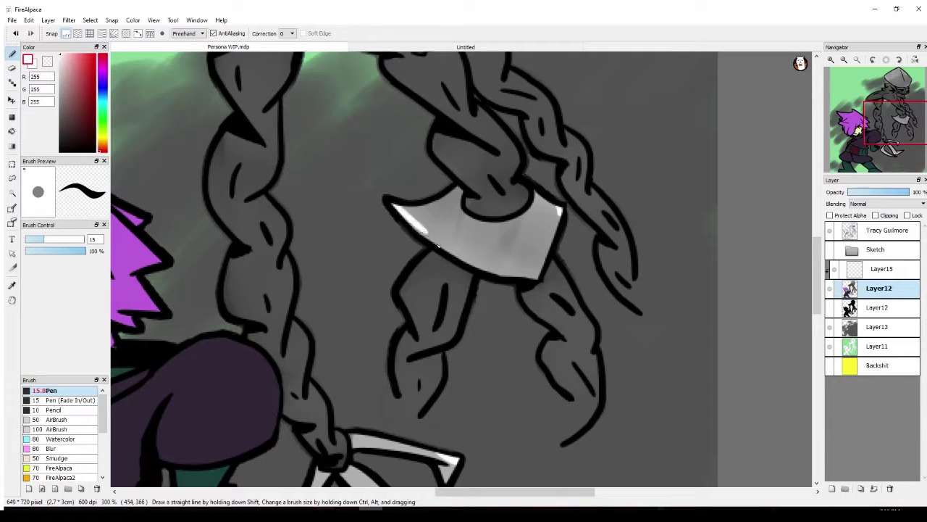
key("ctrl+z")
key("ctrl+y")
key("ctrl+z")
left_click_drag(392, 204, 422, 235)
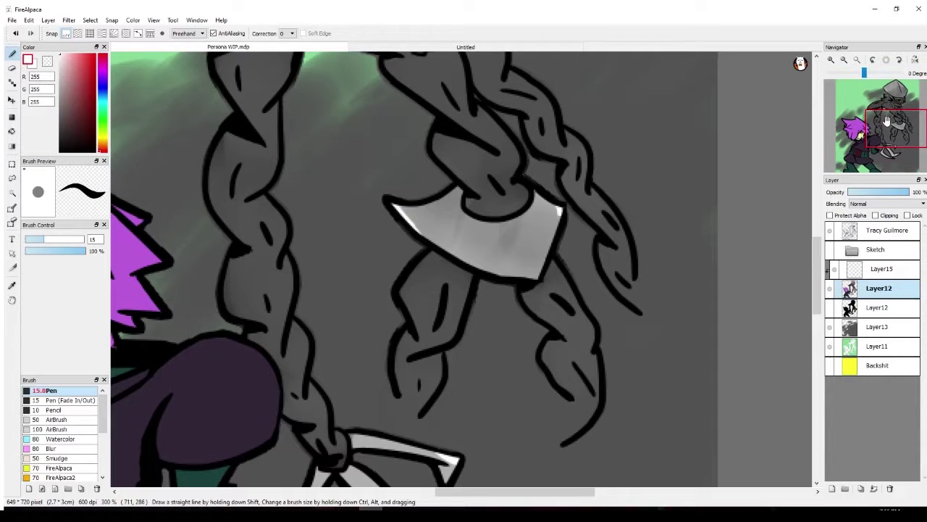
key("ctrl+z")
left_click_drag(557, 215, 565, 207)
Paint a thin white highlight along the right side of the black crease on the creature's helmet-like head
mouse_move(869, 119)
left_mouse_down()
mouse_move(853, 112)
mouse_move(898, 101)
left_mouse_up()
left_click_drag(536, 104, 569, 147)
key("ctrl+z")
left_click_drag(534, 101, 568, 191)
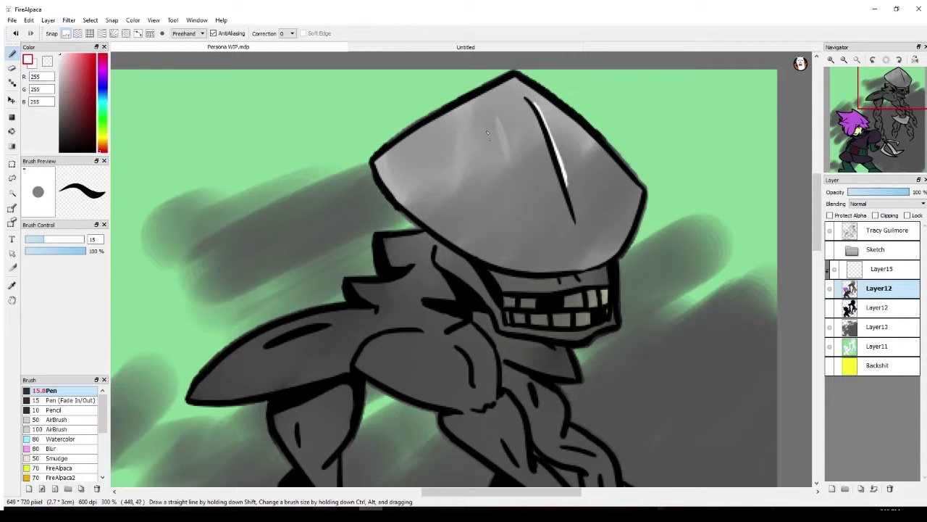
Try to paint an extra white highlight streak on the creature's head to the left of the crease
left_click_drag(518, 108, 531, 164)
key("ctrl+z")
left_click_drag(509, 118, 533, 153)
key("ctrl+z")
left_click_drag(517, 118, 529, 145)
key("ctrl+z")
left_click_drag(516, 115, 519, 126)
key("ctrl+z")
left_click_drag(516, 114, 553, 195)
key("ctrl+z")
left_click(526, 159)
key("ctrl+z")
left_click_drag(517, 145, 533, 197)
key("ctrl+z")
left_click_drag(512, 121, 534, 192)
key("ctrl+z")
left_click_drag(507, 119, 511, 147)
key("ctrl+z")
left_click_drag(513, 113, 523, 151)
key("ctrl+z")
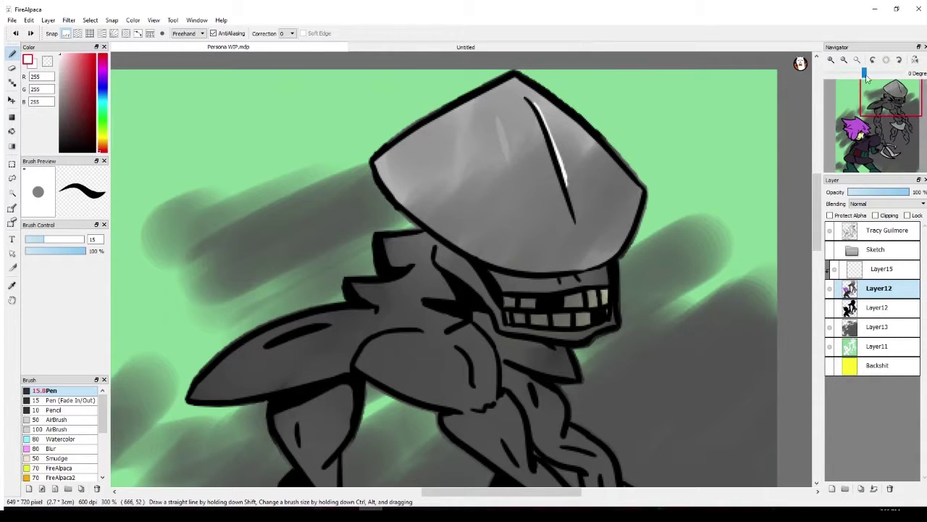
left_click(859, 62)
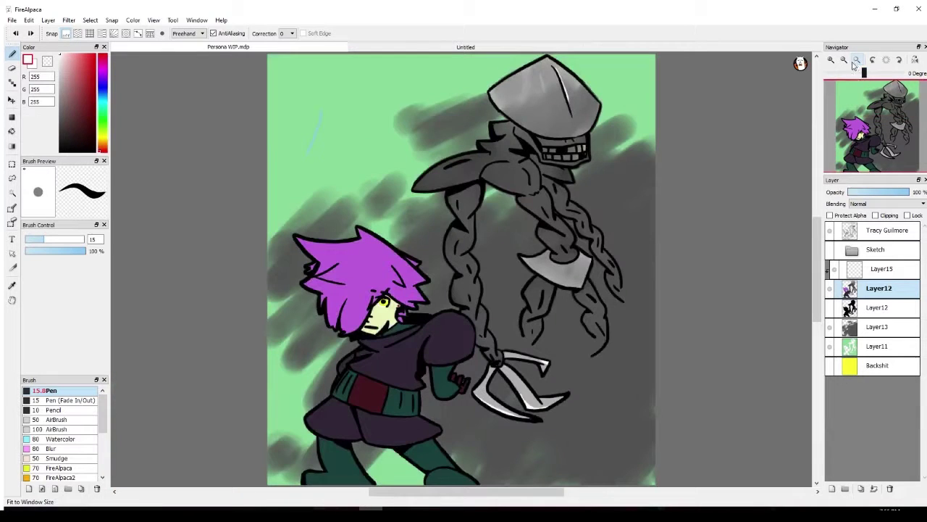